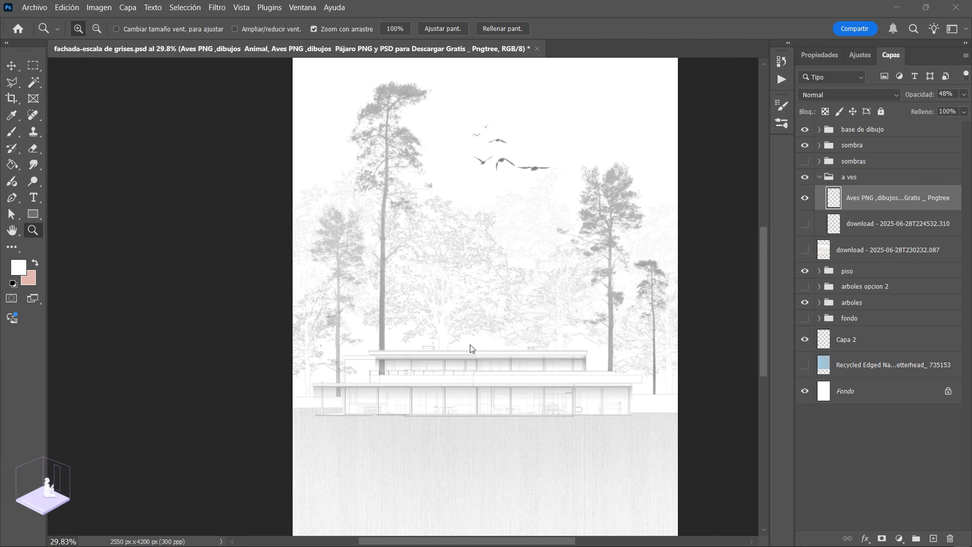
Step: Examine the finished greyscale façade composition with its house, trees, birds and textured ground
scroll(471, 298, "down", 1)
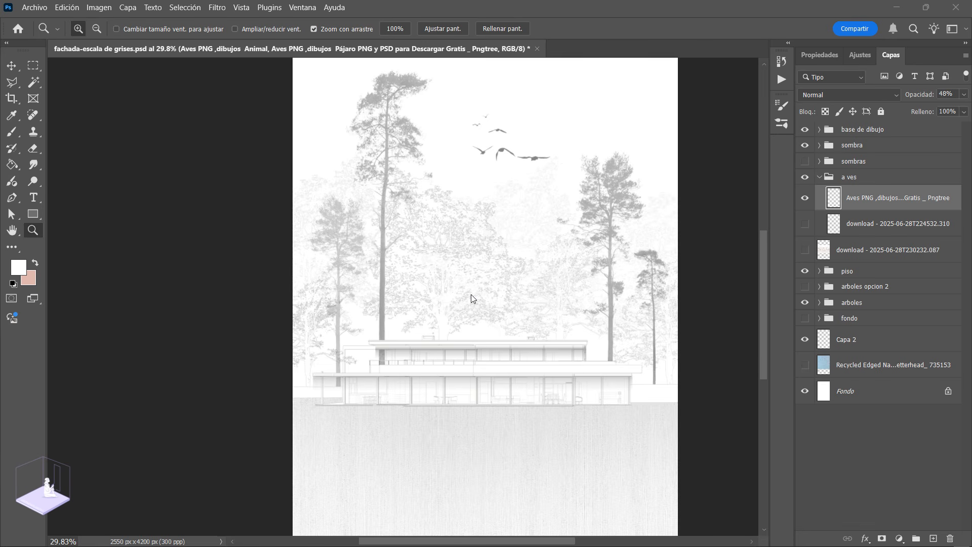
scroll(471, 293, "up", 1)
scroll(471, 294, "right", 1)
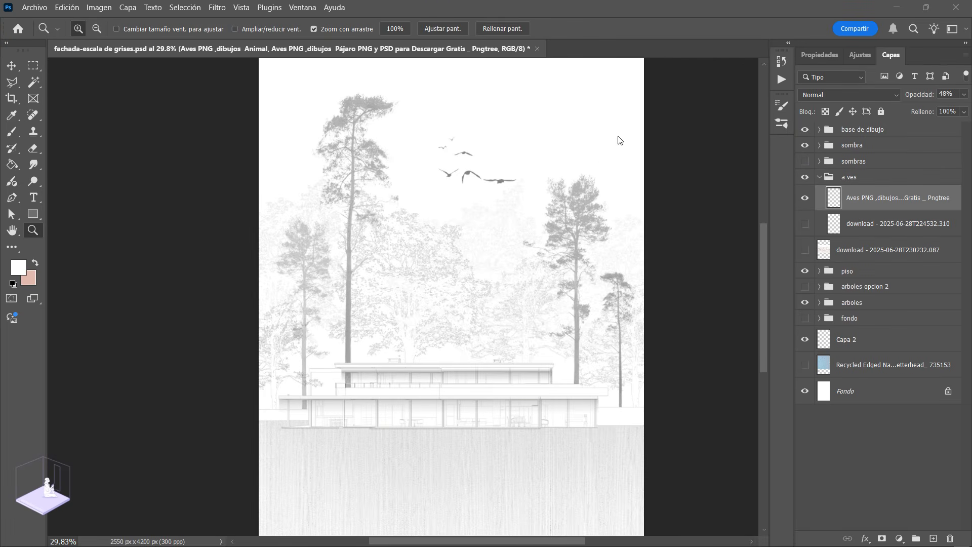
scroll(426, 422, "down", 1)
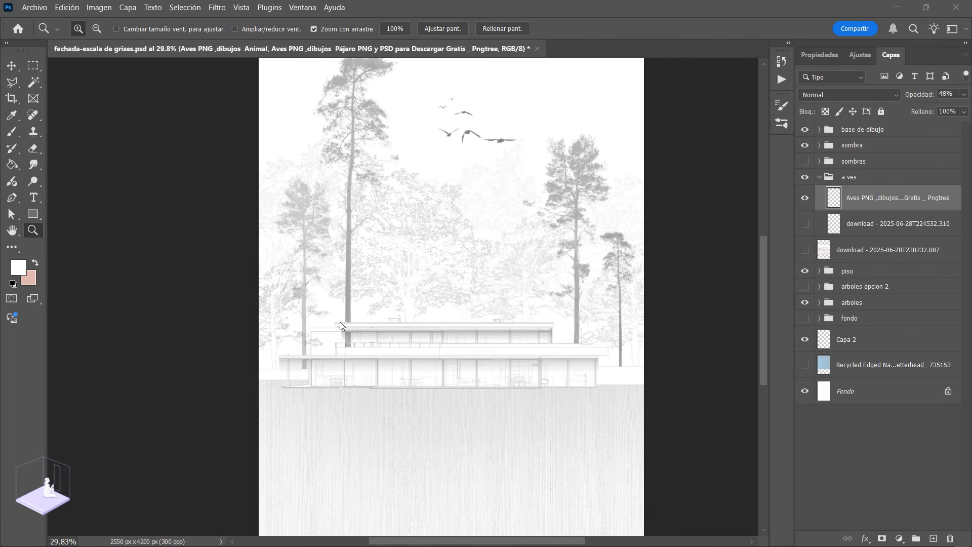
scroll(415, 346, "up", 1)
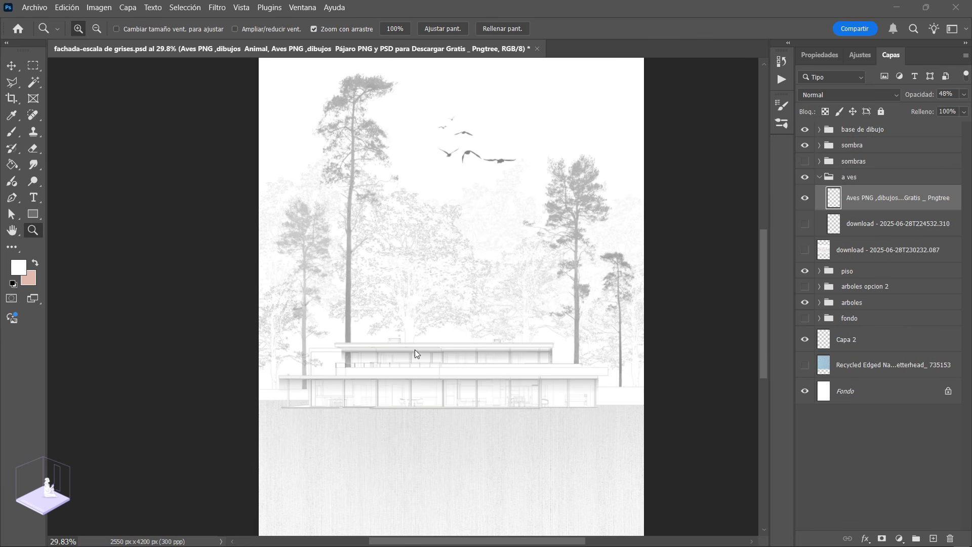
scroll(420, 362, "up", 1)
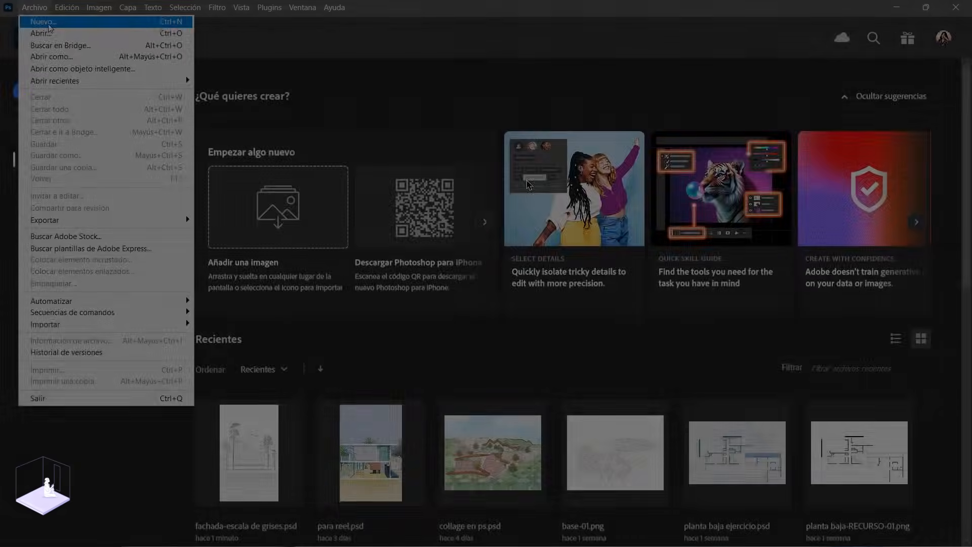
Step: Create a blank portrait document from the Tabloide print preset, 11 x 17 inches at 300 ppi, RGB colour with a white background
left_click(48, 23)
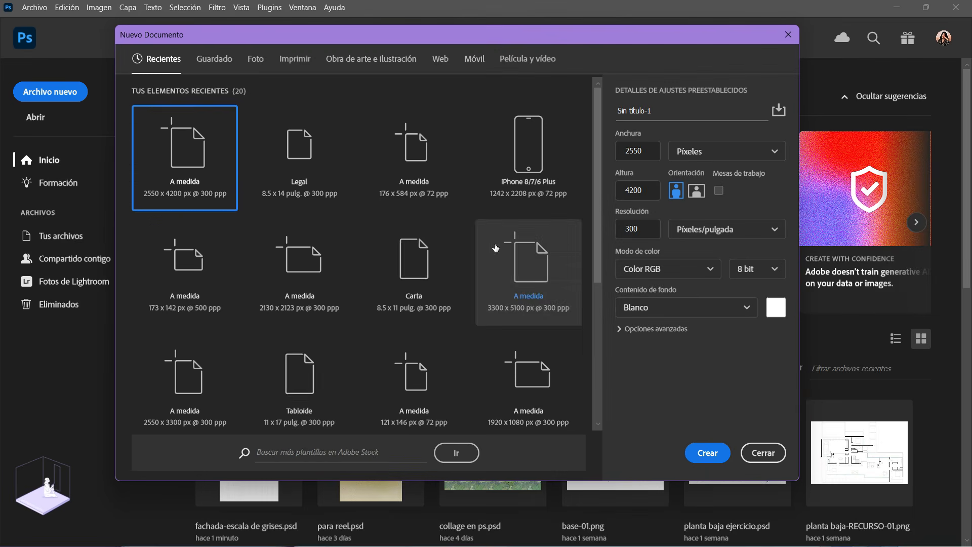
left_click(304, 162)
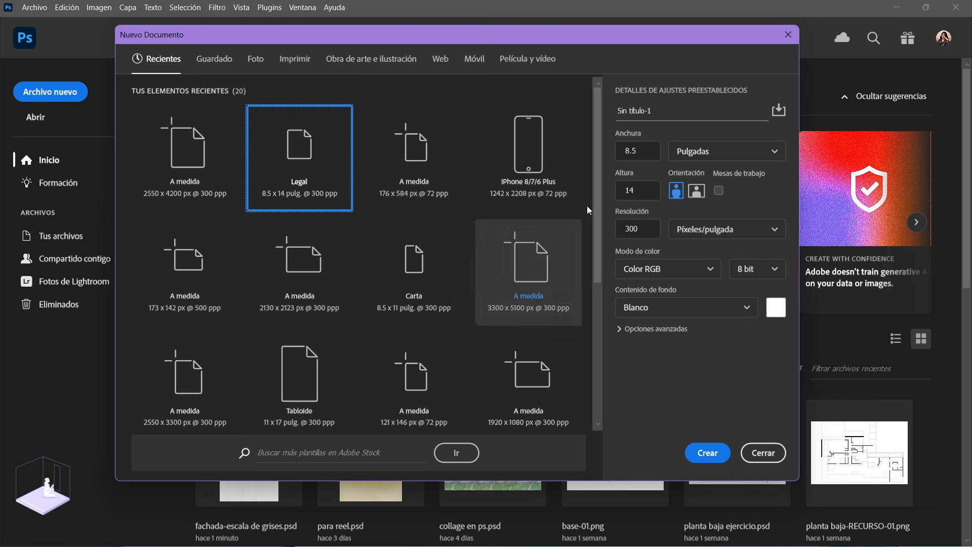
left_click(701, 151)
left_click(690, 176)
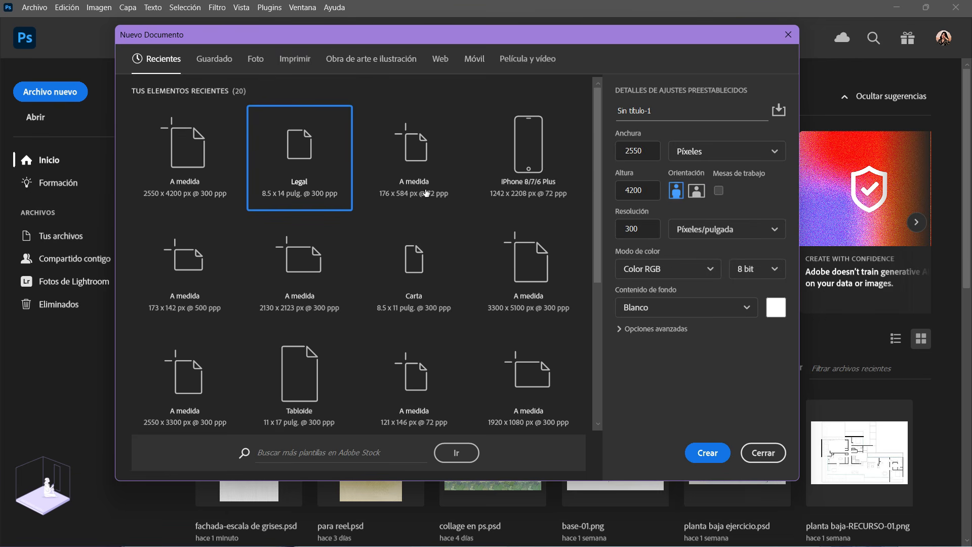
left_click(308, 59)
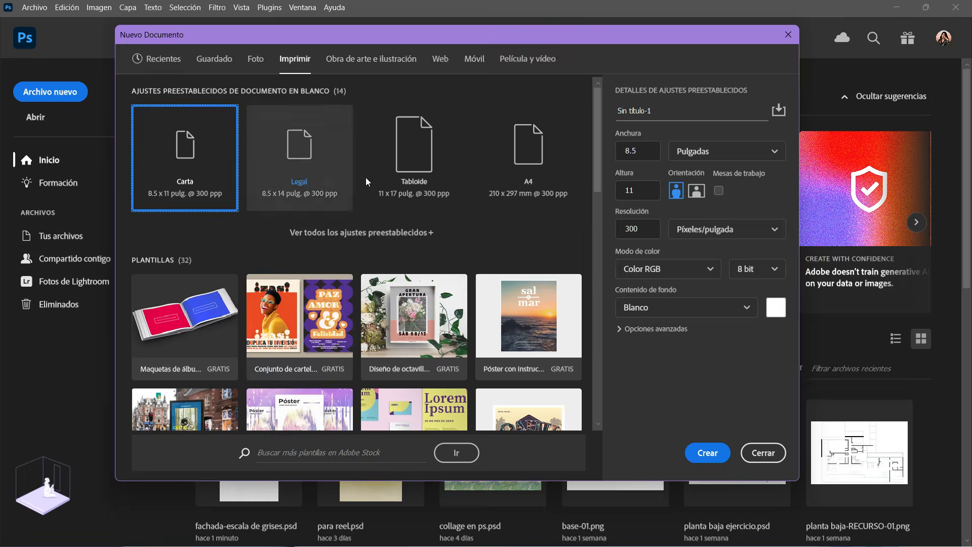
left_click(417, 160)
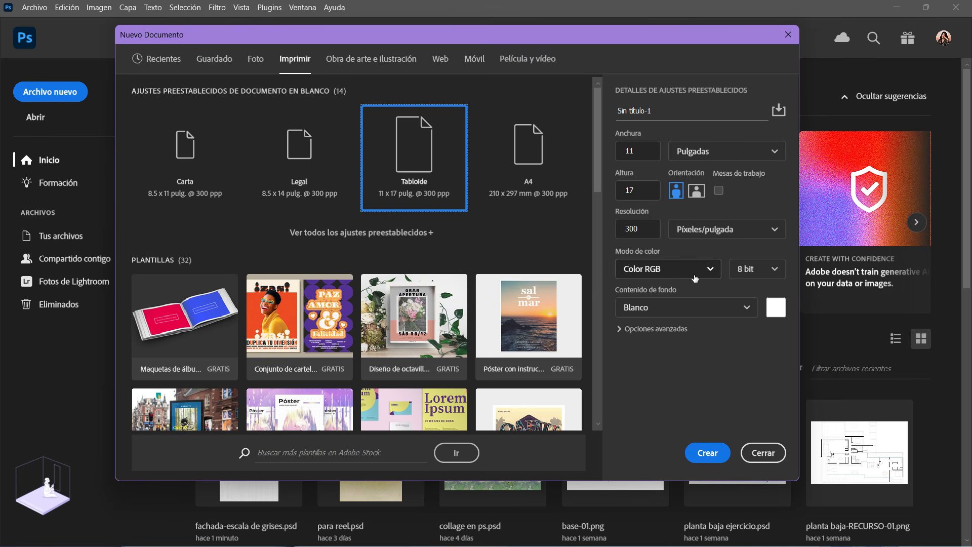
left_click(705, 452)
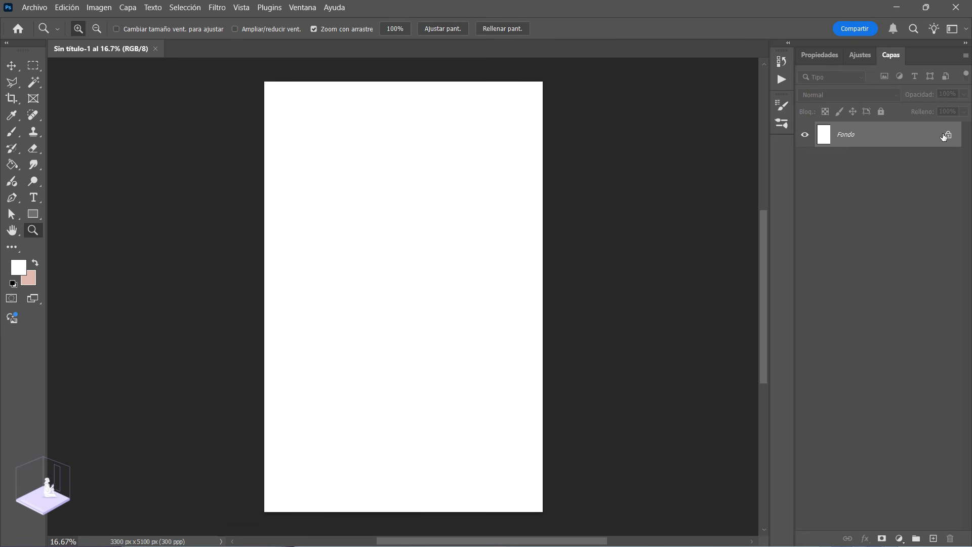
Step: Place the b-01 façade line drawing on the page and move it straight down to about Y 3380 px
left_click_drag(574, 314, 453, 307)
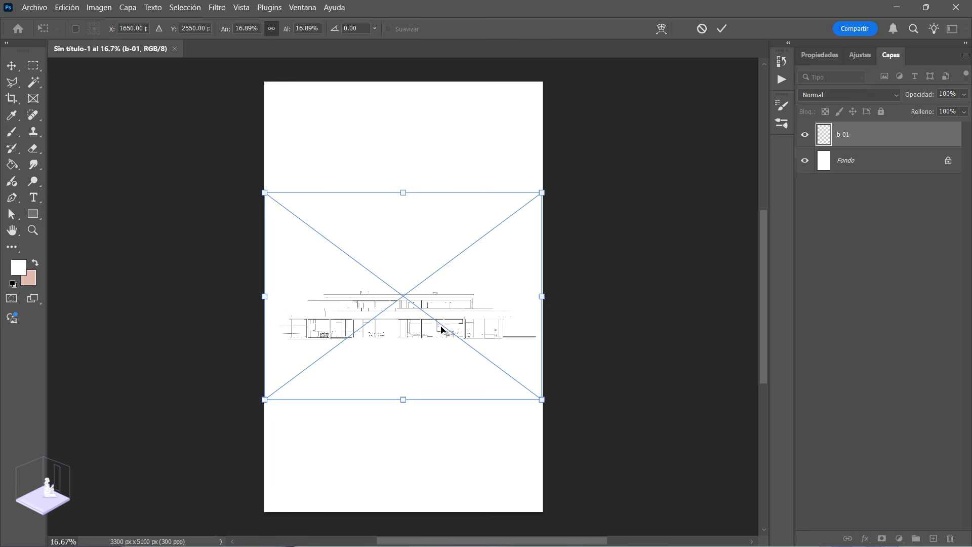
left_click_drag(439, 326, 435, 378)
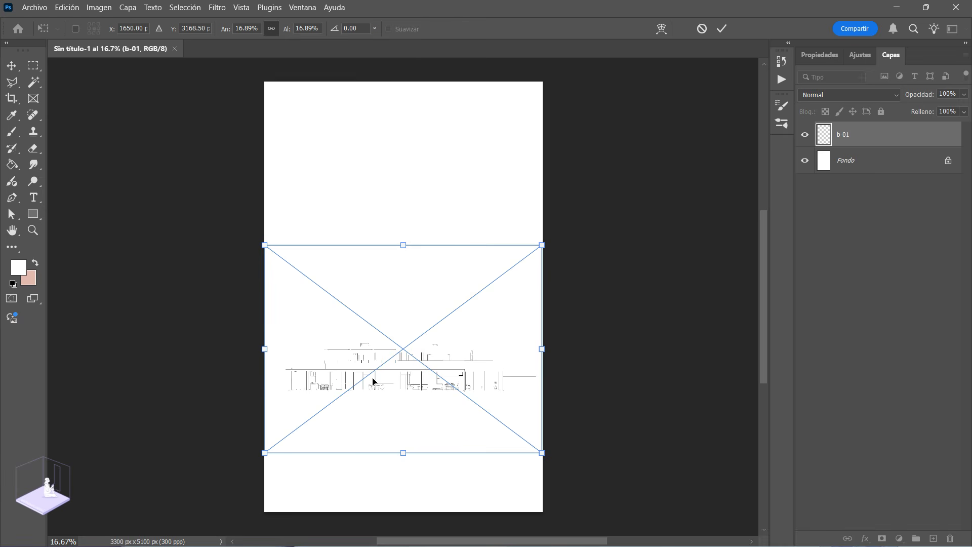
scroll(380, 405, "up", 1)
scroll(399, 409, "down", 1)
scroll(399, 414, "down", 1)
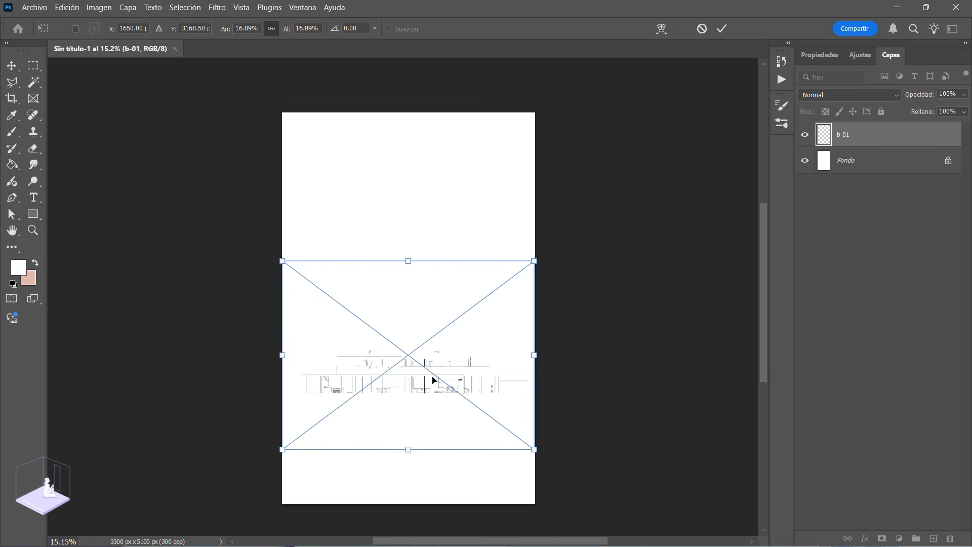
left_click_drag(433, 379, 431, 398)
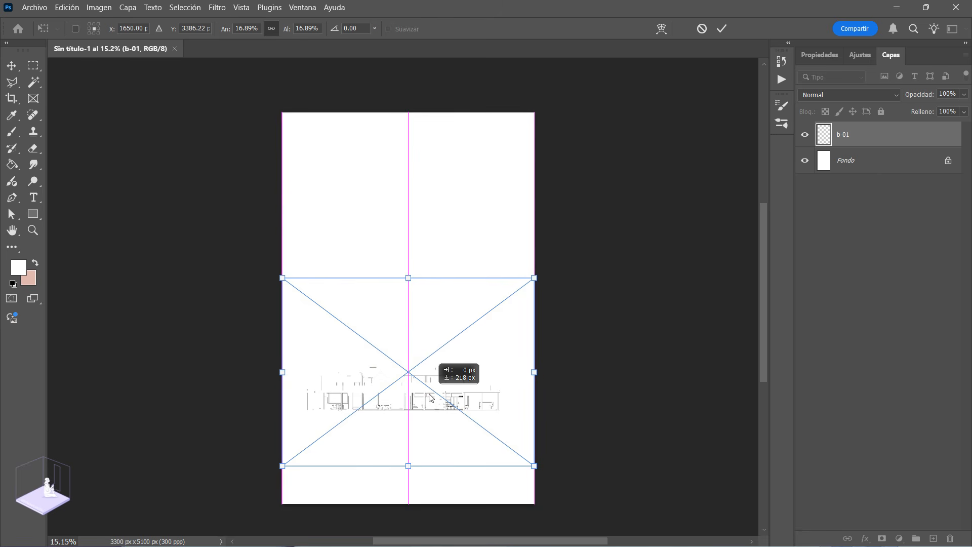
left_click_drag(430, 398, 430, 398)
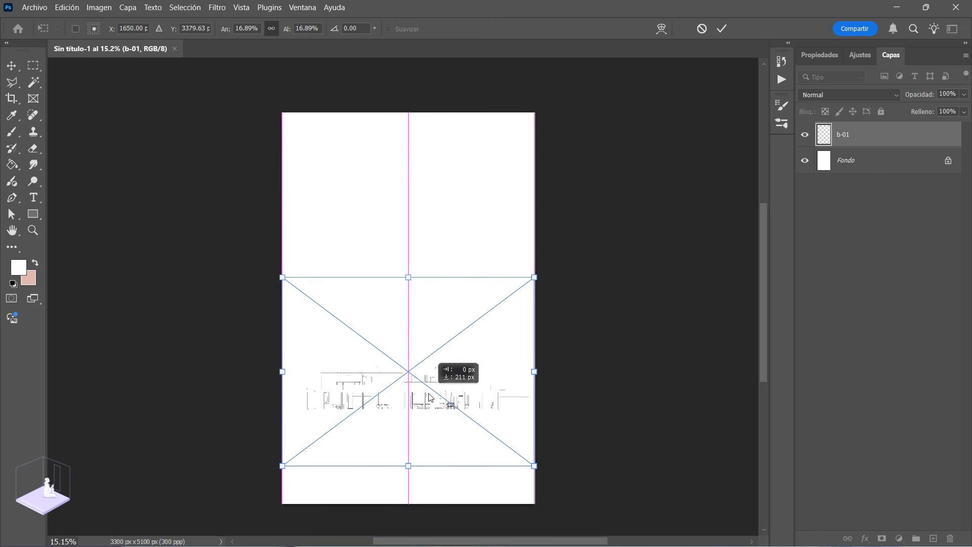
Step: Raise the placed façade drawing to about Y 3195 px, keeping it horizontally centred, and commit the placement
scroll(399, 417, "up", 3)
scroll(400, 400, "down", 3)
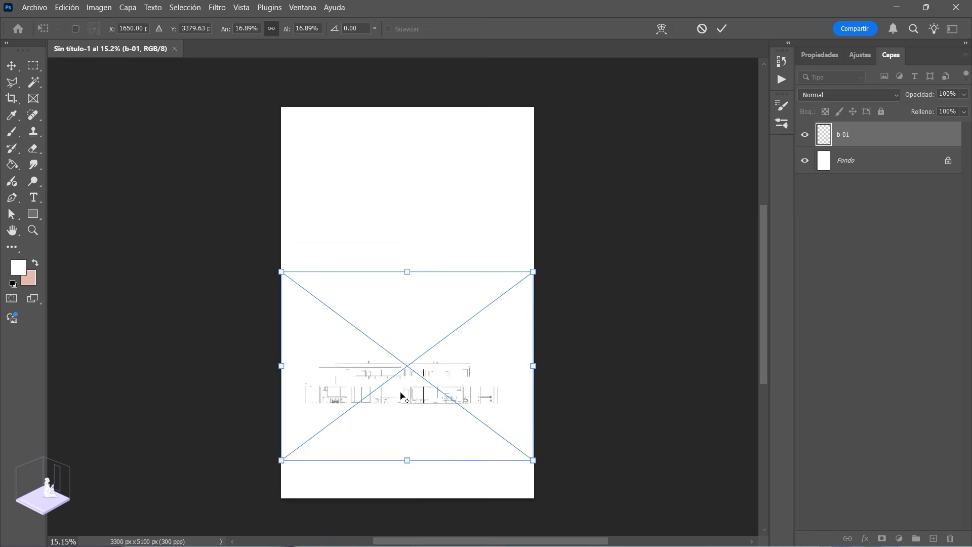
left_click_drag(421, 386, 424, 365)
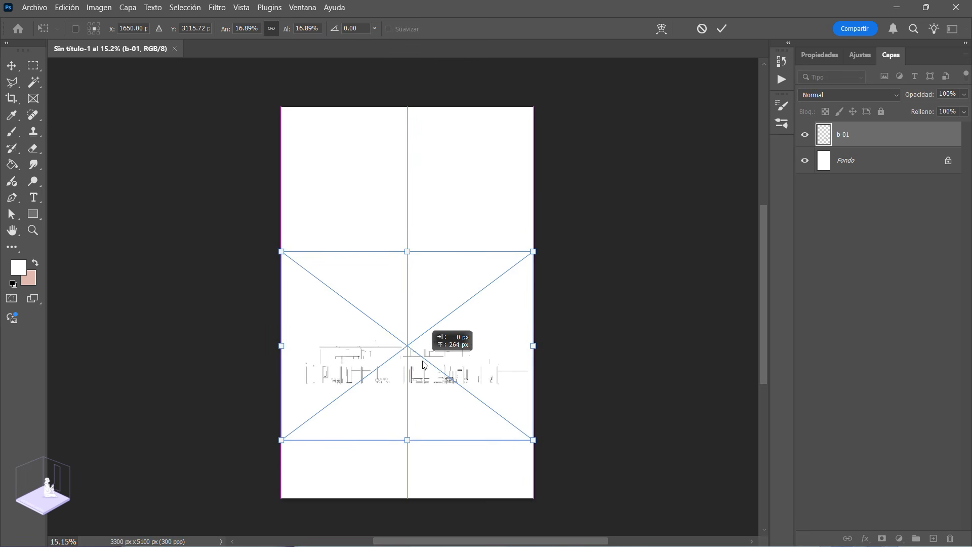
mouse_move(424, 360)
left_mouse_down()
mouse_move(422, 279)
mouse_move(415, 403)
mouse_move(422, 269)
mouse_move(423, 376)
left_mouse_up()
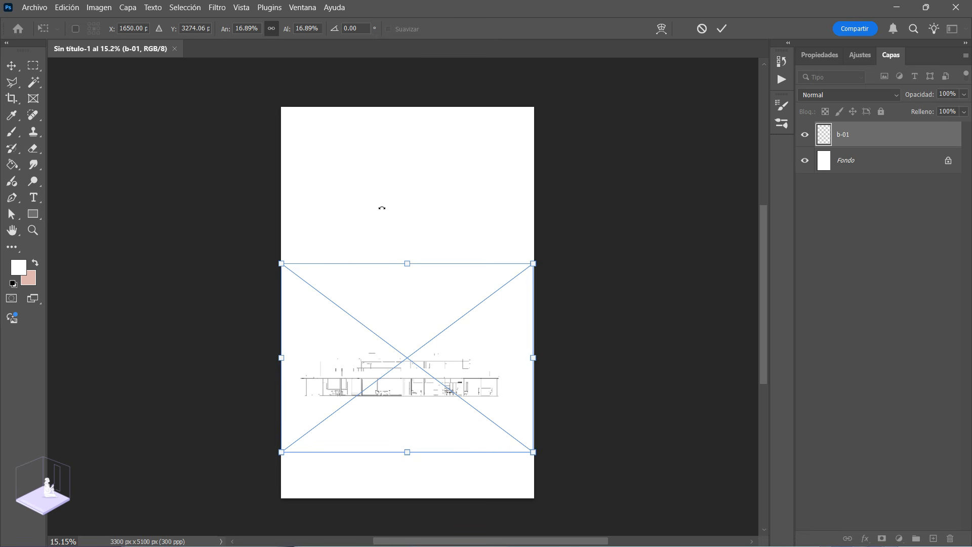
left_click_drag(406, 373, 404, 366)
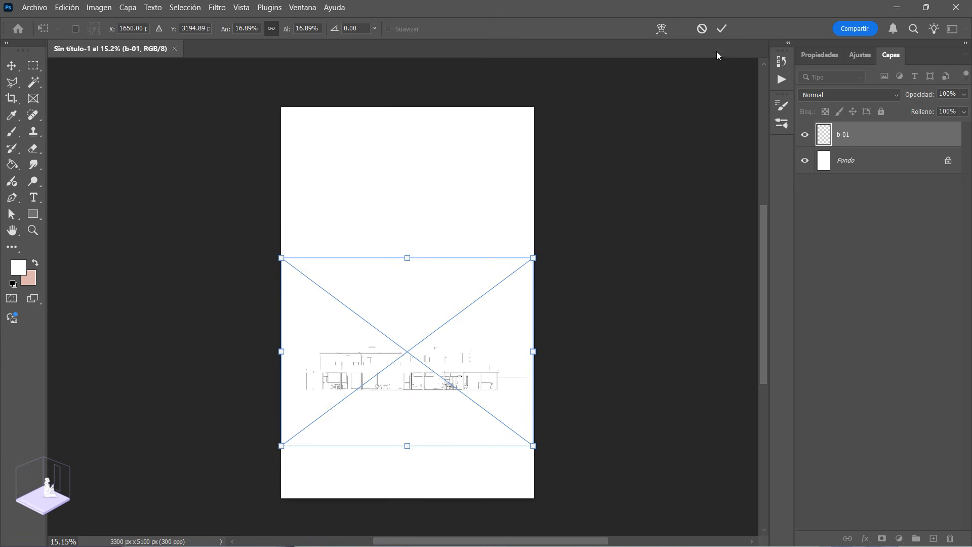
left_click(719, 36)
Step: Enlarge the b-01 façade drawing proportionally about its centre to about 18.27% with Free Transform
key("z")
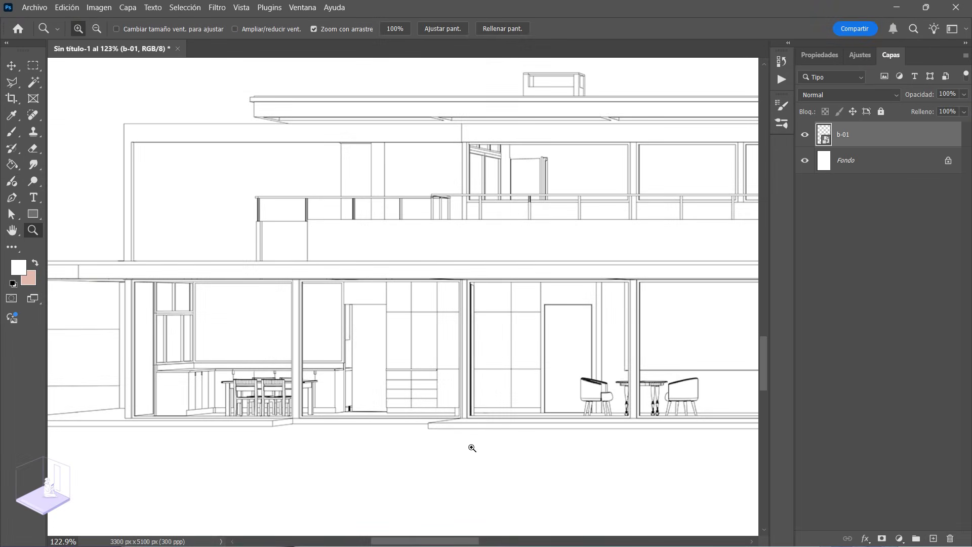
left_click_drag(471, 447, 340, 407)
left_click_drag(549, 395, 496, 408)
left_click_drag(358, 399, 377, 400)
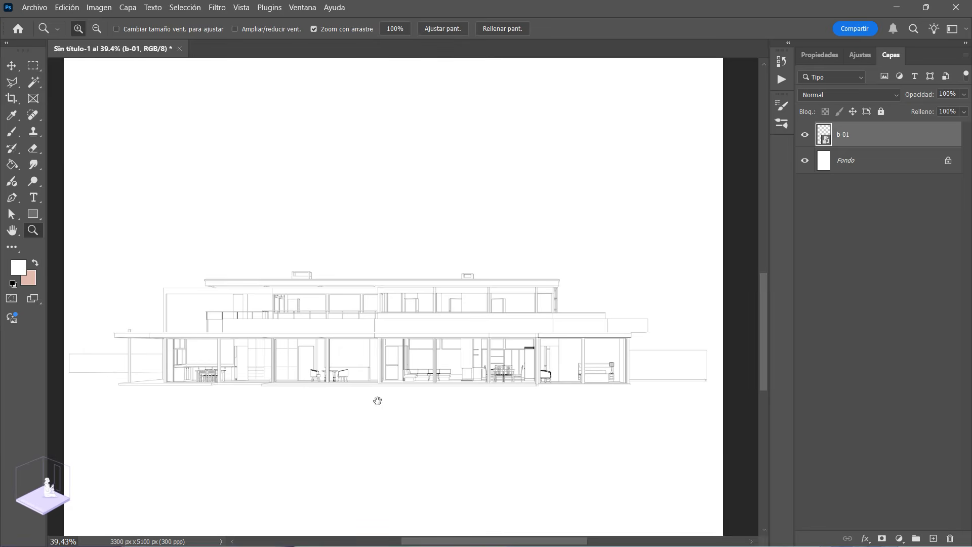
left_click_drag(191, 382, 195, 382)
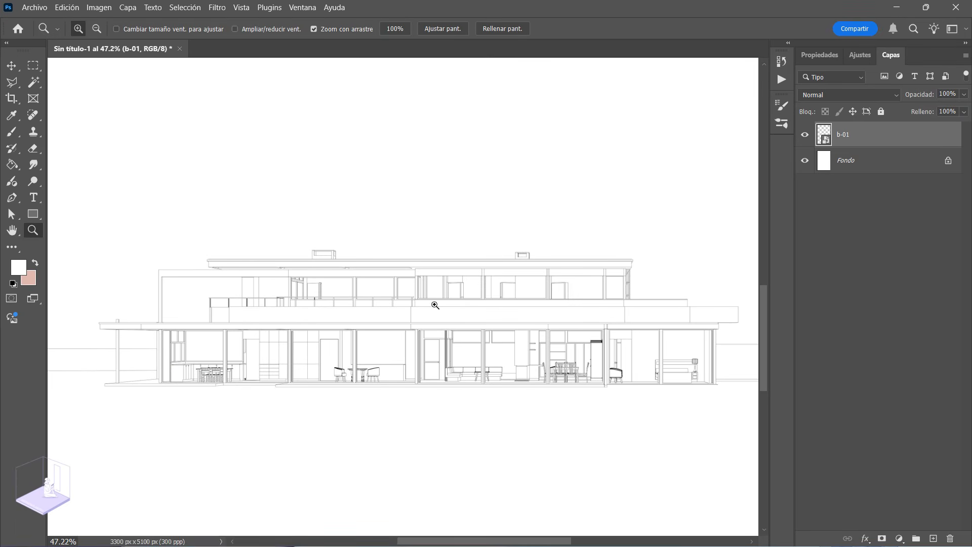
left_click_drag(456, 344, 425, 328)
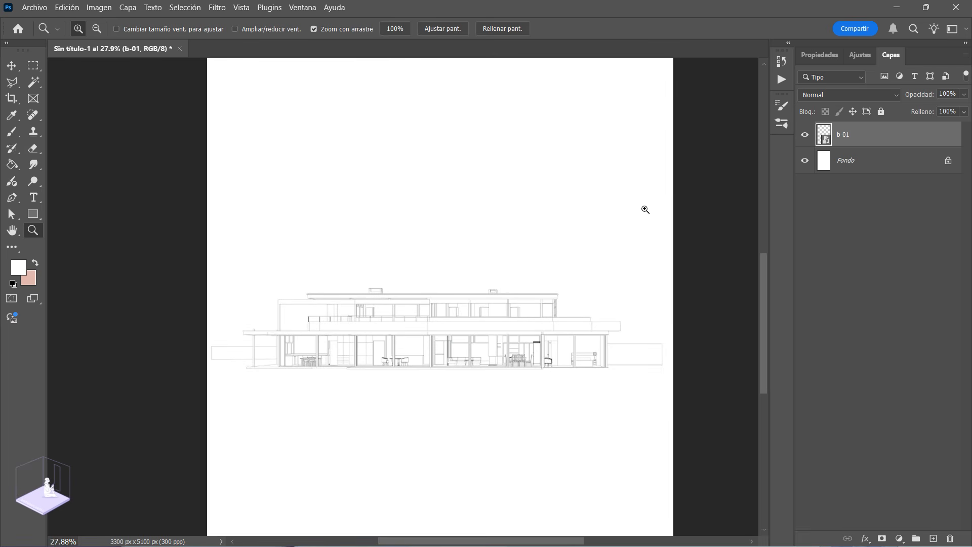
key("ctrl+t")
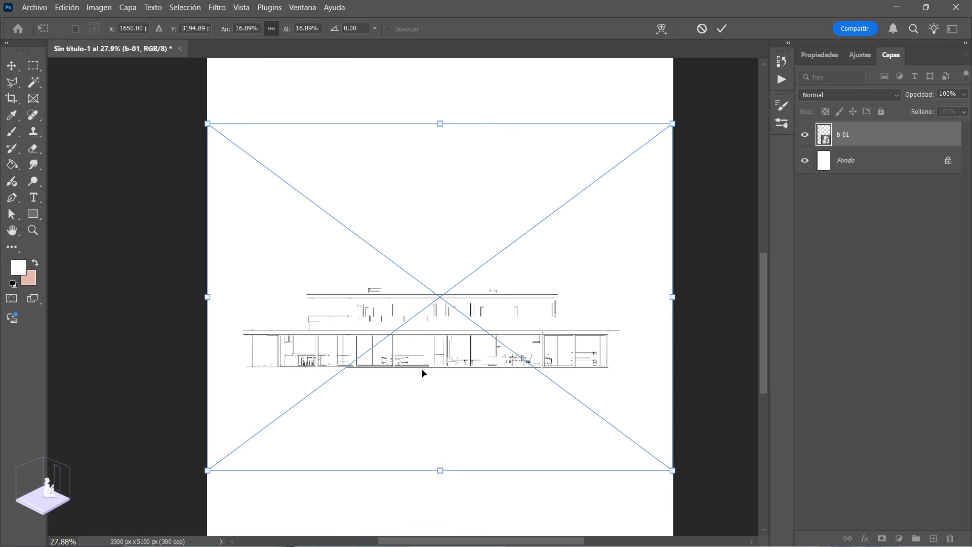
left_click_drag(673, 123, 693, 110)
left_click(554, 327)
left_click(722, 28)
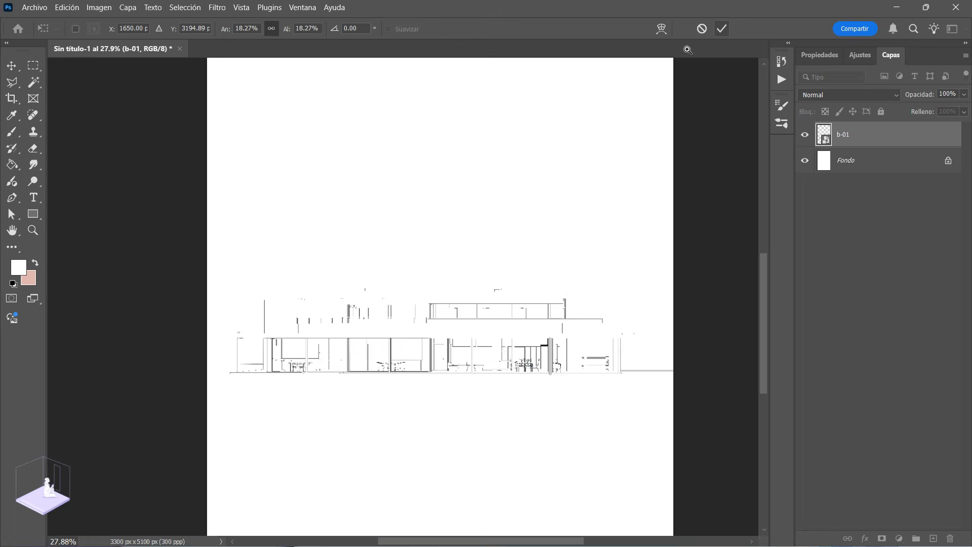
Step: Rasterize the b-01 layer and rename it "base de dibujo"
key("z")
left_click_drag(630, 374, 451, 299)
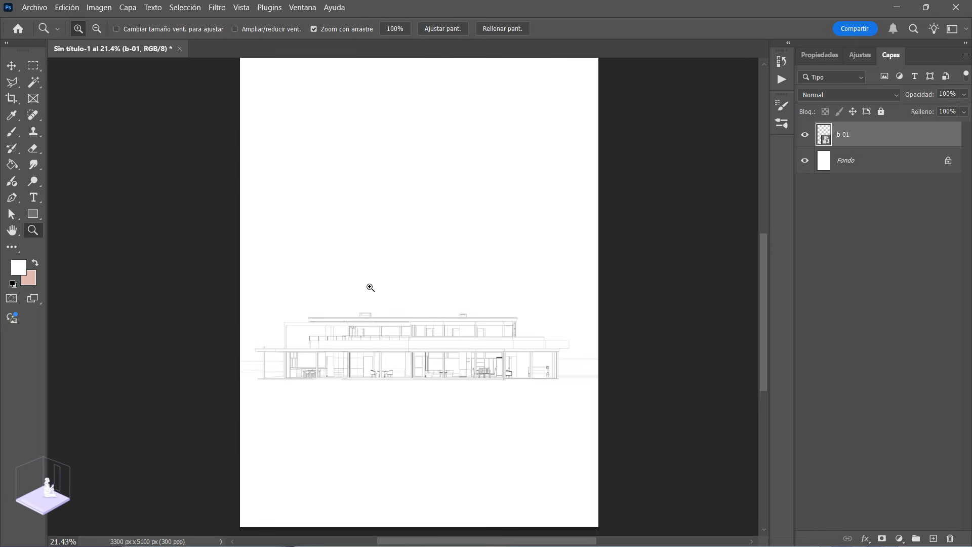
mouse_move(369, 365)
left_mouse_down()
mouse_move(440, 392)
mouse_move(382, 375)
left_mouse_up()
left_click_drag(586, 379, 676, 389)
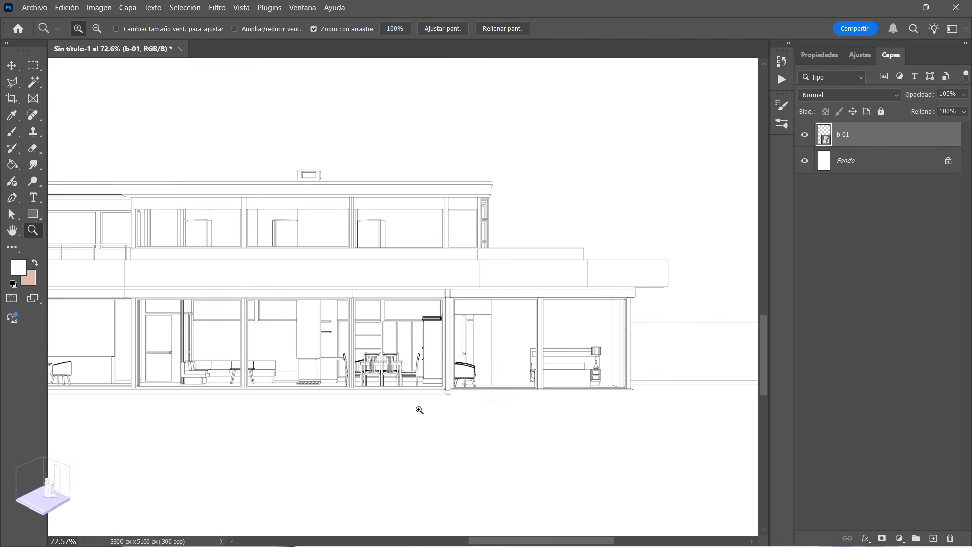
left_click_drag(467, 395, 428, 370)
left_click_drag(488, 383, 446, 368)
left_click_drag(352, 373, 377, 391)
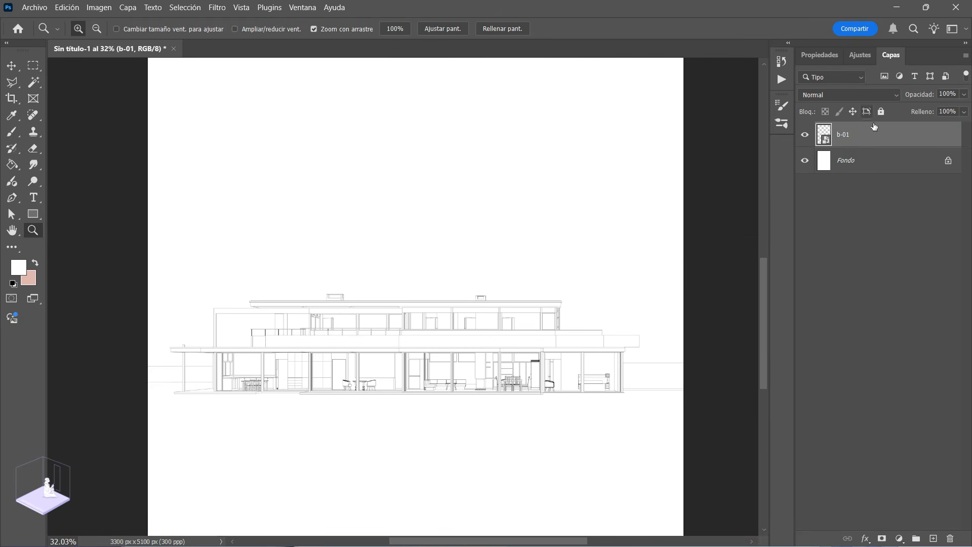
right_click(846, 138)
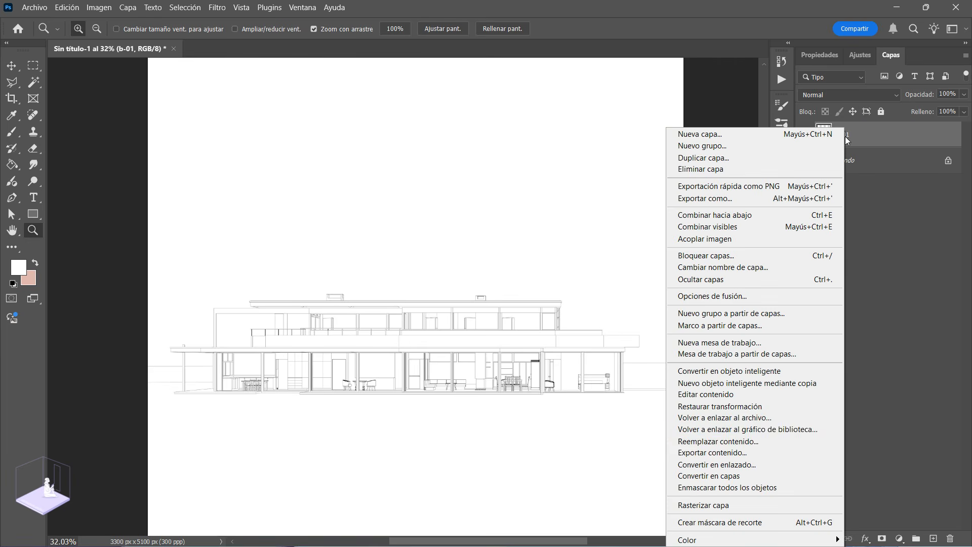
left_click(755, 505)
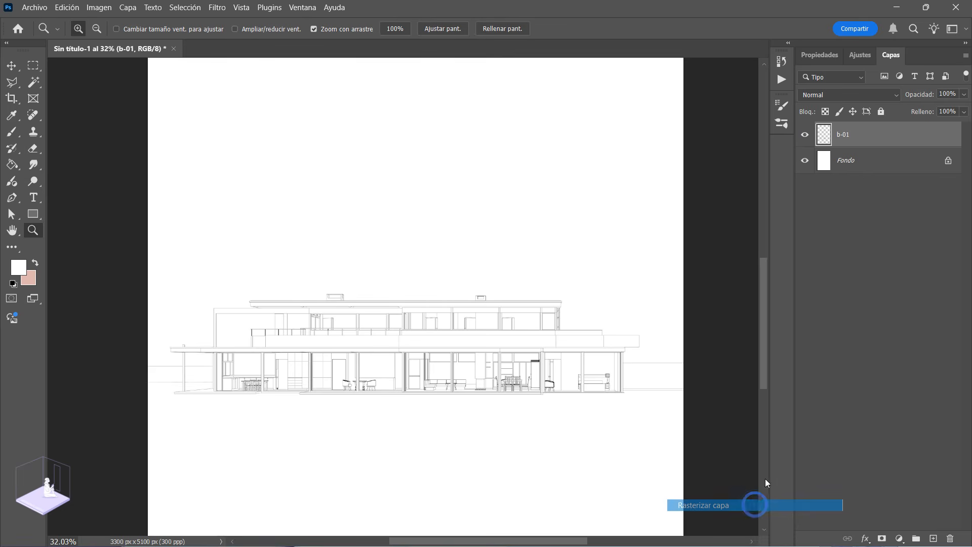
double_click(844, 135)
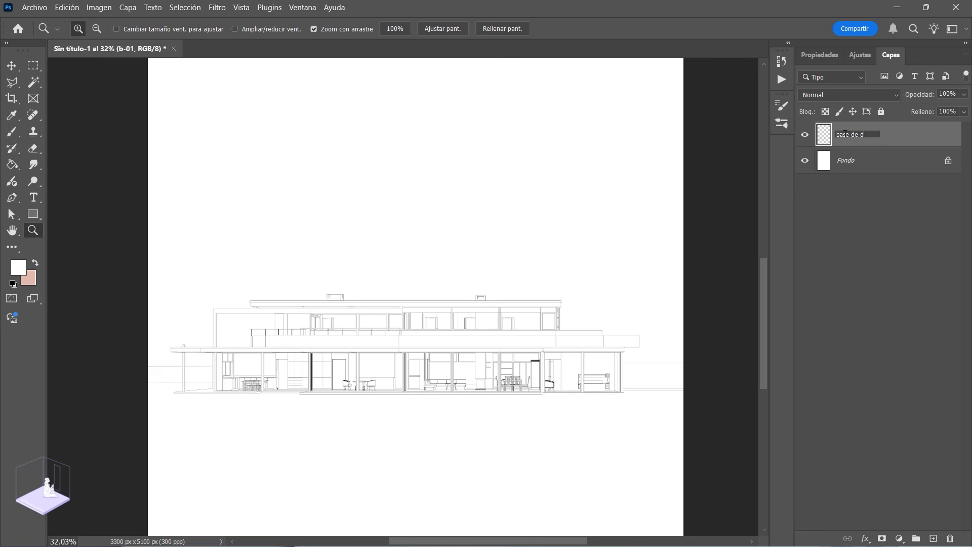
key("Return")
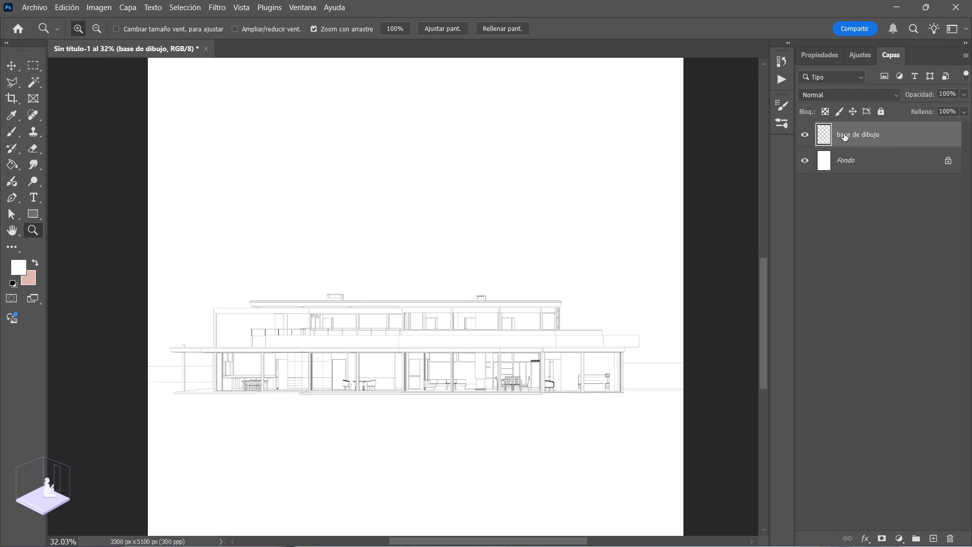
Step: Create a layer group named "base de dibujo" and move the façade drawing layer into it
left_click(917, 538)
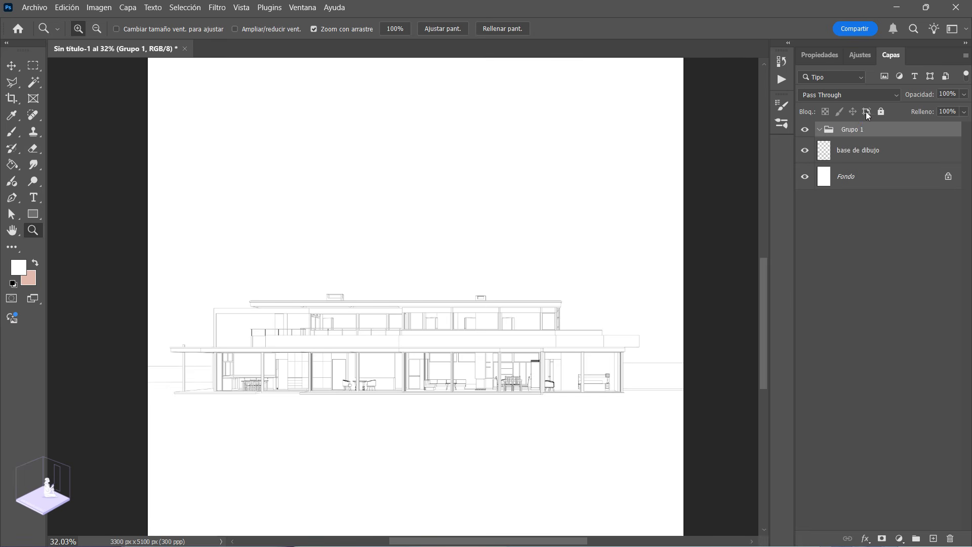
double_click(851, 131)
key("Return")
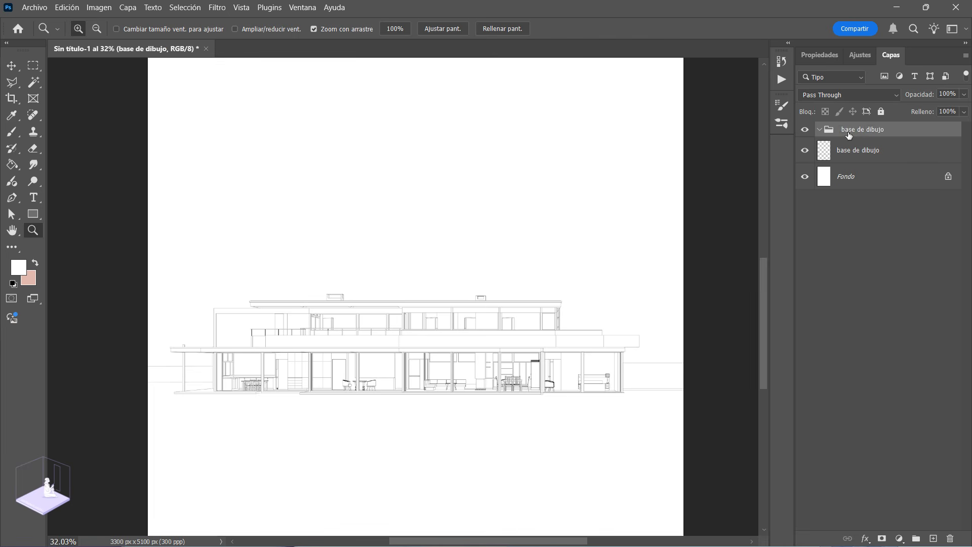
left_click_drag(835, 163, 852, 132)
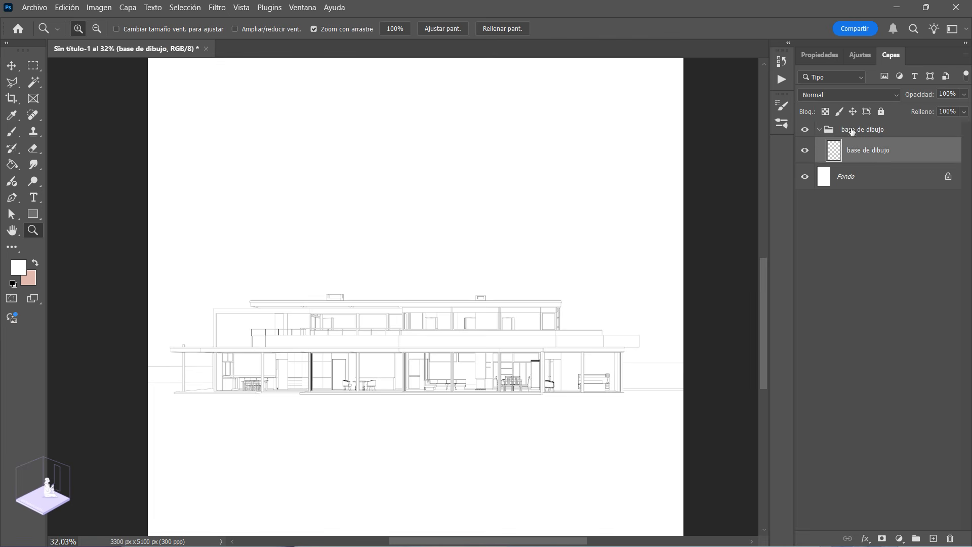
Step: Move the façade drawing up with Free Transform to about Y 3277 px, keeping it horizontally centred at X 1650 px
left_click(471, 302, "alt")
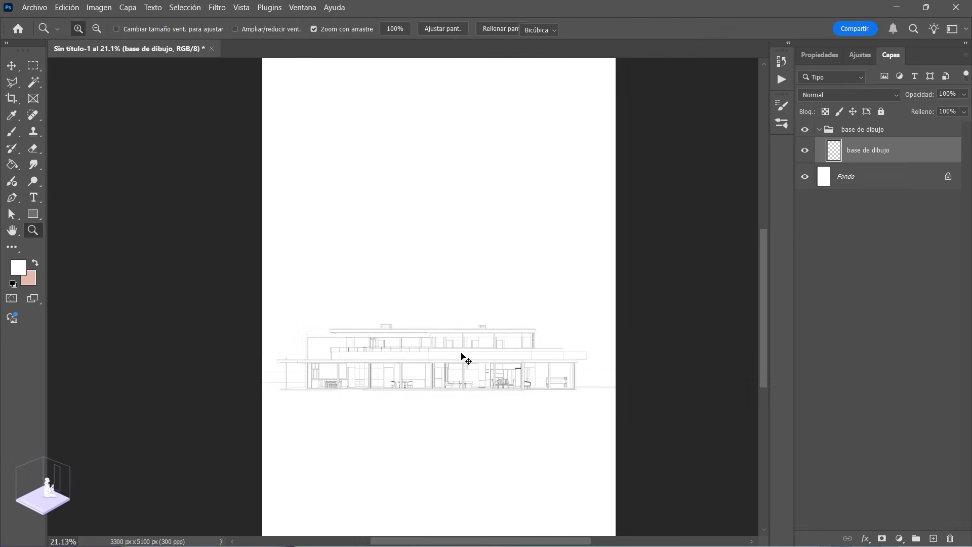
key("ctrl+t")
scroll(425, 365, "down", 1, "alt")
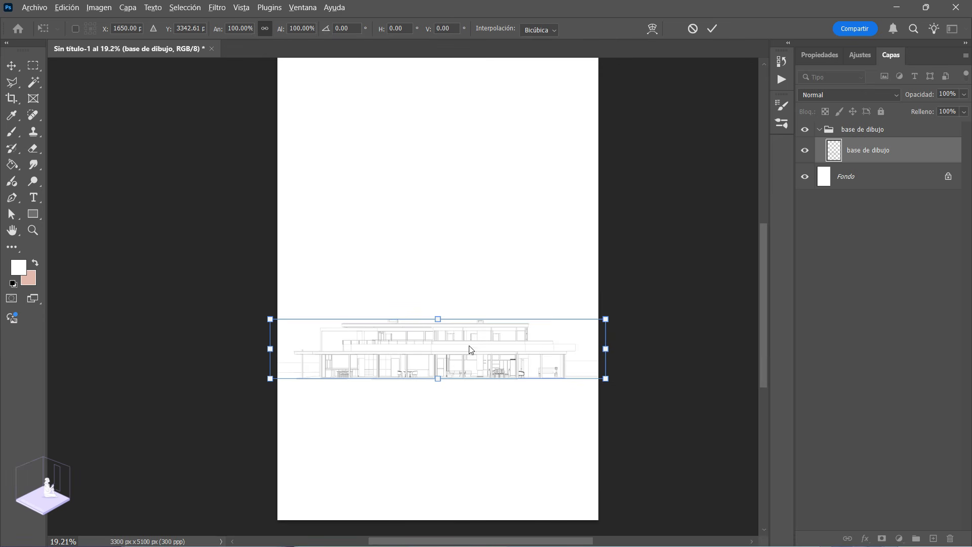
scroll(482, 369, "down", 1)
mouse_move(476, 358)
left_mouse_down()
mouse_move(479, 332)
mouse_move(475, 350)
left_mouse_up()
scroll(474, 360, "down", 2, "alt")
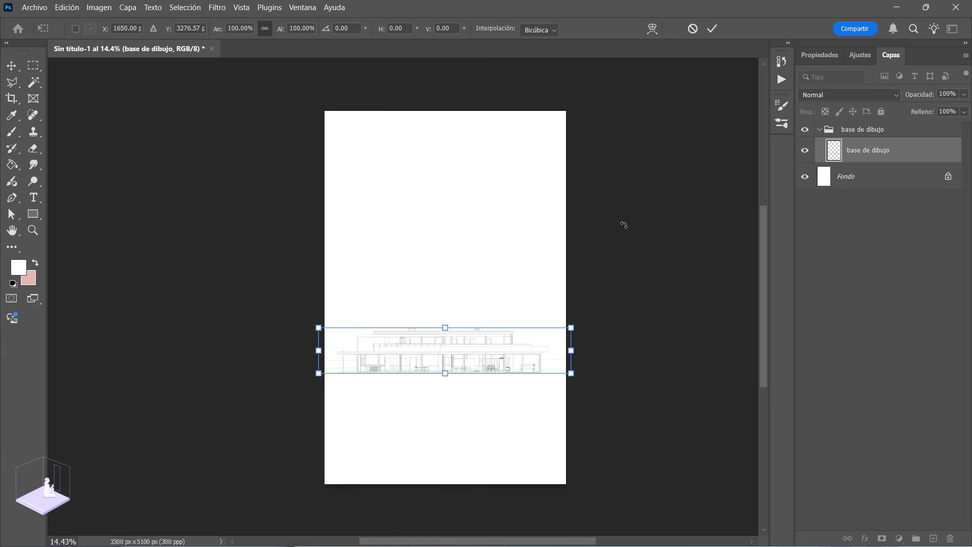
Step: Enlarge the façade drawing slightly and proportionally about its centre, and commit the transform
left_click(573, 328)
left_click_drag(572, 328, 575, 326)
key("ctrl+z")
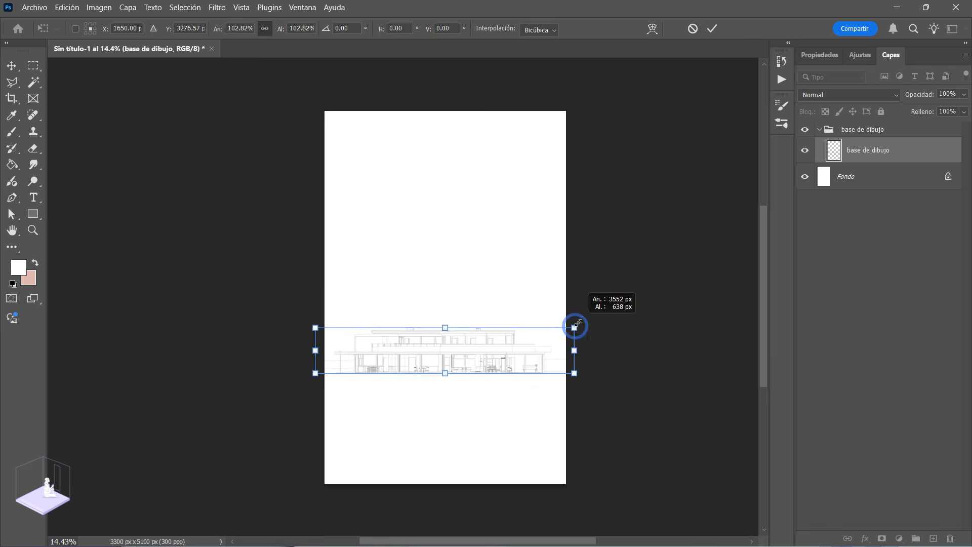
key("Return")
Step: Add a new layer named "gris" above the façade drawing layer and clip it to that layer
key("z")
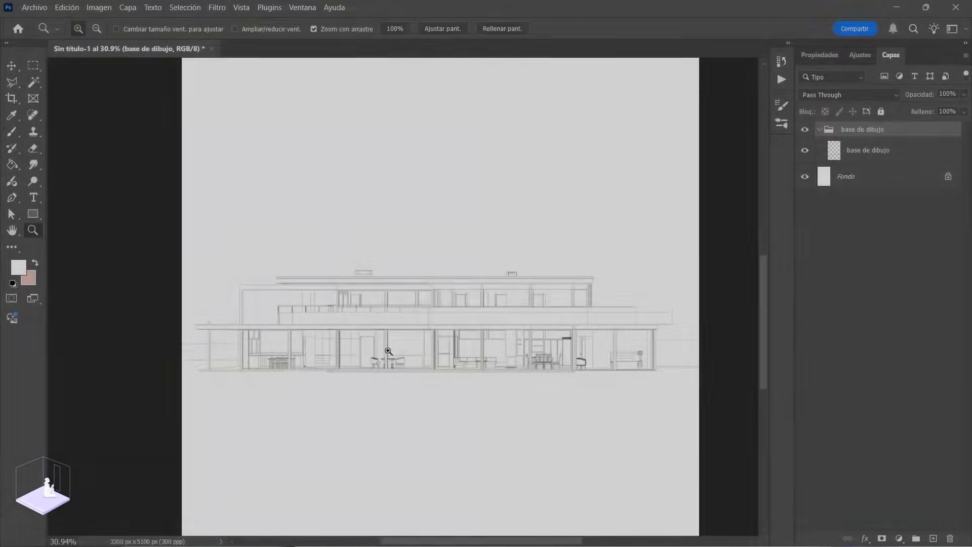
left_click_drag(389, 351, 456, 400)
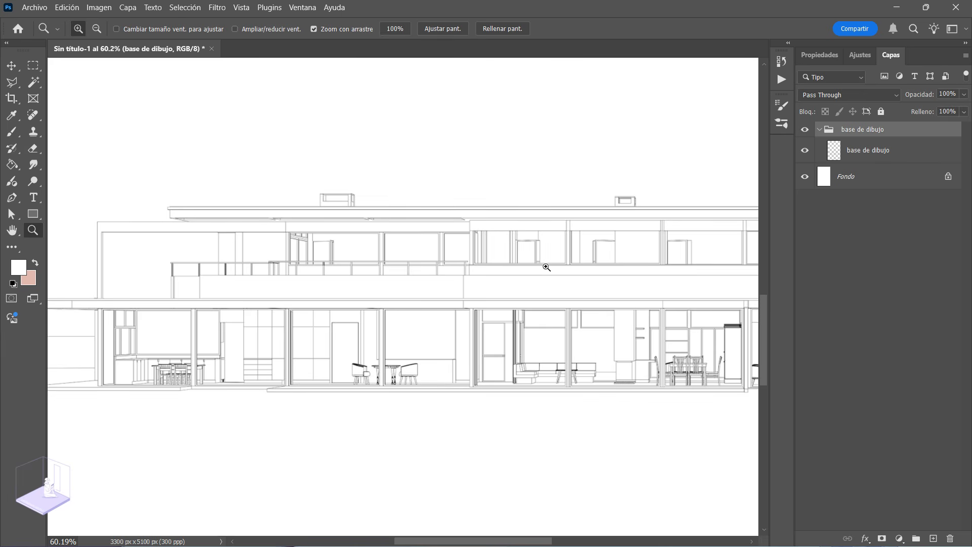
left_click_drag(457, 294, 417, 299)
left_click_drag(290, 321, 297, 360)
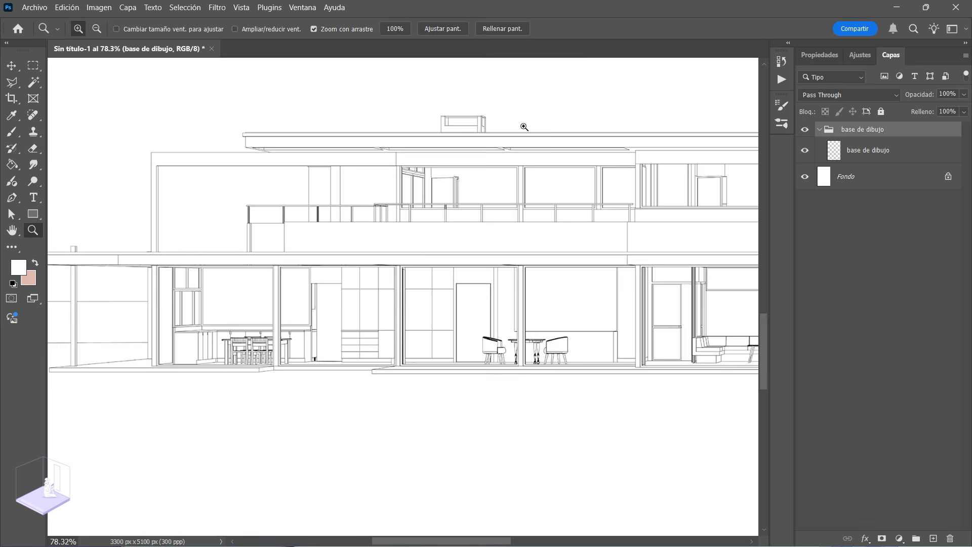
left_click_drag(342, 250, 326, 247)
left_click_drag(410, 288, 350, 286)
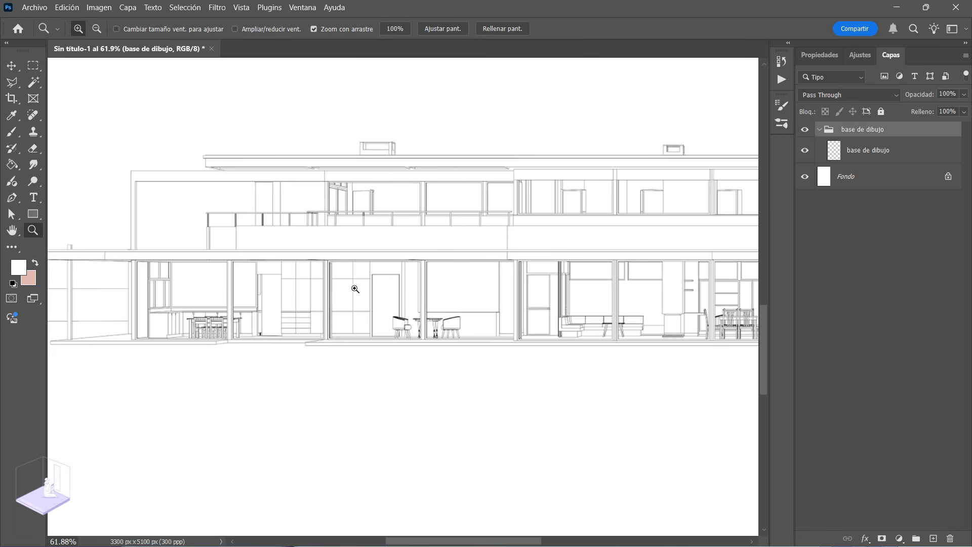
left_click(859, 150)
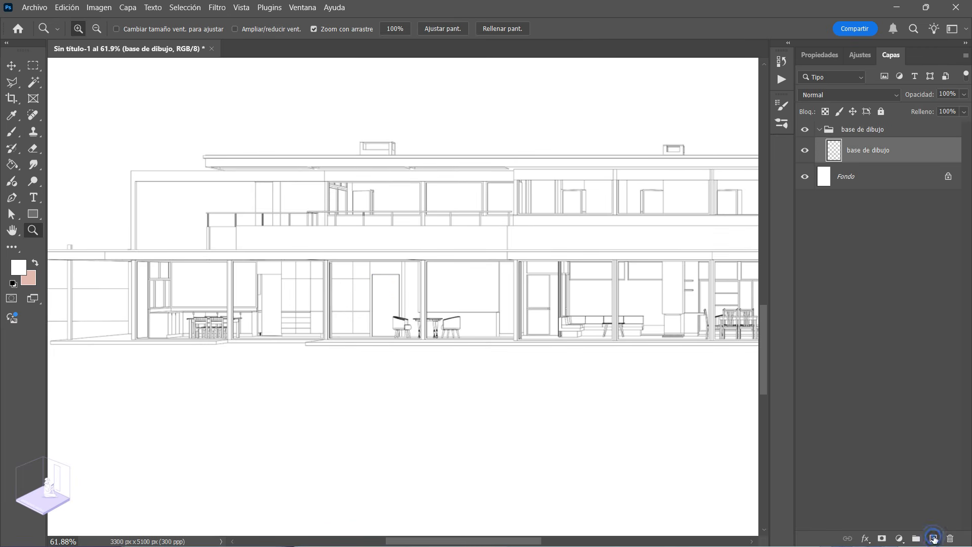
left_click(934, 538)
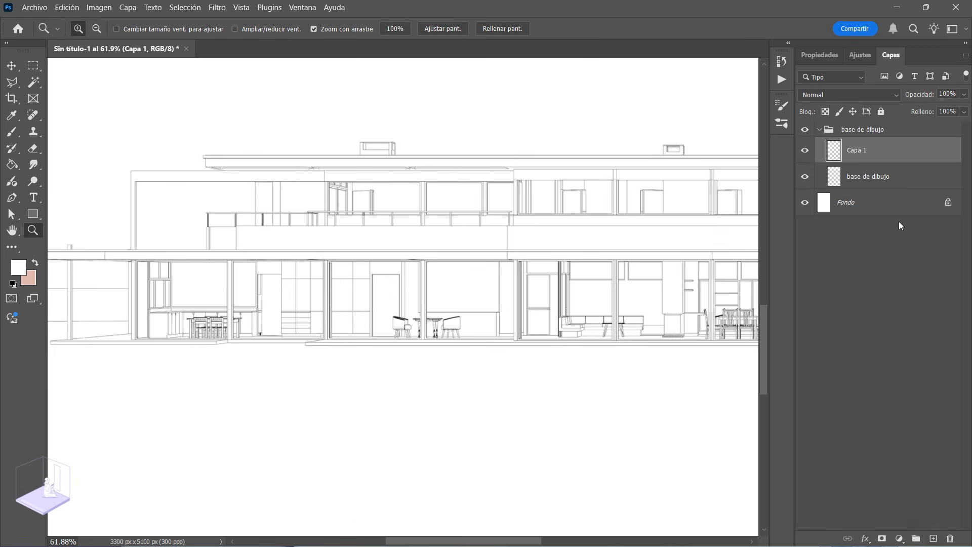
double_click(853, 151)
type("gris")
key("Return")
right_click(864, 148)
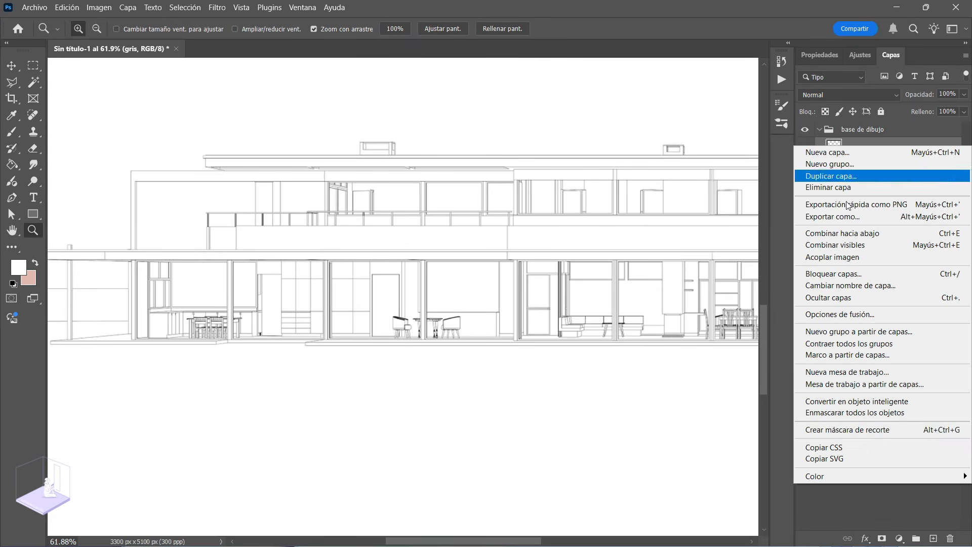
left_click(830, 430)
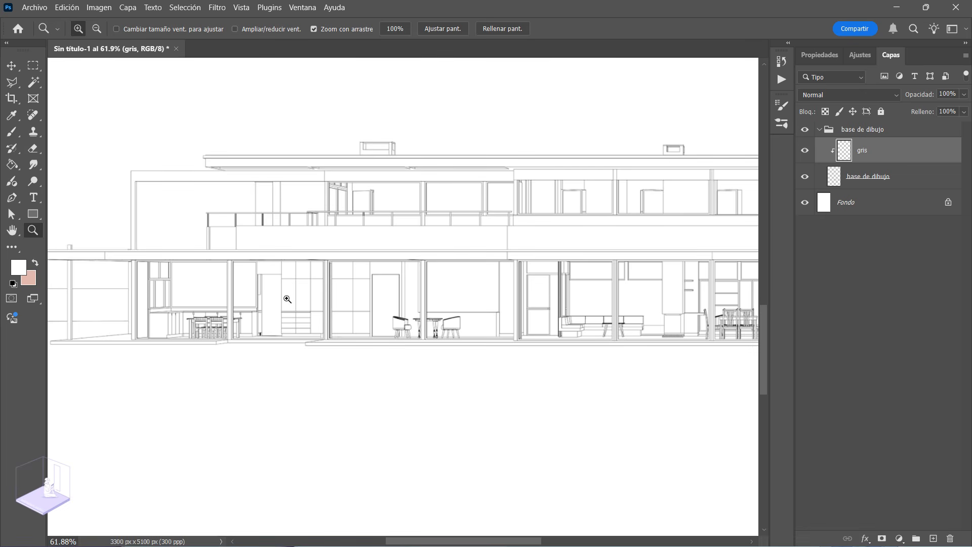
Step: Select the four leftmost ground-floor window bays with the Rectangular Marquee, adding each bay to the selection
left_click_drag(144, 304, 194, 335)
left_click(31, 66)
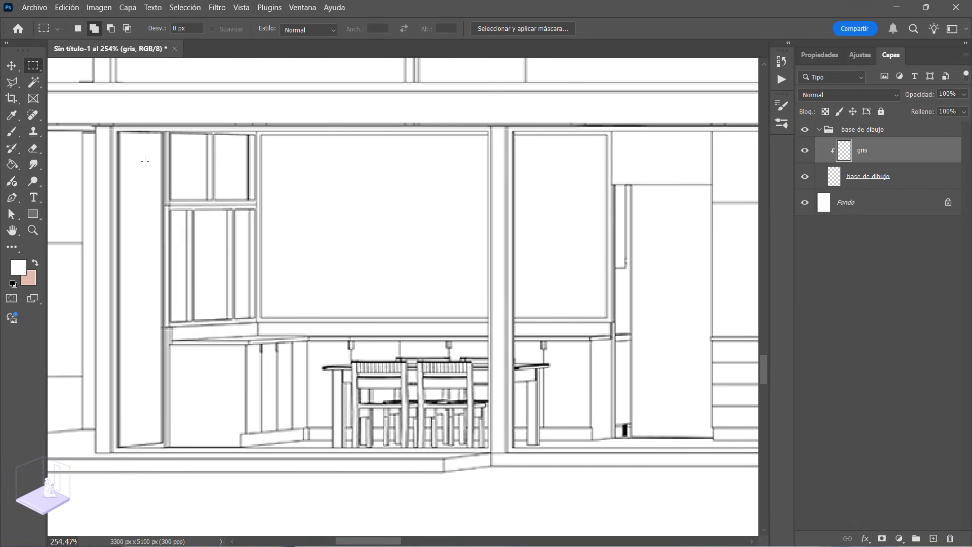
left_click_drag(121, 135, 489, 446)
left_click_drag(590, 332, 364, 341)
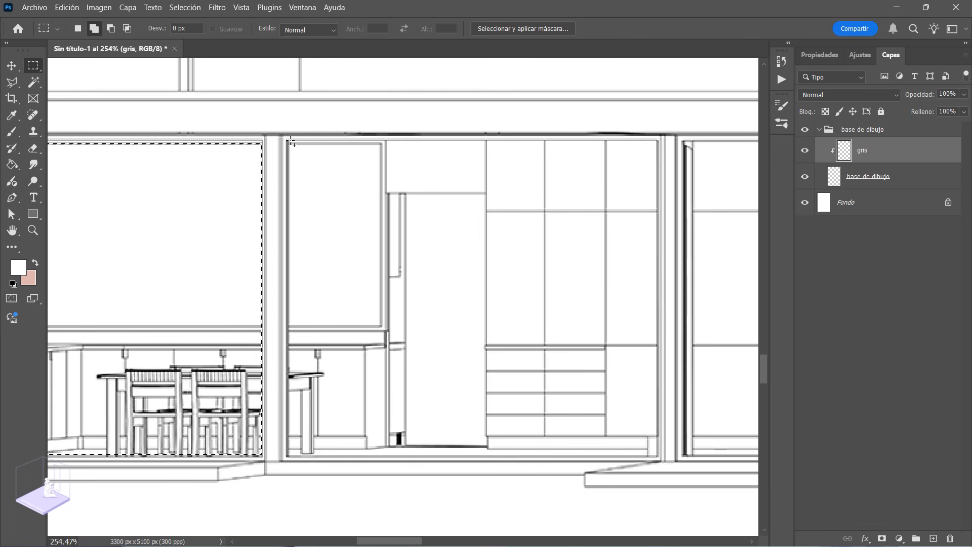
left_click_drag(290, 143, 657, 458)
left_click_drag(653, 376, 271, 270)
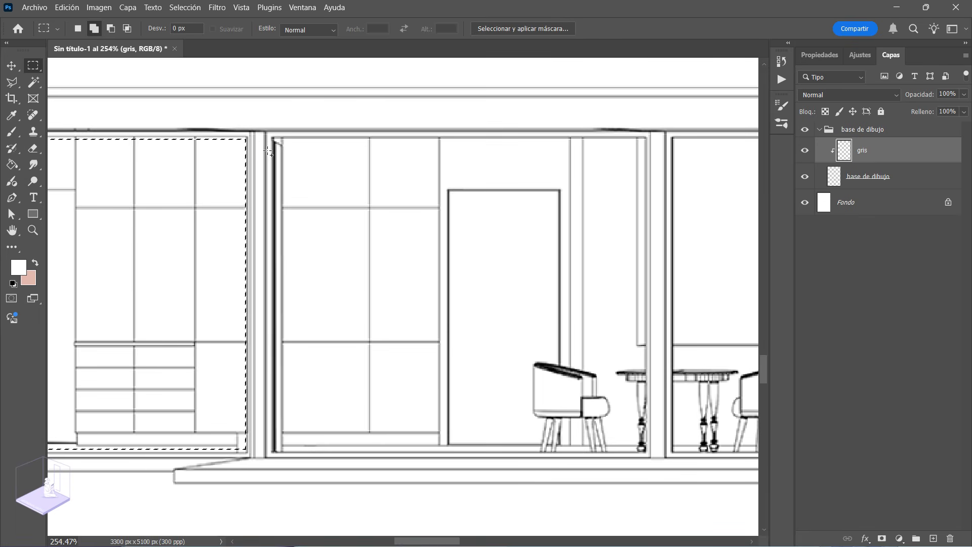
left_click_drag(275, 139, 656, 455)
left_click_drag(674, 375, 292, 371)
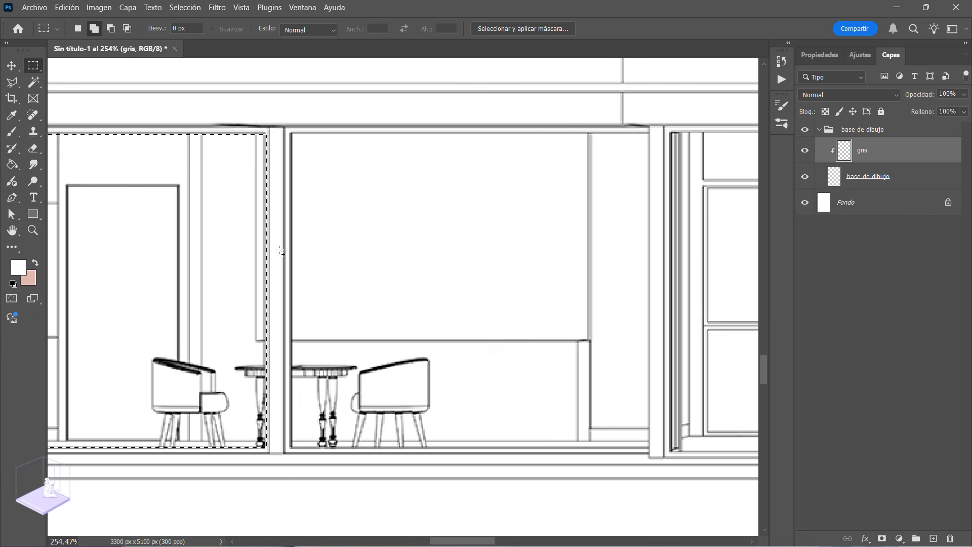
left_click_drag(295, 136, 648, 446)
Step: Add the five remaining ground-floor window bays, from the glazed door bay to the bedroom, to the marquee selection
left_click_drag(667, 391, 121, 386)
left_click(126, 130)
left_click_drag(128, 131, 508, 452)
left_click_drag(569, 354, 303, 360)
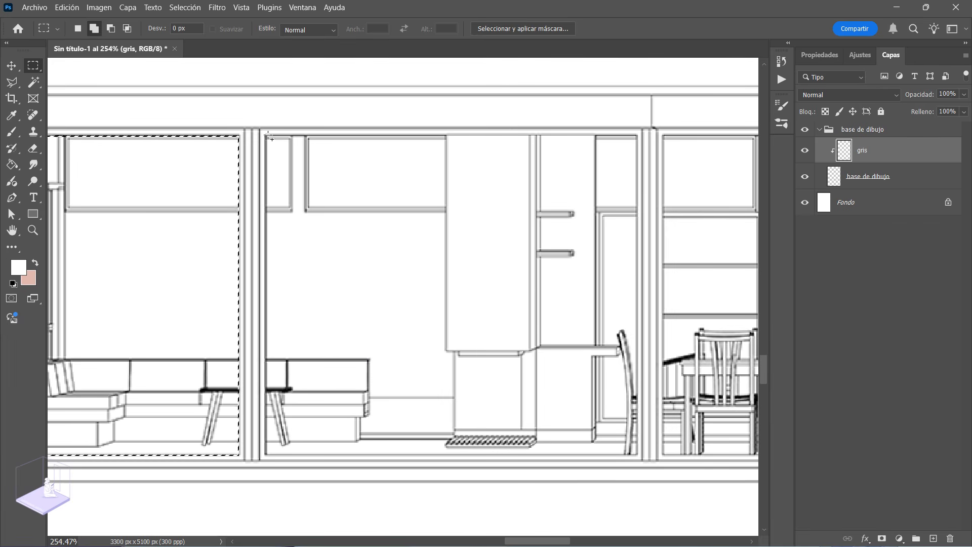
left_click_drag(267, 137, 639, 455)
left_click_drag(657, 376, 165, 359)
left_click_drag(247, 122, 570, 442)
left_click_drag(624, 334, 218, 362)
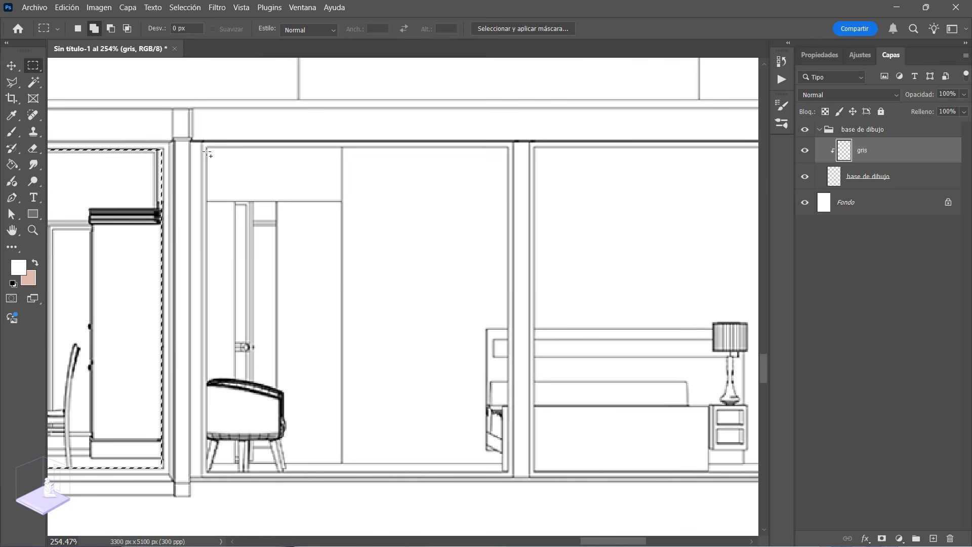
left_click_drag(207, 151, 509, 472)
left_click_drag(603, 409, 350, 402)
left_click_drag(282, 143, 584, 464)
Step: Add the upper-floor window behind the balcony and the openings below its handrail to the selection
left_click_drag(582, 437, 297, 357)
left_click_drag(348, 390, 379, 306)
key("m")
left_click_drag(195, 180, 681, 330)
left_click_drag(197, 339, 225, 348)
left_click_drag(234, 338, 376, 349)
left_click_drag(385, 340, 528, 349)
left_click_drag(747, 305, 308, 325)
Step: Add the upper-floor window areas to the right of the balcony to the marquee selection
left_click_drag(551, 240, 190, 264)
key("z")
left_click_drag(189, 263, 191, 263)
key("m")
left_click_drag(77, 206, 604, 398)
left_click_drag(71, 198, 657, 210)
left_click_drag(579, 116, 135, 84)
left_click_drag(202, 177, 456, 367)
mouse_move(649, 328)
left_mouse_down()
mouse_move(628, 328)
mouse_move(643, 328)
left_mouse_up()
left_click_drag(451, 180, 644, 353)
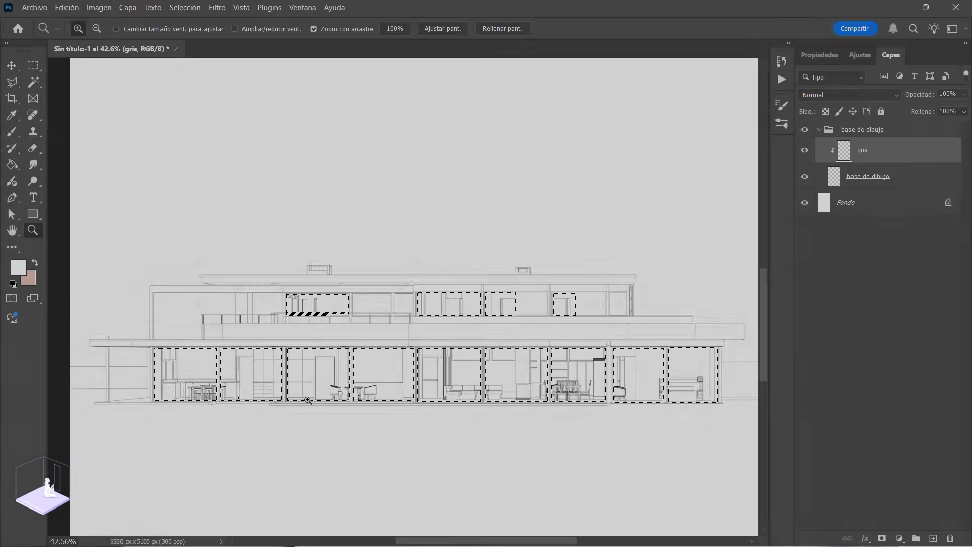
left_click_drag(273, 391, 310, 440)
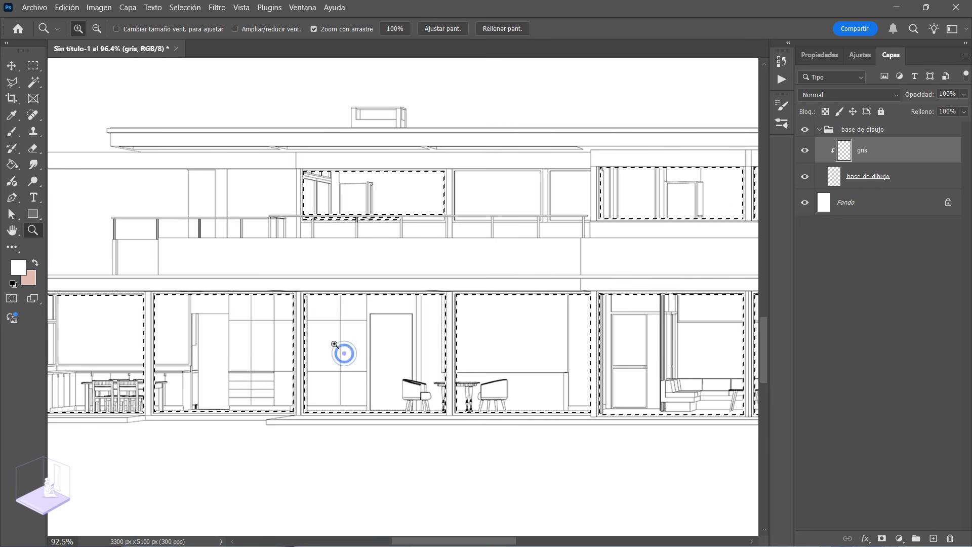
left_click_drag(344, 353, 150, 333)
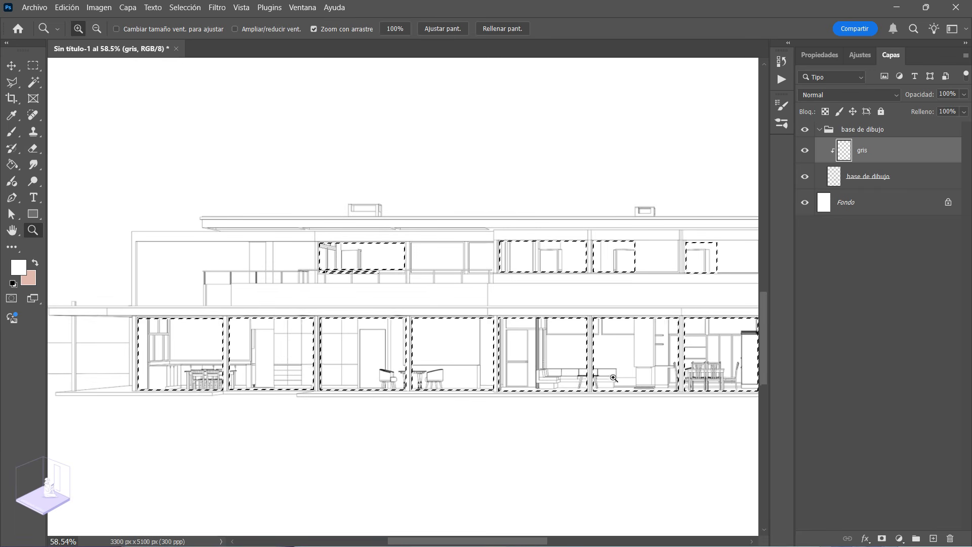
left_click_drag(585, 381, 553, 369)
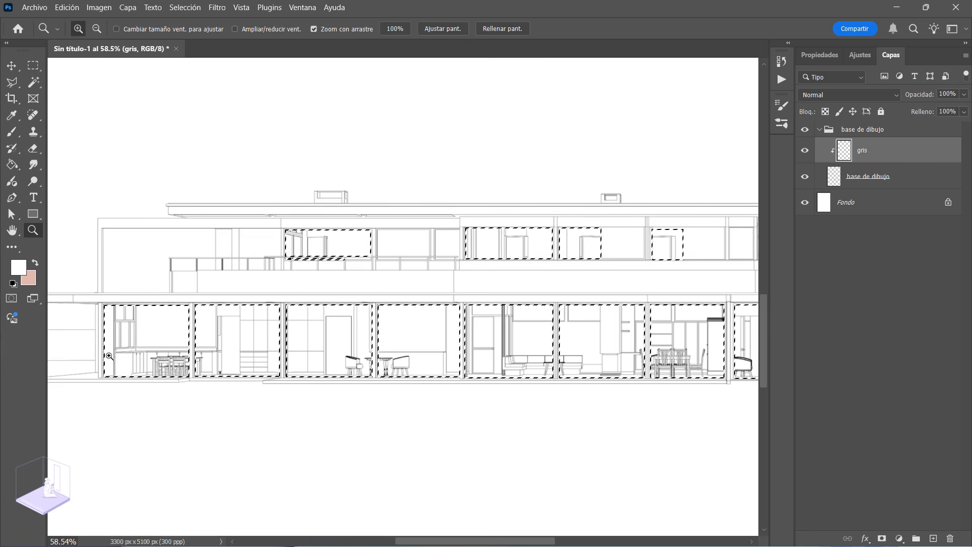
left_click_drag(579, 372, 478, 350)
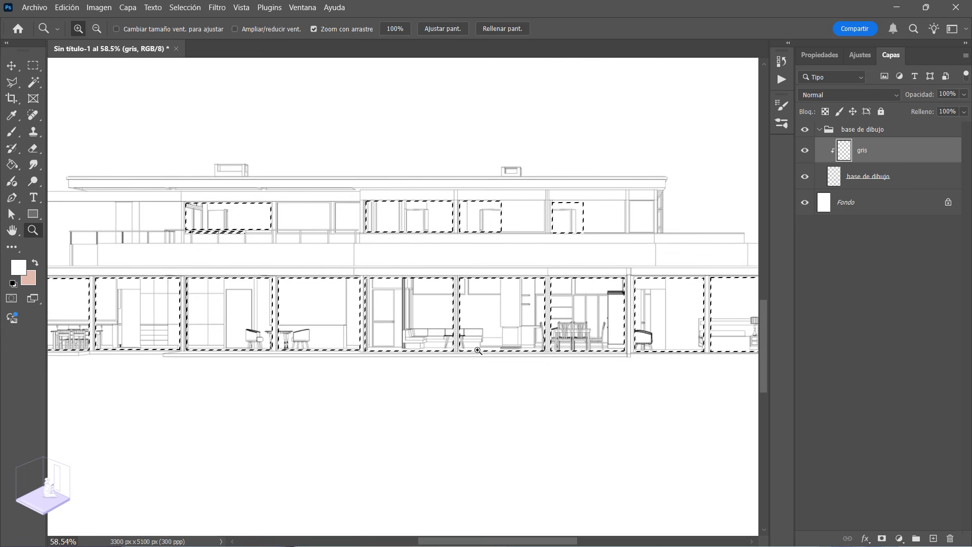
left_click_drag(230, 218, 327, 266)
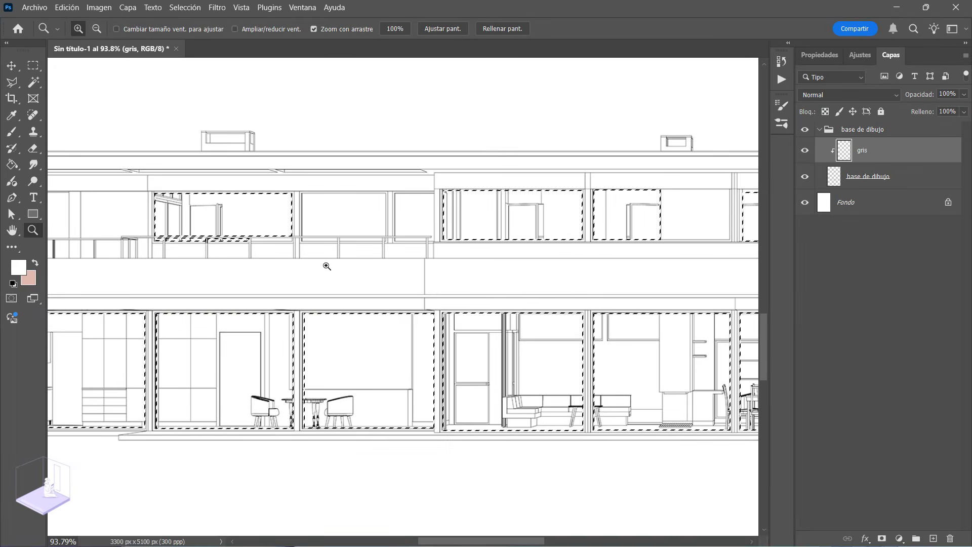
left_click_drag(436, 294, 60, 248)
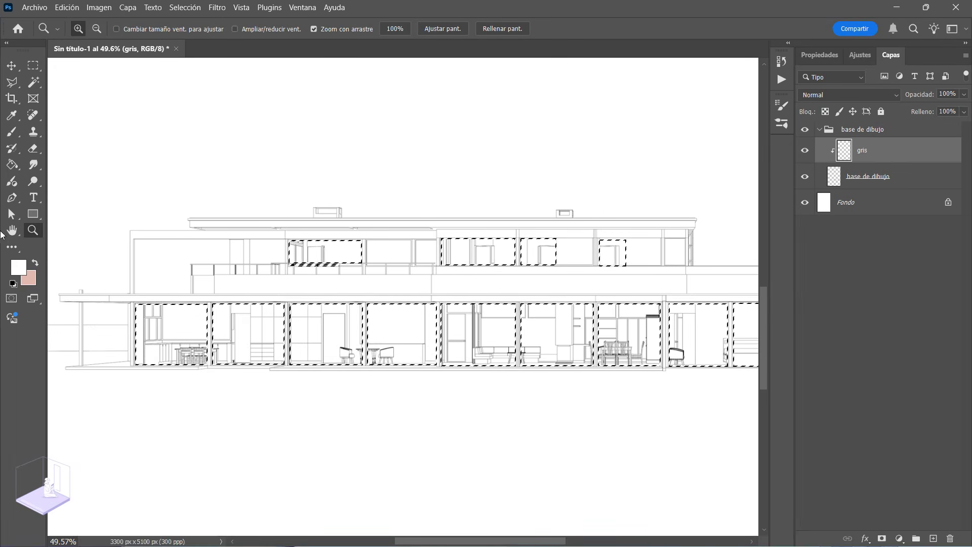
Step: Set the foreground colour to the neutral grey b7b7b7
left_click(18, 268)
left_click(392, 300)
left_click_drag(391, 300, 390, 284)
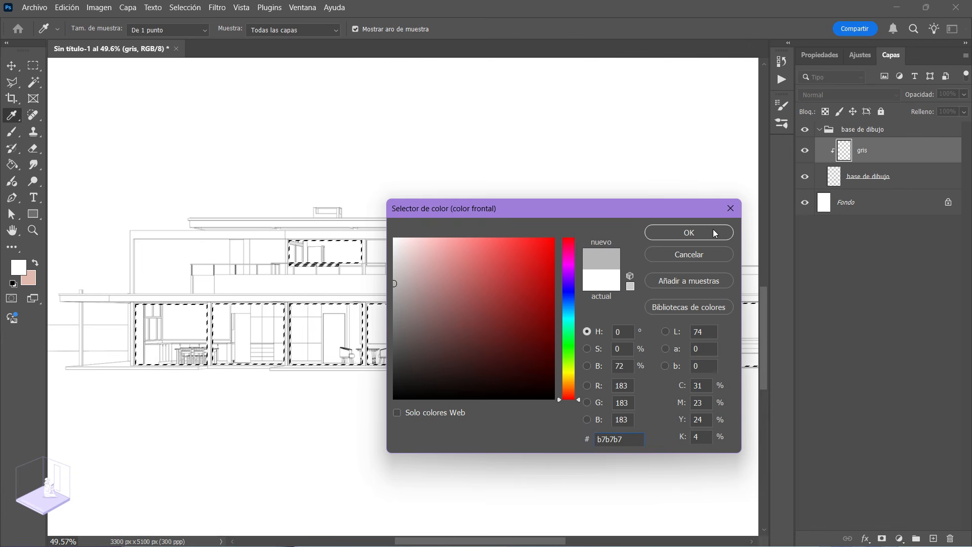
left_click(716, 232)
Step: Try filling the selected window areas on the gris layer with the foreground grey, and undo the fill
key("z")
left_click(11, 165)
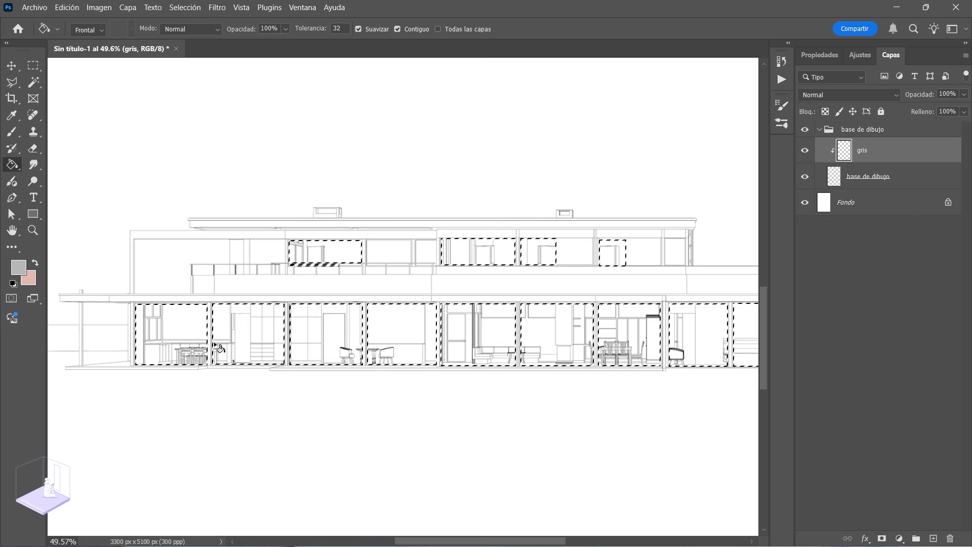
left_click(221, 331)
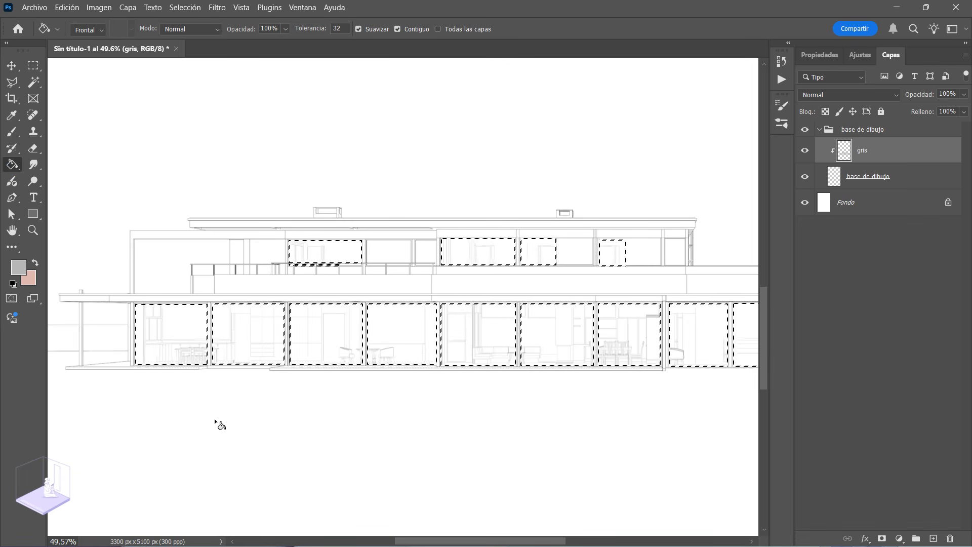
key("z")
left_click_drag(269, 399, 231, 362)
left_click_drag(300, 382, 333, 427)
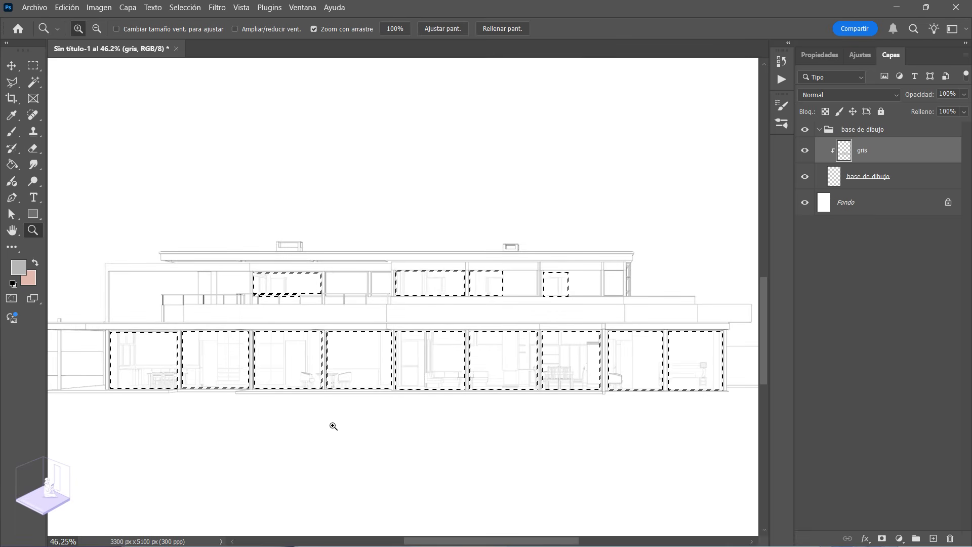
key("ctrl+z")
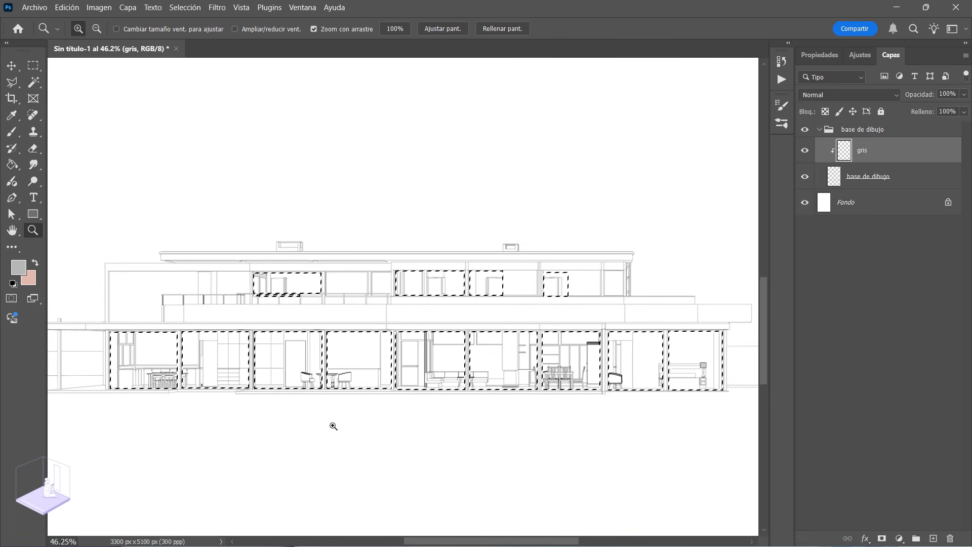
Step: Fill the selected window areas on the gris layer with a slightly darker grey foreground colour and clear the selection
left_click(18, 266)
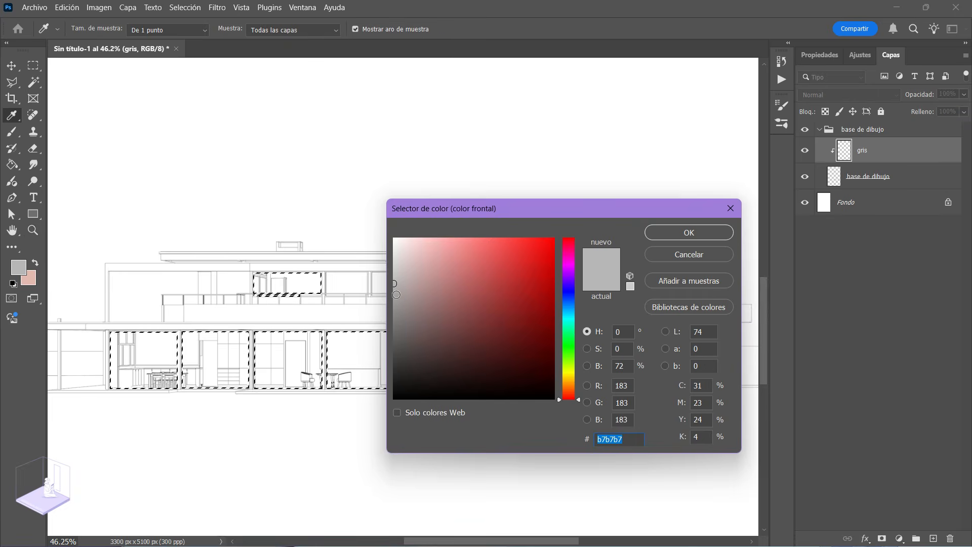
left_click(396, 294)
left_click(673, 232)
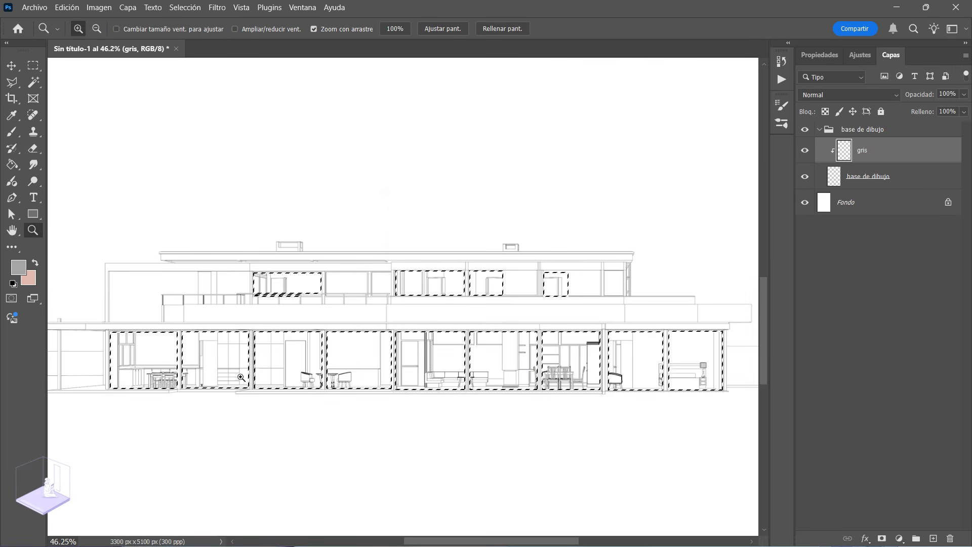
left_click(12, 165)
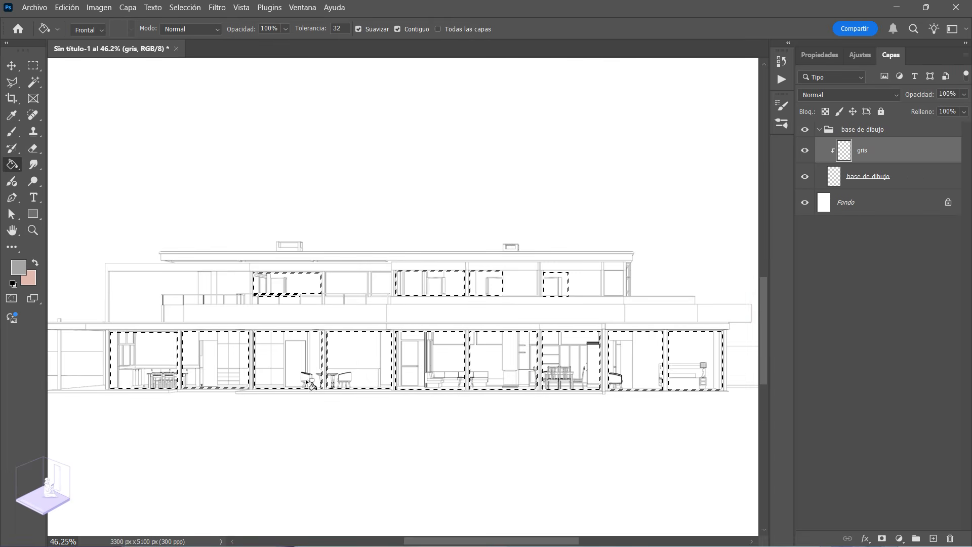
left_click(306, 352)
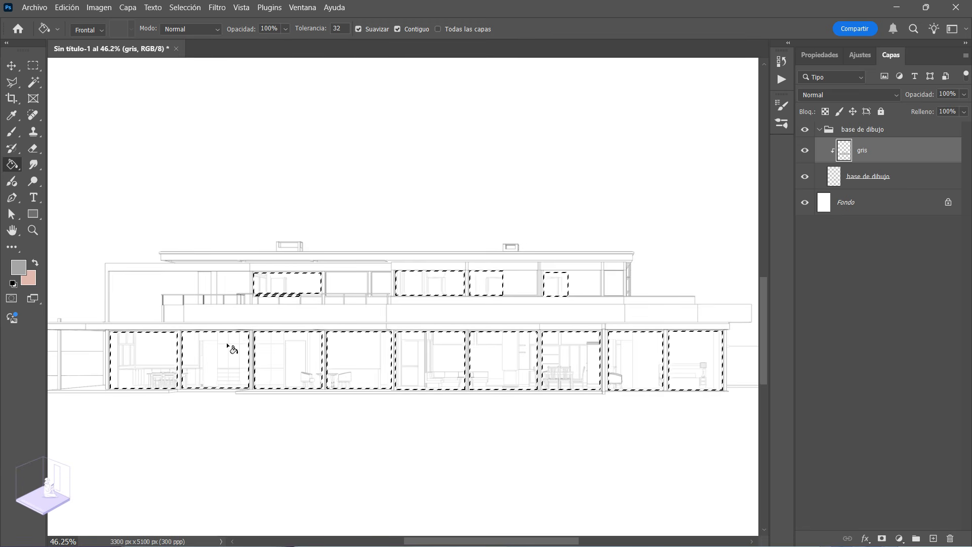
key("ctrl+d")
key("z")
left_click_drag(351, 382, 308, 373)
left_click_drag(382, 360, 523, 361)
left_click_drag(305, 362, 457, 389)
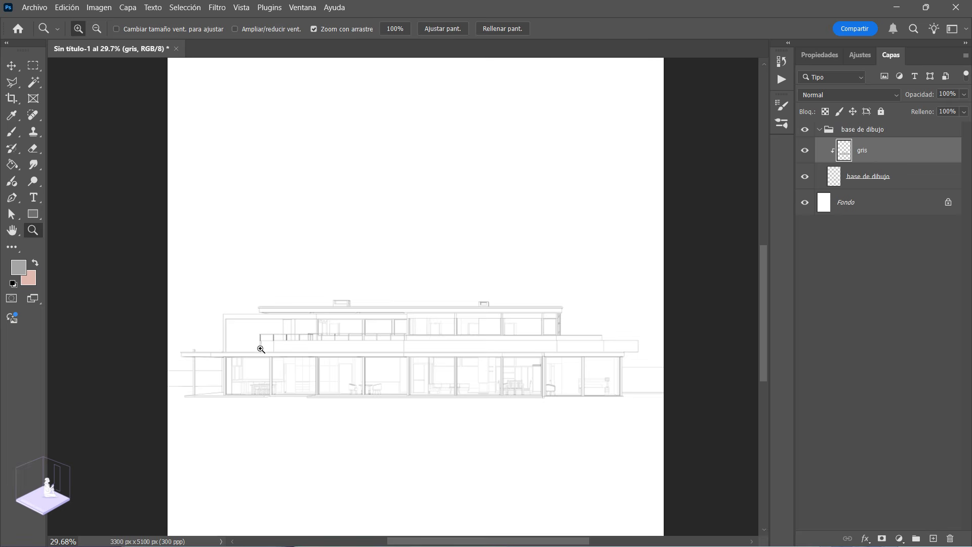
Step: Compare the façade drawing with and without the gris layer by toggling its visibility
left_click_drag(389, 377, 408, 371)
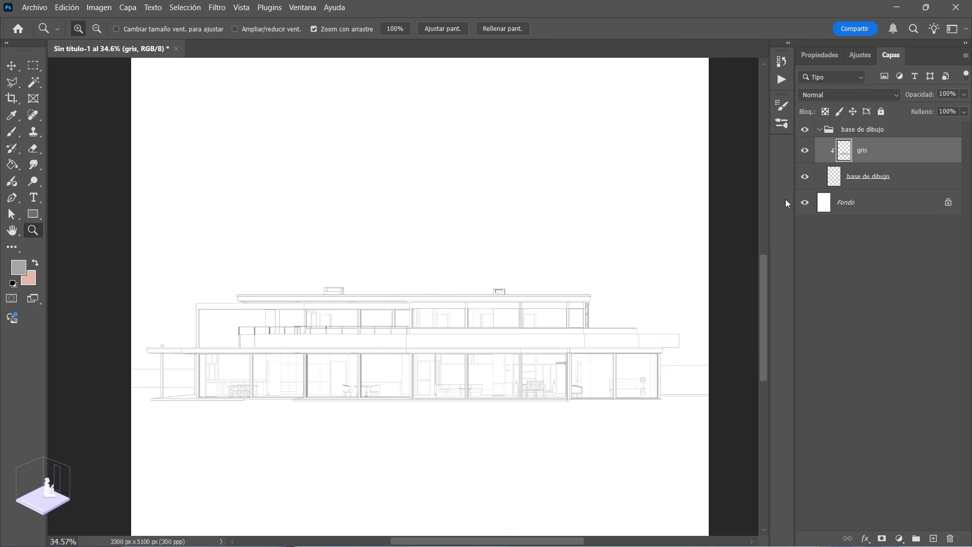
left_click(805, 151)
left_click(805, 151)
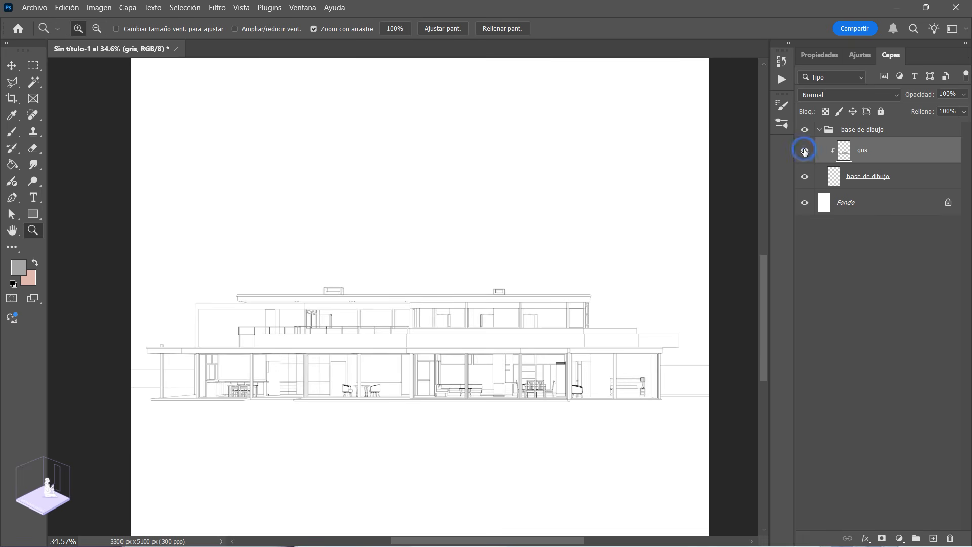
left_click(805, 151)
left_click(805, 151)
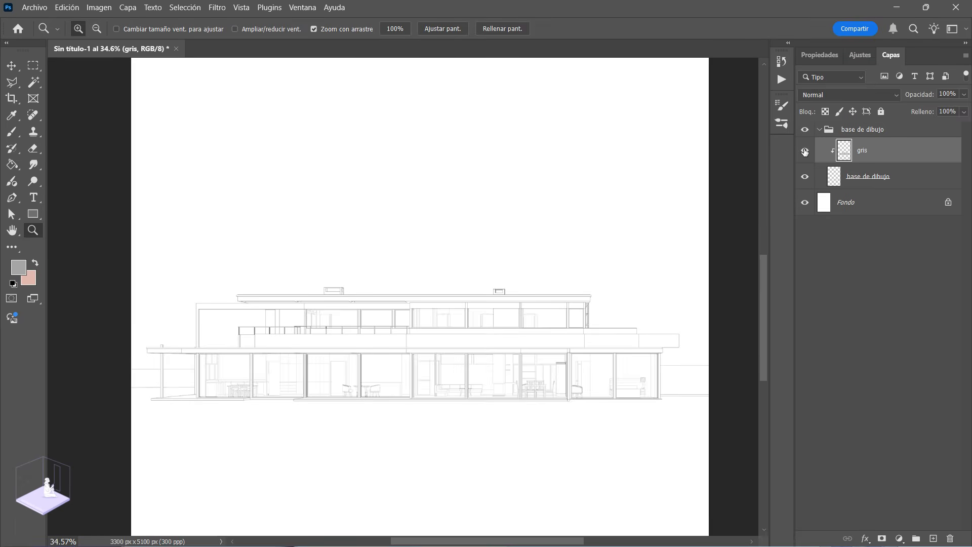
left_click(805, 151)
left_click(805, 151)
left_click(804, 152)
left_click(806, 151)
left_click(806, 151)
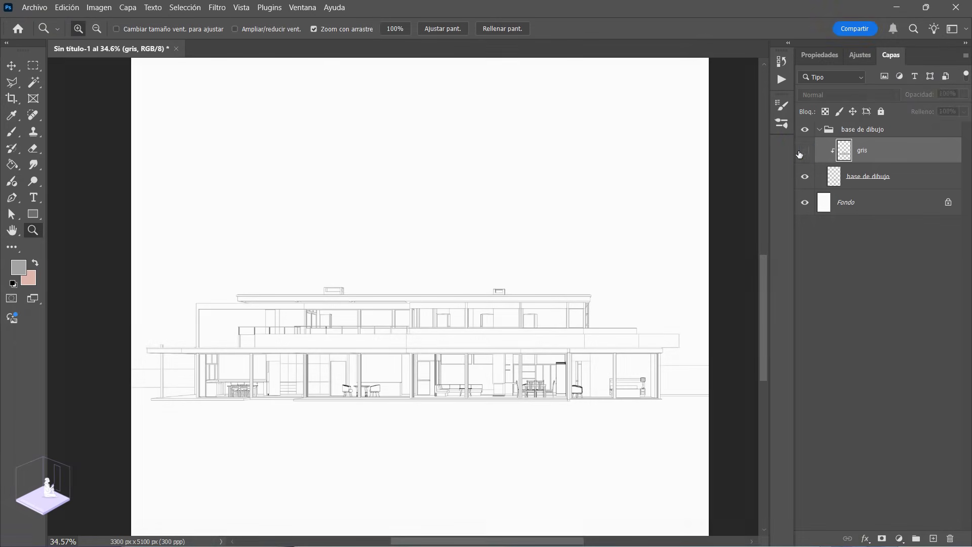
left_click(805, 151)
Step: Collapse the base de dibujo layer group
left_click(819, 129)
left_click_drag(440, 342, 411, 352)
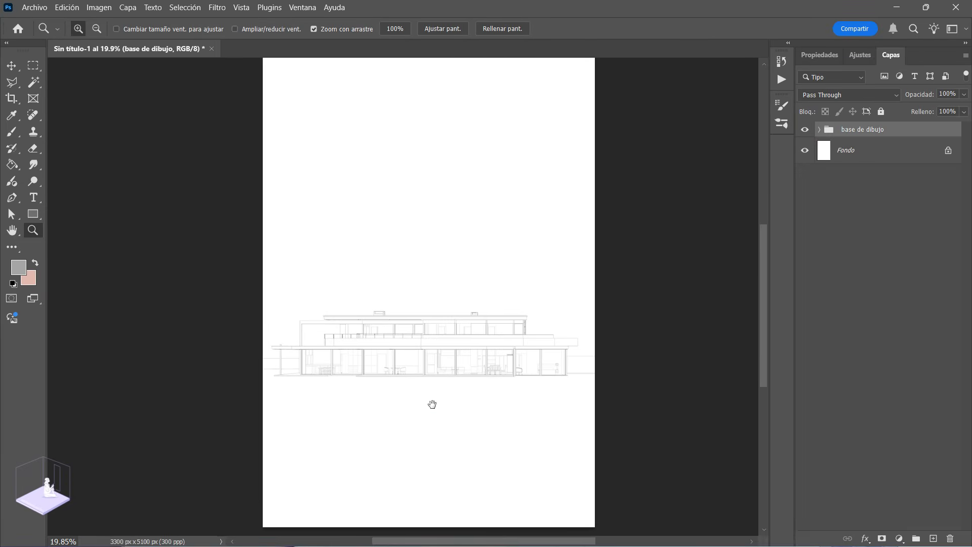
left_click_drag(432, 415, 431, 390)
left_click_drag(462, 261, 463, 271)
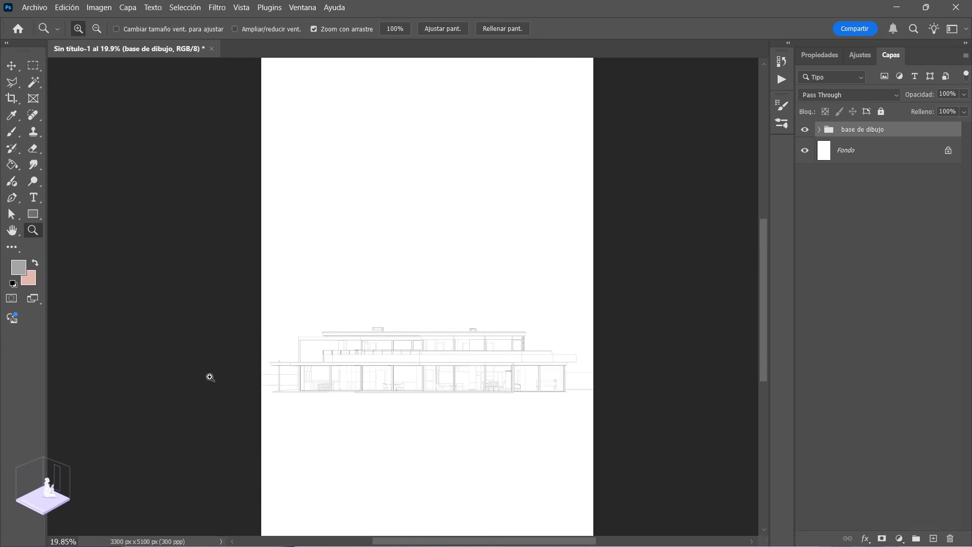
left_click_drag(387, 405, 410, 421)
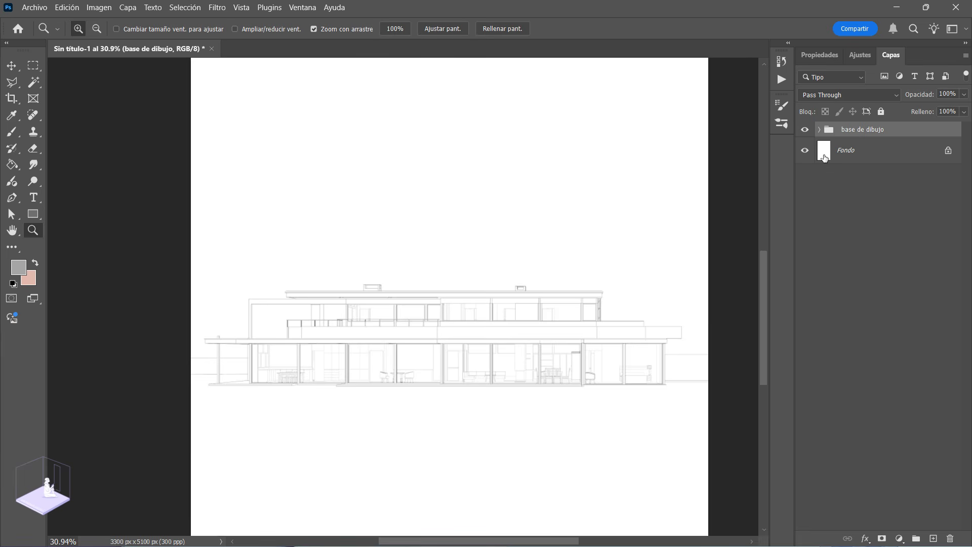
Step: Place the downloaded vertical-line doodle texture, download - 2025-06-28T210053.949, on the page at its default size
left_click_drag(923, 8, 450, 256)
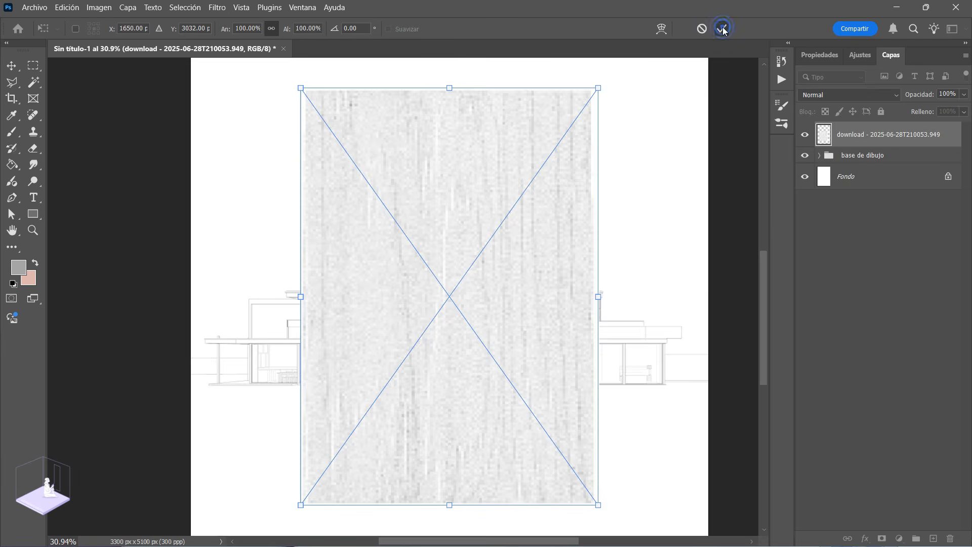
left_click(722, 28)
key("z")
left_click_drag(434, 208, 443, 242)
left_click_drag(456, 412, 477, 439)
left_click(398, 342, "alt")
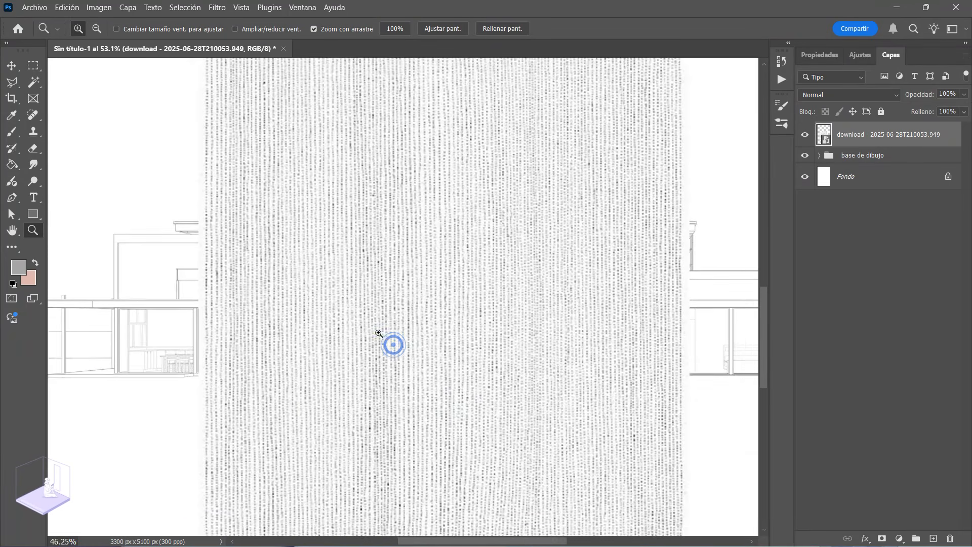
left_click(436, 341, "alt")
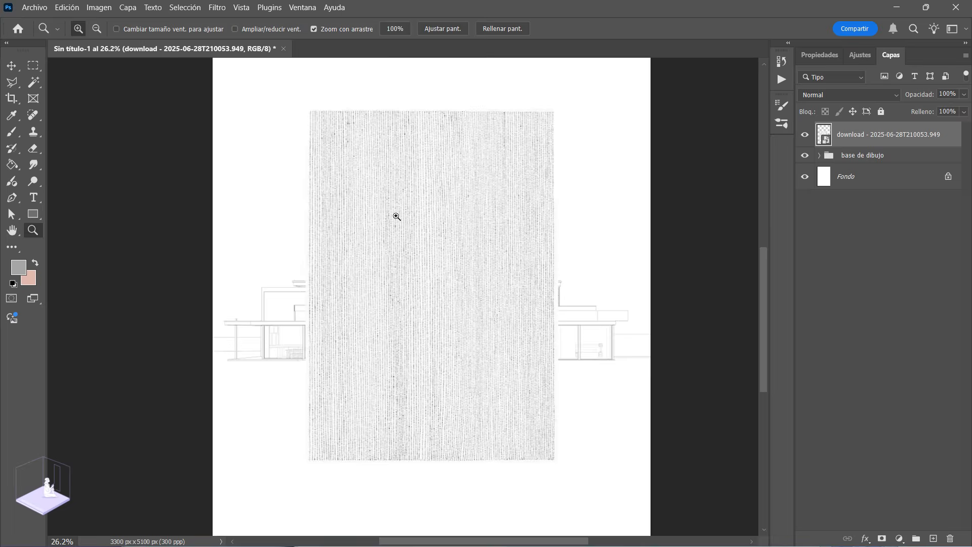
left_click_drag(397, 216, 504, 171)
left_click_drag(411, 317, 376, 282)
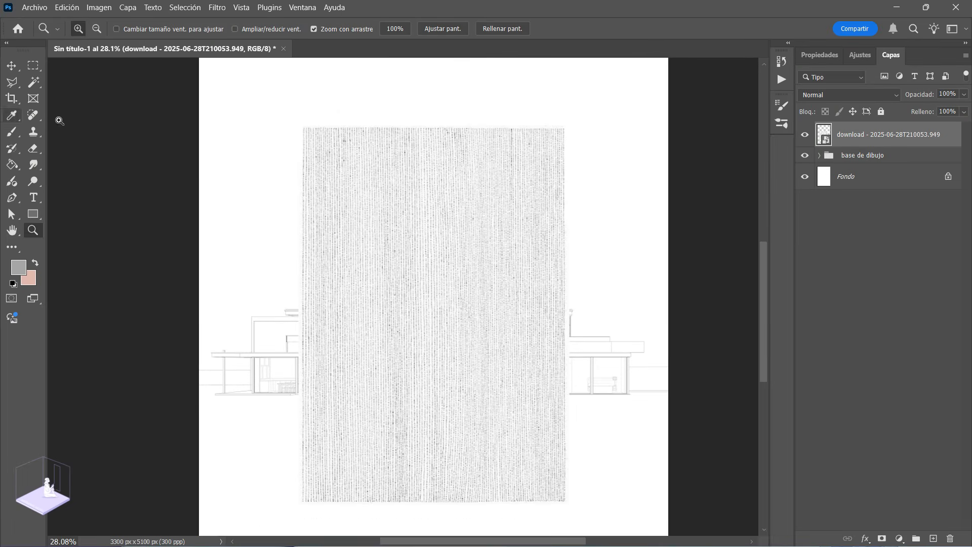
Step: Move the texture layer below the base de dibujo group and rasterize it
left_click_drag(850, 134, 861, 167)
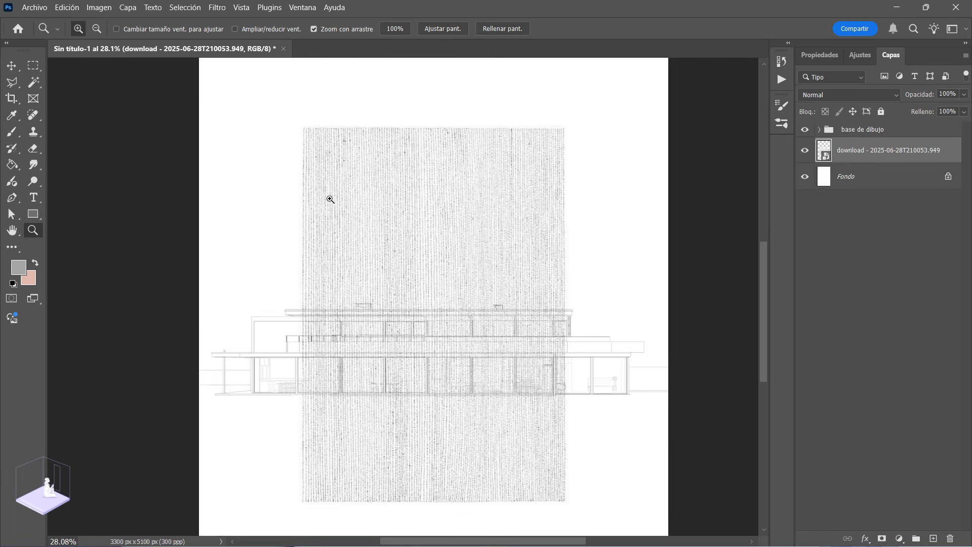
right_click(857, 152)
left_click(713, 506)
Step: Trim the texture's uneven edges by deleting everything outside a rectangular selection of about 1788 × 2569 px, and clear the selection
left_click(33, 66)
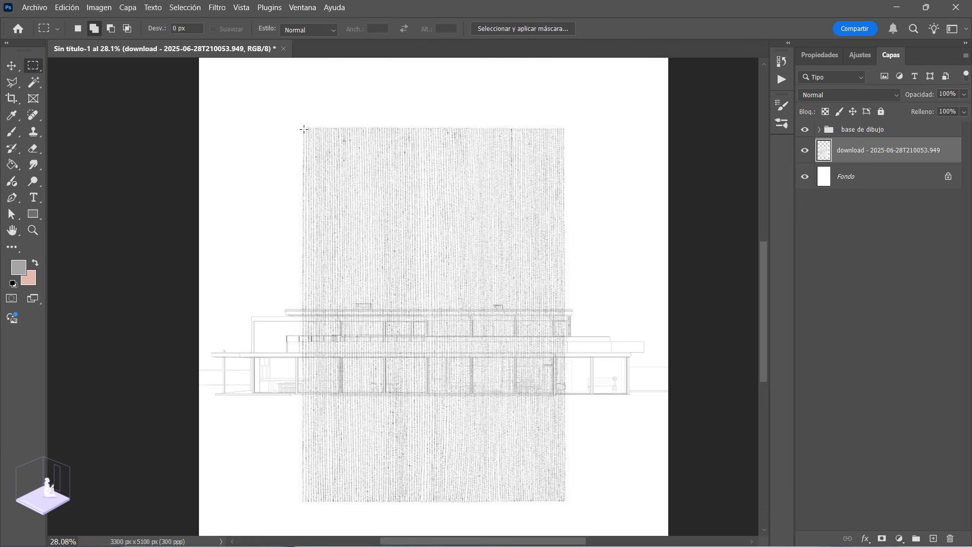
mouse_move(305, 131)
left_mouse_down()
mouse_move(515, 462)
mouse_move(560, 497)
left_mouse_up()
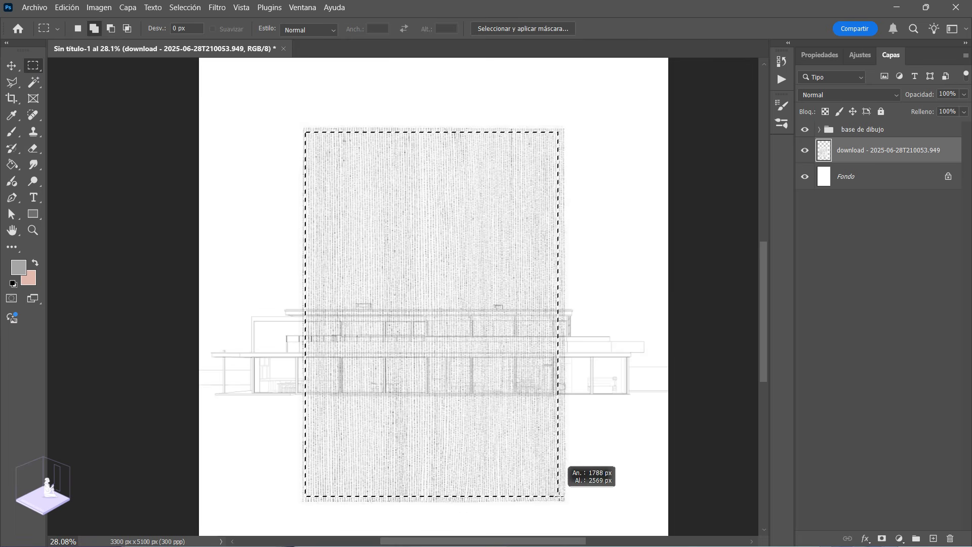
left_click(183, 8)
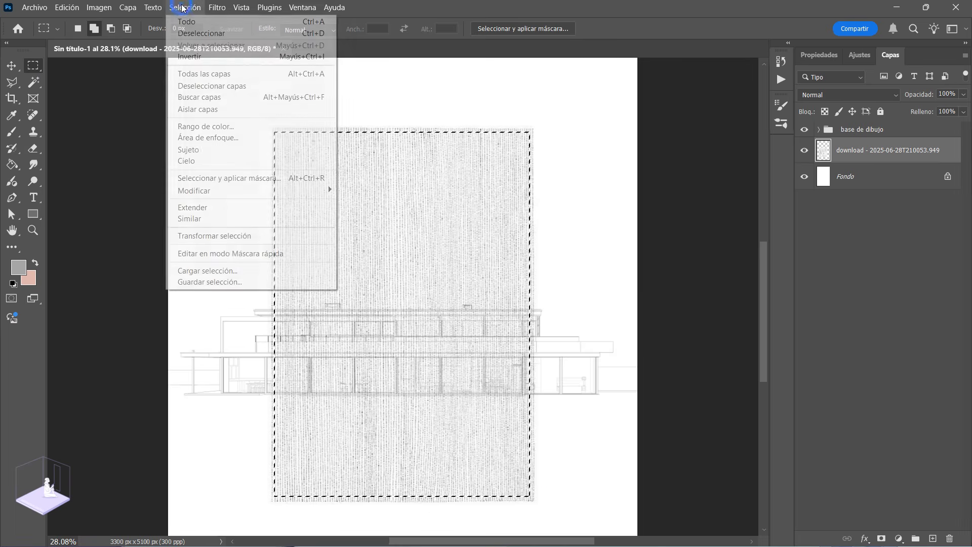
left_click(205, 57)
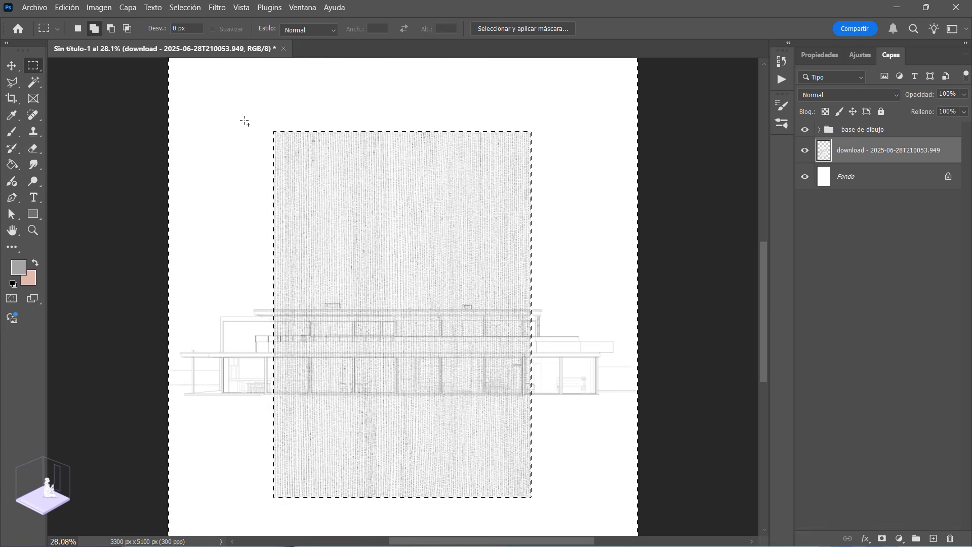
key("ctrl+d")
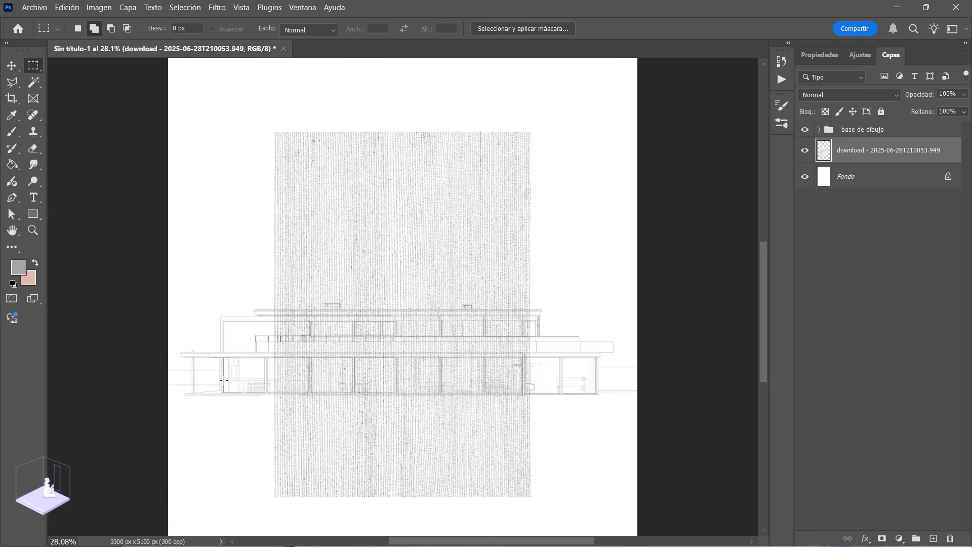
Step: Scale the texture to about 65.69% and move it to the blank area above the house, towards the page's left side
key("z")
mouse_move(409, 343)
left_mouse_down()
mouse_move(375, 304)
mouse_move(421, 353)
left_mouse_up()
key("ctrl+t")
left_click_drag(485, 216, 462, 243)
left_click_drag(419, 278, 408, 145)
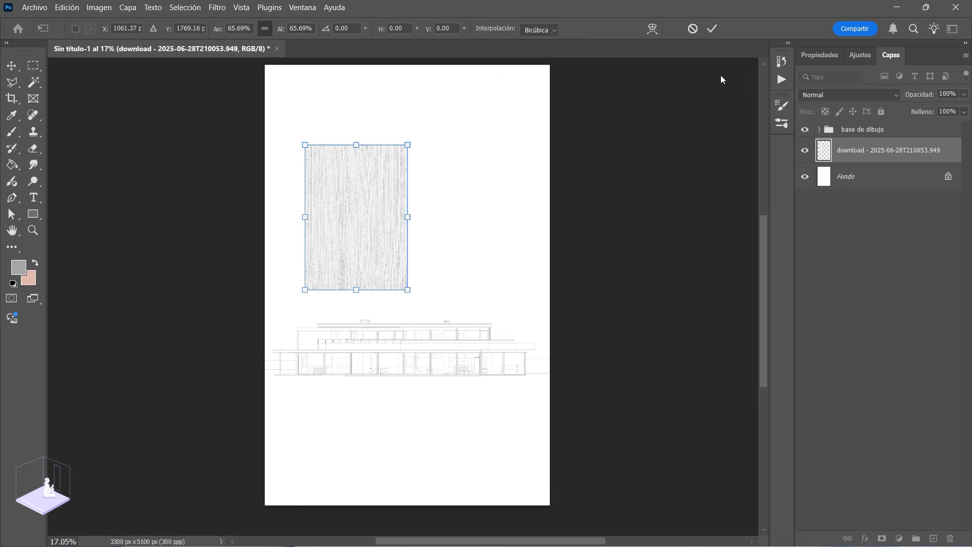
left_click(712, 29)
Step: Duplicate the texture layer and move the copy flush against the original's right edge
key("z")
right_click(880, 152)
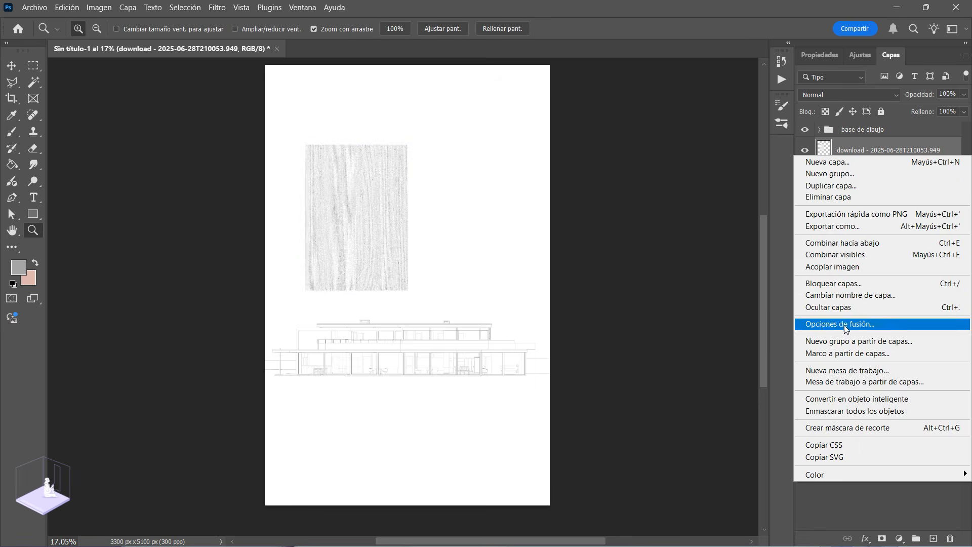
left_click(840, 186)
key("Return")
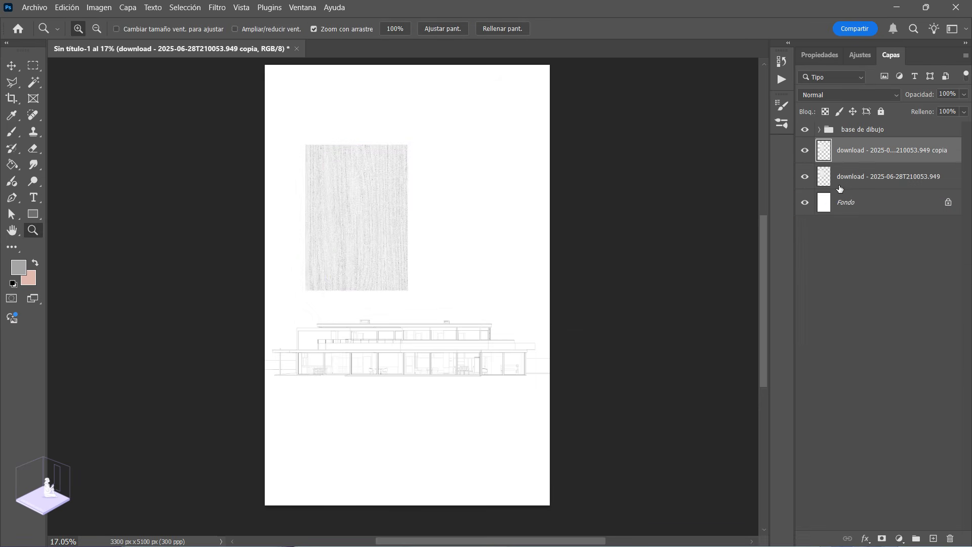
key("ctrl+t")
left_click_drag(378, 202, 463, 204)
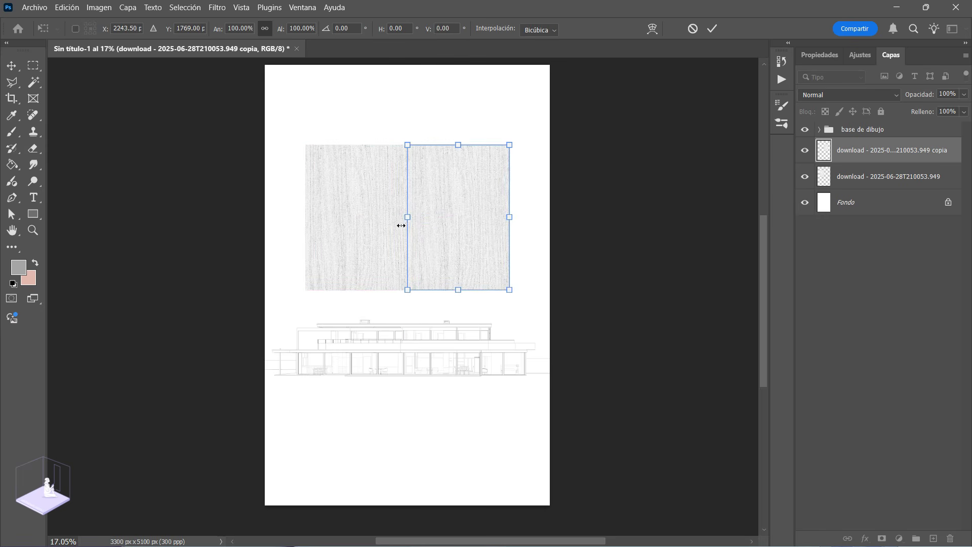
Step: Flip the texture copy horizontally so it mirrors the original at the seam, and apply the transformation
scroll(402, 225, "up", 5)
right_click(439, 250)
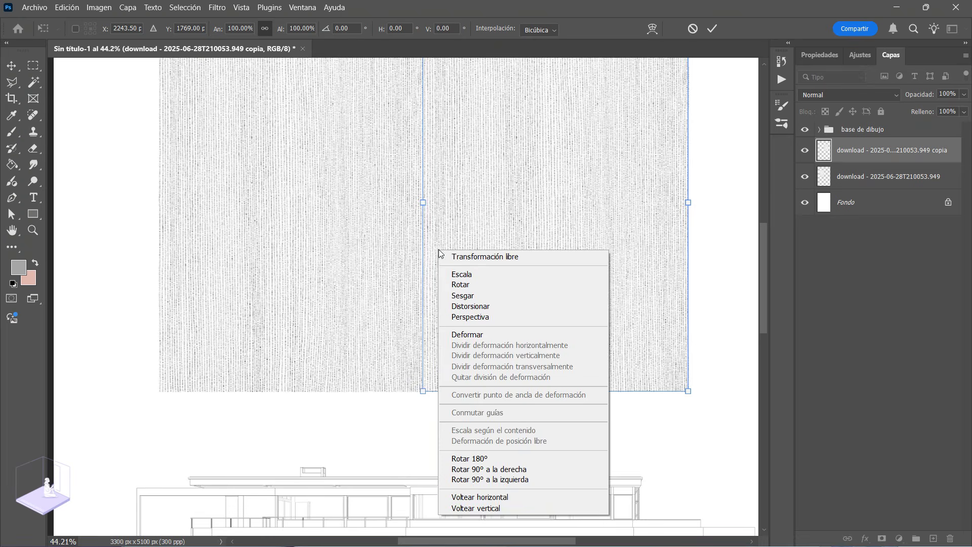
left_click(490, 492)
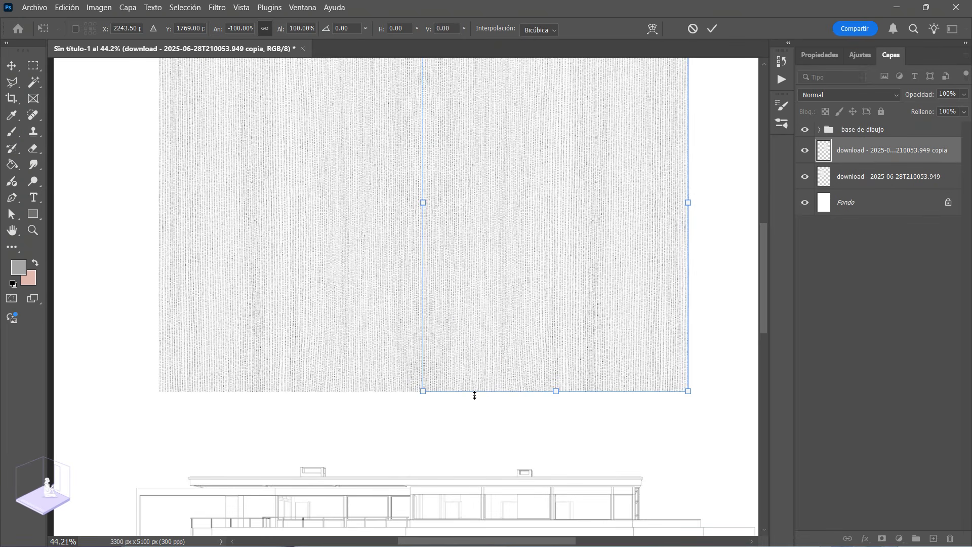
key("Return")
Step: Merge the texture copy and the original texture into one layer
key("z")
scroll(459, 386, "down", 3)
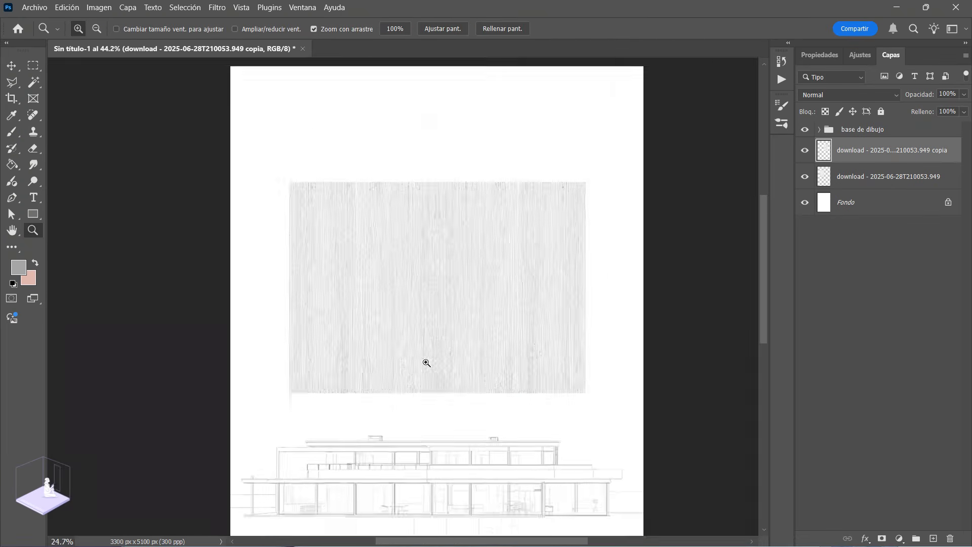
left_click_drag(471, 329, 460, 314)
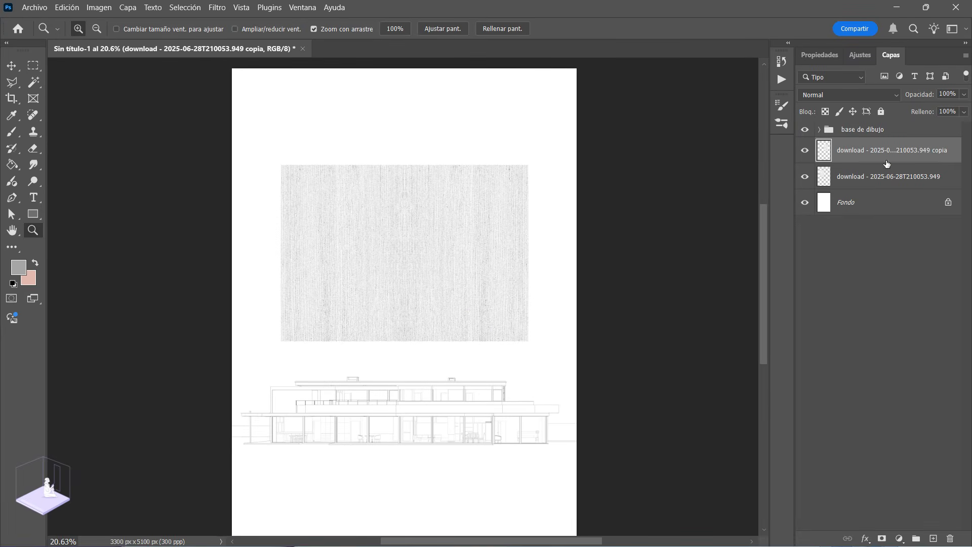
left_click(882, 183, "shift")
key("ctrl+e")
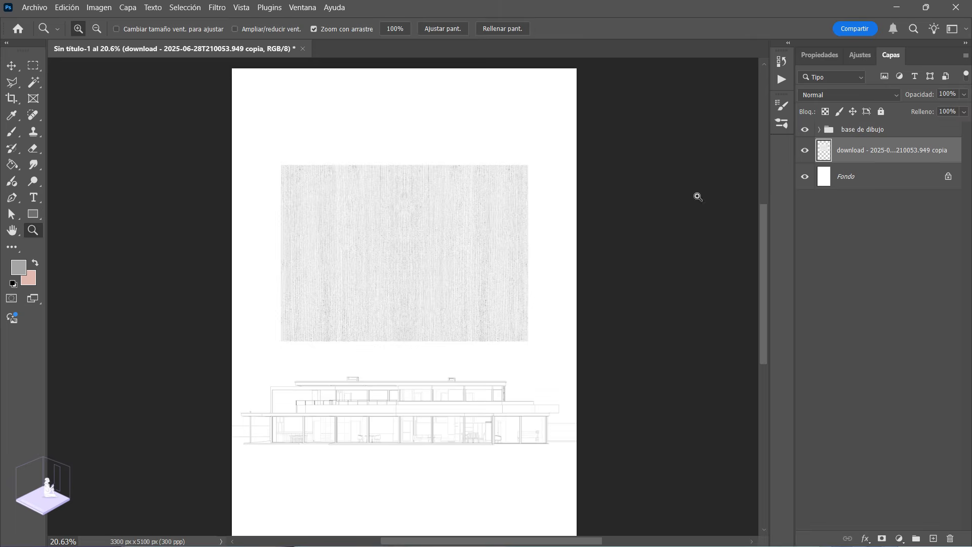
left_click_drag(403, 259, 345, 254)
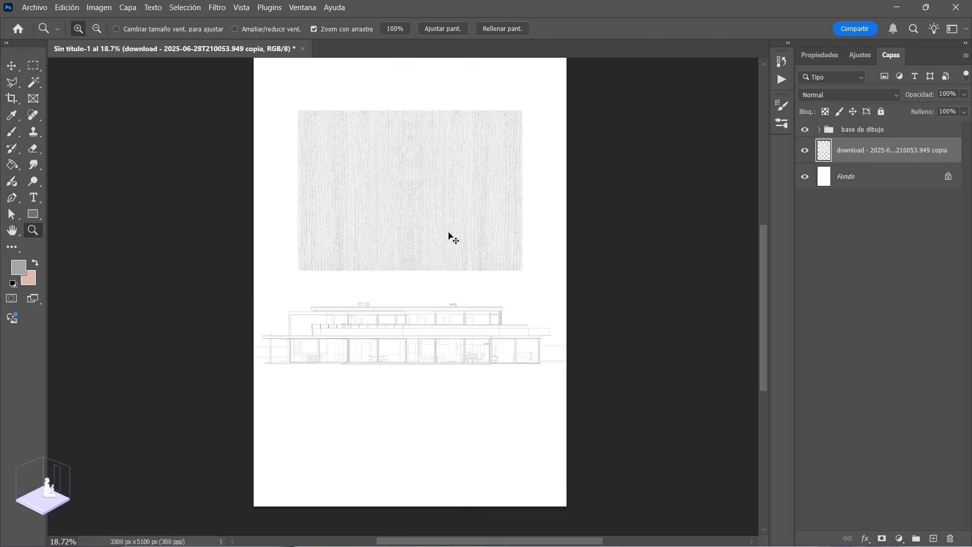
Step: Scale the merged texture to about 90.95% and move it closer to the page's left edge above the house
key("ctrl+t")
mouse_move(430, 208)
left_mouse_down()
mouse_move(422, 444)
mouse_move(439, 408)
mouse_move(436, 201)
left_mouse_up()
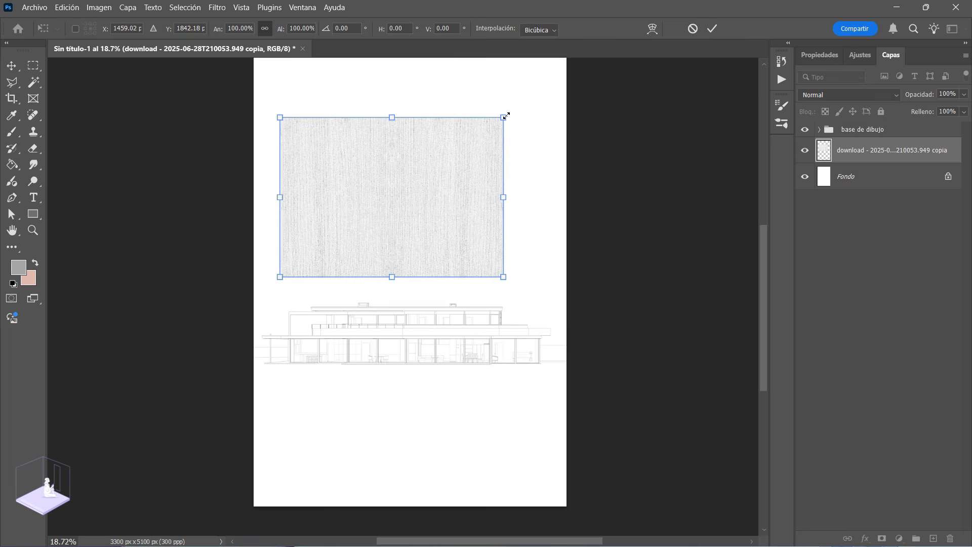
left_click_drag(506, 116, 497, 124)
left_click_drag(421, 238, 412, 193)
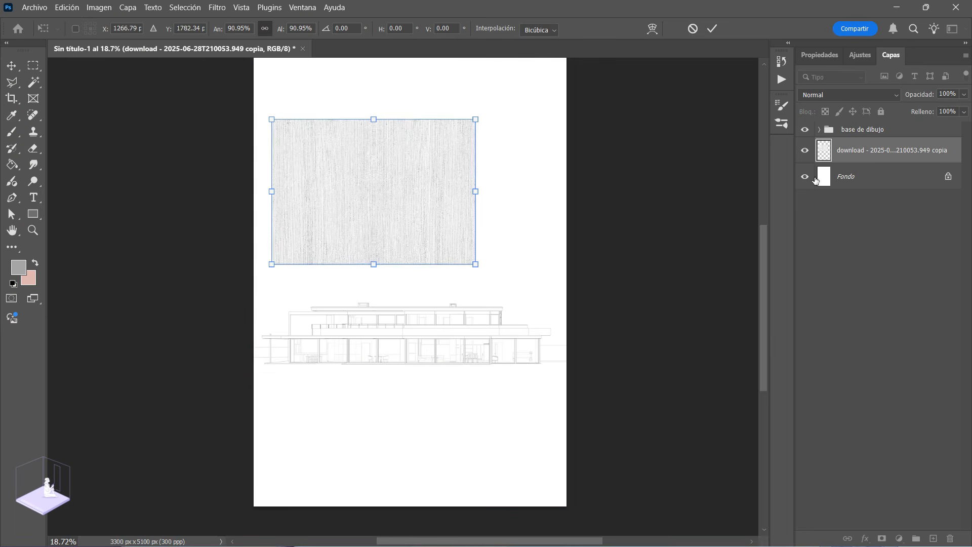
key("Return")
Step: Duplicate the merged texture layer and place the copy flush against its right edge, extending past the page's right border
right_click(857, 151)
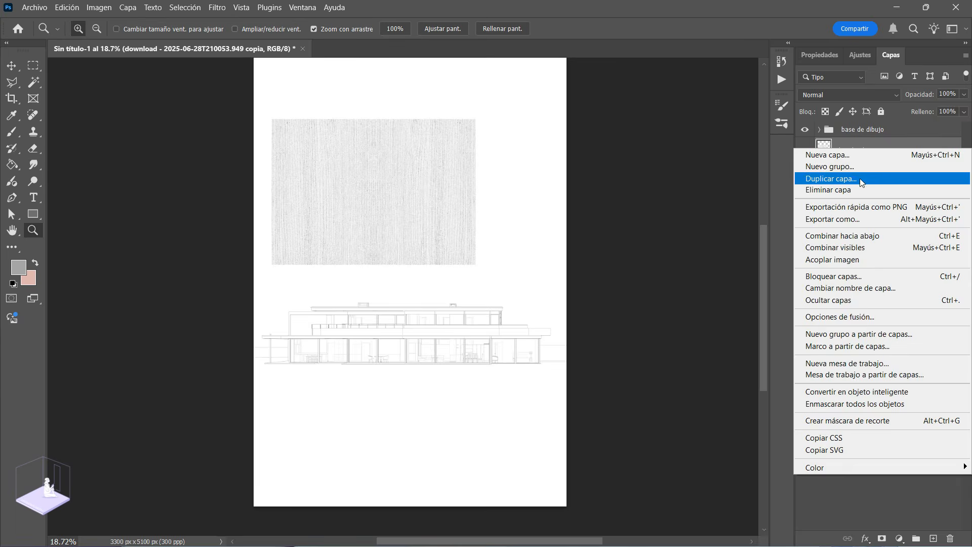
left_click(860, 178)
key("Return")
key("ctrl+t")
left_click_drag(341, 191, 532, 191)
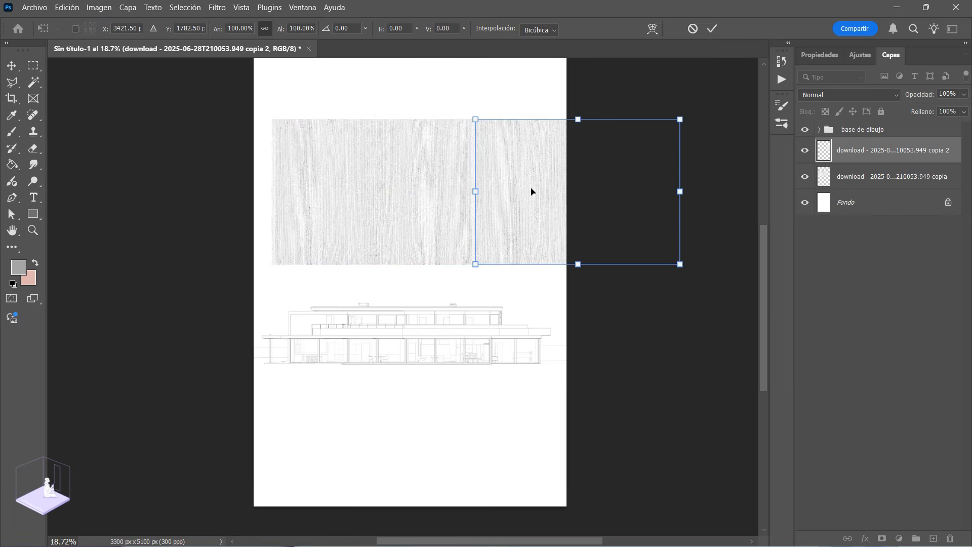
scroll(493, 180, "up", 2)
scroll(491, 176, "up", 3)
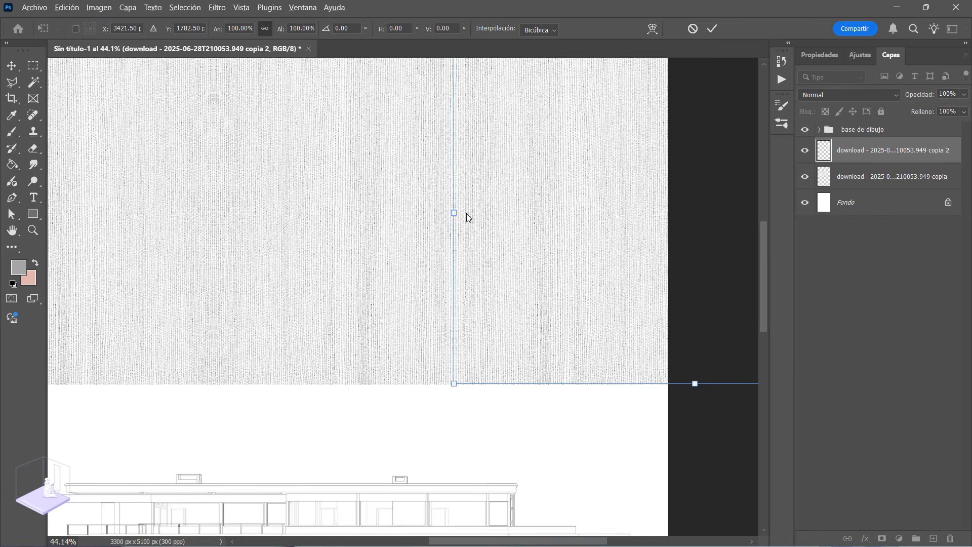
scroll(462, 214, "up", 1)
scroll(541, 230, "down", 4)
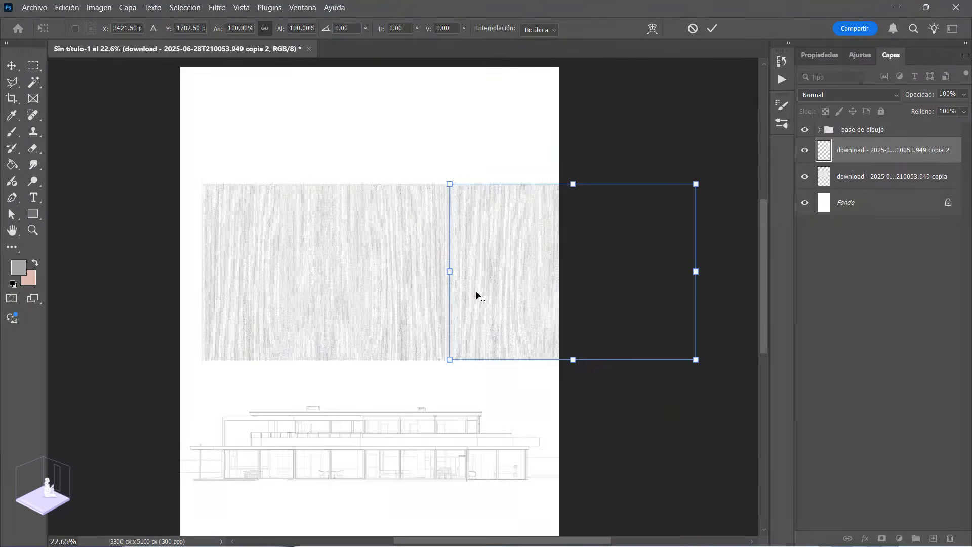
left_click(713, 28)
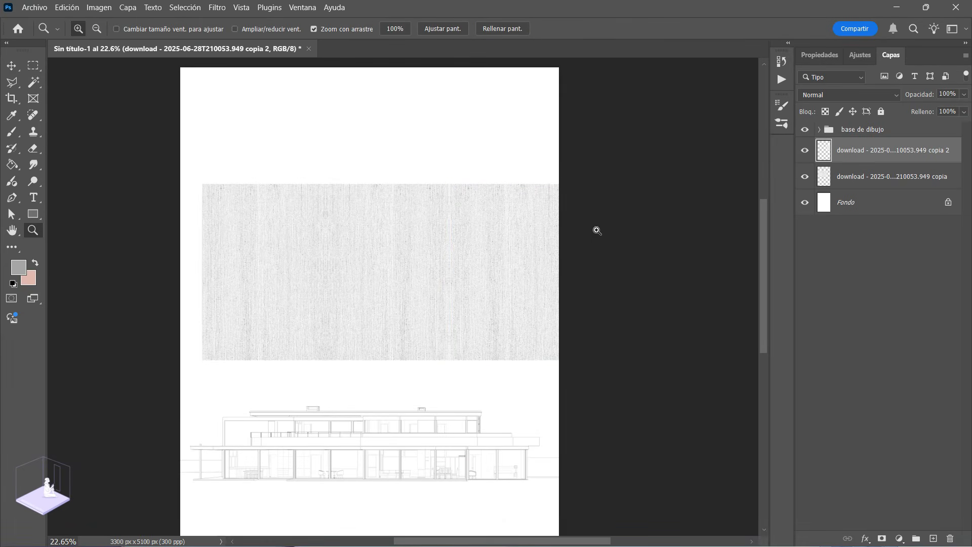
Step: Merge the two texture layers, scale the result to about 104.60%, and position it over the ground area down to the page's lower edge
key("ctrl+t")
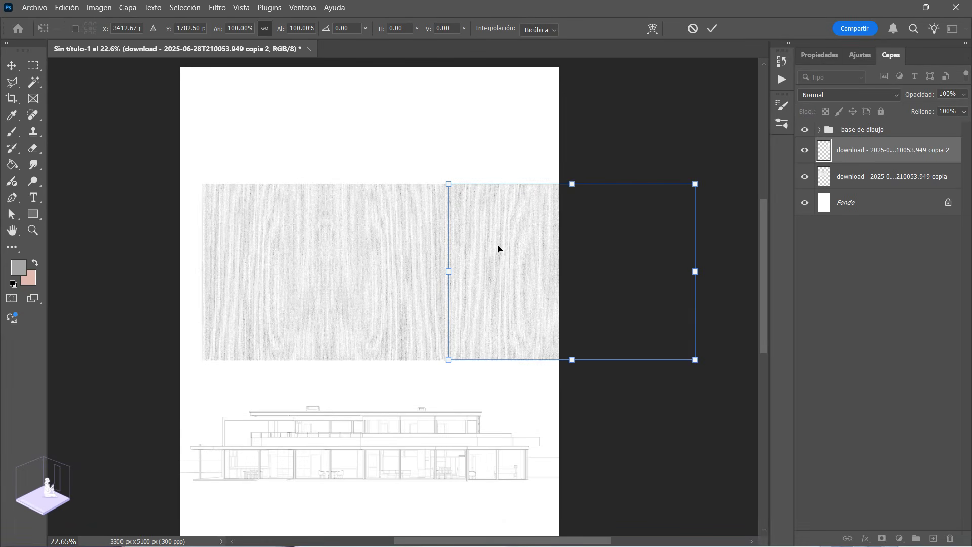
key("z")
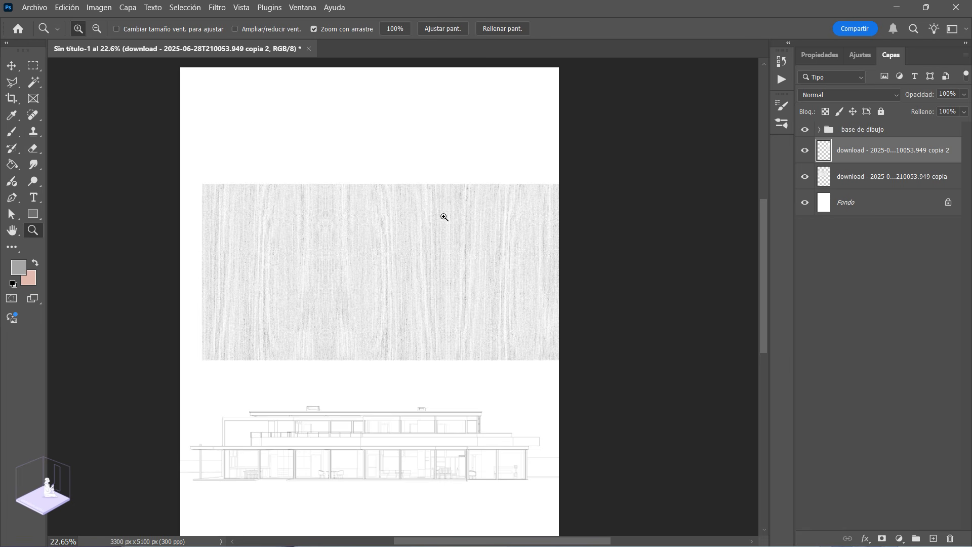
left_click_drag(424, 238, 408, 237)
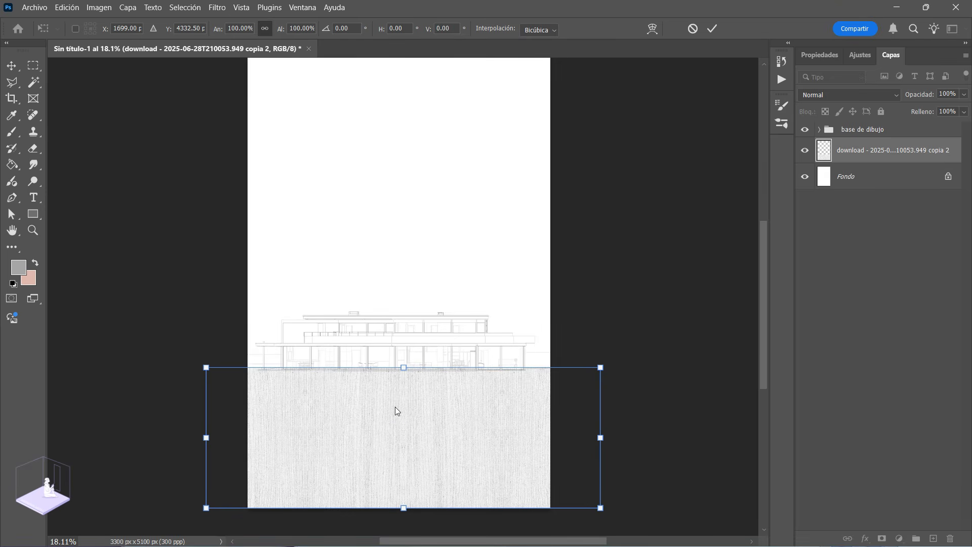
mouse_move(398, 400)
left_mouse_down()
mouse_move(384, 412)
mouse_move(395, 417)
left_mouse_up()
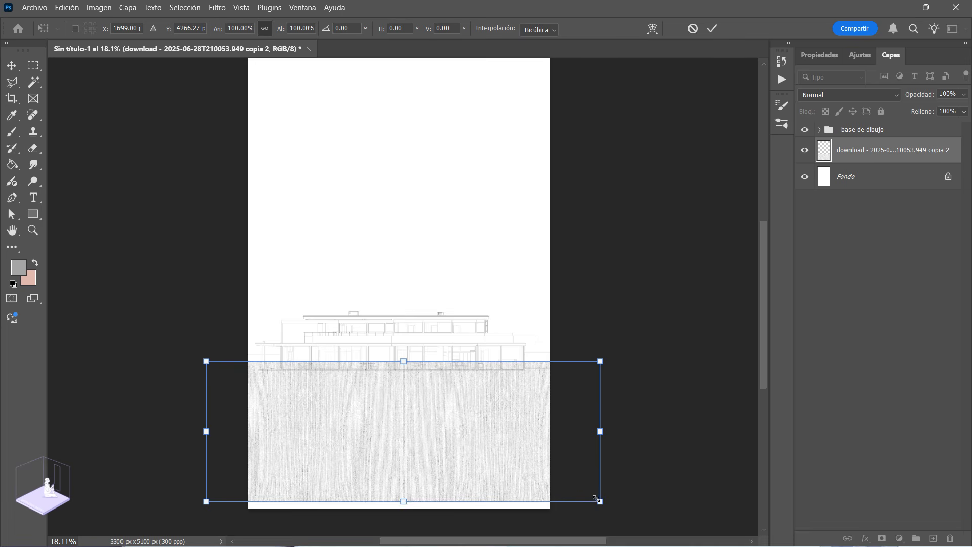
left_click_drag(601, 500, 609, 506)
left_click_drag(390, 397, 393, 400)
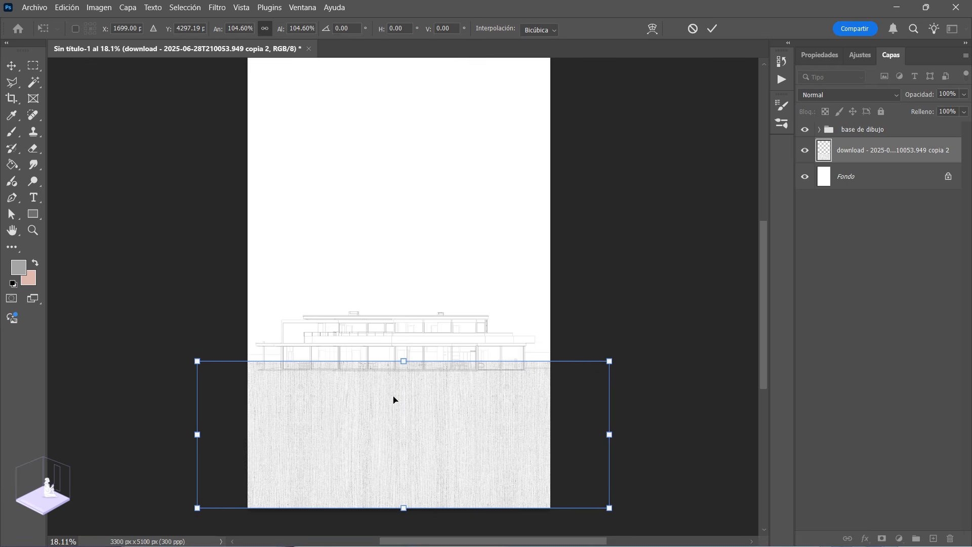
key("Return")
key("z")
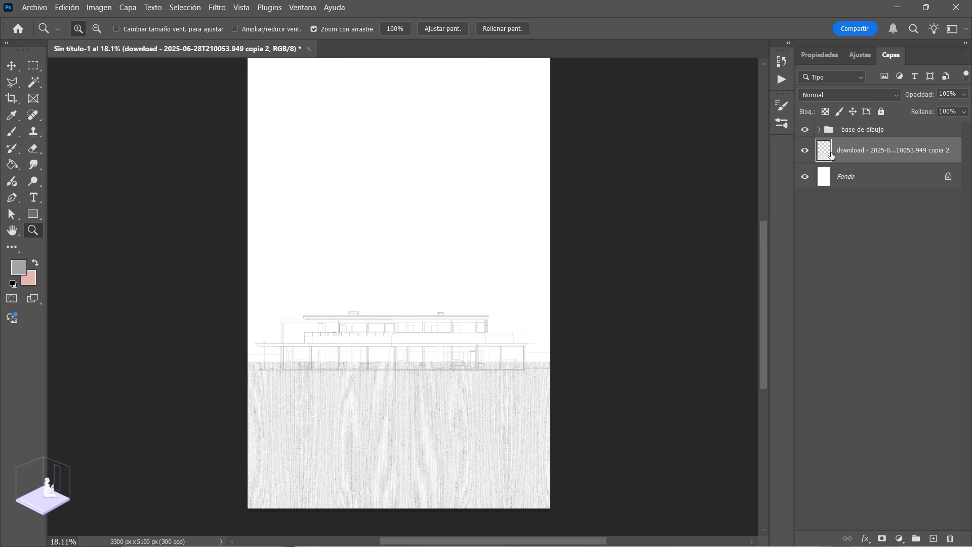
Step: Hide the texture layer and select the blank ground area below the house with the Magic Wand
left_click(805, 150)
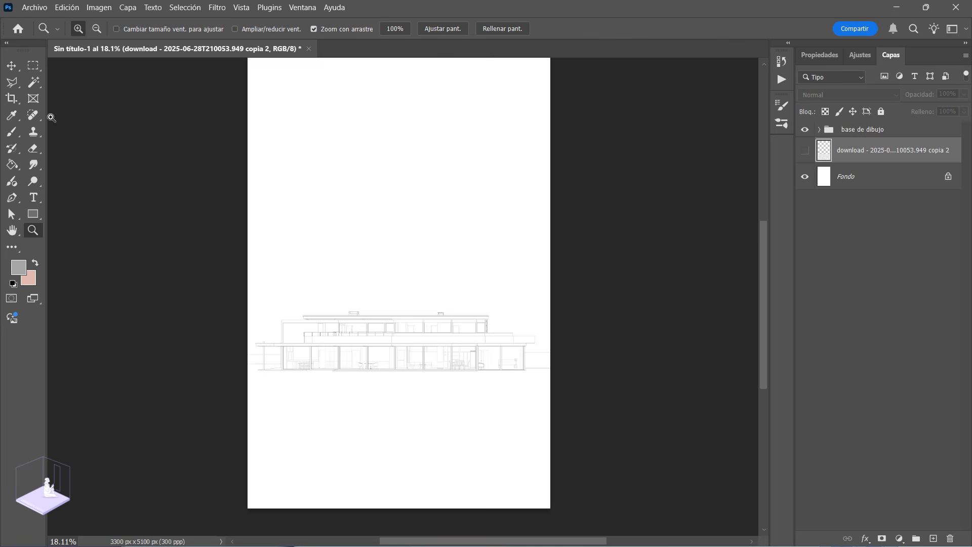
left_click(34, 82)
left_click(413, 428)
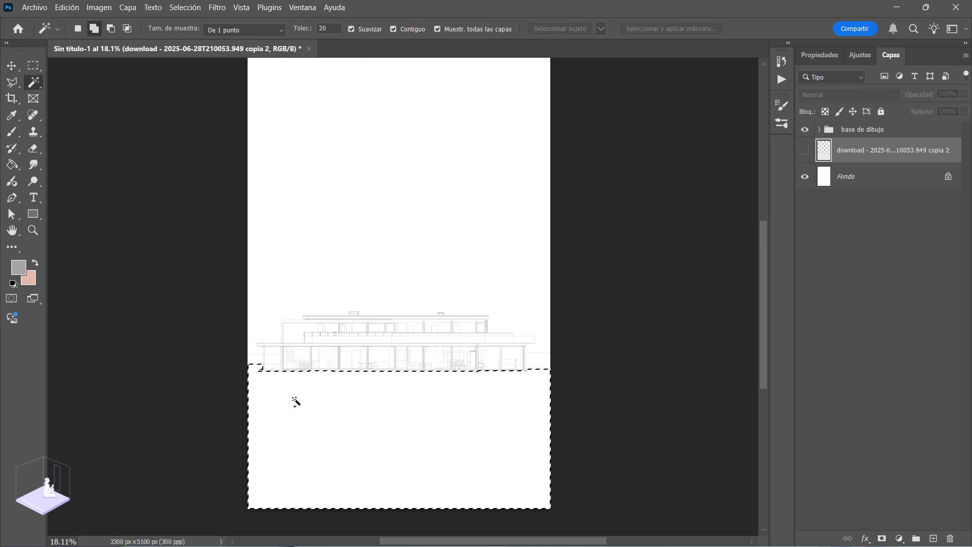
Step: Add the small ground patch between the leftmost column and the house wall to the Magic Wand selection
key("z")
left_click_drag(274, 376, 382, 448)
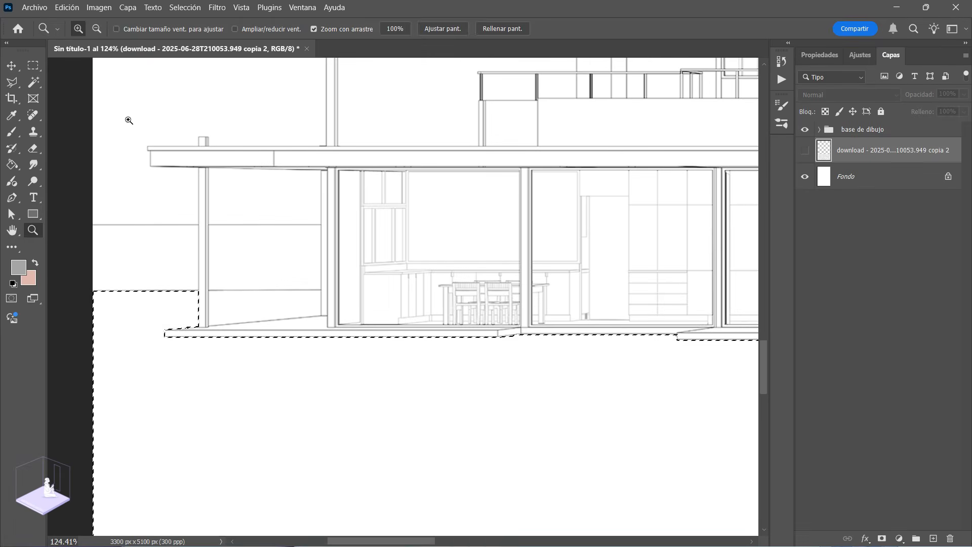
left_click(33, 82)
left_click(245, 305, "shift")
key("z")
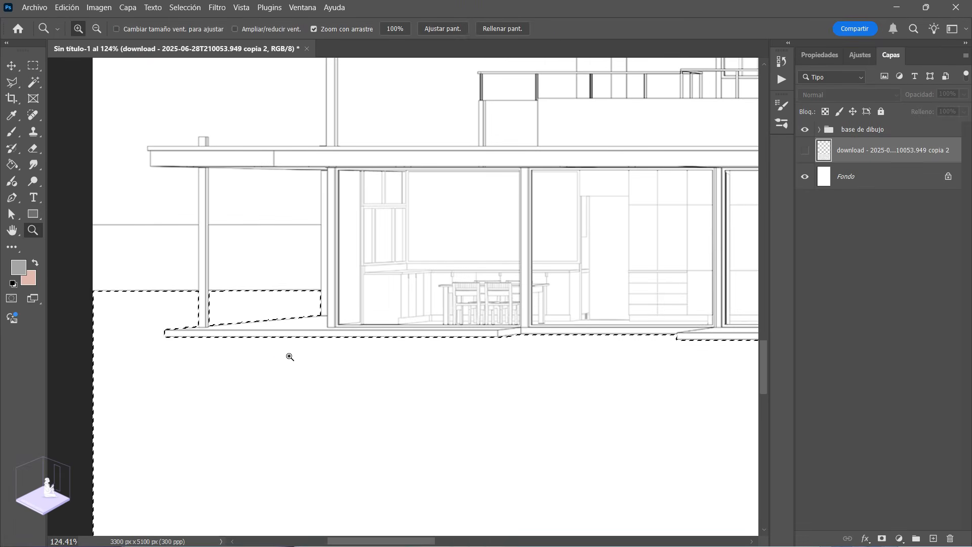
left_click_drag(289, 357, 201, 349)
left_click_drag(653, 344, 590, 362)
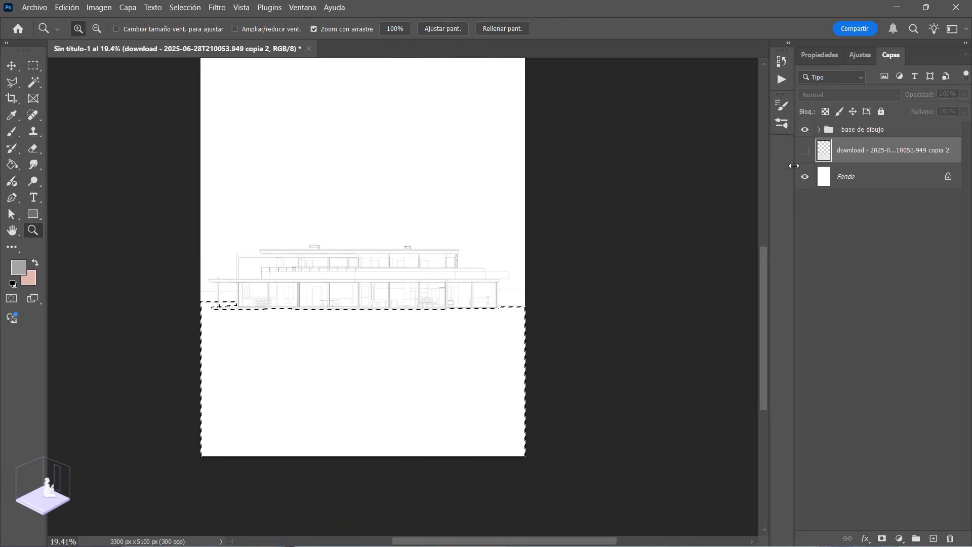
Step: Show the texture layer, invert the selection, delete the texture outside the ground area, and deselect
left_click(805, 150)
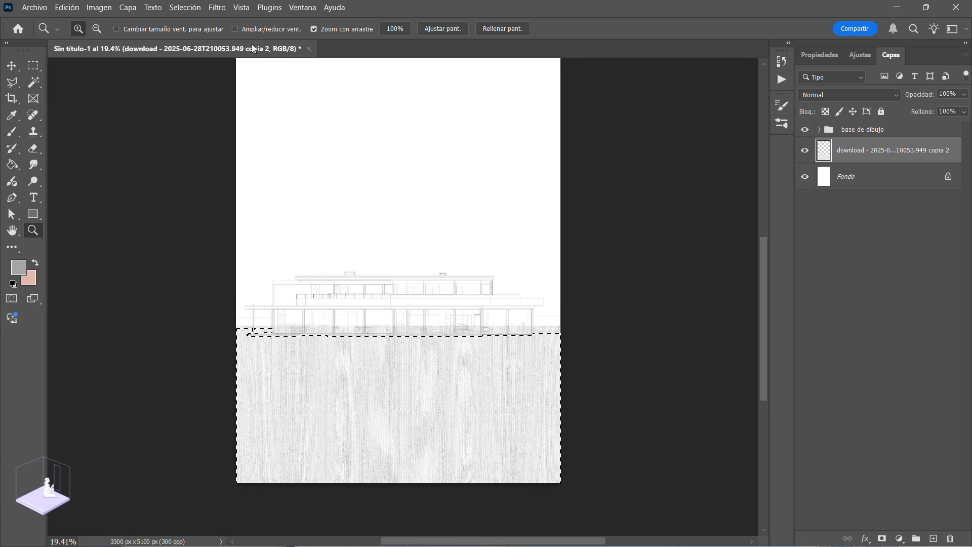
left_click(185, 7)
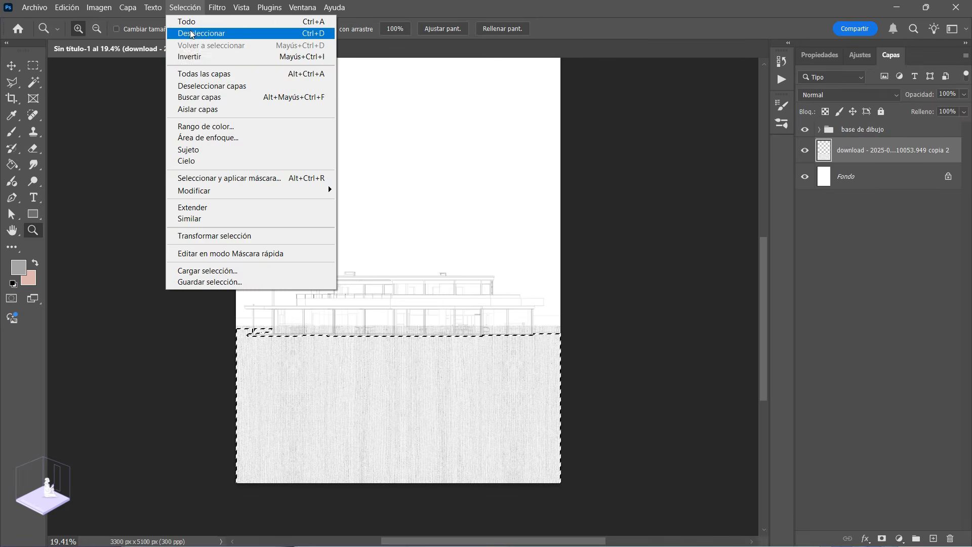
left_click(190, 56)
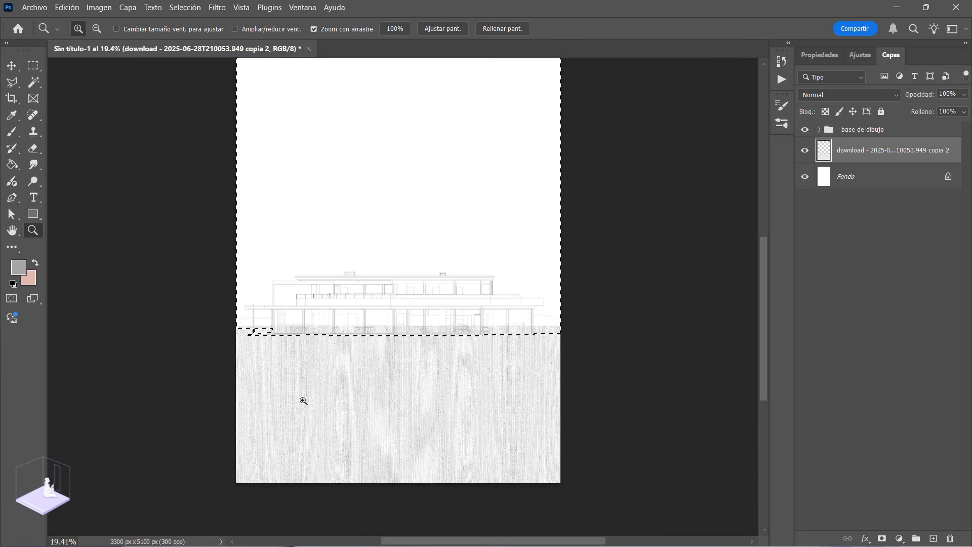
key("ctrl+d")
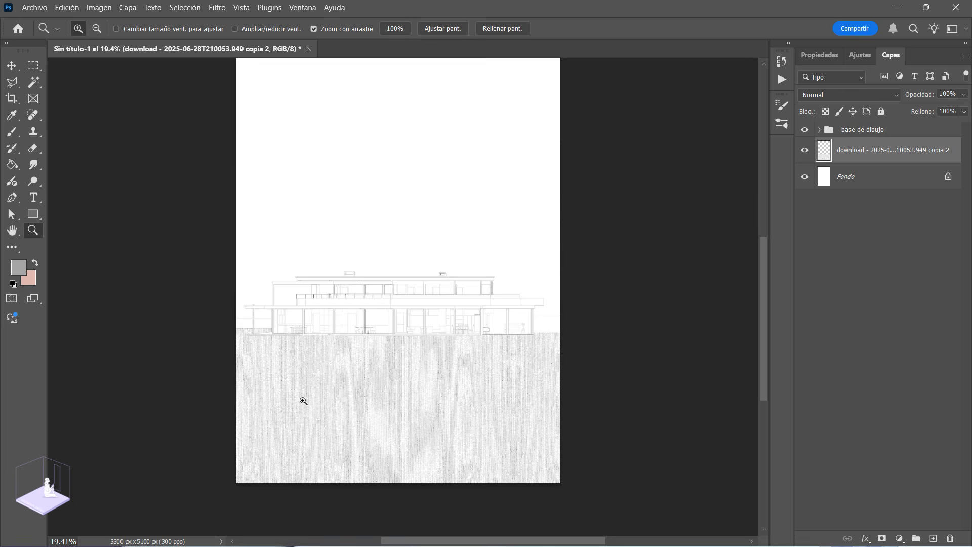
left_click_drag(263, 334, 302, 404)
left_click_drag(394, 440, 296, 349)
left_click_drag(419, 373, 364, 345)
left_click_drag(480, 414, 497, 441)
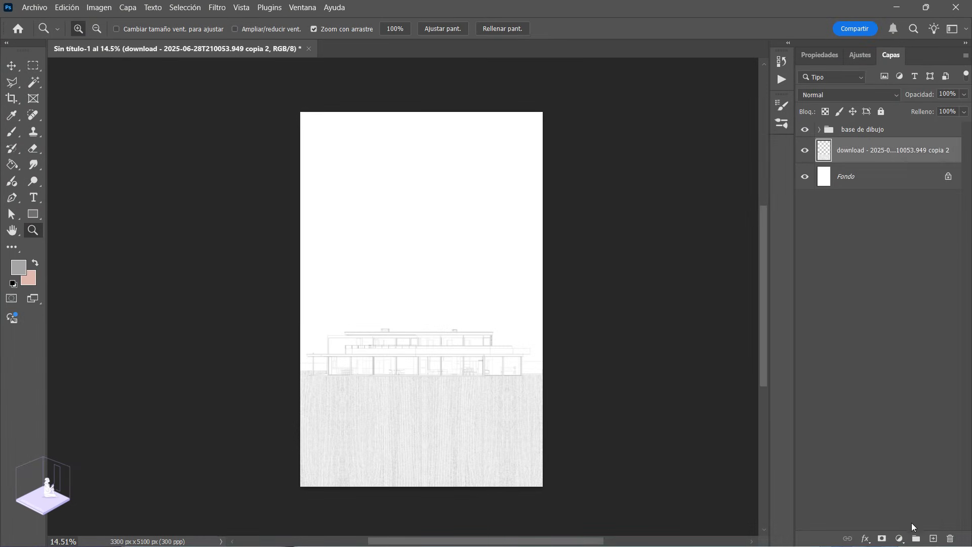
Step: Create a layer group named piso, move the ground texture layer into it, and collapse the group
left_click(916, 538)
double_click(846, 145)
type("p")
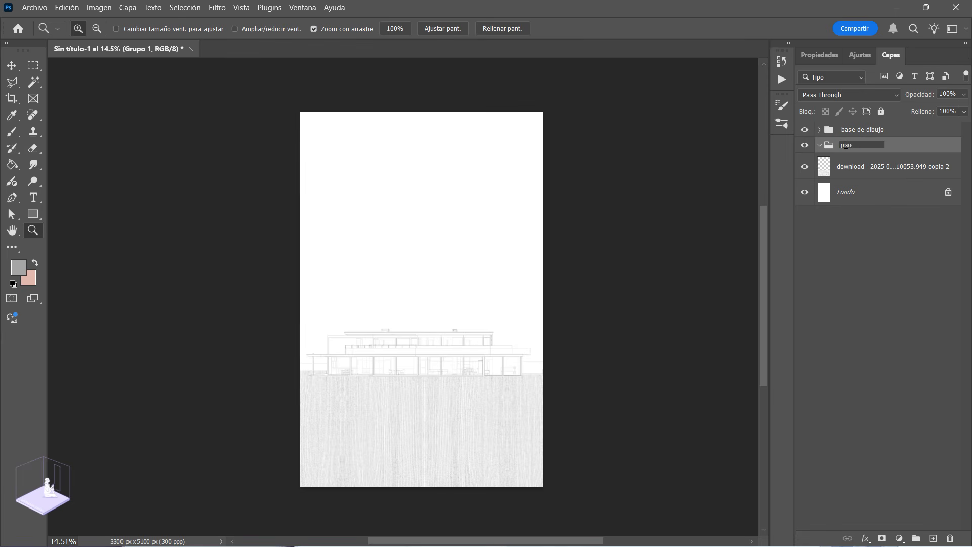
type("iso")
key("Return")
left_click_drag(865, 167, 834, 159)
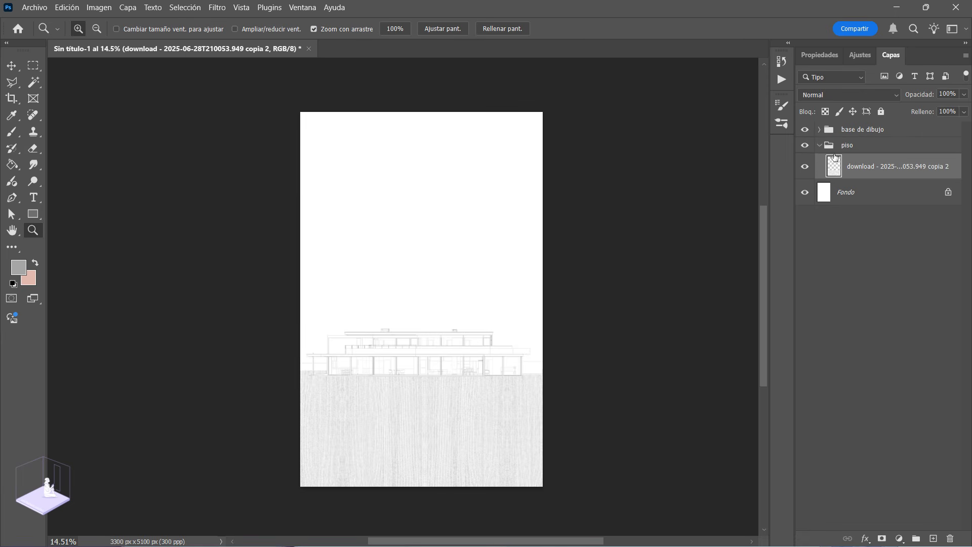
left_click(833, 150)
left_click(821, 146)
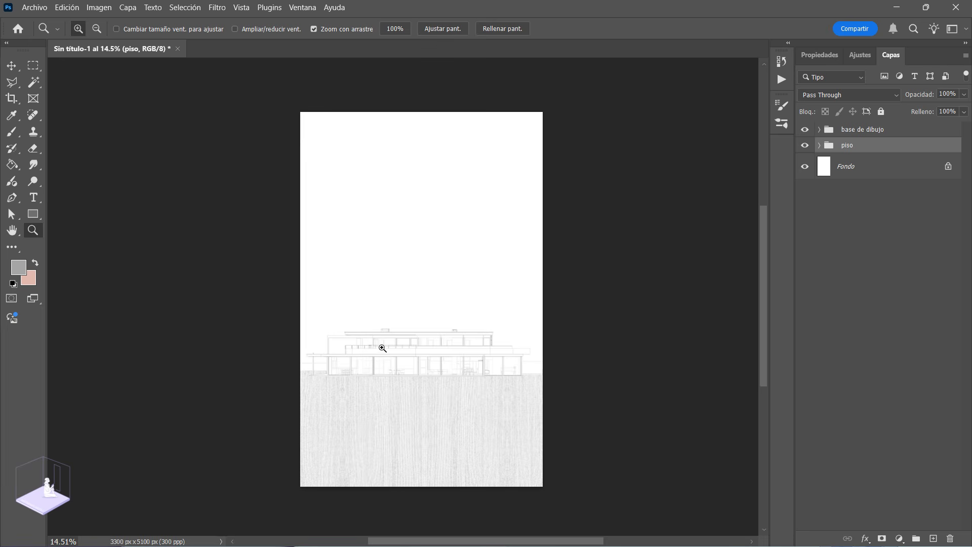
Step: Switch to Chrome and browse the cut-out tree images on meye.dk
left_click(398, 329)
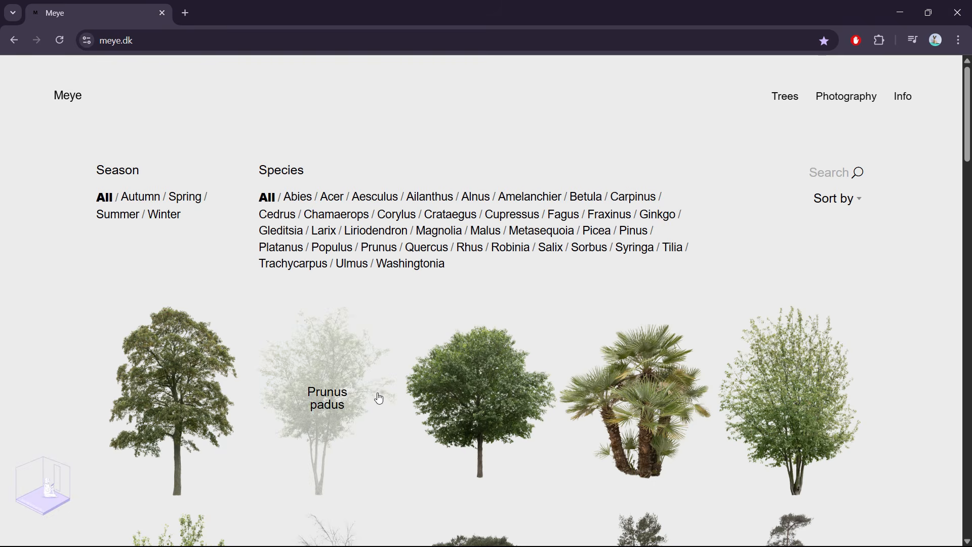
scroll(380, 400, "down", 15)
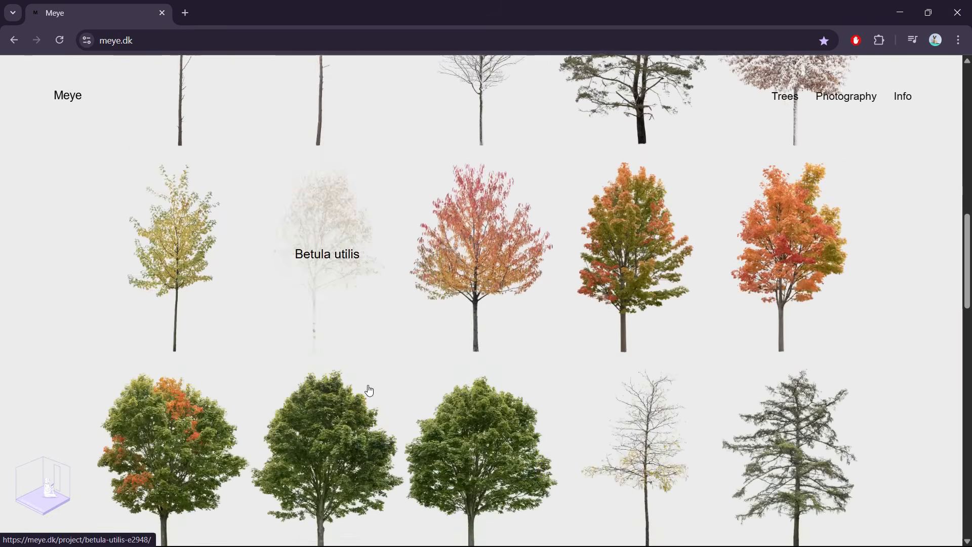
scroll(369, 390, "down", 6)
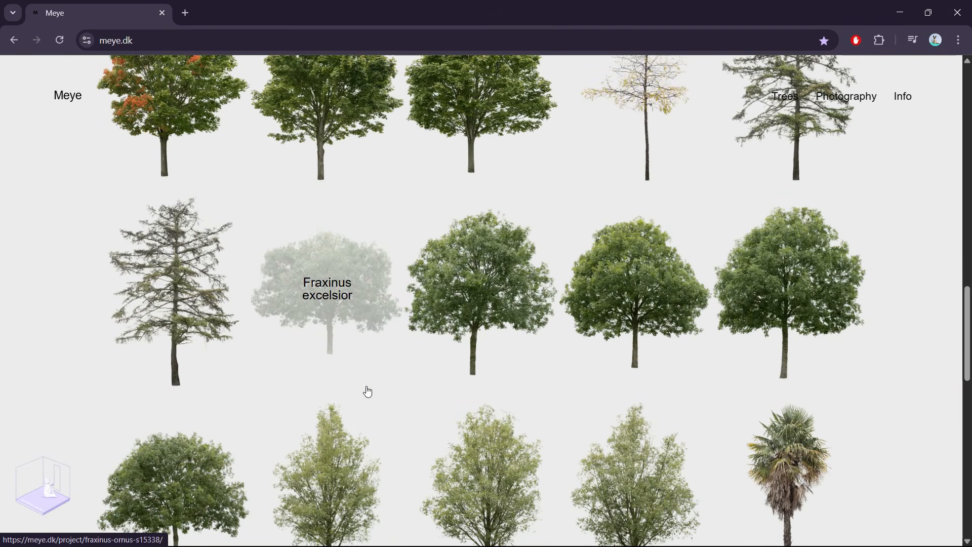
scroll(368, 391, "down", 3)
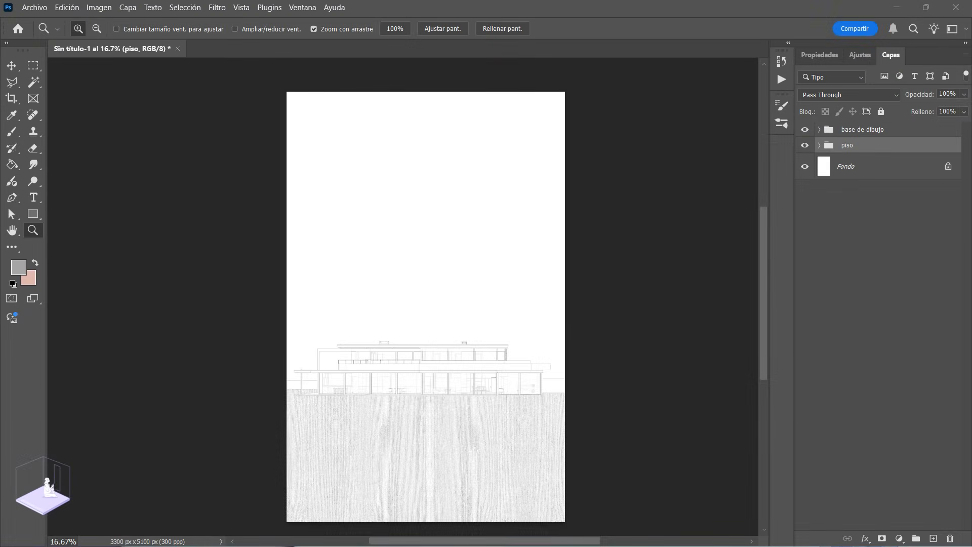
Step: Place the meye_pinus-sylvestris_x8952 (1) pine image in the Photoshop document, scale it to 33.86%, and stand it at the left part of the house
left_click_drag(521, 202, 402, 298)
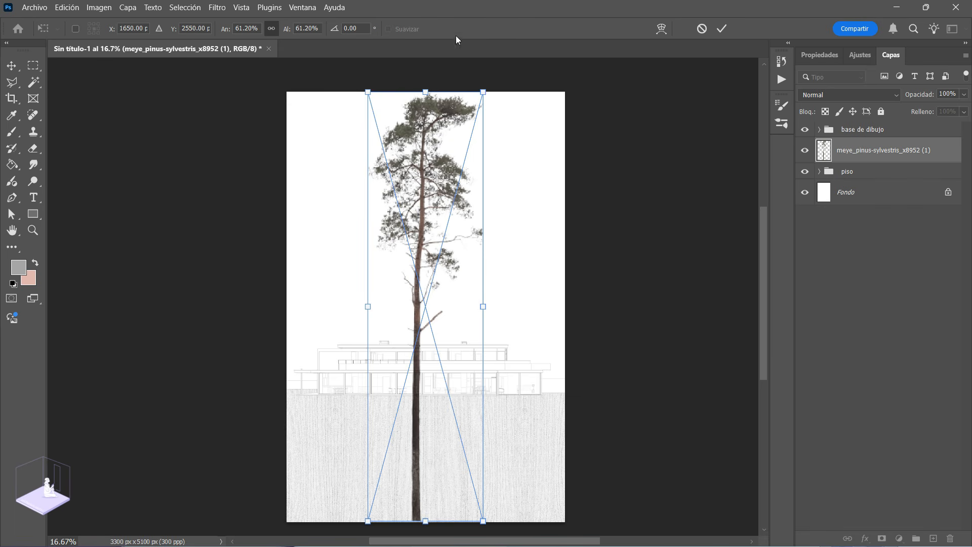
left_click_drag(488, 92, 458, 188)
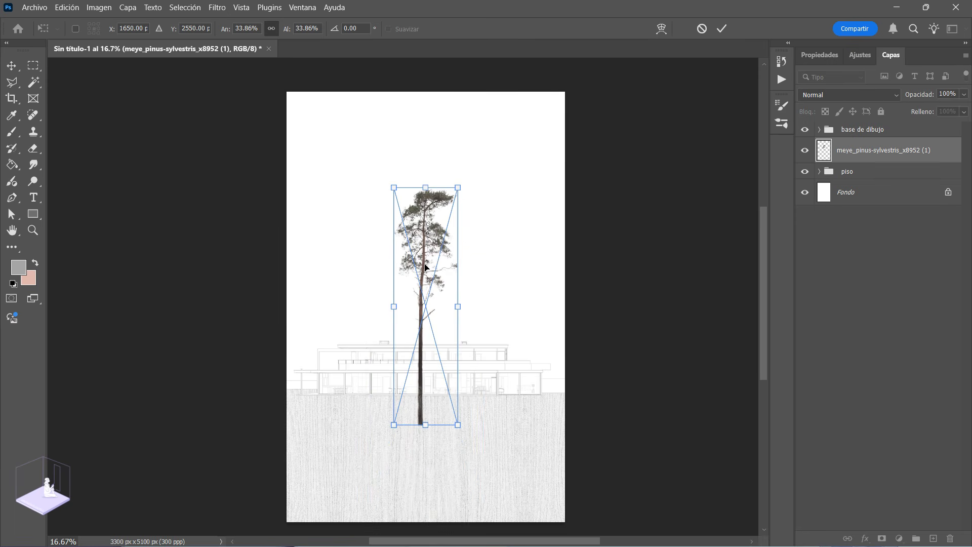
left_click_drag(426, 267, 341, 234)
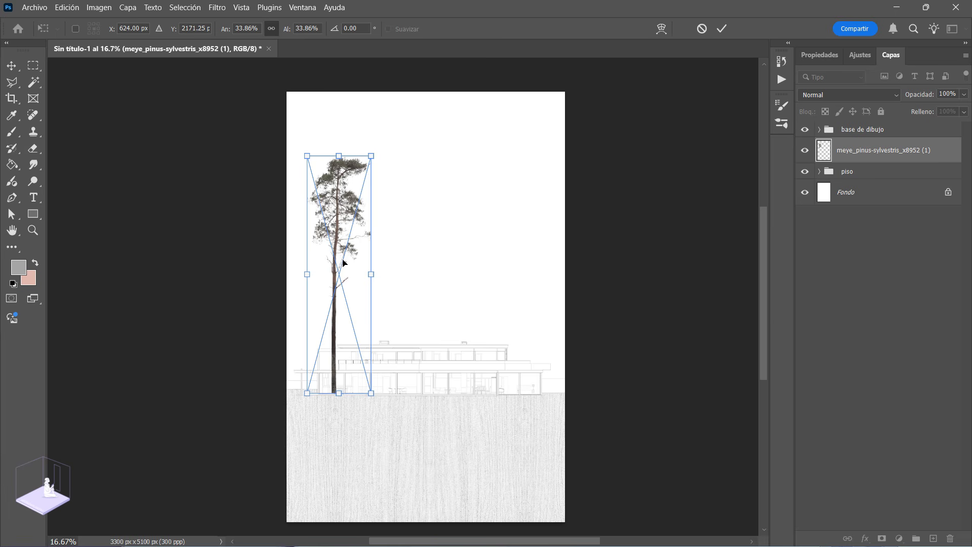
left_click_drag(333, 296, 334, 294)
key("Return")
key("z")
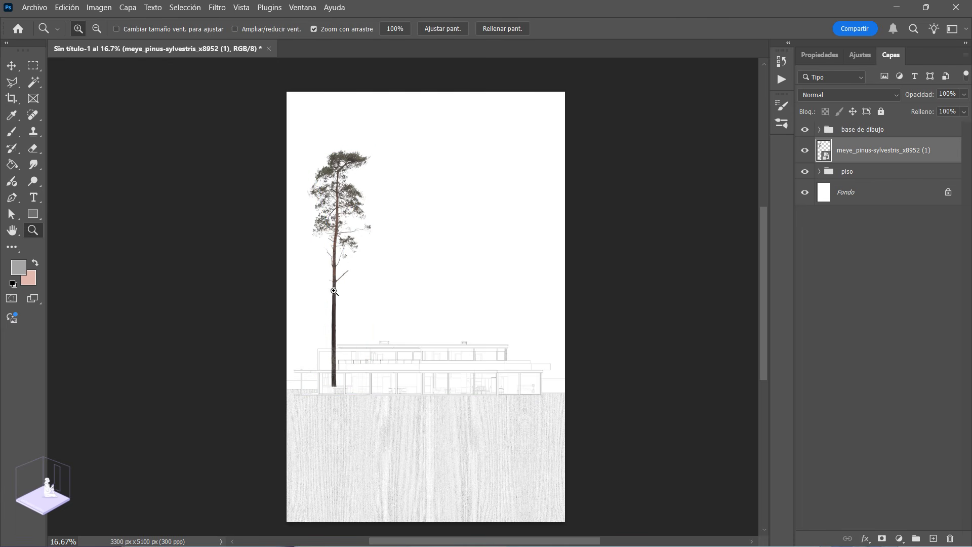
Step: Rasterize the placed pine tree layer
left_click_drag(326, 302, 335, 345)
mouse_move(363, 294)
left_mouse_down()
mouse_move(384, 346)
mouse_move(347, 286)
left_mouse_up()
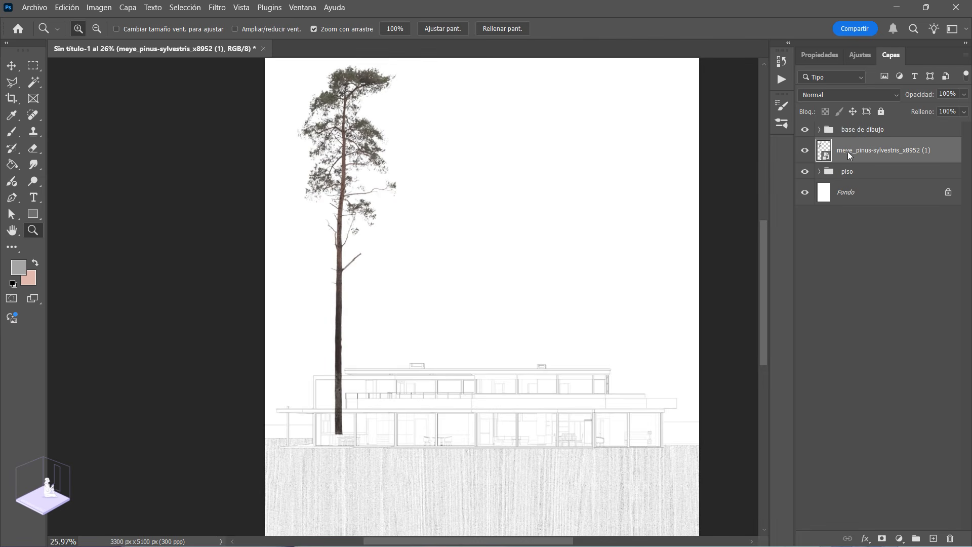
right_click(848, 151)
left_click(730, 503)
Step: Turn the pine tree grey with Hue/Saturation by setting saturation to -100 and raising the lightness slightly
key("ctrl+u")
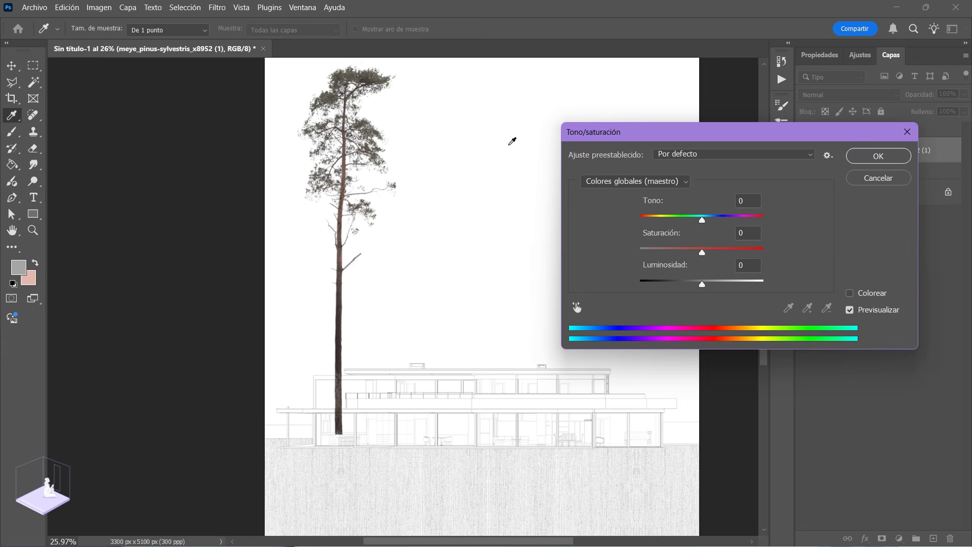
left_click_drag(655, 133, 530, 112)
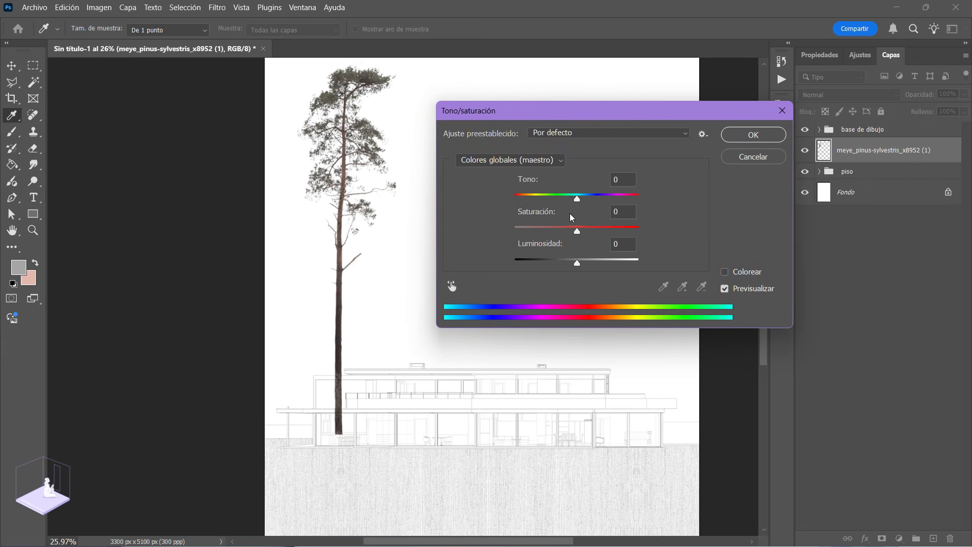
left_click_drag(576, 232, 451, 244)
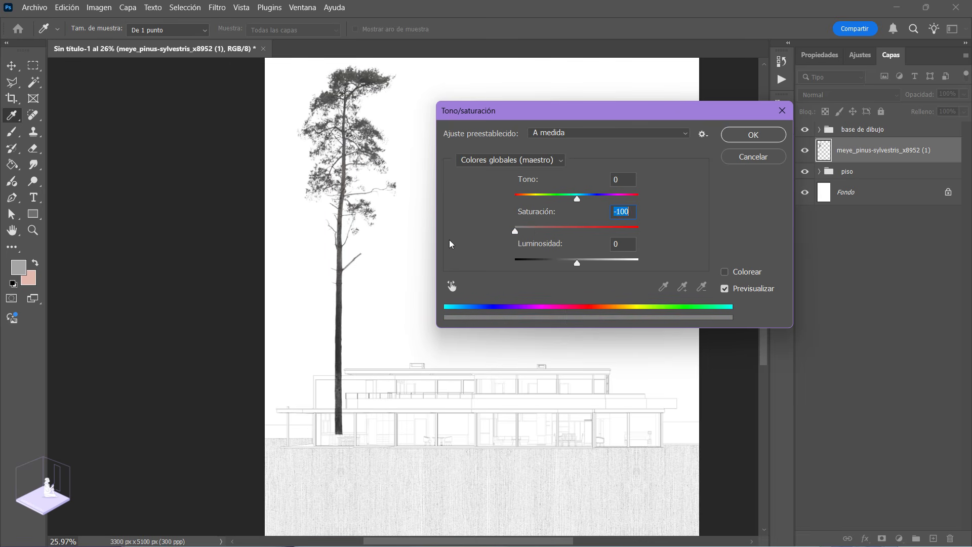
left_click_drag(577, 263, 591, 266)
left_click(778, 136)
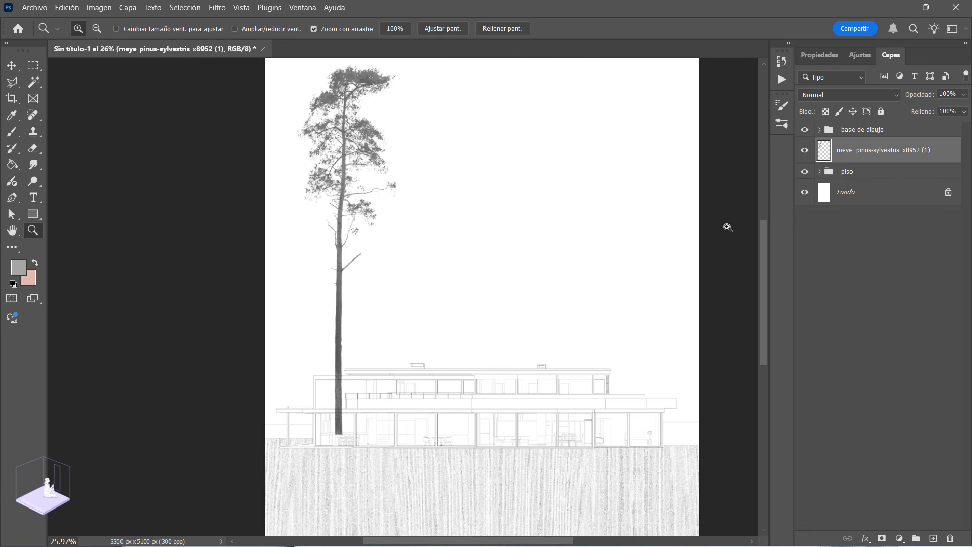
Step: Duplicate the grey pine tree layer and move the copy to the right end of the house
right_click(855, 153)
left_click(840, 185)
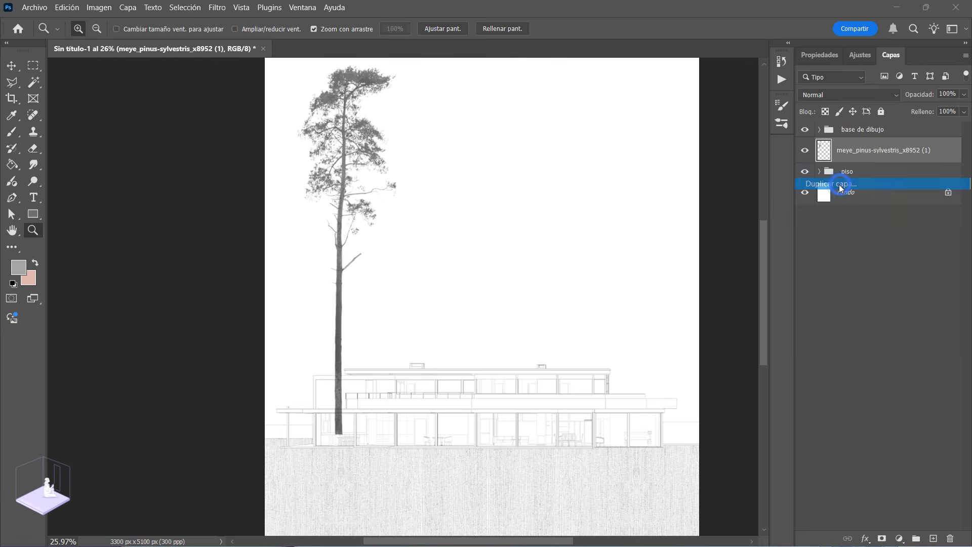
key("Return")
key("ctrl+t")
left_click_drag(339, 212, 631, 212)
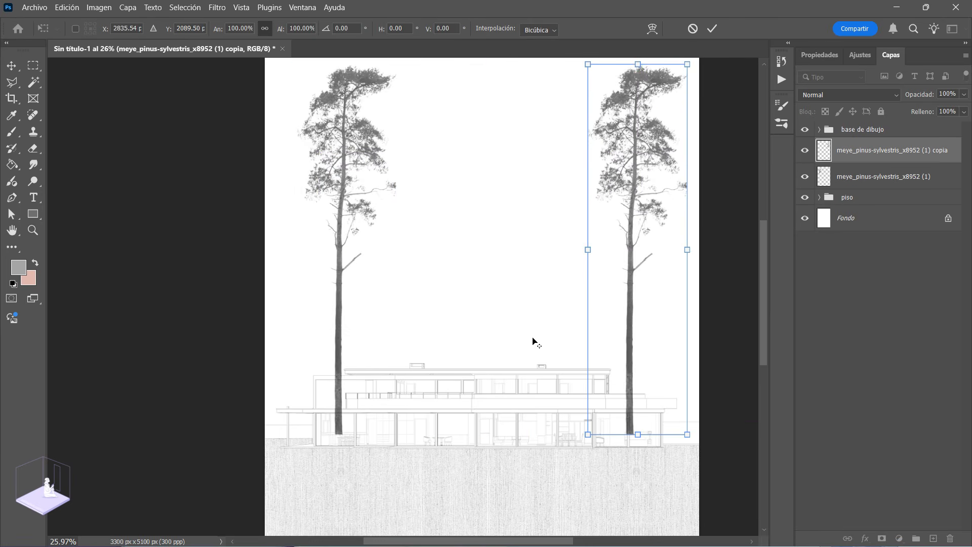
Step: Scale the copied pine down to about 46% and stand it at the right end of the house
scroll(532, 340, "down", 1, "alt")
left_click_drag(661, 112, 640, 193)
left_click_drag(615, 245, 637, 324)
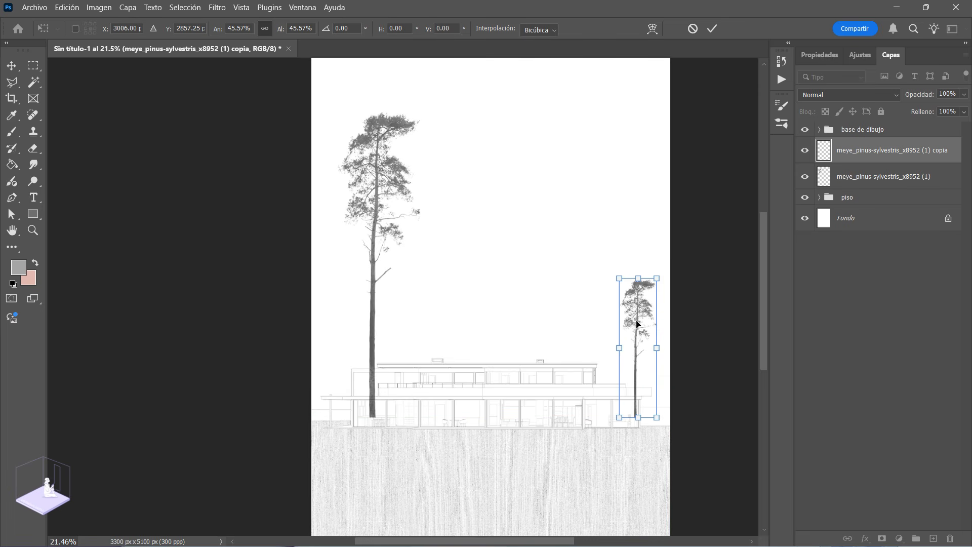
Step: Flip the small copied pine horizontally, enlarge it slightly and shift it just past the right end of the house
right_click(634, 321)
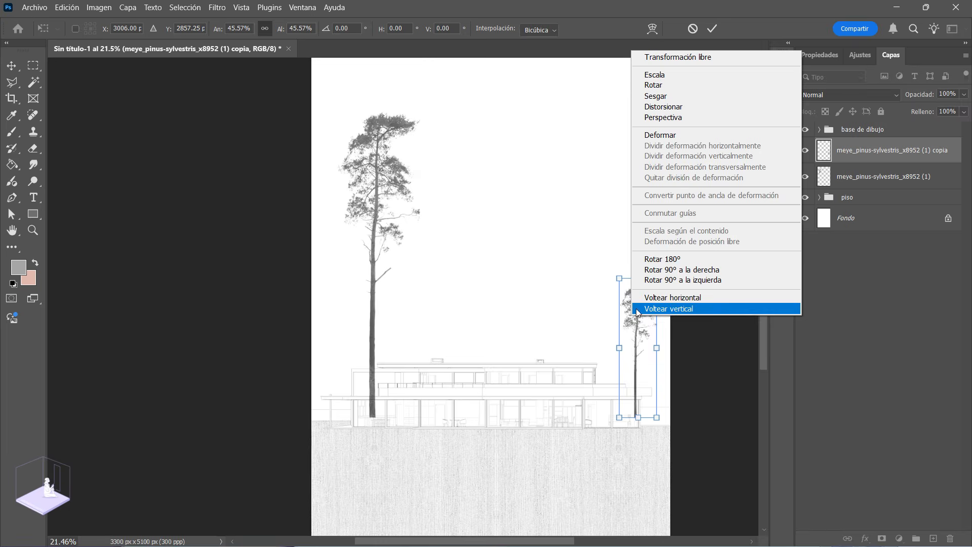
left_click(645, 299)
mouse_move(656, 280)
left_mouse_down()
mouse_move(662, 263)
mouse_move(659, 270)
left_mouse_up()
mouse_move(635, 334)
left_mouse_down()
mouse_move(646, 321)
mouse_move(650, 340)
left_mouse_up()
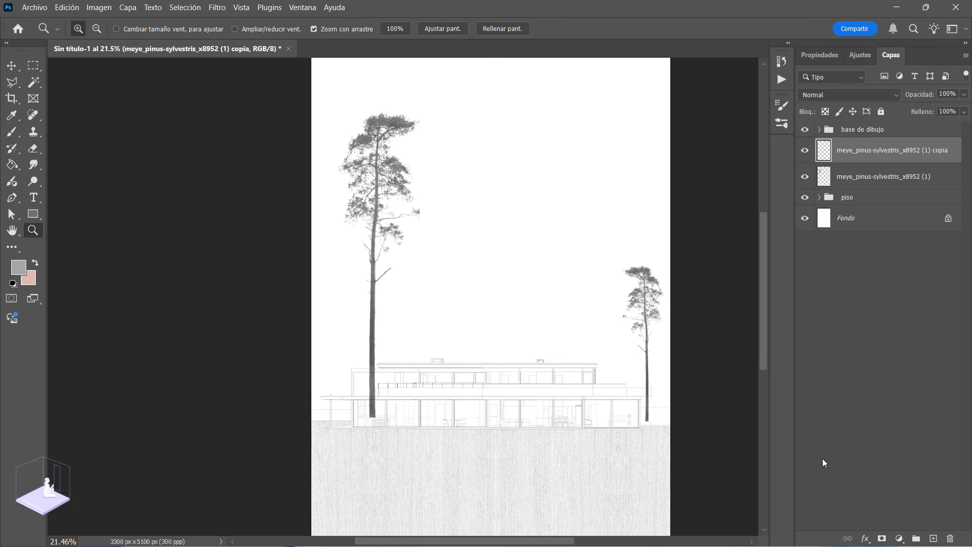
Step: Place the meye_pinus-sylvestris_x9039 (1) pine image, scale it to 23.17% and move it beside the small right pine
left_click_drag(971, 476, 530, 305)
scroll(529, 305, "down", 1)
left_click_drag(579, 100, 528, 230)
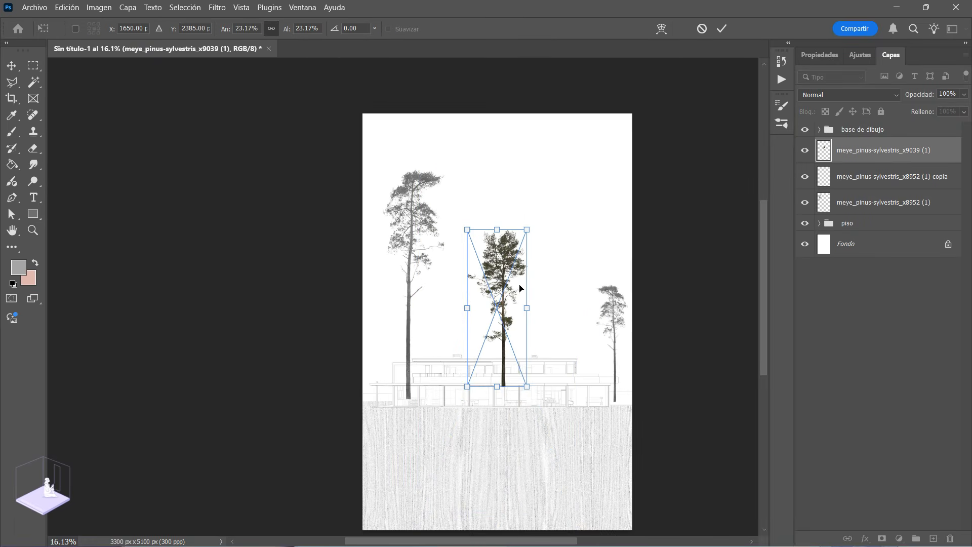
left_click_drag(502, 281, 571, 293)
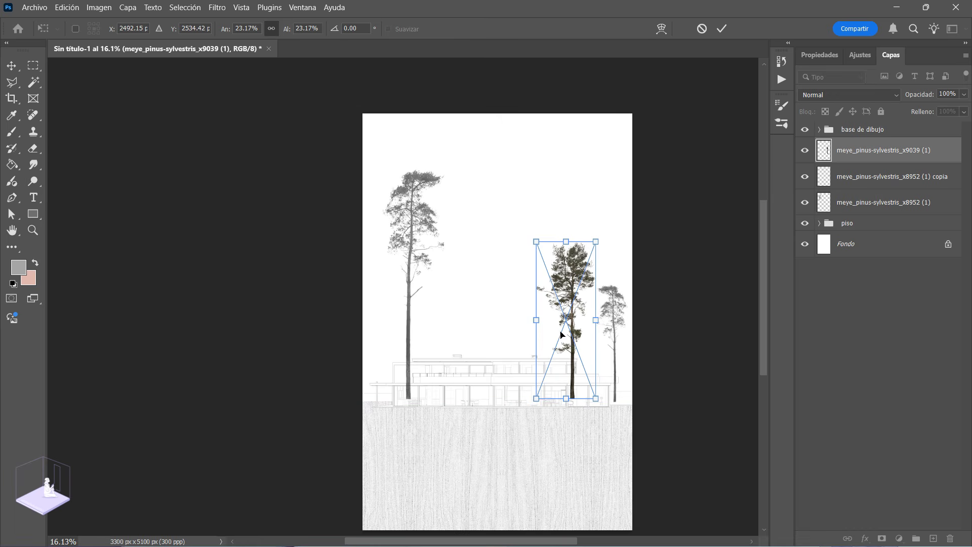
Step: Enlarge the placed x9039 pine slightly and stand it over the right part of the house
scroll(561, 335, "up", 1)
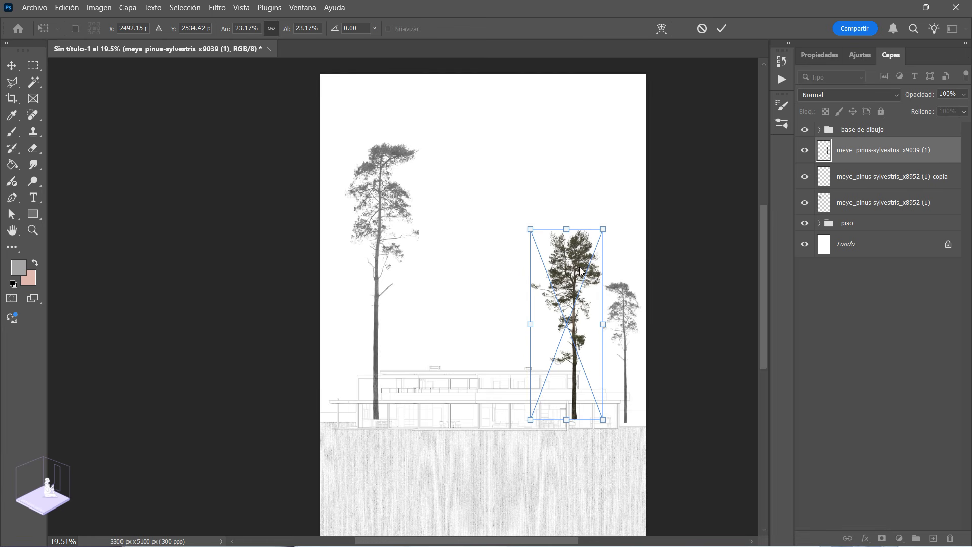
left_click_drag(573, 299, 573, 303)
left_click_drag(530, 233, 526, 221)
left_click_drag(568, 286, 573, 276)
key("Return")
key("z")
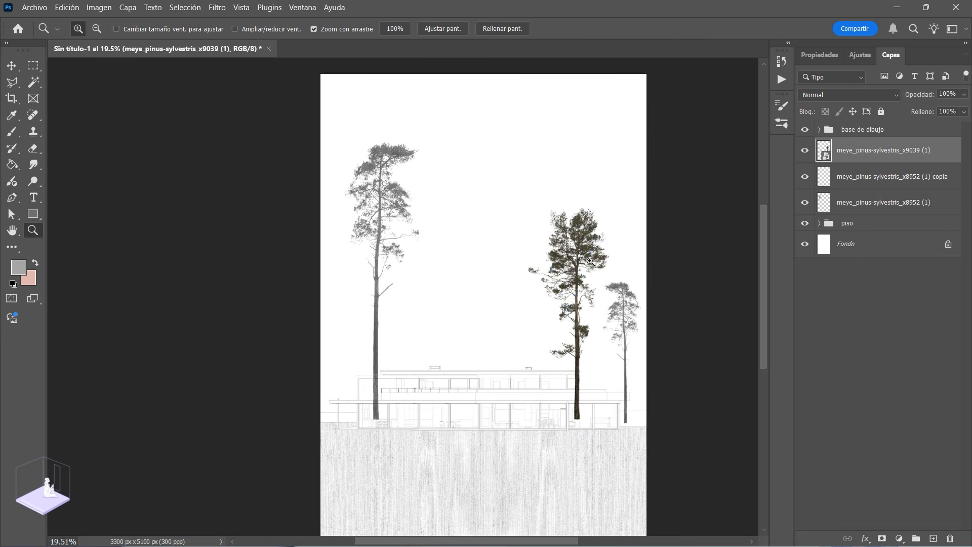
Step: Rasterize the x9039 pine layer and turn it grey with Hue/Saturation at saturation -100 and lightness +29
right_click(858, 156)
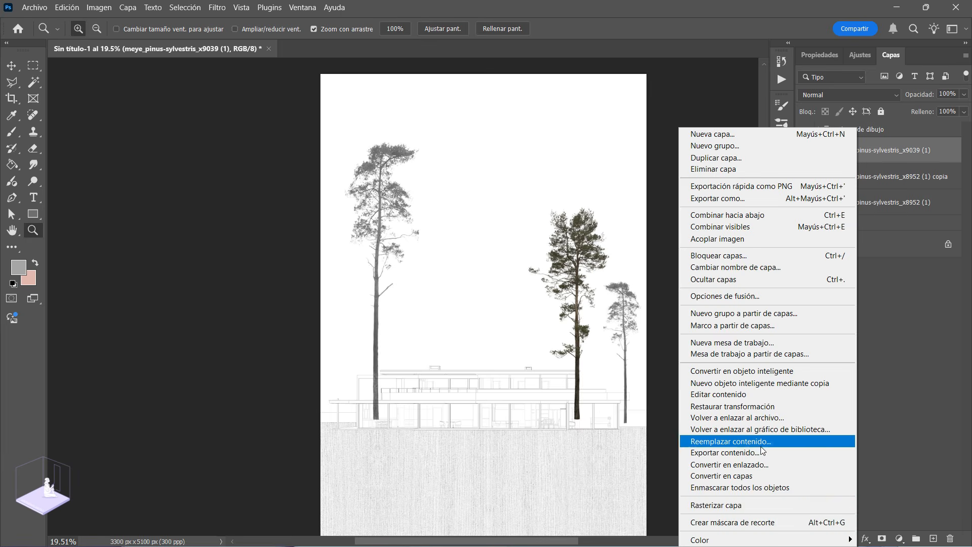
left_click(729, 505)
key("ctrl+u")
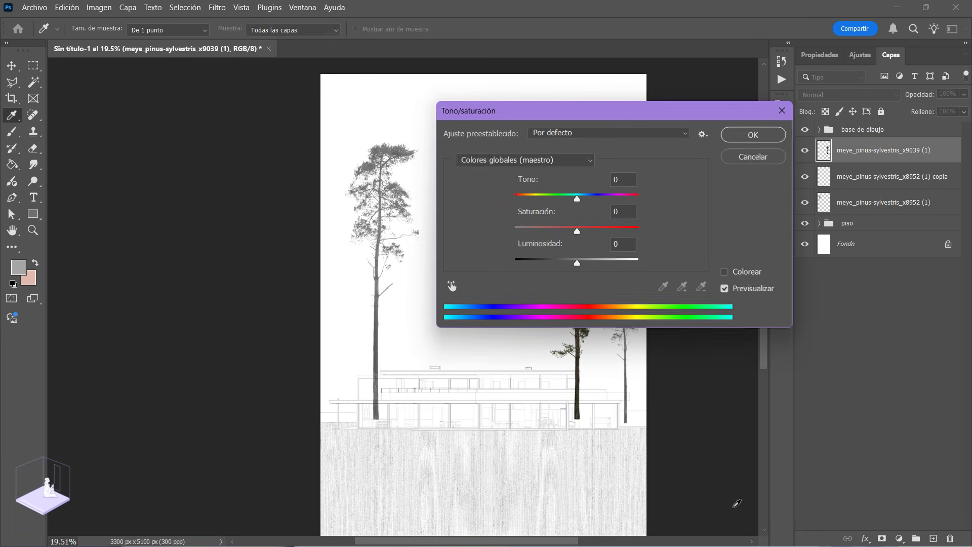
left_click_drag(636, 110, 306, 131)
left_click_drag(251, 251, 183, 251)
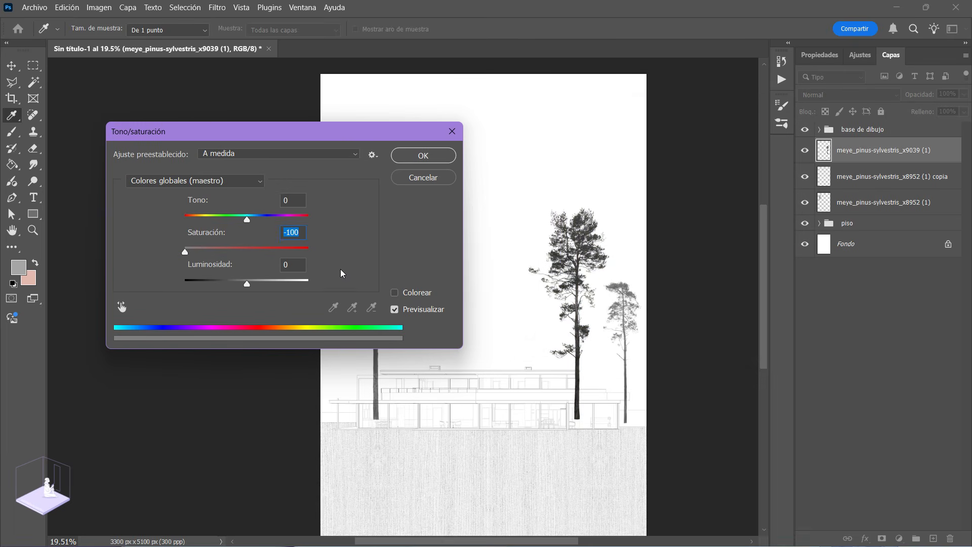
left_click_drag(246, 283, 265, 285)
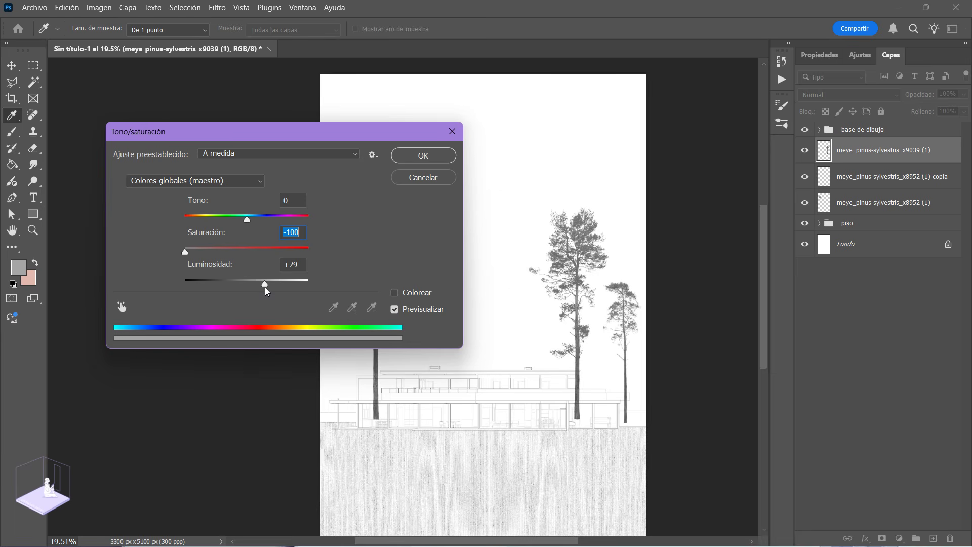
left_click(410, 157)
key("z")
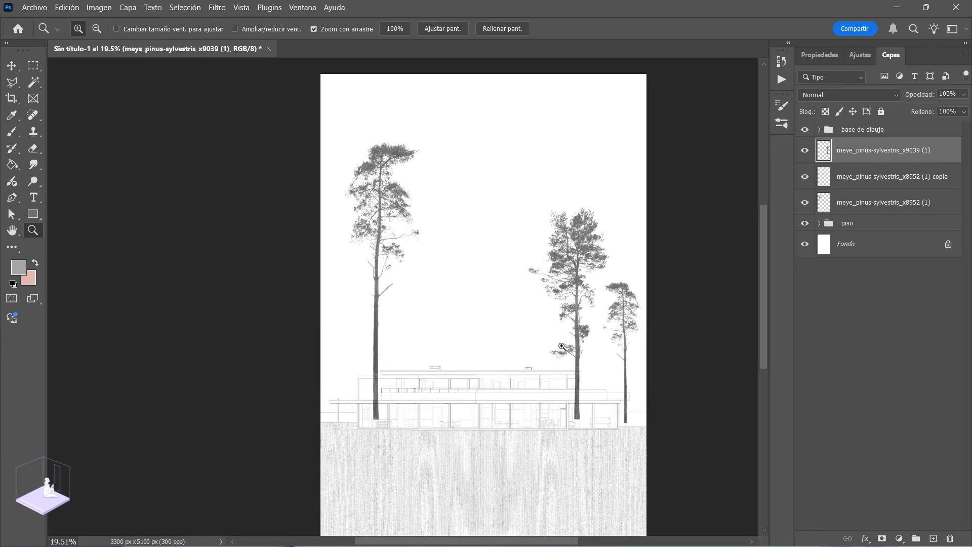
Step: Duplicate the grey x9039 pine layer, scale the copy to 71.34% and move it to the left of the tall pine
right_click(879, 151)
left_click(832, 181)
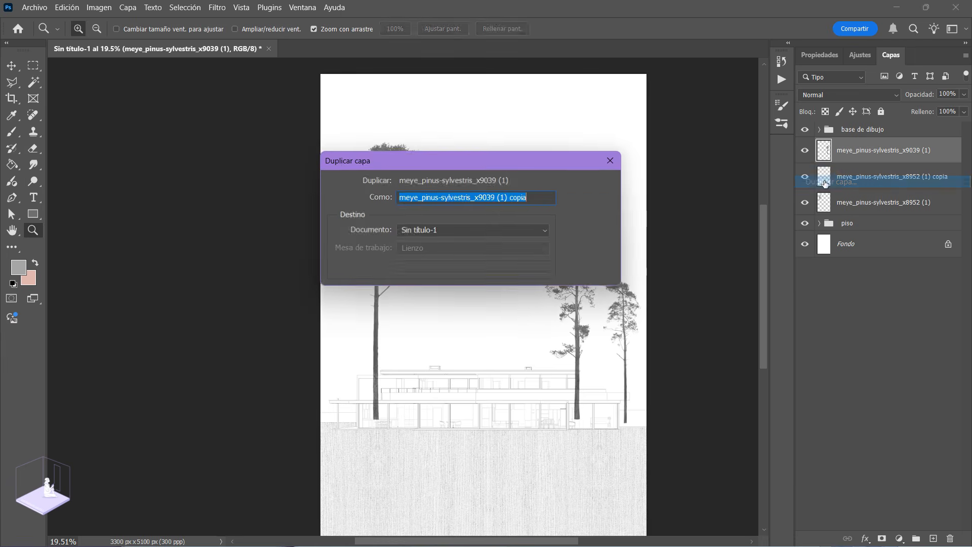
key("Return")
key("ctrl+t")
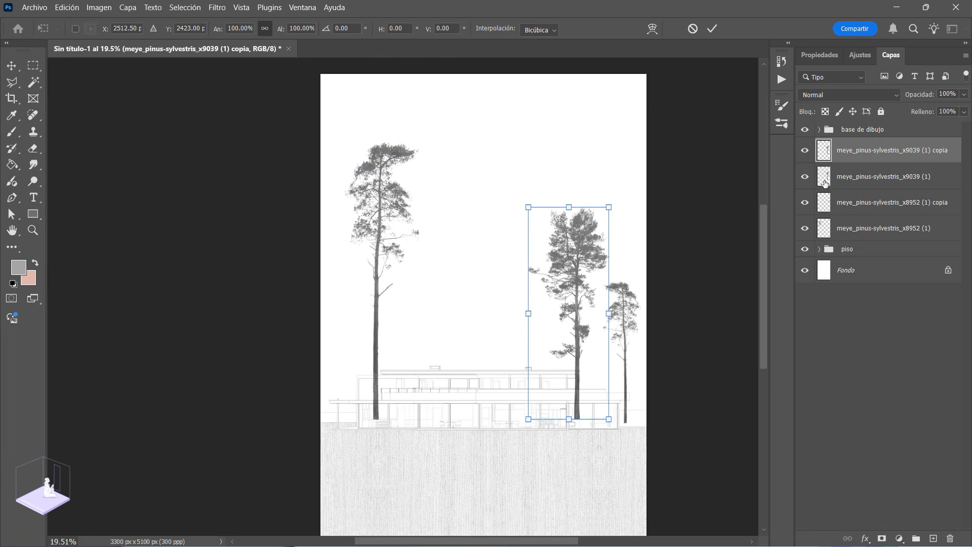
left_click_drag(576, 274, 370, 238)
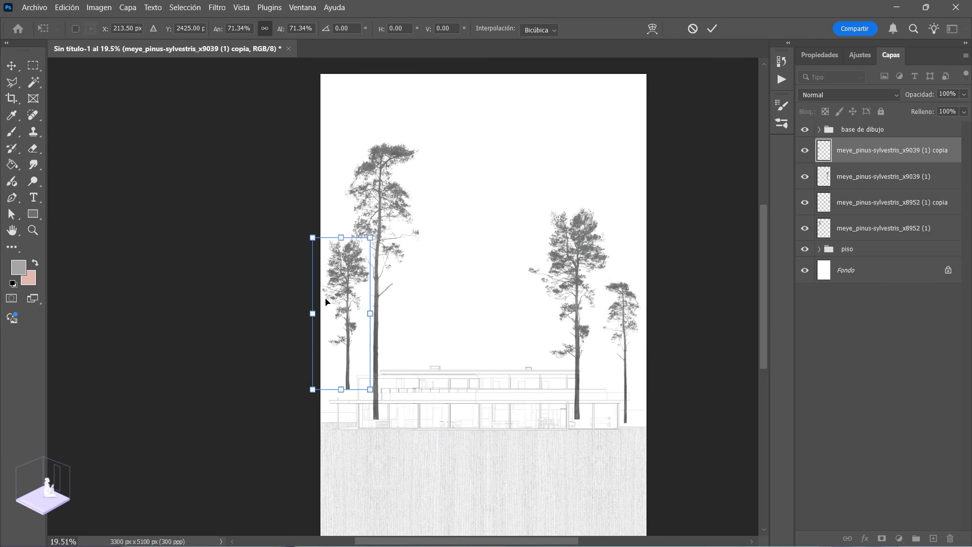
Step: Flip the x9039 pine copy horizontally, scale it to 88% and stand it at the left end of the house
left_click_drag(343, 302, 343, 333)
right_click(353, 316)
left_click(384, 288)
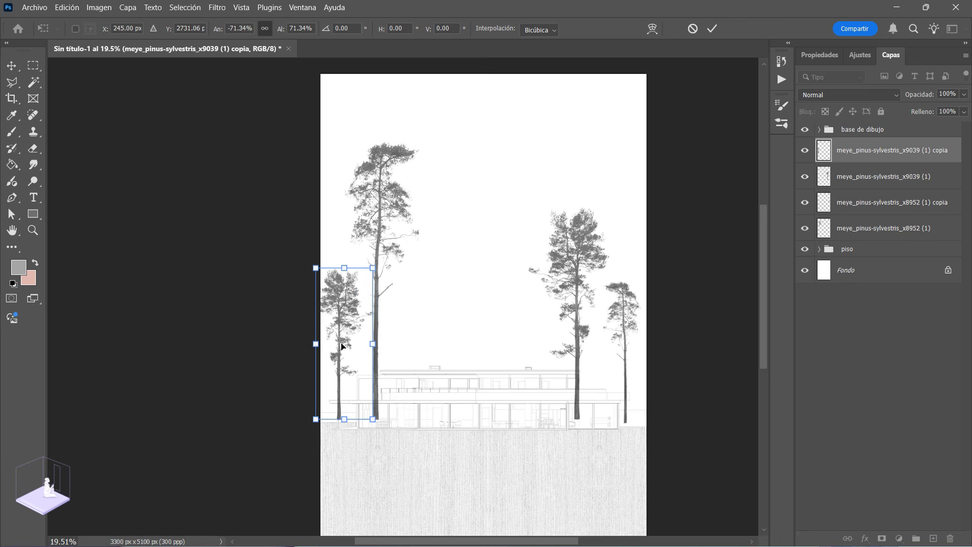
left_click_drag(343, 336, 348, 307)
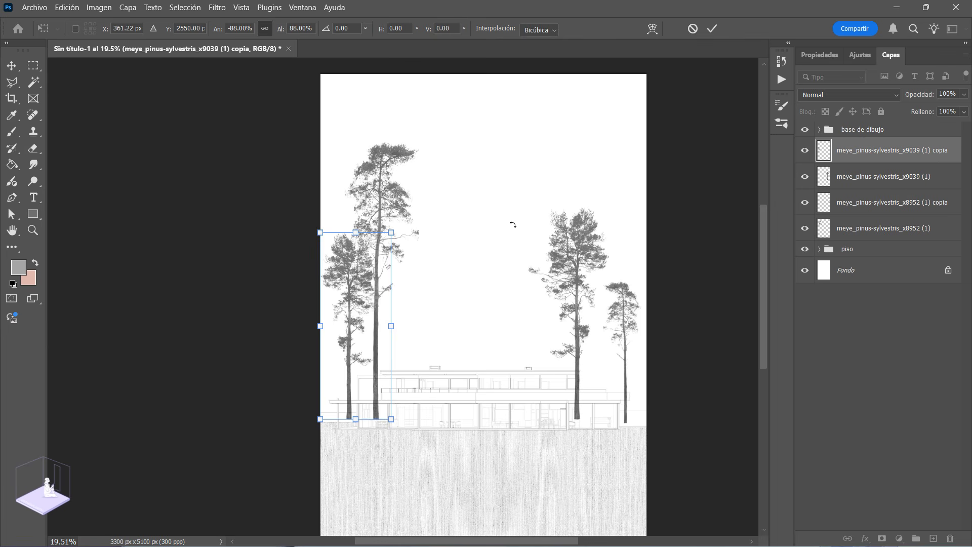
key("Return")
key("z")
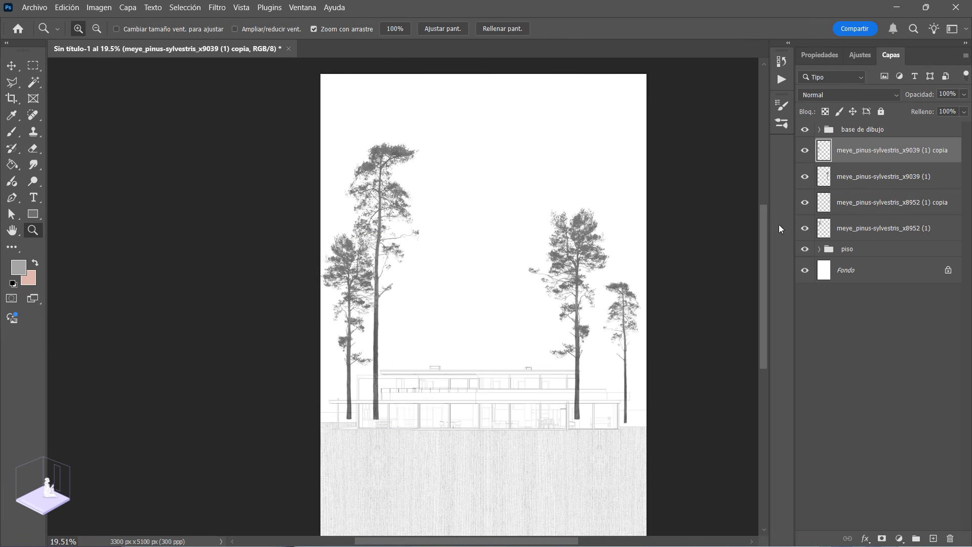
Step: Move the tall x8952 pine slightly to the right, away from the neighbouring pine at the left end
left_click(883, 228)
key("ctrl+t")
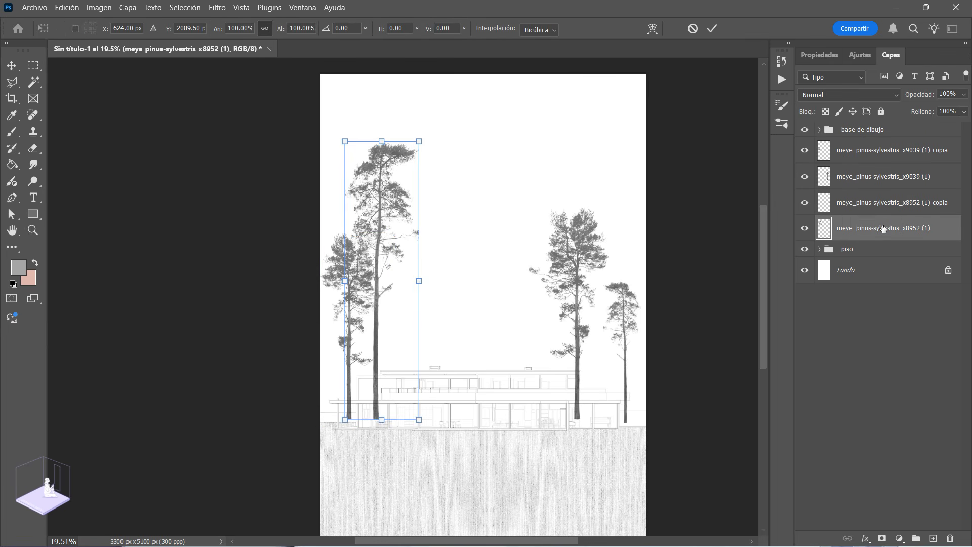
left_click_drag(383, 233, 407, 233)
key("Return")
key("z")
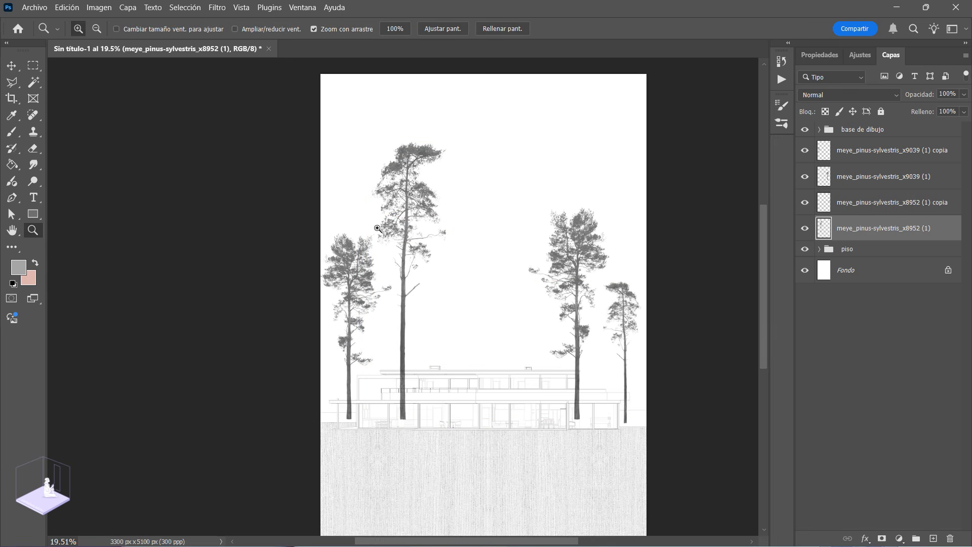
Step: Paste the outlined vector tree as a smart object, scale it to about 53% and set it behind the house beside the tall pine
left_click_drag(412, 290, 416, 294)
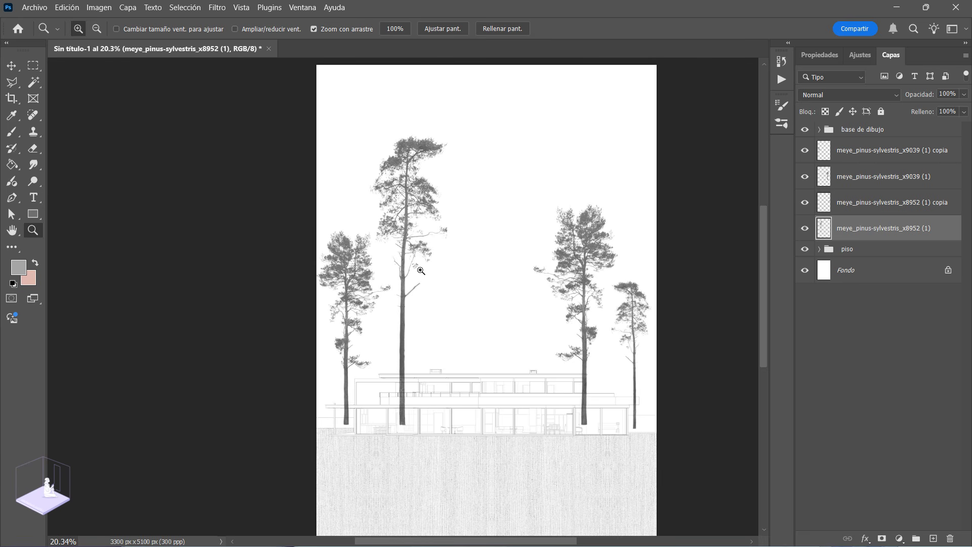
left_click(438, 314, "alt")
left_click(456, 311)
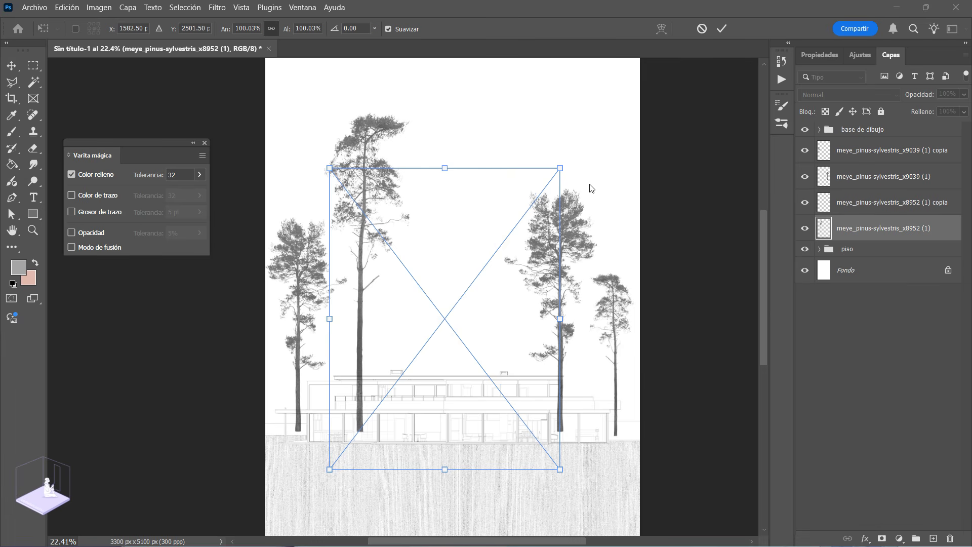
left_click_drag(560, 169, 516, 226)
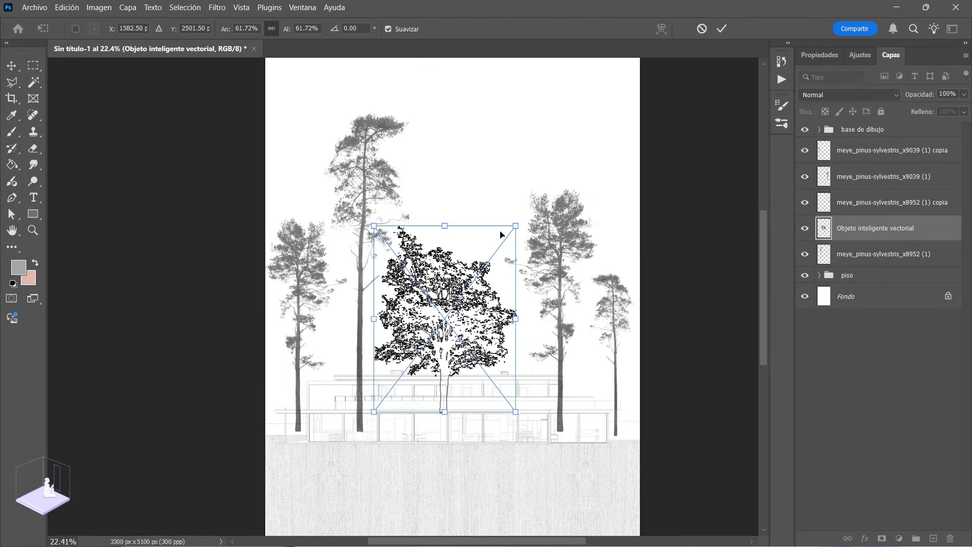
left_click_drag(470, 342, 449, 335)
left_click_drag(494, 228, 496, 239)
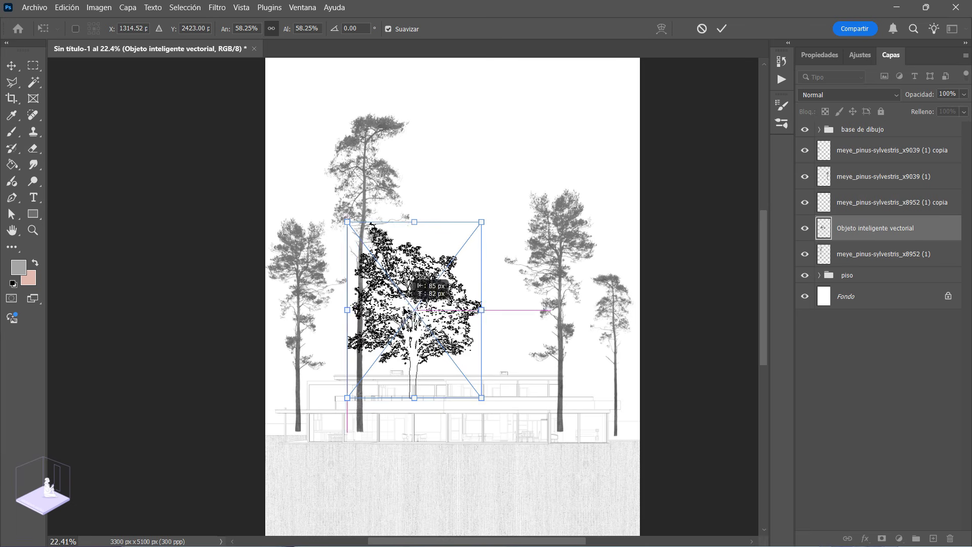
key("Return")
key("z")
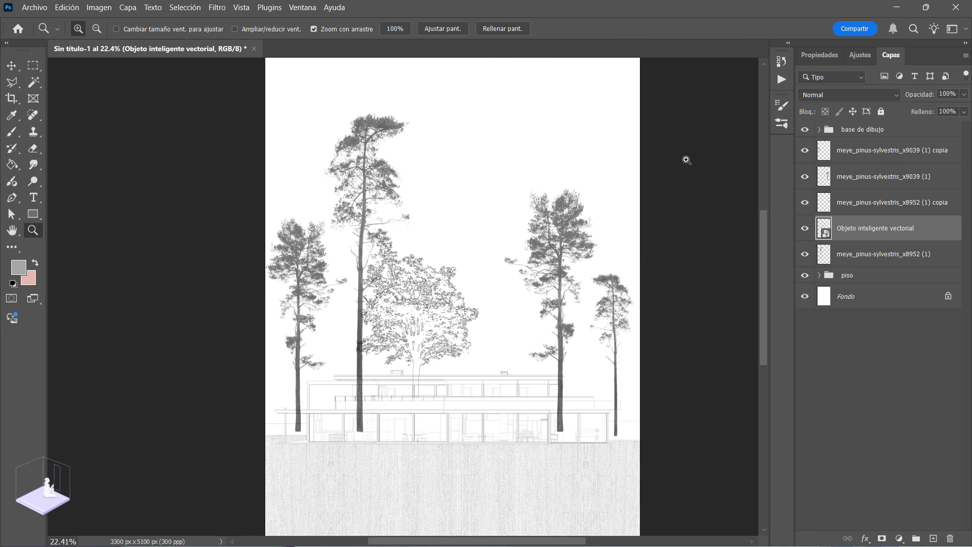
Step: Paste a second outlined tree as a smart object, scale it to about 53% and set it behind the larger right pine
key("ctrl+v")
key("Return")
left_click_drag(649, 167, 606, 288)
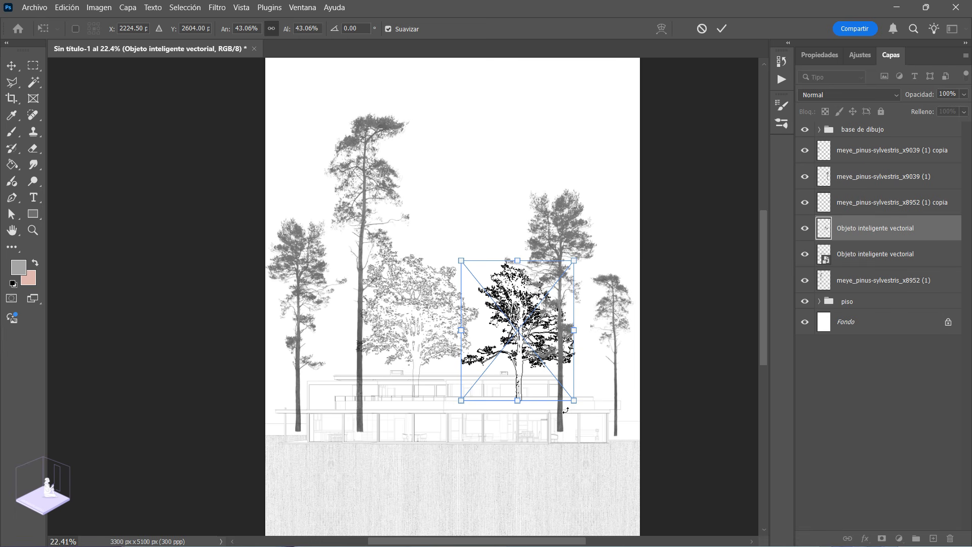
left_click_drag(575, 401, 594, 412)
left_click_drag(528, 352, 532, 350)
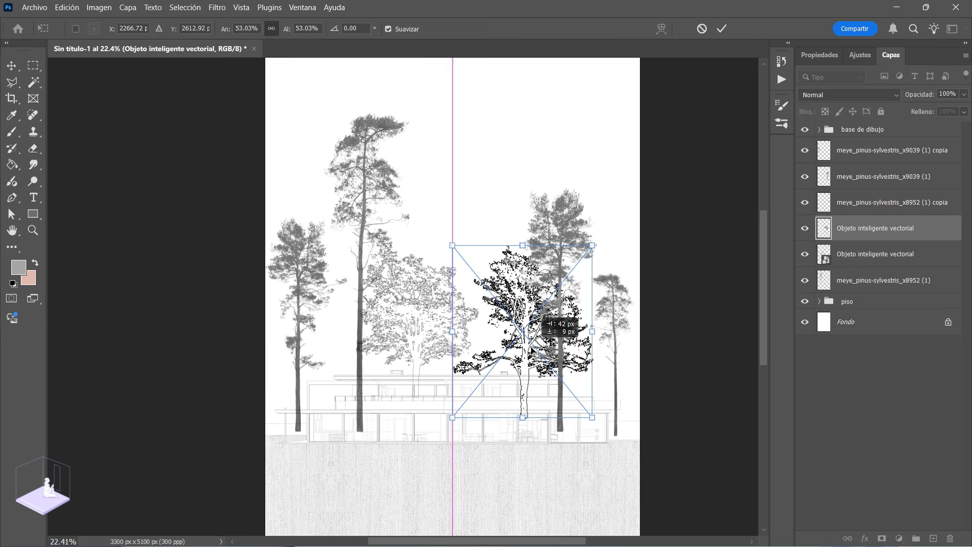
key("Return")
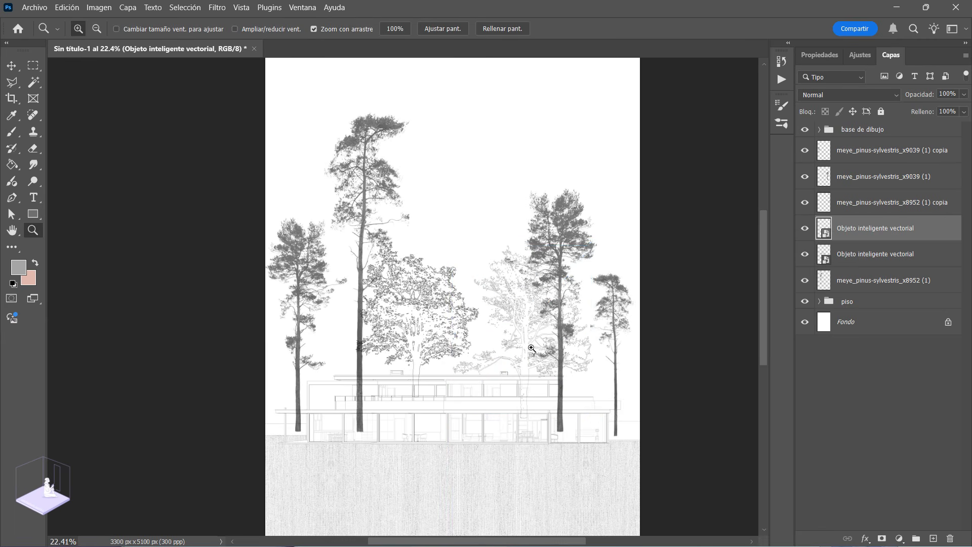
Step: Enlarge the first outlined tree beside the tall pine and shift it slightly to the right
left_click(873, 255)
key("ctrl+t")
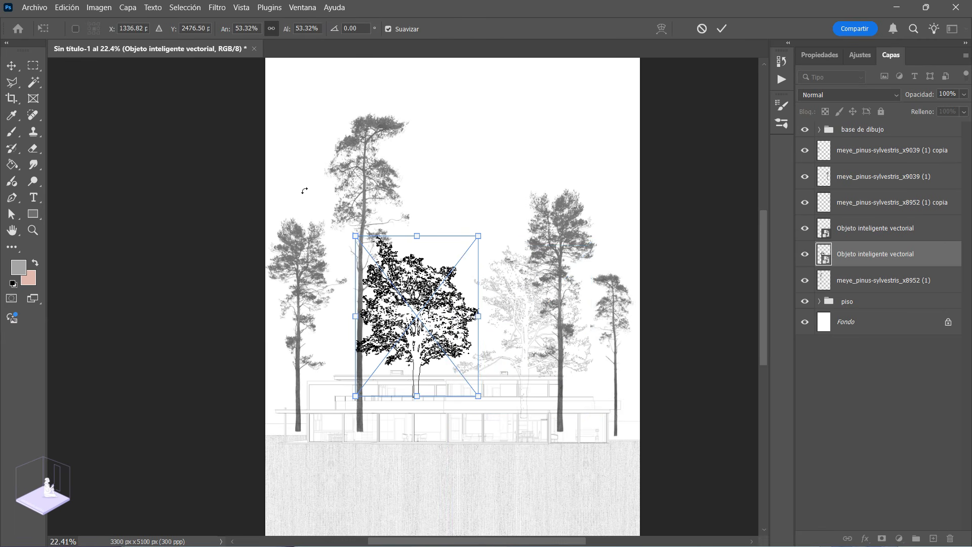
left_click_drag(355, 236, 343, 220)
mouse_move(451, 323)
left_mouse_down()
mouse_move(443, 318)
mouse_move(458, 321)
left_mouse_up()
key("Return")
key("z")
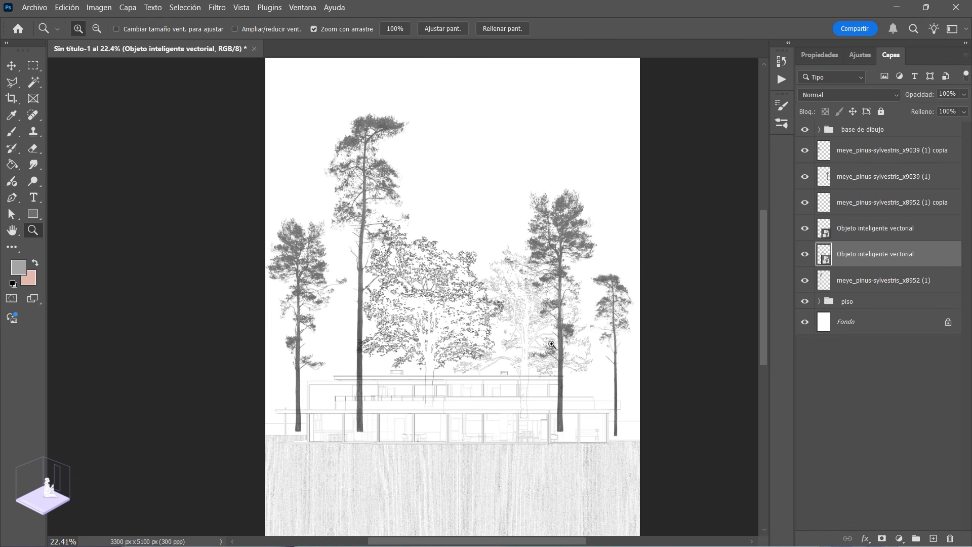
Step: Rasterize both outlined tree smart object layers
left_click_drag(414, 411, 432, 441)
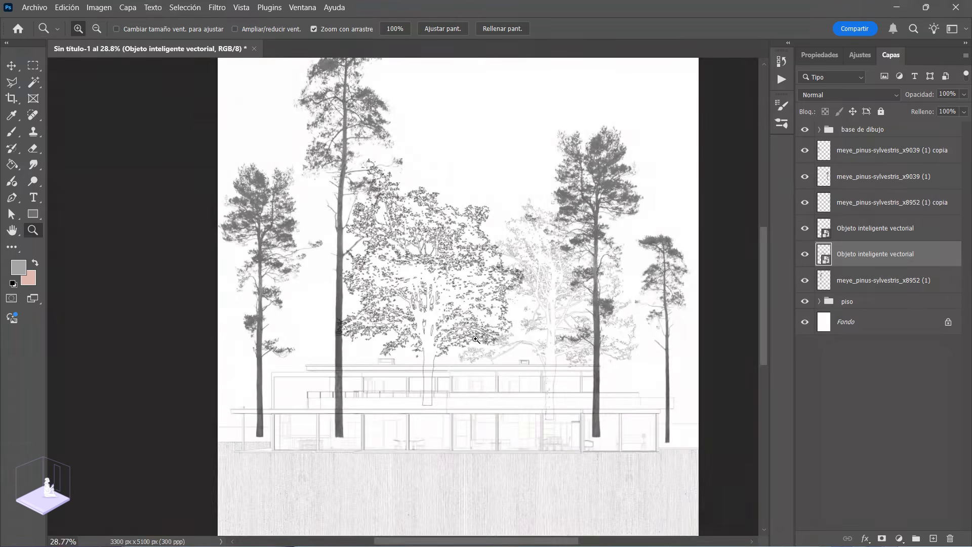
right_click(867, 259)
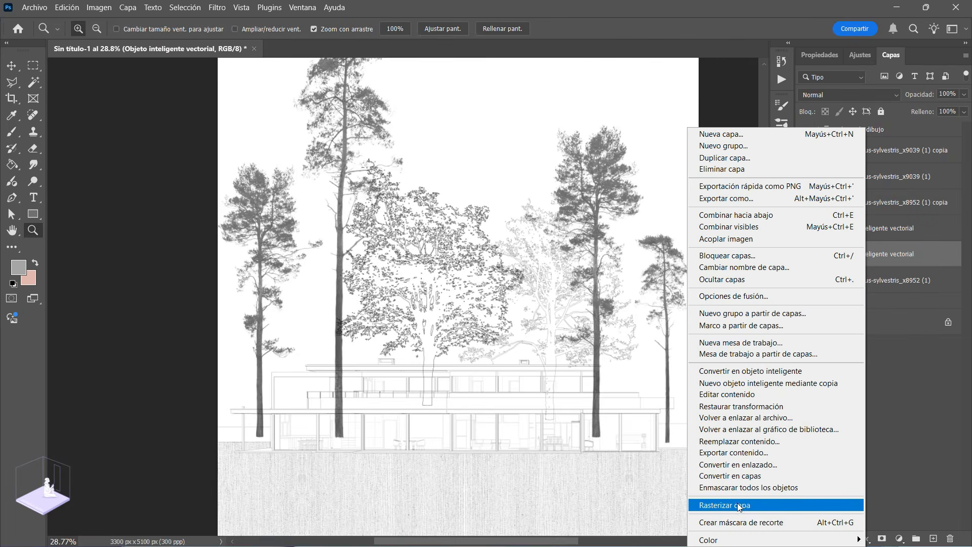
left_click(738, 504)
right_click(871, 230)
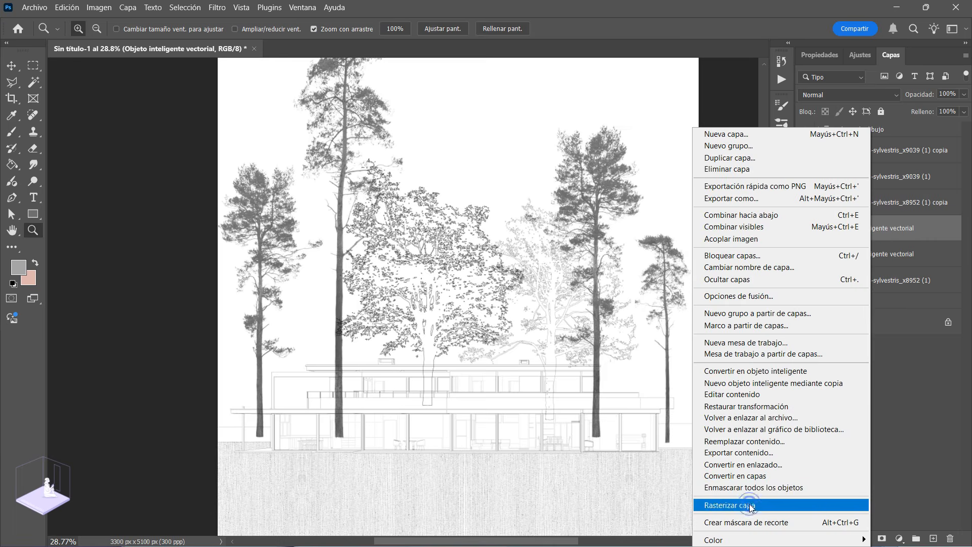
left_click(734, 505)
Step: Draw rectangular marquee selections around the trunk sections of the two left pines that overlap the house
left_click_drag(237, 429, 314, 371)
left_click_drag(257, 340, 280, 356)
key("m")
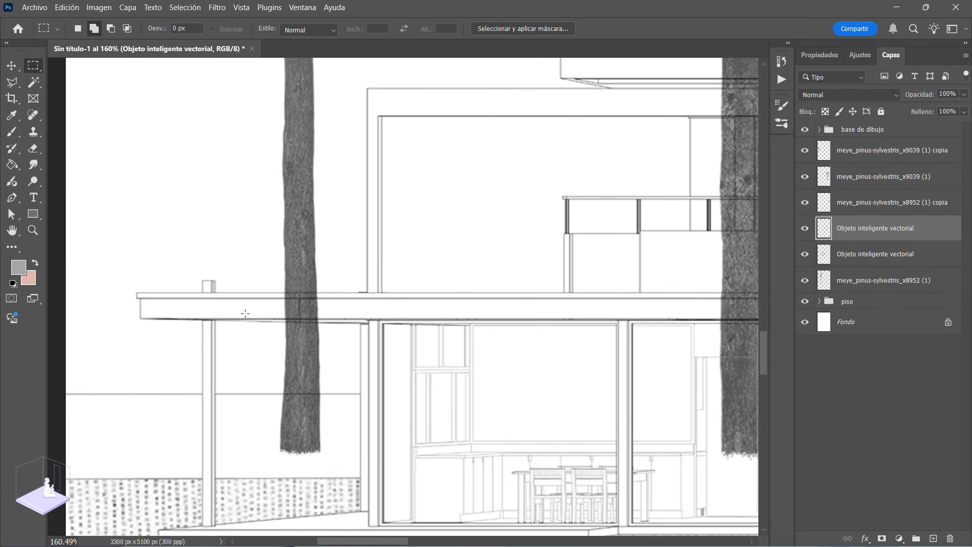
left_click_drag(278, 294, 354, 322)
left_click_drag(277, 393, 338, 478)
left_click_drag(662, 350, 310, 322)
left_click_drag(358, 286, 302, 282)
left_click_drag(296, 163, 326, 235)
left_click_drag(338, 86, 420, 458)
Step: Add rectangular marquee selections around the trunk sections of the two outlined trees that overlap the house
left_click_drag(482, 414, 393, 418)
left_click_drag(548, 340, 290, 363)
left_click_drag(392, 312, 430, 372)
left_click(33, 68)
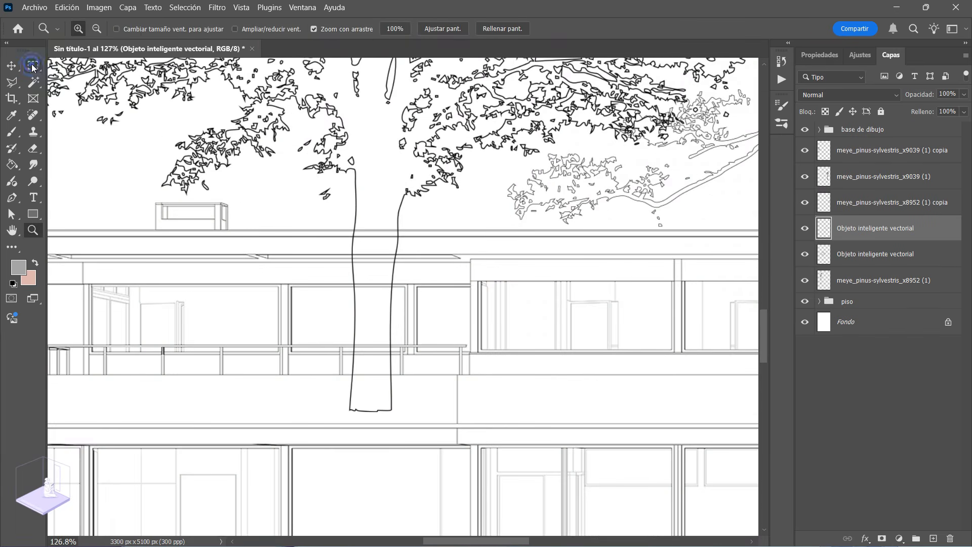
left_click_drag(346, 231, 452, 423)
left_click_drag(548, 353, 76, 284)
left_click_drag(392, 160, 490, 425)
Step: Extend the selection with rectangular marquees around the trunk sections of the two right pines that overlap the house
left_click_drag(573, 324, 382, 301)
left_click_drag(428, 137, 462, 166)
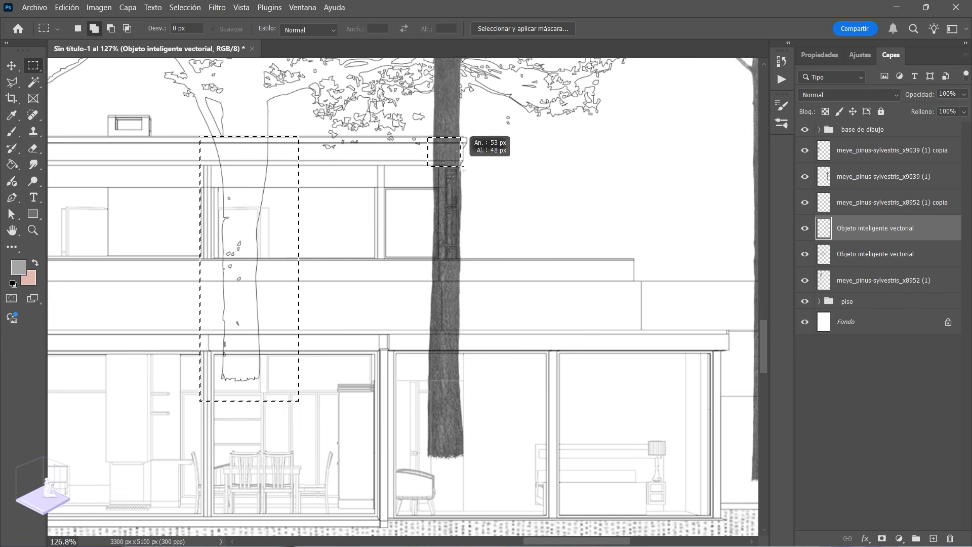
left_click_drag(463, 259, 504, 334)
key("ctrl+space")
left_click_drag(442, 206, 299, 242)
left_click_drag(373, 233, 476, 279)
left_click_drag(436, 273, 414, 250)
mouse_move(444, 91)
left_mouse_down()
mouse_move(345, 428)
mouse_move(193, 441)
left_mouse_up()
key("ctrl+space")
left_click_drag(439, 508, 575, 497)
left_click_drag(532, 212, 576, 285)
left_click_drag(530, 381, 597, 514)
key("ctrl+space")
left_click_drag(572, 430, 443, 428)
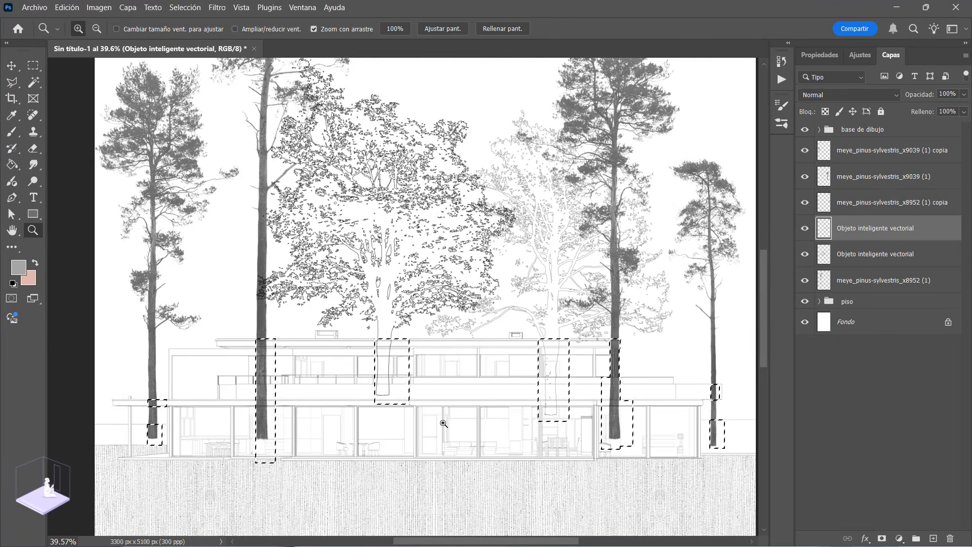
Step: Delete the selected trunk sections from every pine and outlined tree layer, and clear the selection
left_click(876, 159)
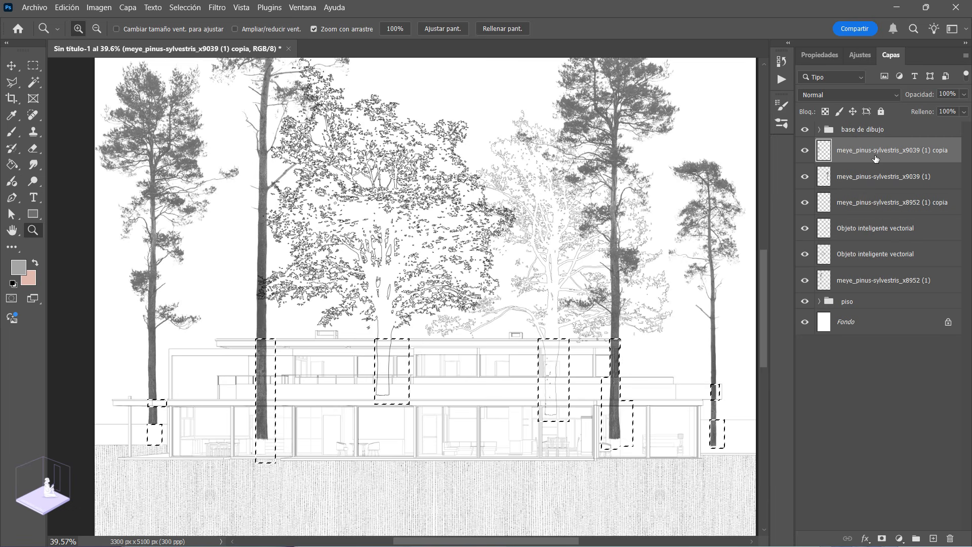
left_click(861, 179)
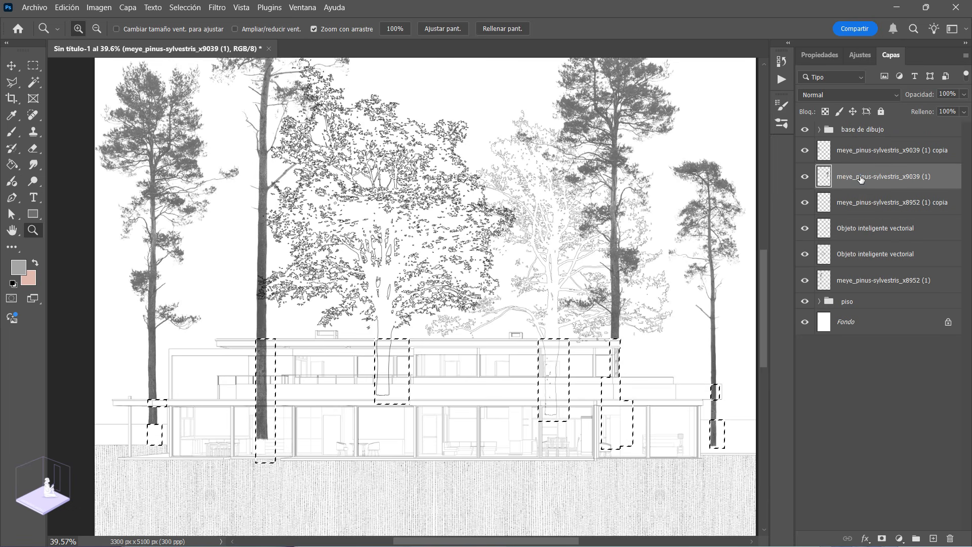
left_click(861, 205)
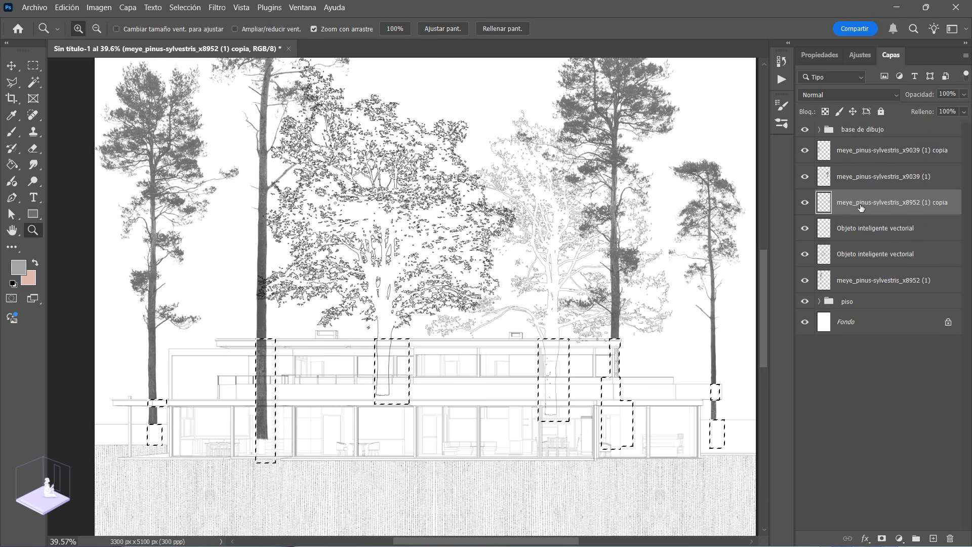
left_click(859, 230)
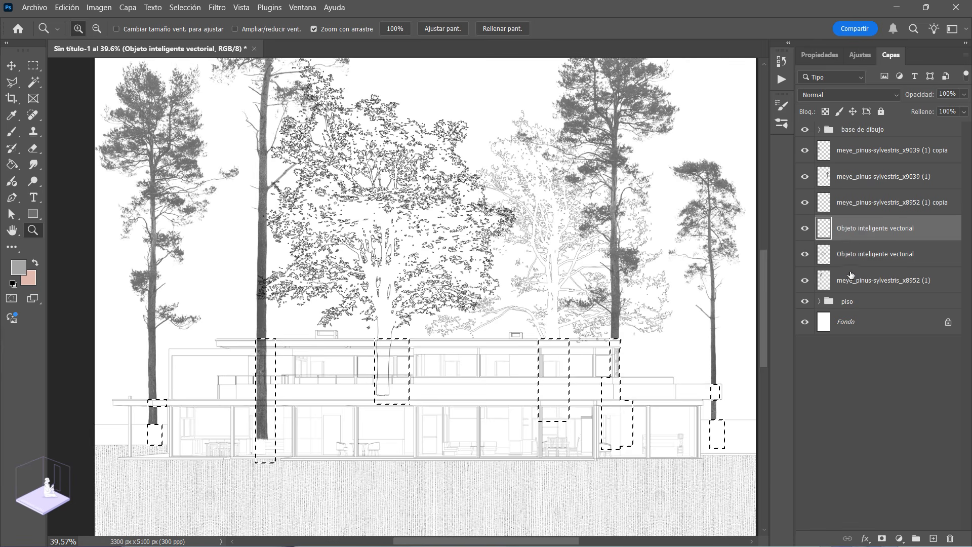
left_click(867, 250)
left_click(859, 289)
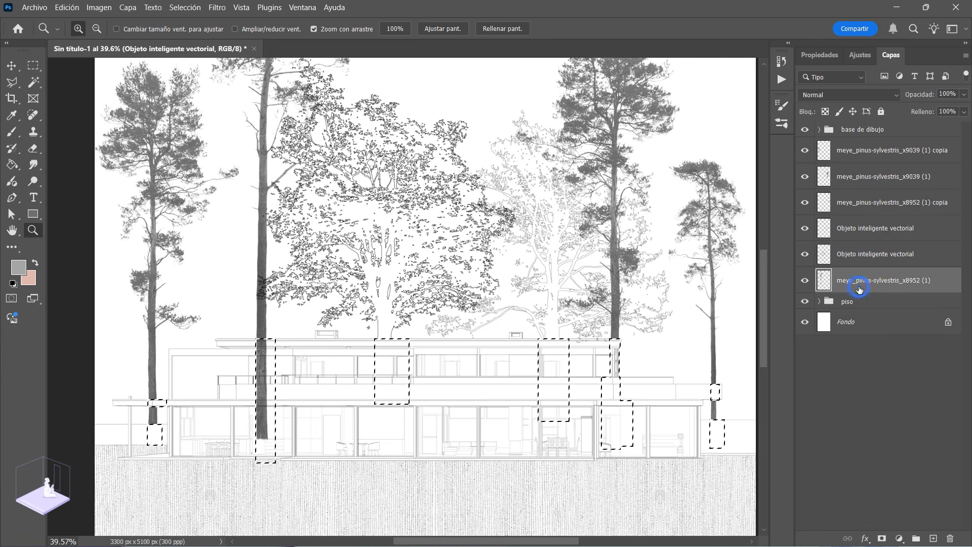
key("ctrl+d")
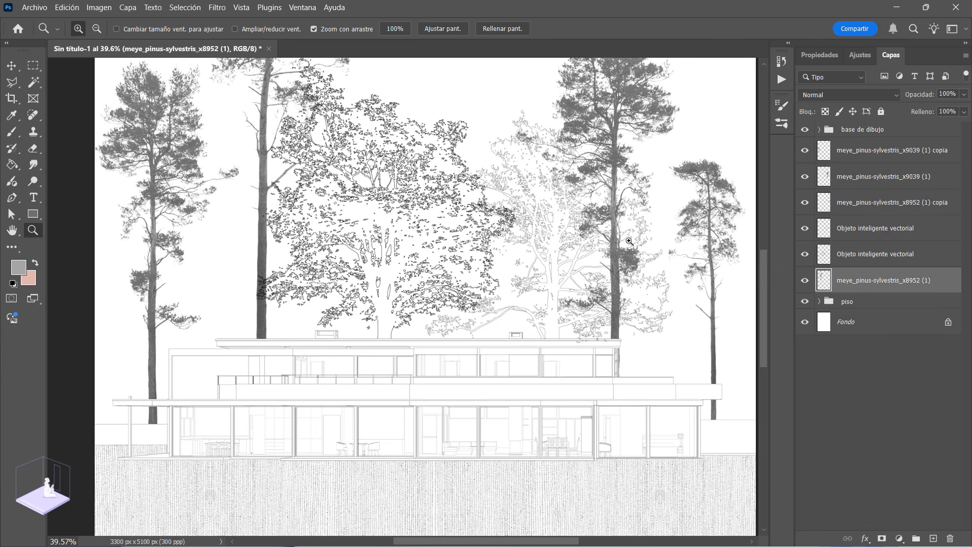
Step: Lighten the tallest pine slightly by raising its lightness with Hue/Saturation
left_click_drag(368, 346, 324, 346)
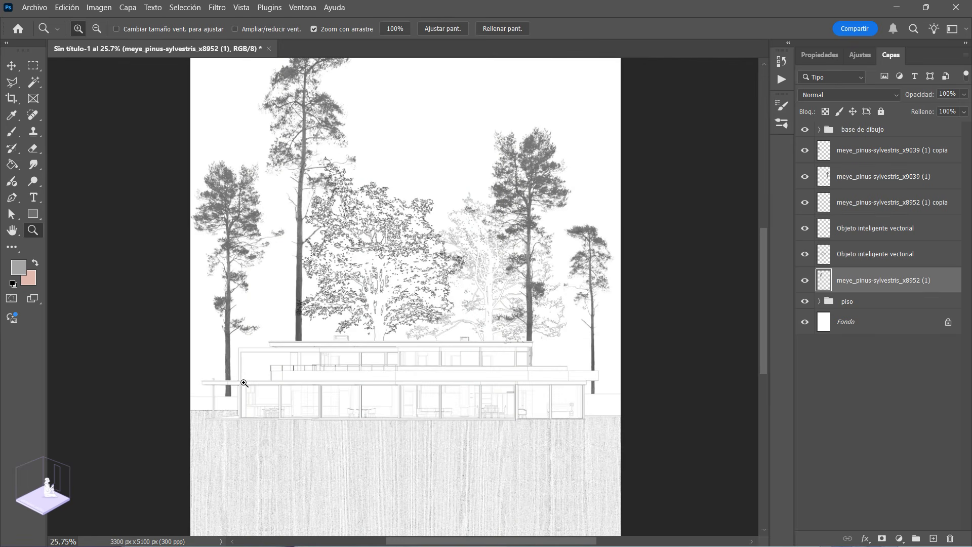
left_click_drag(408, 296, 385, 294)
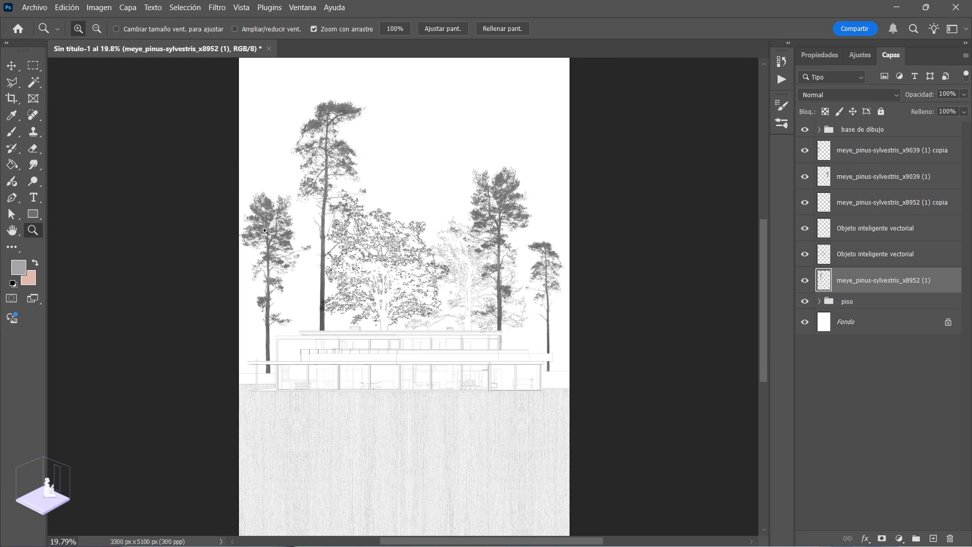
left_click_drag(267, 228, 404, 270)
left_click_drag(267, 320, 174, 312)
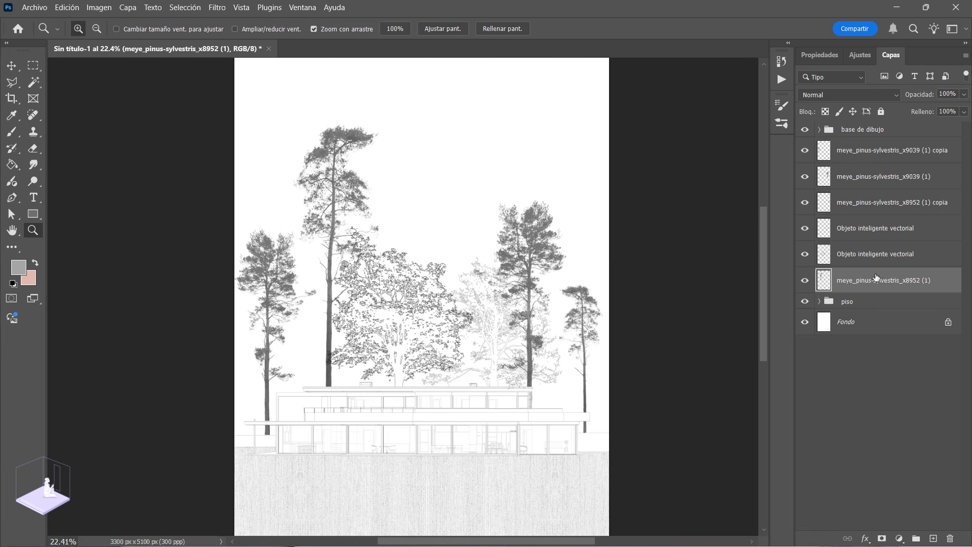
left_click(317, 158)
key("ctrl+u")
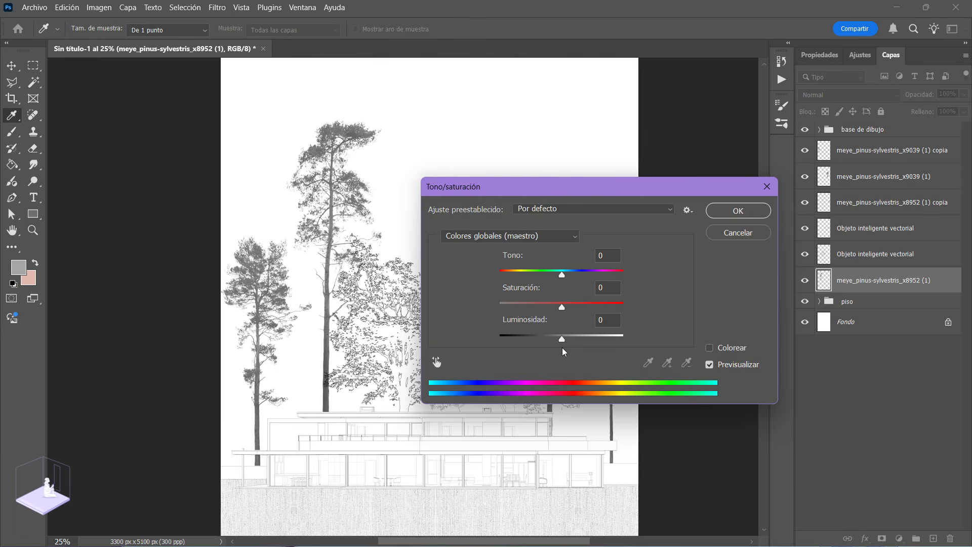
left_click_drag(561, 339, 573, 341)
left_click(734, 211)
key("z")
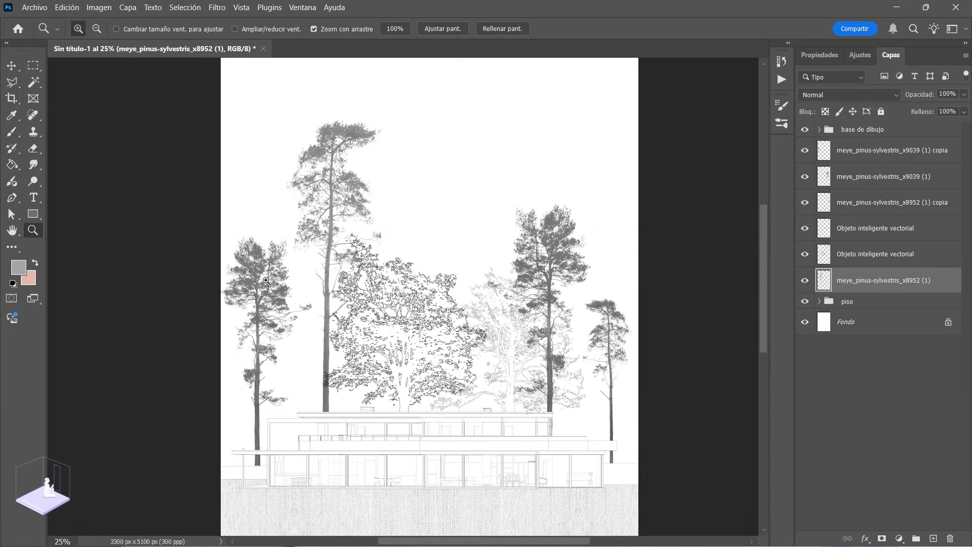
Step: Lighten the small pine at the far right with Hue/Saturation, setting its lightness to +20
left_click(872, 208)
left_click(808, 204)
left_click(806, 203)
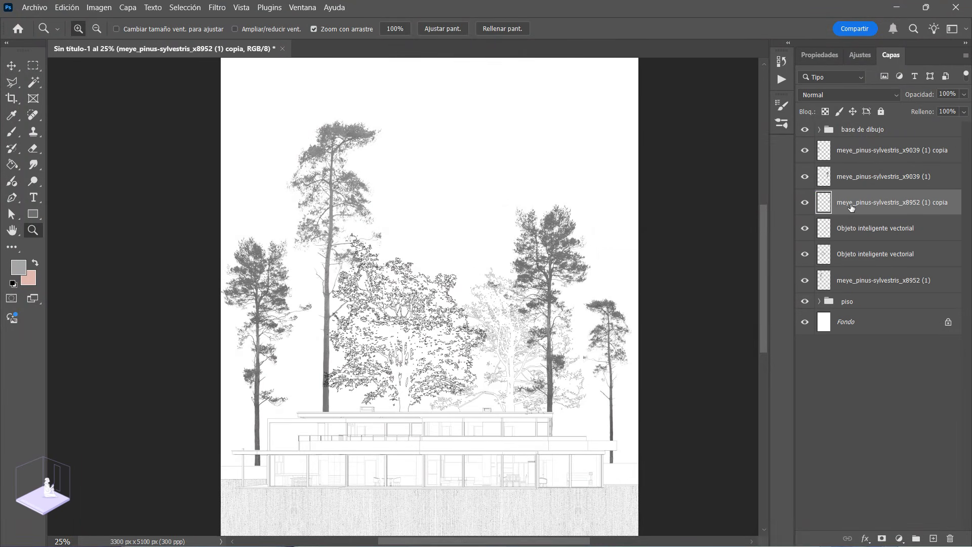
right_click(851, 208)
left_click(665, 207)
key("ctrl+u")
left_click_drag(628, 182, 284, 159)
left_click_drag(214, 303, 225, 303)
left_click(387, 172)
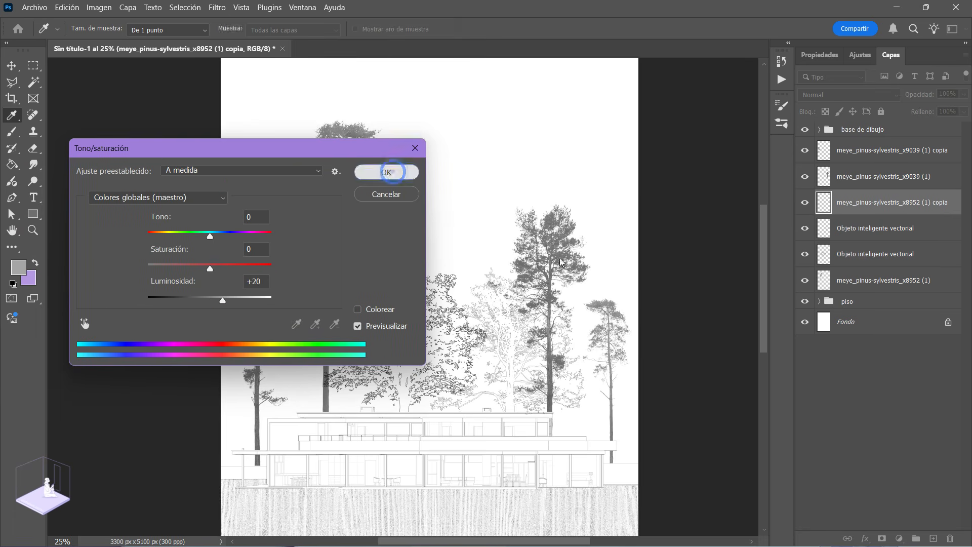
key("z")
Step: Merge the two meye_pinus-sylvestris_x9039 pine layers into one layer
left_click(859, 186)
left_click(805, 176)
left_click(804, 176)
left_click(846, 152)
left_click(804, 151)
left_click(804, 150)
left_click(859, 176, "ctrl")
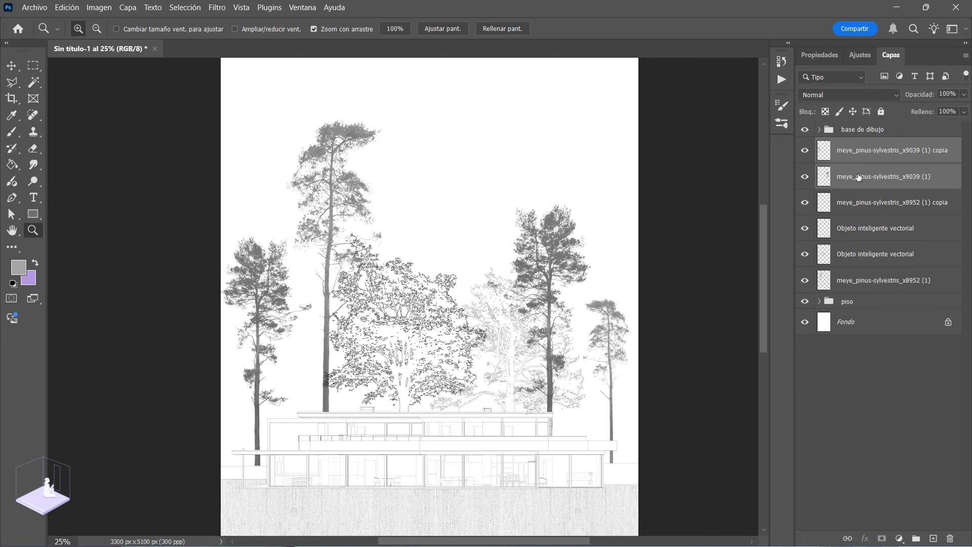
key("ctrl+e")
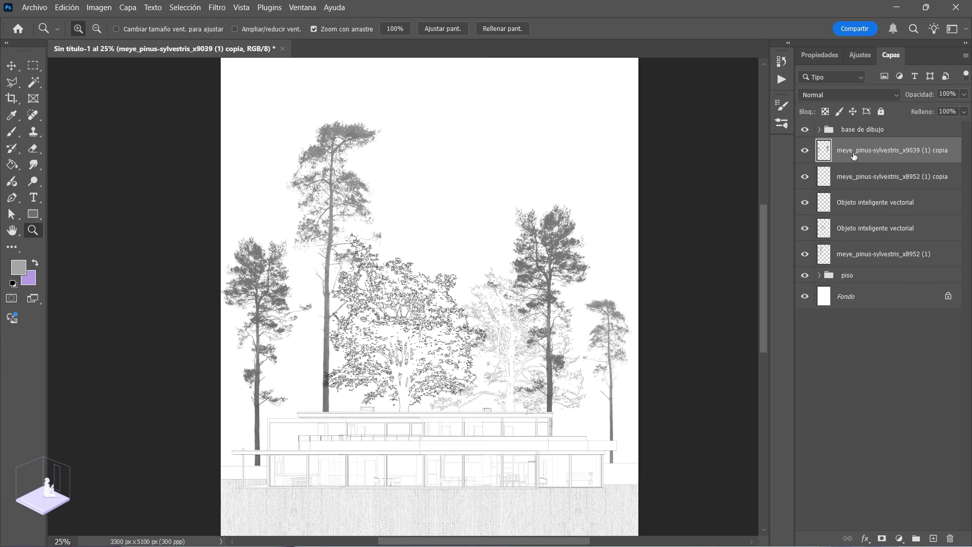
Step: Lighten the merged pine layer with Hue/Saturation, setting its lightness to +38
key("ctrl+u")
left_click_drag(197, 145, 631, 352)
left_click_drag(655, 486, 674, 487)
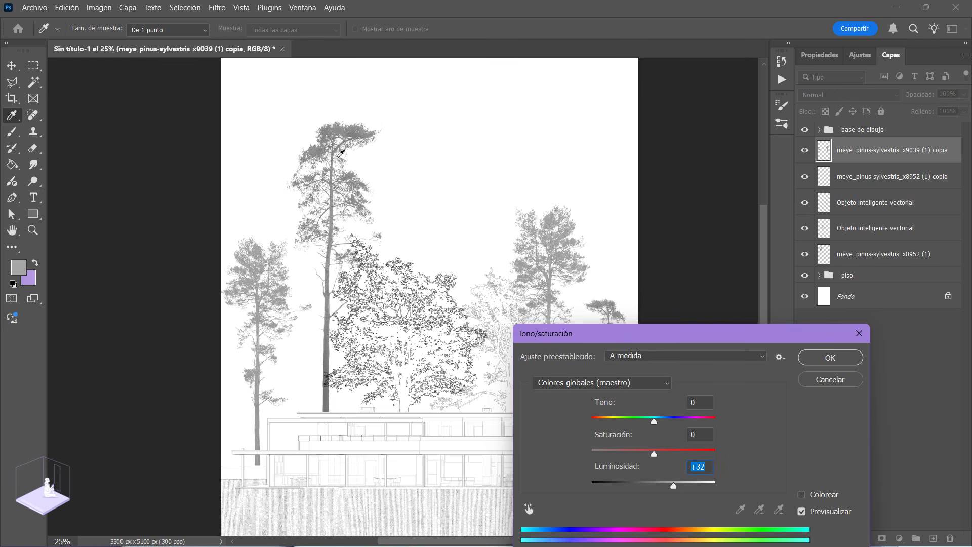
left_click_drag(675, 489, 678, 488)
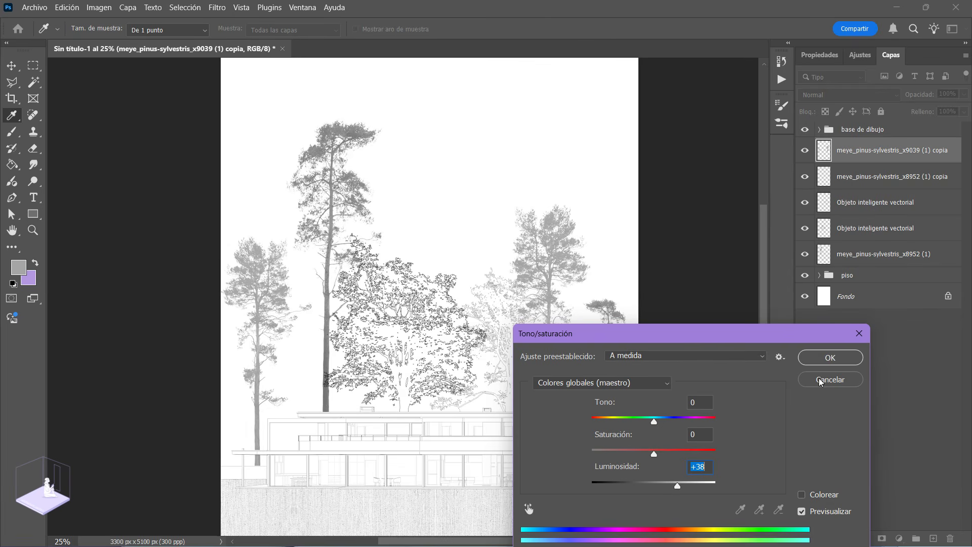
left_click(829, 359)
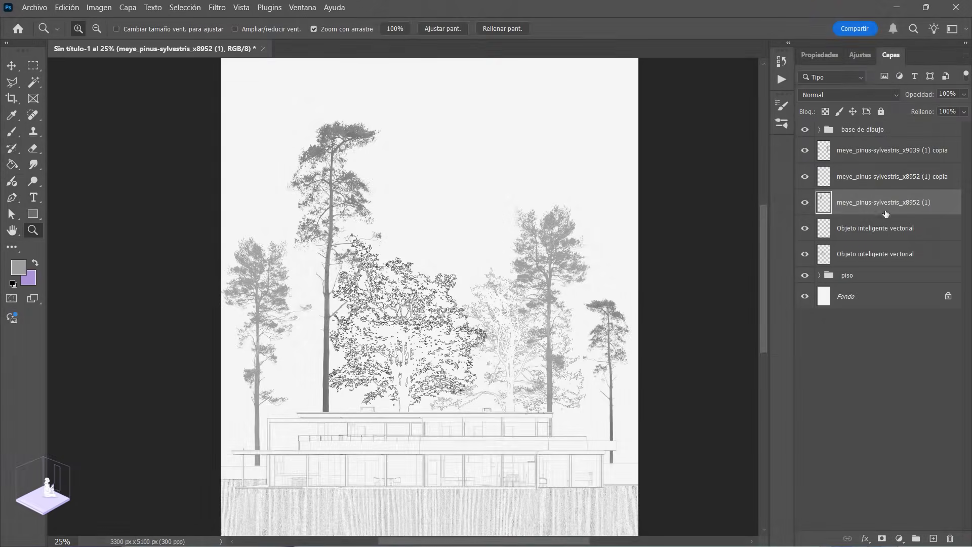
Step: Reduce the opacity of the large outlined tree's layer to 47%
left_click(874, 232)
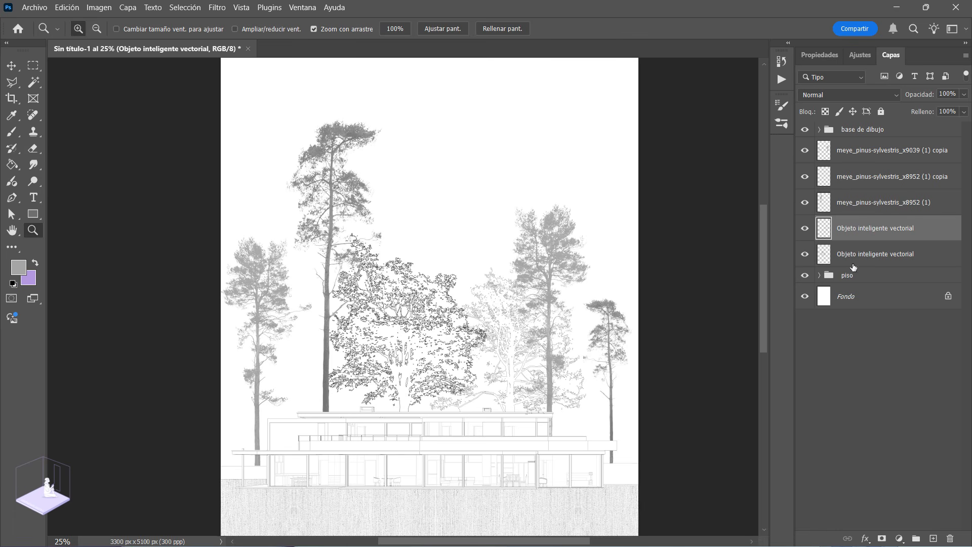
left_click(808, 230)
left_click(808, 230)
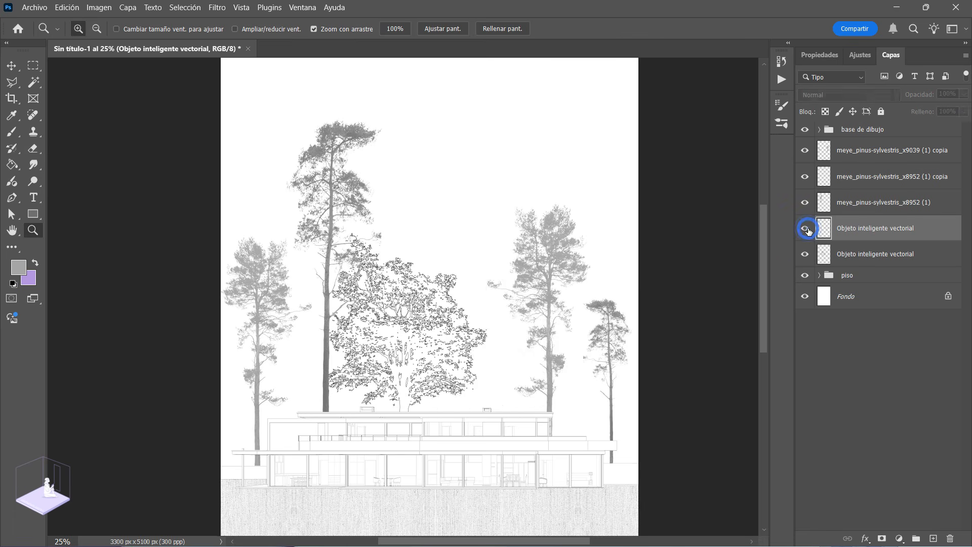
left_click(850, 256)
left_click(799, 255)
left_click(800, 256)
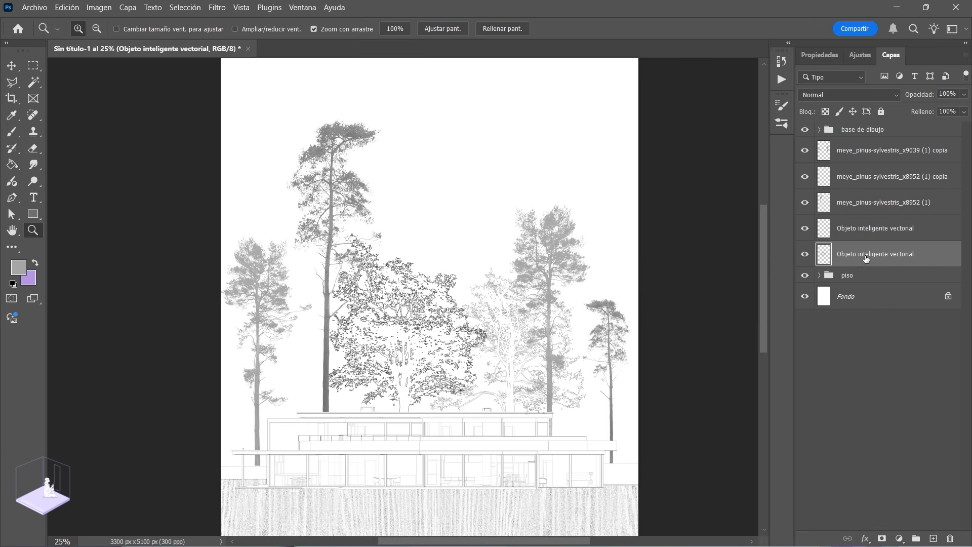
left_click(964, 94)
left_click(932, 108)
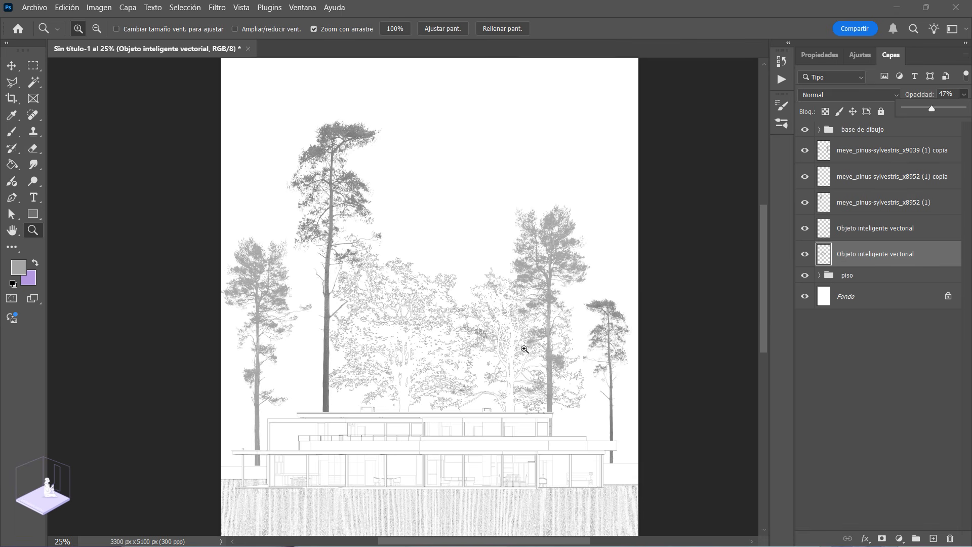
scroll(376, 321, "down", 1)
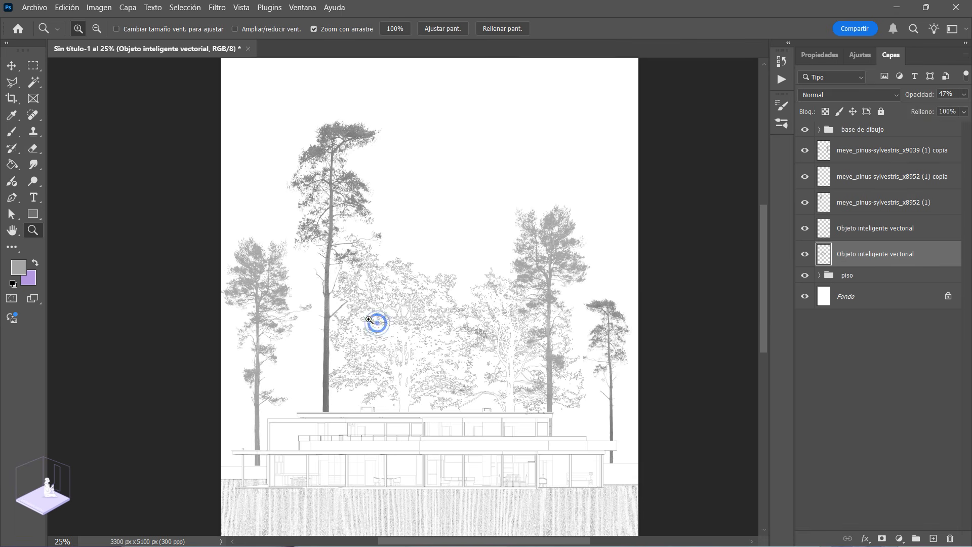
left_click_drag(392, 351, 389, 341)
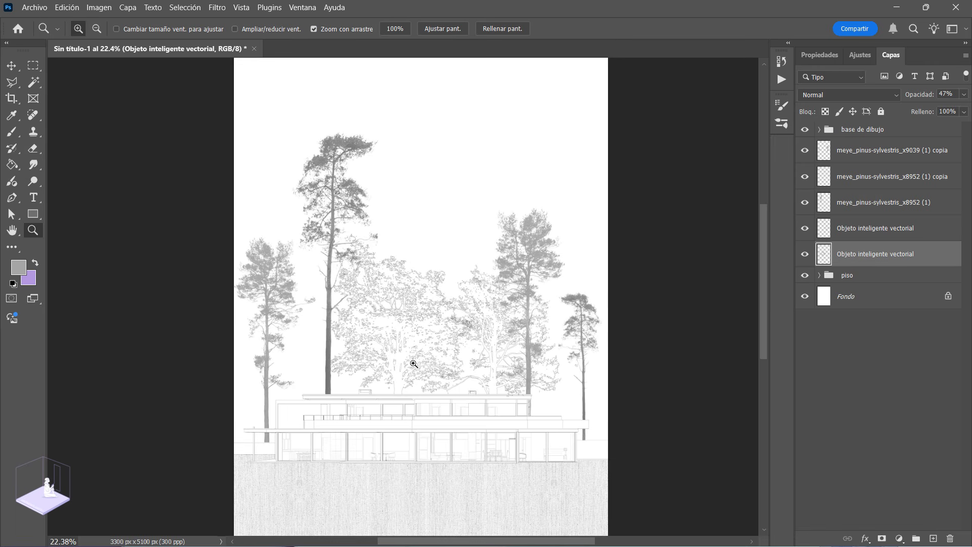
Step: Duplicate the large outlined tree's layer and place the copy beneath the original in the layer order
left_click(858, 233)
left_click(805, 228)
left_click(805, 228)
left_click(820, 253)
right_click(858, 253)
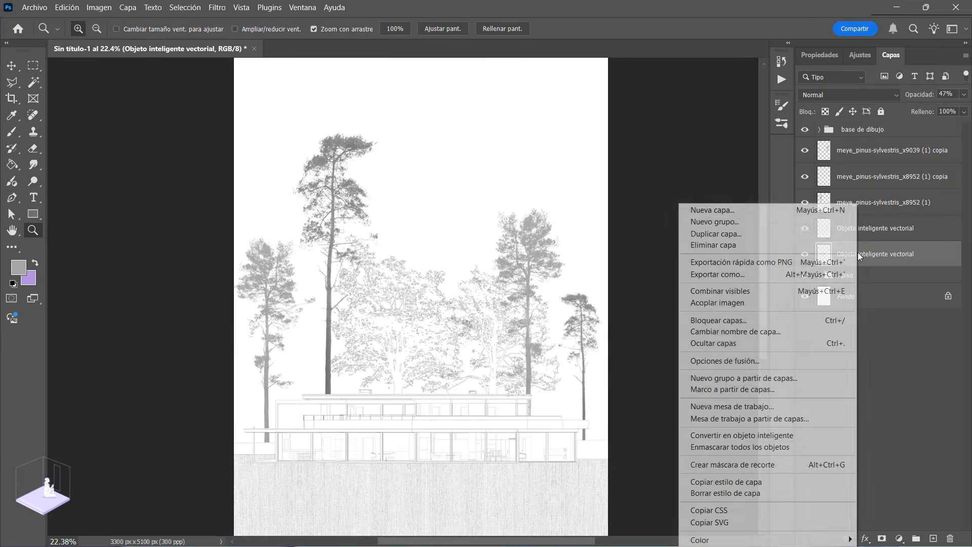
left_click(768, 236)
key("Return")
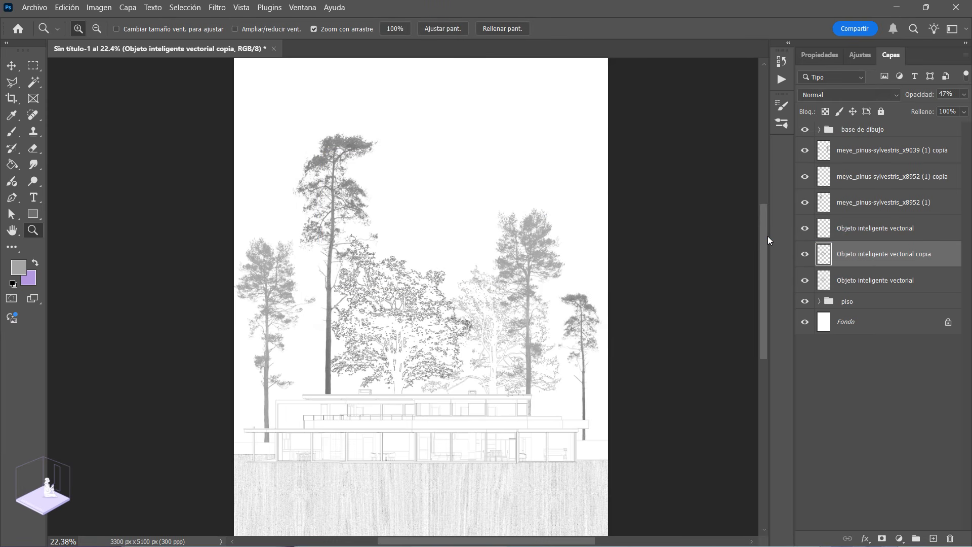
left_click_drag(878, 258, 866, 286)
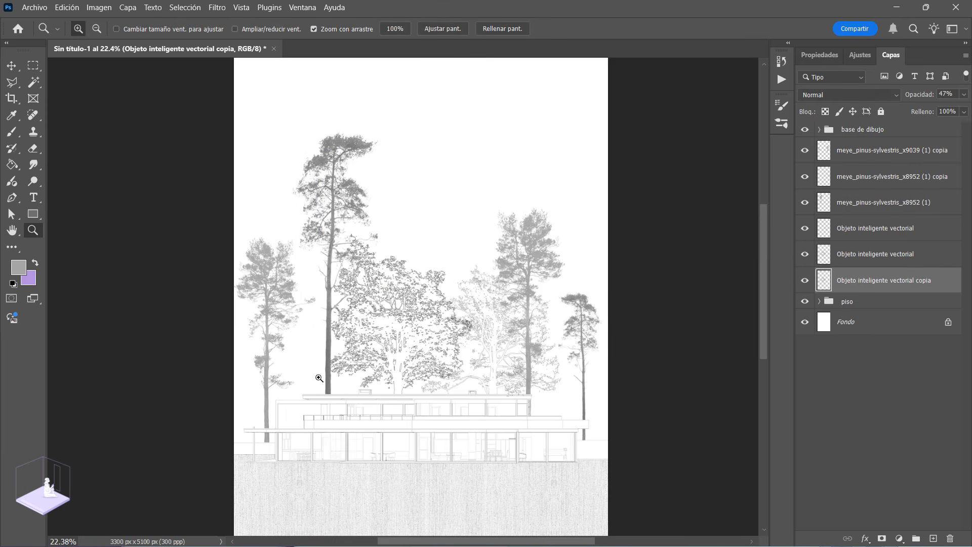
Step: Move the outlined tree copy behind the left pine at the page's left edge, at X 98 px and Y 2712 px
key("ctrl+t")
left_click_drag(444, 327, 337, 337)
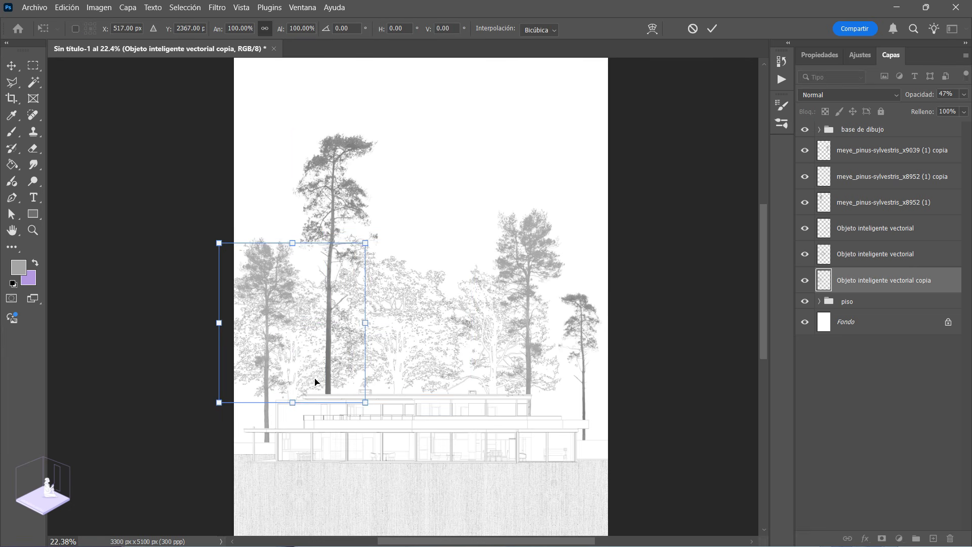
scroll(314, 382, "up", 2)
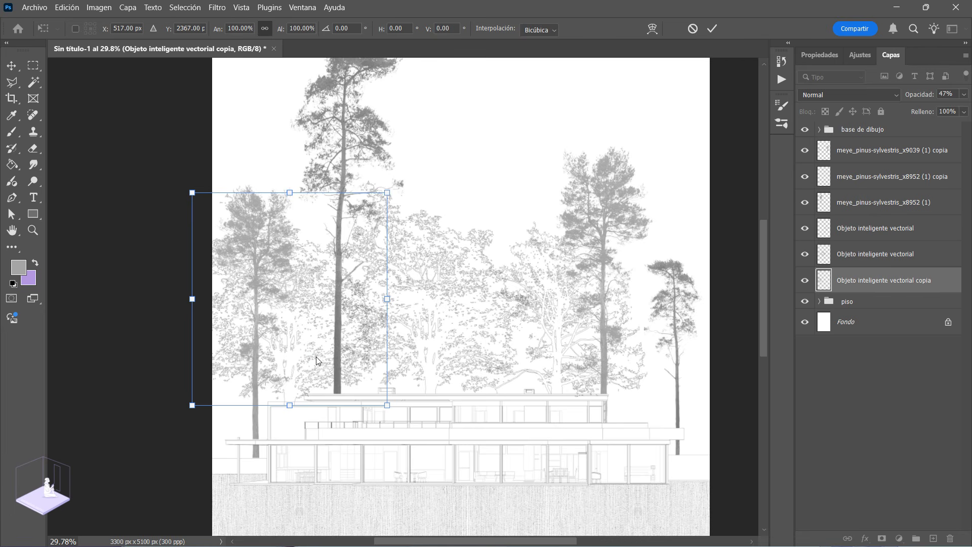
left_click_drag(304, 351, 249, 405)
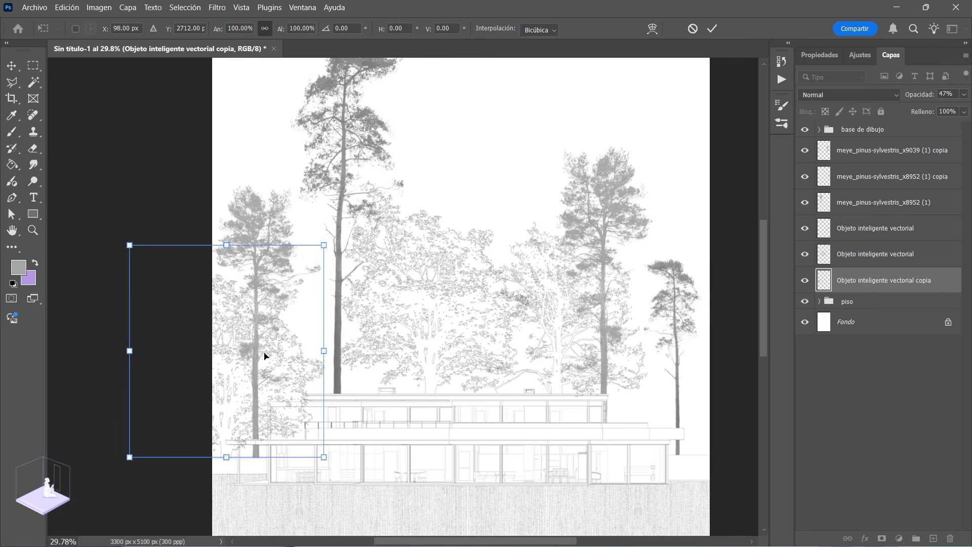
left_click(715, 28)
key("z")
Step: Reduce the outlined tree copy's opacity to 24% and shift it slightly to the right
left_click(964, 95)
left_click(914, 108)
left_click_drag(915, 108, 919, 107)
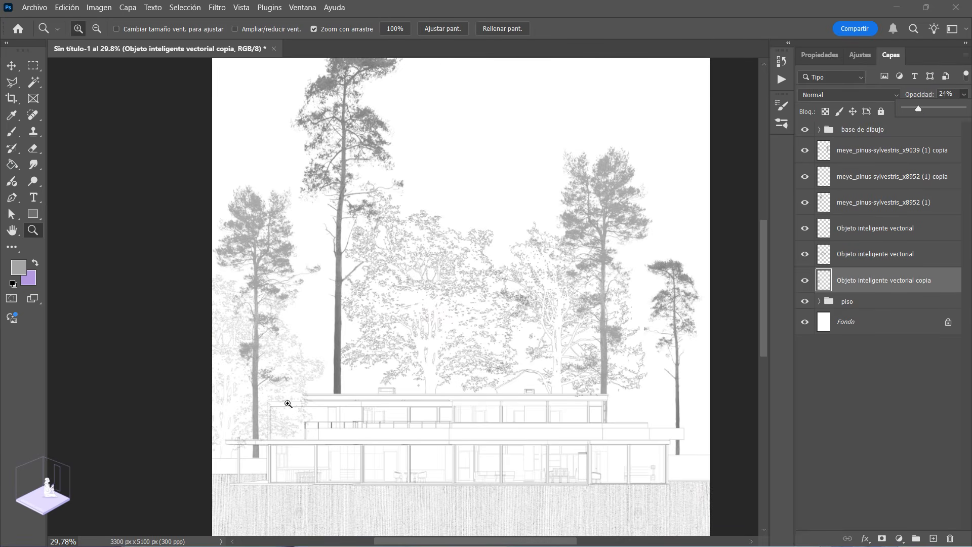
key("ctrl+t")
left_click_drag(235, 404, 255, 408)
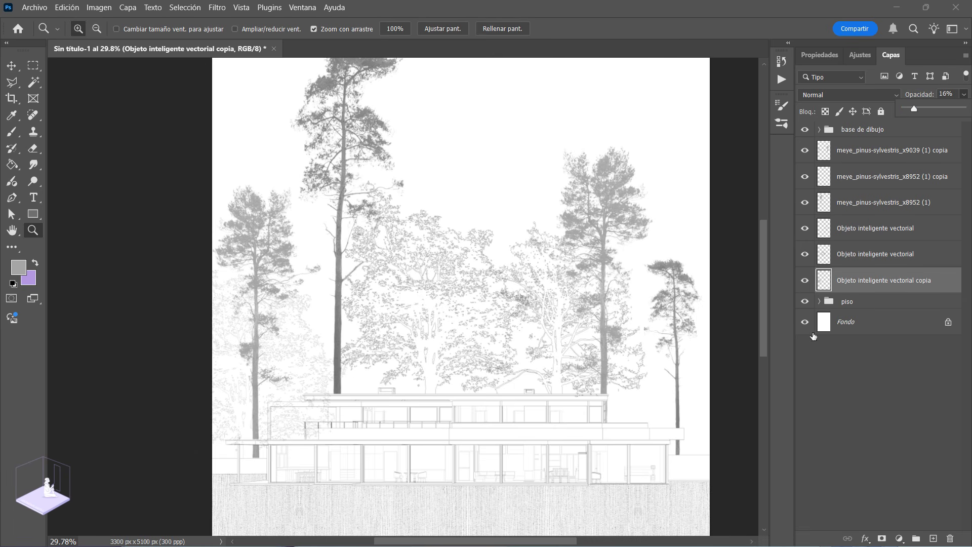
left_click(864, 255)
right_click(863, 255)
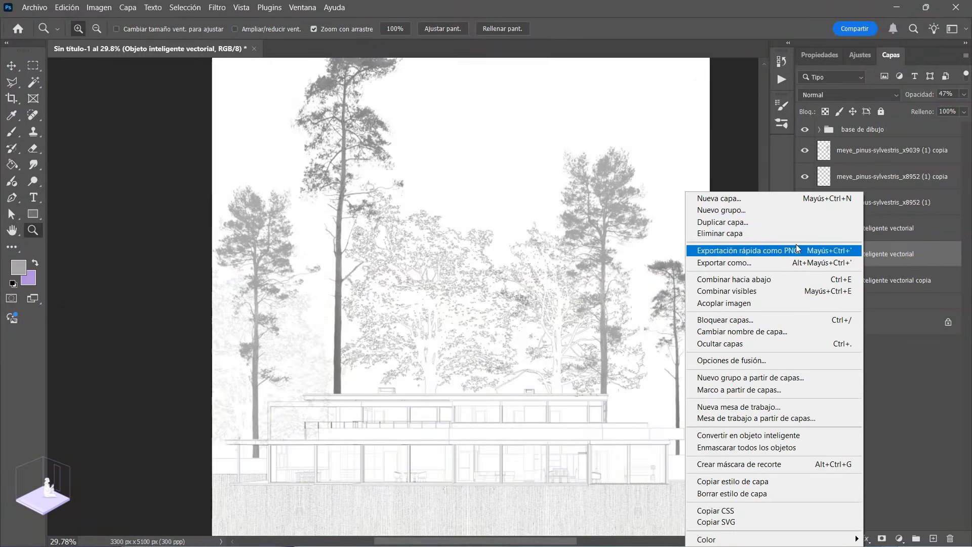
left_click(727, 223)
key("Return")
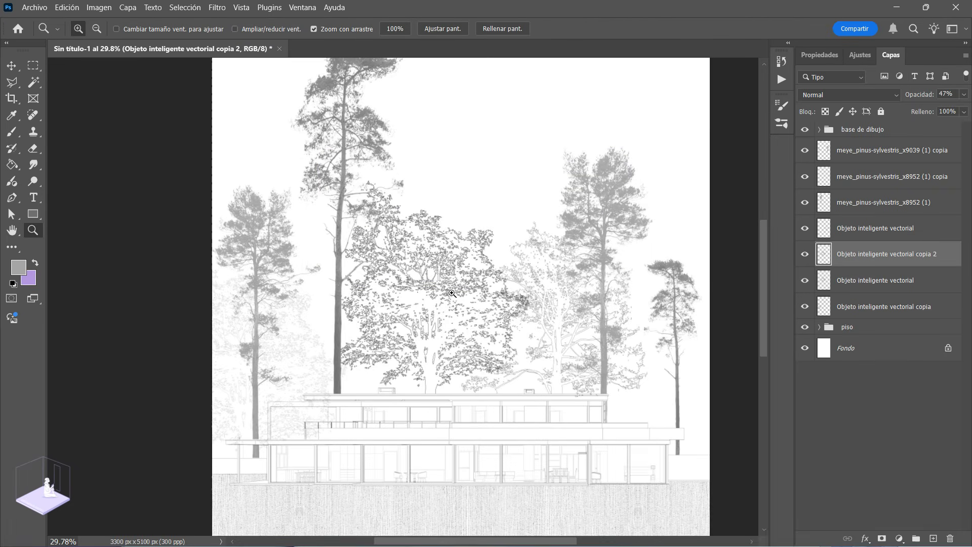
key("ctrl+z")
Step: Duplicate the smaller outlined tree's layer and place the copy beneath the other outlined tree layers
left_click(850, 238)
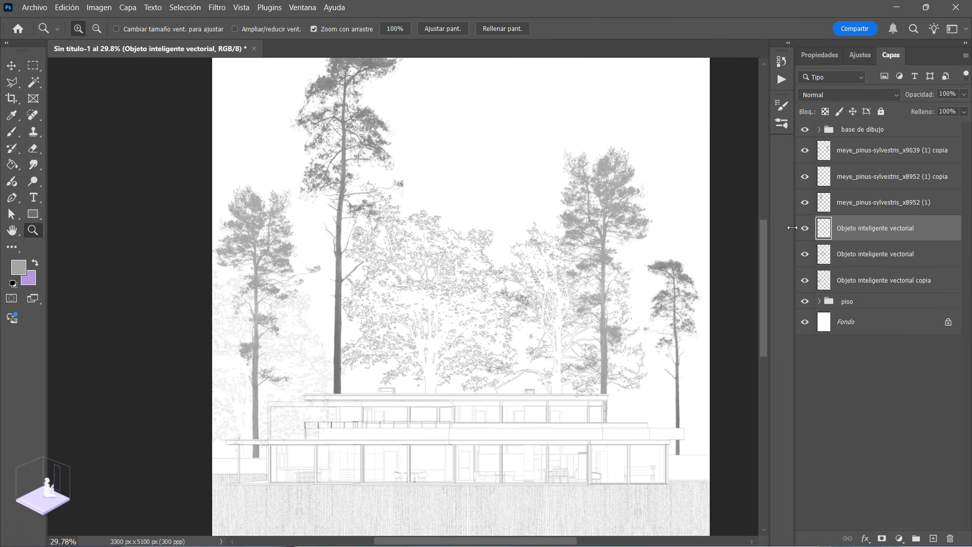
left_click(805, 228)
left_click(805, 228)
right_click(851, 231)
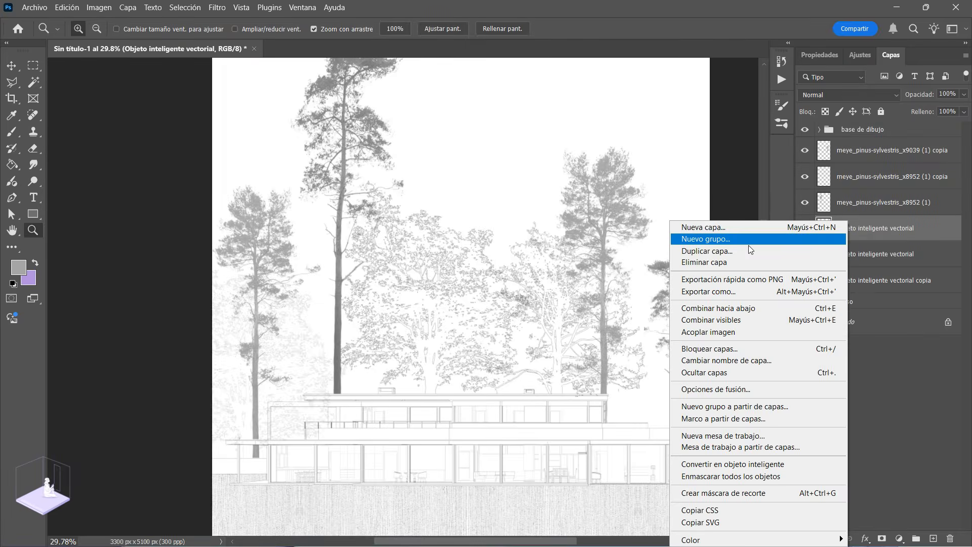
left_click(748, 251)
key("Return")
left_click_drag(847, 236, 840, 309)
Step: Scale the smaller outlined tree copy to 75.19% and move it behind the small right pine, at X 3055 px and Y 2960.14 px
left_click_drag(582, 344, 621, 364)
key("ctrl+t")
left_click_drag(707, 267, 683, 284)
left_click_drag(627, 360, 628, 384)
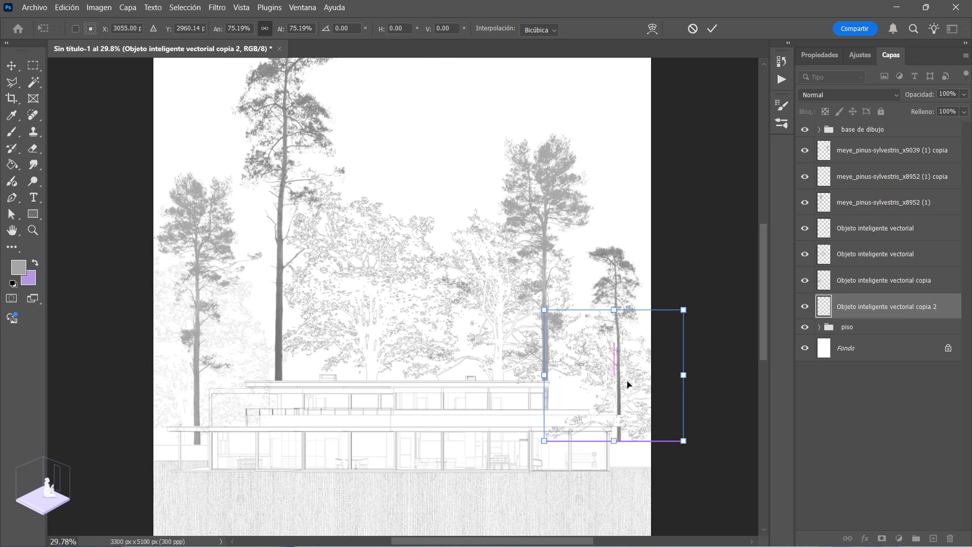
key("Return")
Step: Shift the scaled tree copy toward the page's right edge so its base meets the low wall, at Y 2973.88 px
key("z")
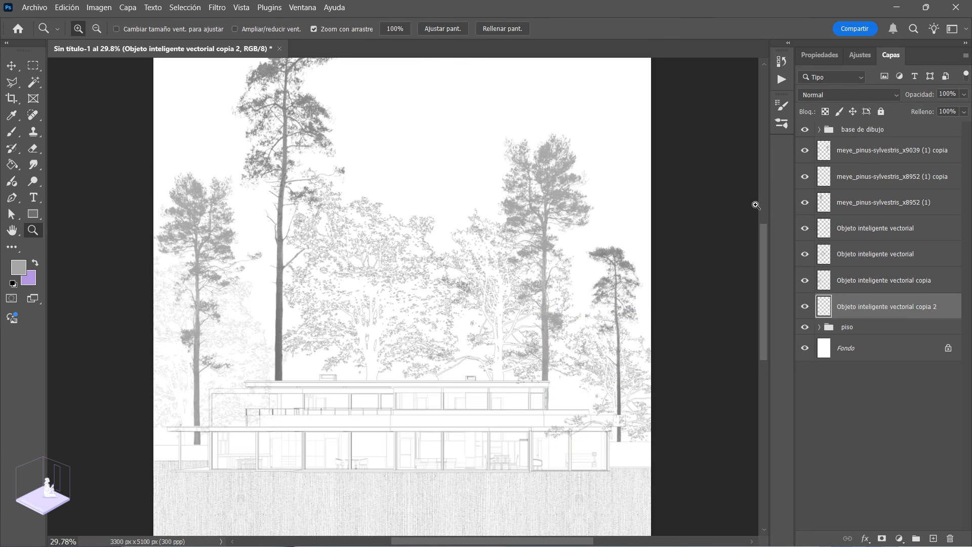
left_click_drag(646, 409, 463, 410)
key("ctrl+t")
left_click_drag(482, 350, 532, 356)
key("Up")
key("Up")
key("Up")
key("Up")
key("Up")
key("Up")
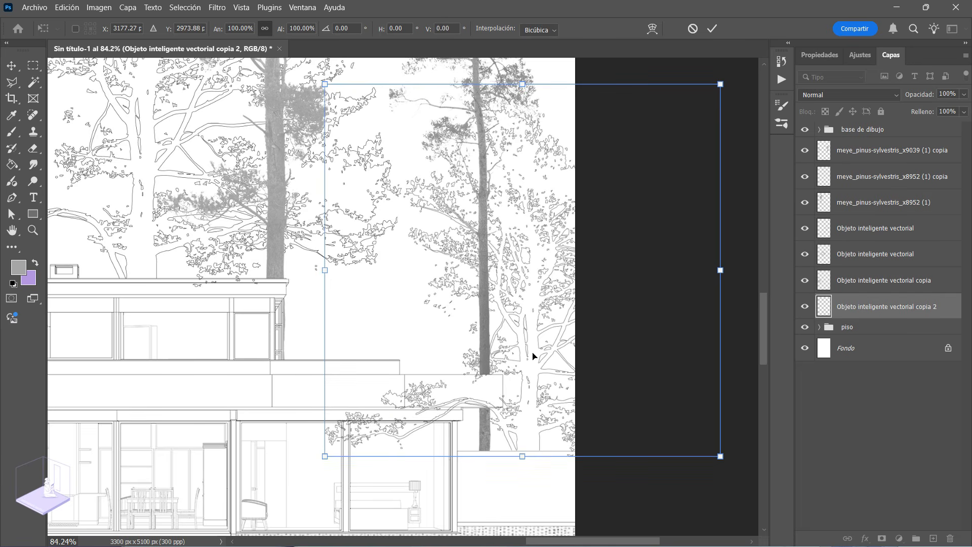
key("Return")
key("z")
Step: Reduce the opacity of the outlined tree copy at the right edge to 30%
left_click_drag(388, 282, 361, 270)
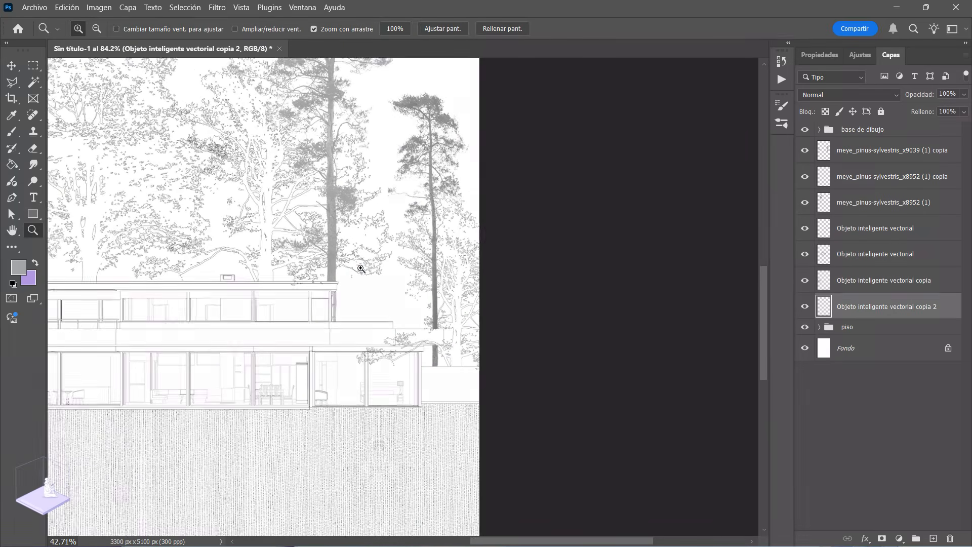
left_click(964, 96)
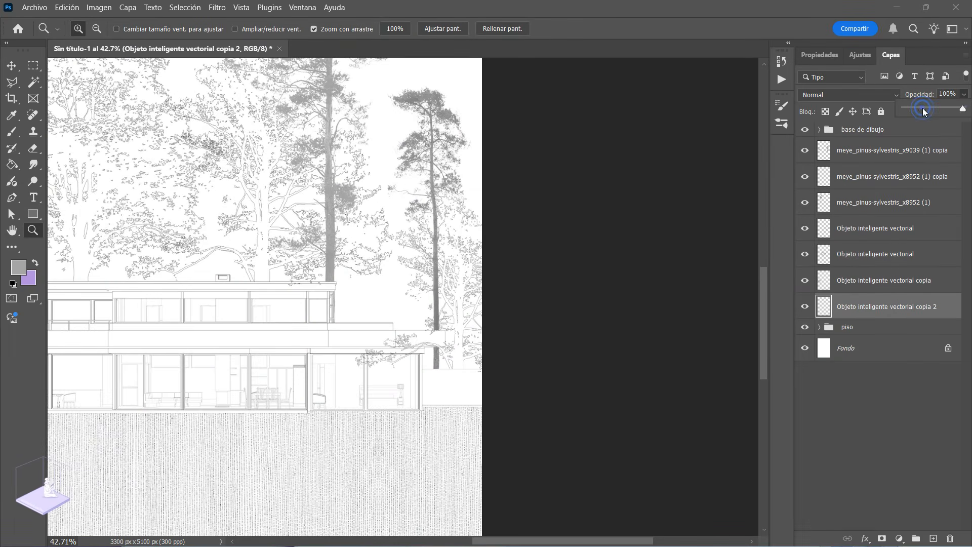
left_click(923, 109)
left_click_drag(467, 323, 237, 332)
left_click_drag(351, 289, 373, 305)
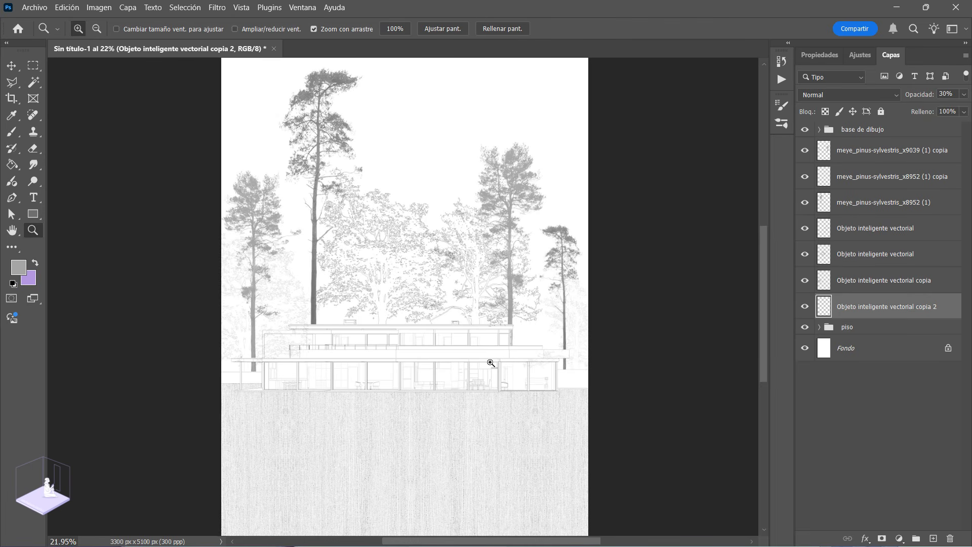
left_click_drag(324, 260, 355, 261)
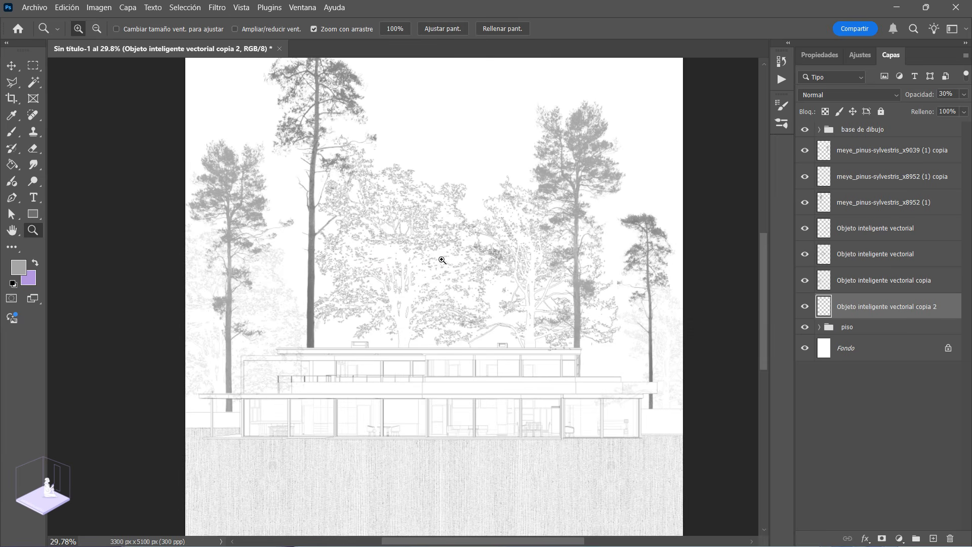
mouse_move(315, 326)
left_mouse_down()
mouse_move(412, 336)
mouse_move(369, 297)
mouse_move(310, 310)
mouse_move(307, 325)
left_mouse_up()
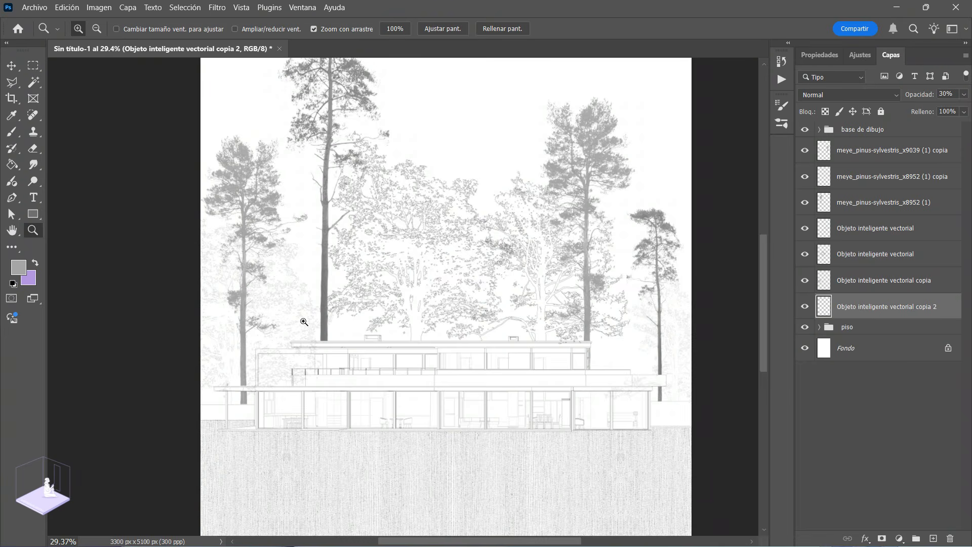
left_click_drag(420, 310, 357, 321)
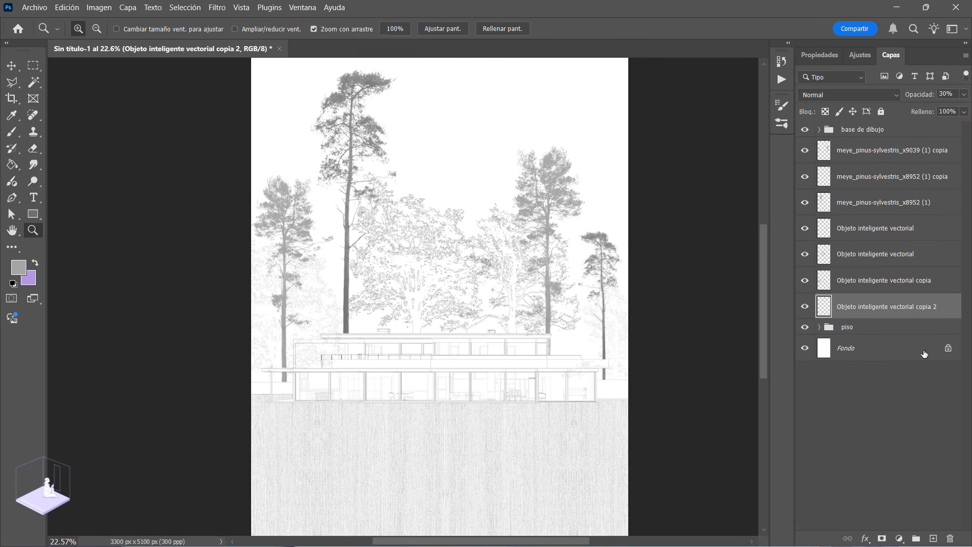
Step: Identify the faint outlined tree's layer at the page's left edge by toggling layer visibility, and duplicate it
left_click(879, 261)
left_click(805, 254)
left_click(805, 254)
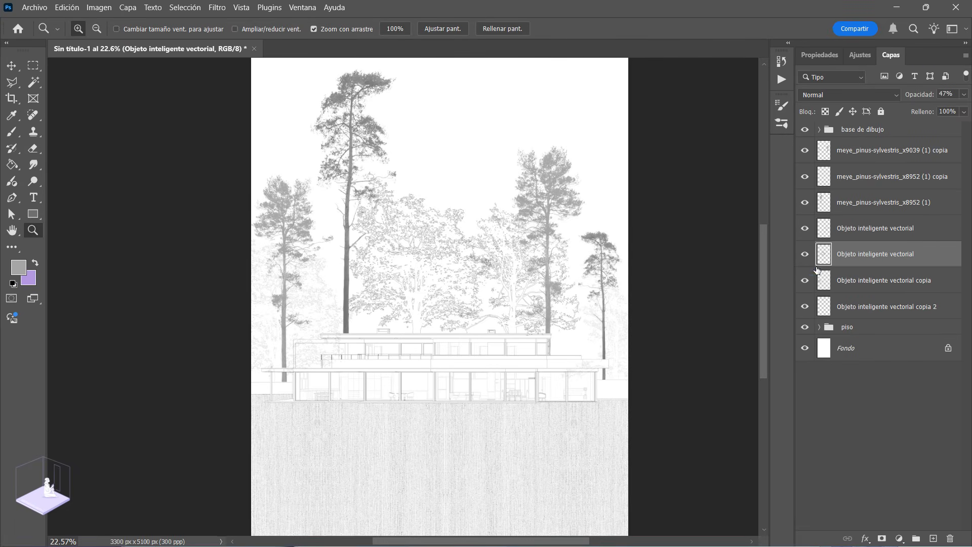
left_click(878, 280)
left_click(805, 280)
left_click(805, 280)
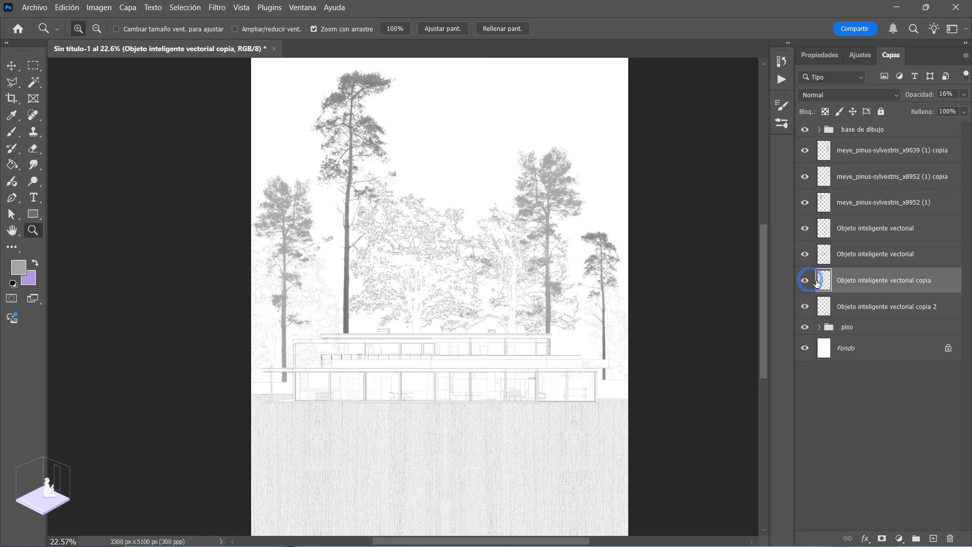
right_click(877, 285)
left_click(756, 220)
key("Return")
Step: Move the faint tree copy up between the large outlined tree and the right pine, and place its layer beneath the other trees
key("ctrl+t")
left_click_drag(301, 333, 525, 252)
key("Return")
key("z")
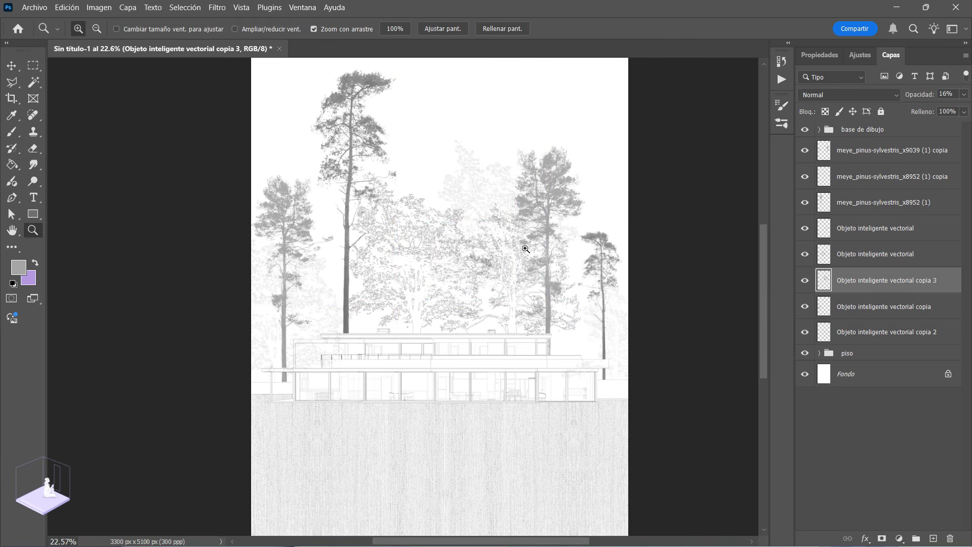
left_click_drag(882, 290, 881, 345)
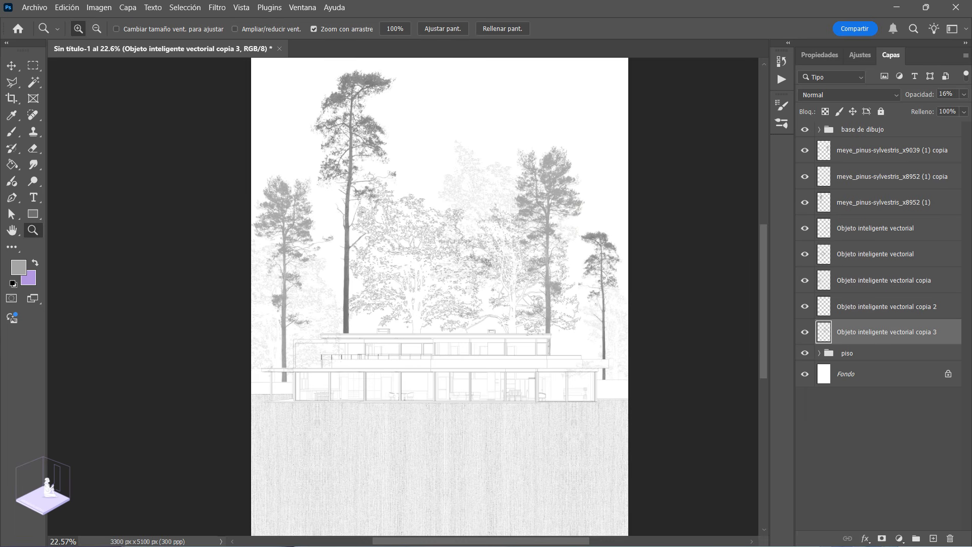
Step: Reduce the opacity of the faint background tree between the large outlined tree and the right pine to 7%
left_click(964, 95)
left_click(910, 108)
left_click_drag(910, 107, 909, 108)
left_click_drag(425, 219, 481, 234)
left_click_drag(454, 313, 424, 295)
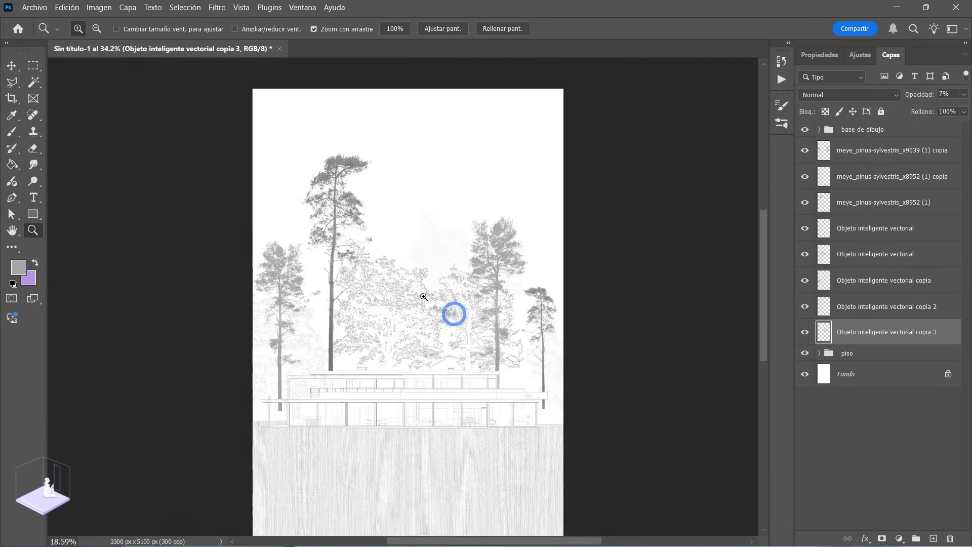
left_click_drag(342, 341, 371, 354)
left_click_drag(434, 357, 419, 348)
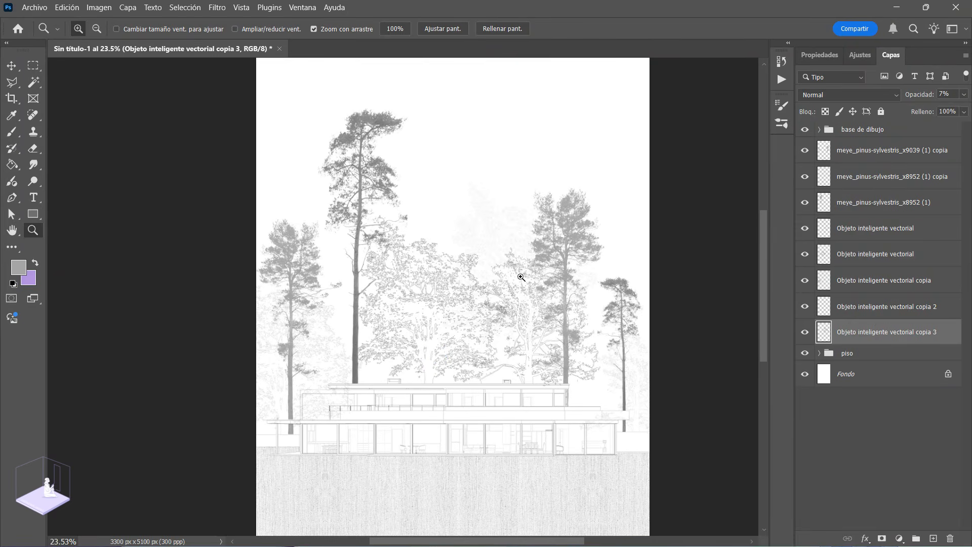
Step: Duplicate the faint background tree's layer and move the copy between the left pine and the tallest pine
right_click(884, 335)
left_click(740, 237)
key("Return")
key("ctrl+t")
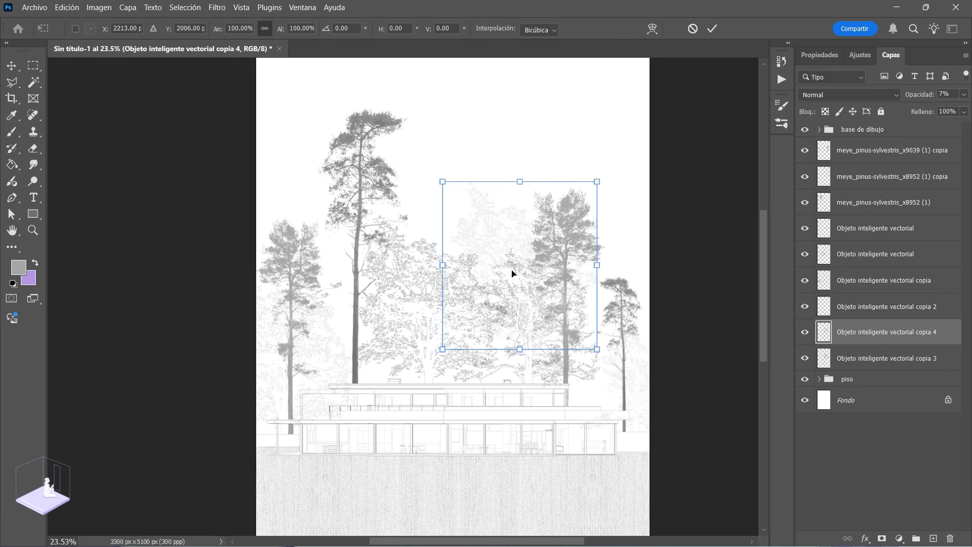
left_click_drag(502, 254, 349, 314)
scroll(344, 314, "up", 3)
scroll(345, 316, "up", 3)
key("alt+space")
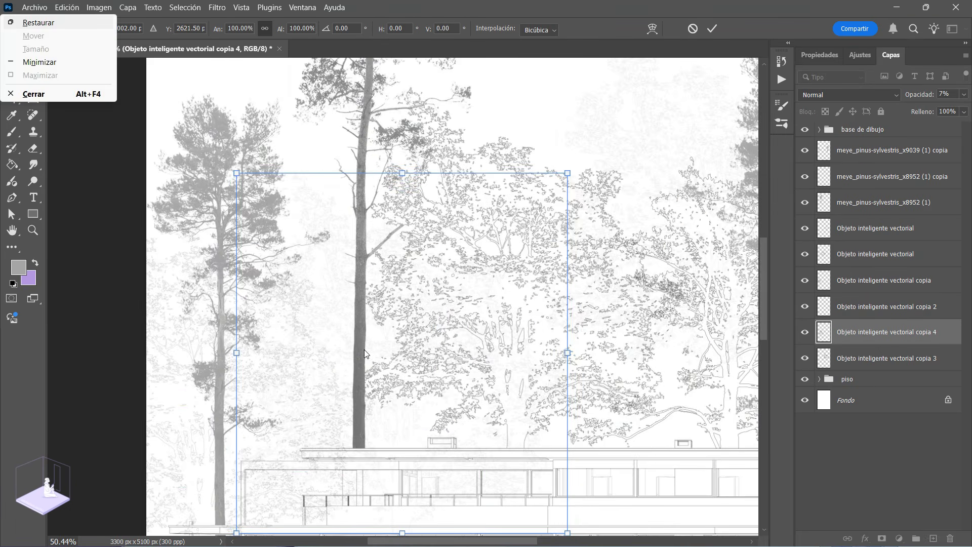
left_click(720, 21)
left_click(718, 31)
key("z")
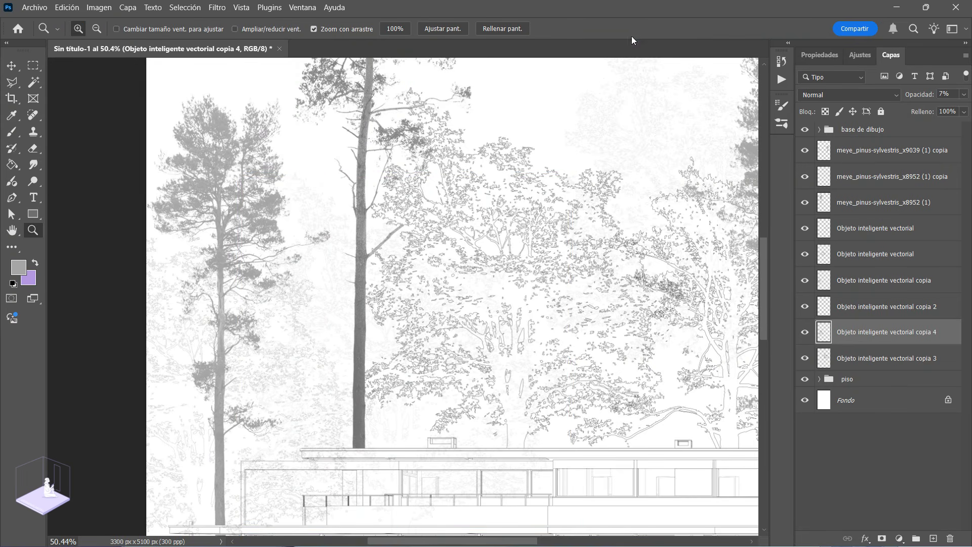
Step: Set the opacity of the new background tree copy beside the tallest pine to 8%
left_click(964, 94)
left_click(442, 334, "alt")
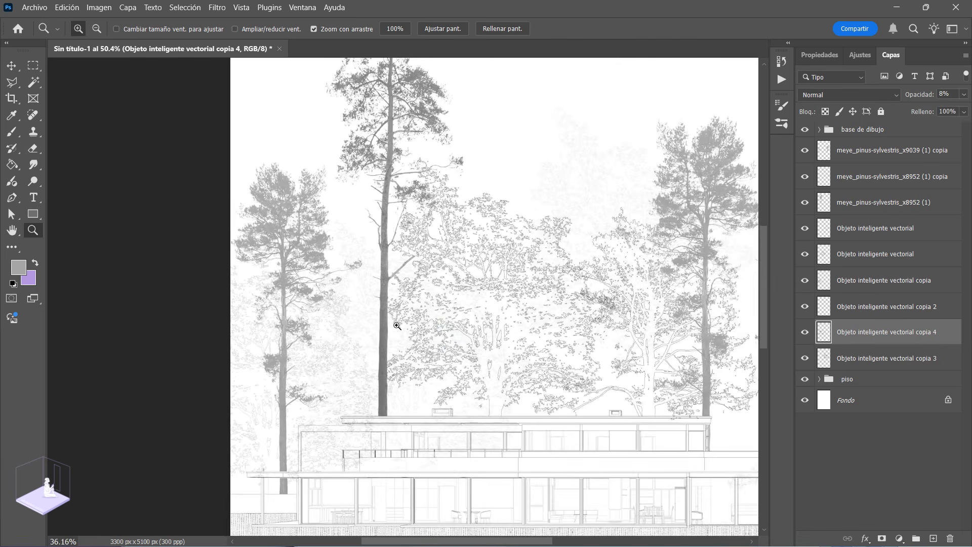
left_click(353, 347, "alt")
left_click_drag(467, 331, 617, 378)
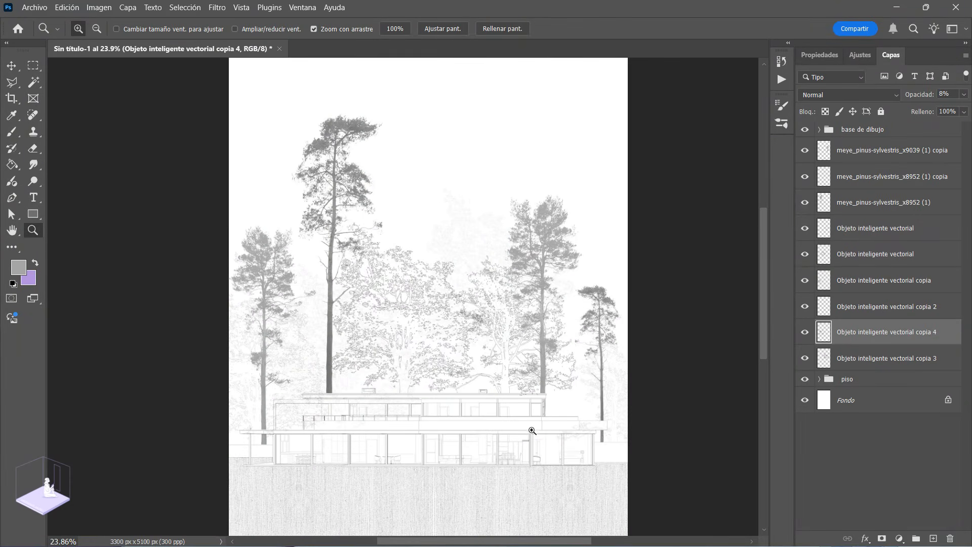
Step: Select the left end of the lower roof slab and the wall post beneath it with the Rectangular Marquee tool
left_click_drag(242, 387, 308, 449)
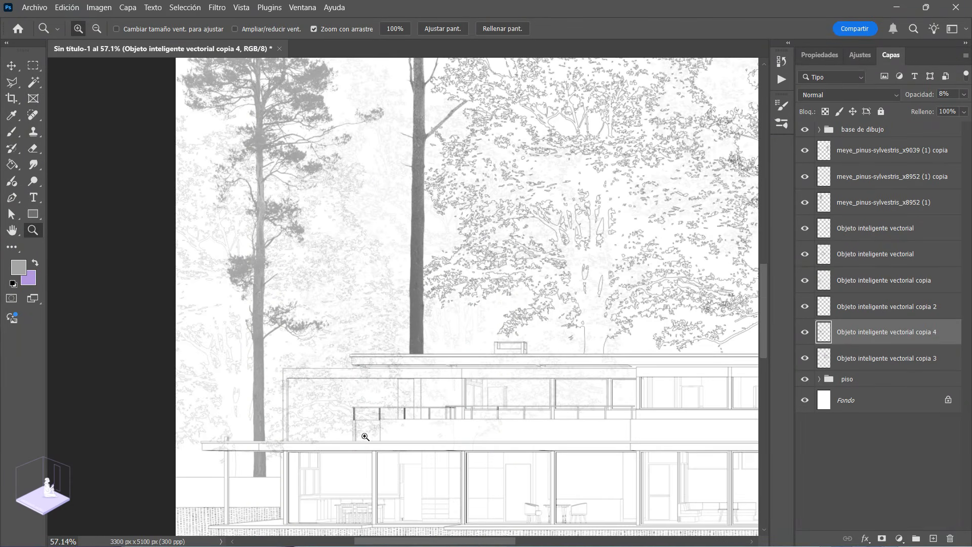
left_click_drag(432, 451, 375, 349)
left_click_drag(271, 348, 338, 383)
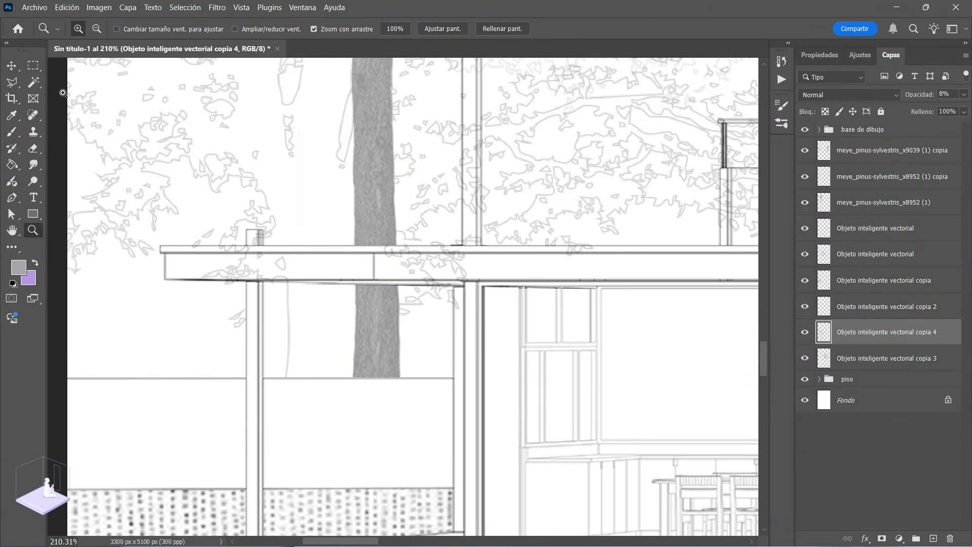
left_click(37, 65)
left_click_drag(165, 245, 541, 279)
left_click_drag(455, 277, 466, 333)
left_click_drag(601, 254, 340, 389)
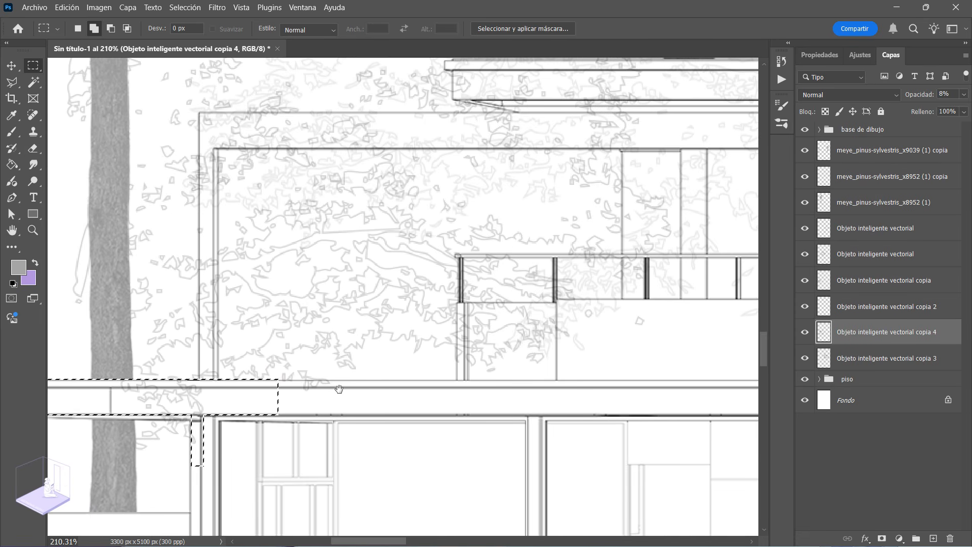
Step: Add the upper floor's left frame and the left end of the top roof slab to the selection
left_click_drag(199, 113, 218, 392)
left_click_drag(199, 112, 714, 148)
left_click_drag(619, 148, 537, 239)
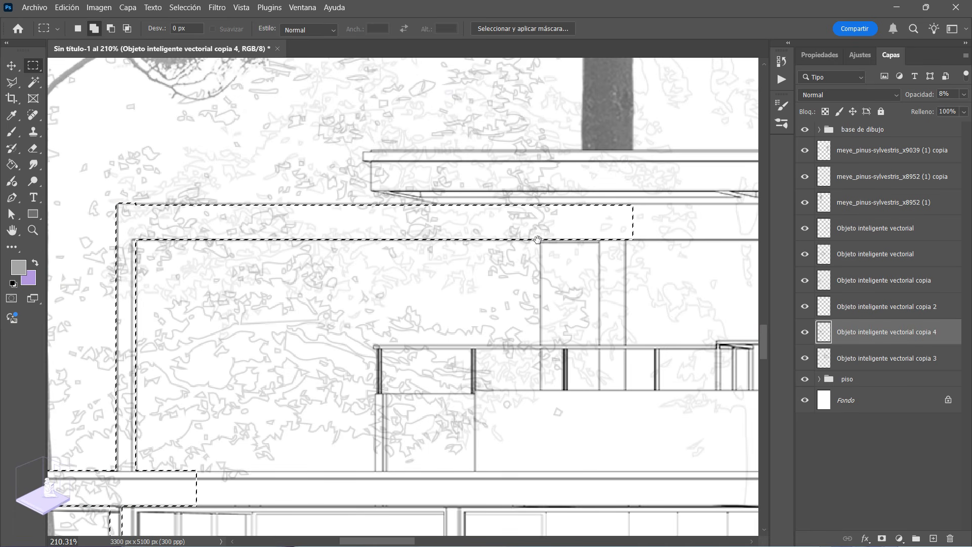
left_click_drag(373, 149, 671, 191)
left_click_drag(420, 191, 667, 227)
left_click_drag(623, 263, 415, 262)
Step: Add the upper-floor façade and the balcony band beneath it to the selection
left_click_drag(332, 228, 720, 506)
left_click_drag(441, 421, 536, 333)
left_click_drag(264, 310, 455, 404)
left_click_drag(578, 380, 324, 362)
left_click_drag(247, 234, 663, 404)
left_click_drag(361, 220, 512, 223)
Step: Add the left chimney and the right end of the lower roof with its glazing to the selection
left_click_drag(300, 197, 335, 297)
left_click_drag(331, 247, 499, 295)
left_click_drag(487, 254, 523, 296)
left_click_drag(486, 343, 244, 281)
left_click_drag(572, 362, 709, 360)
left_click_drag(480, 130, 63, 74)
left_click_drag(244, 203, 527, 391)
left_click_drag(614, 264, 499, 354)
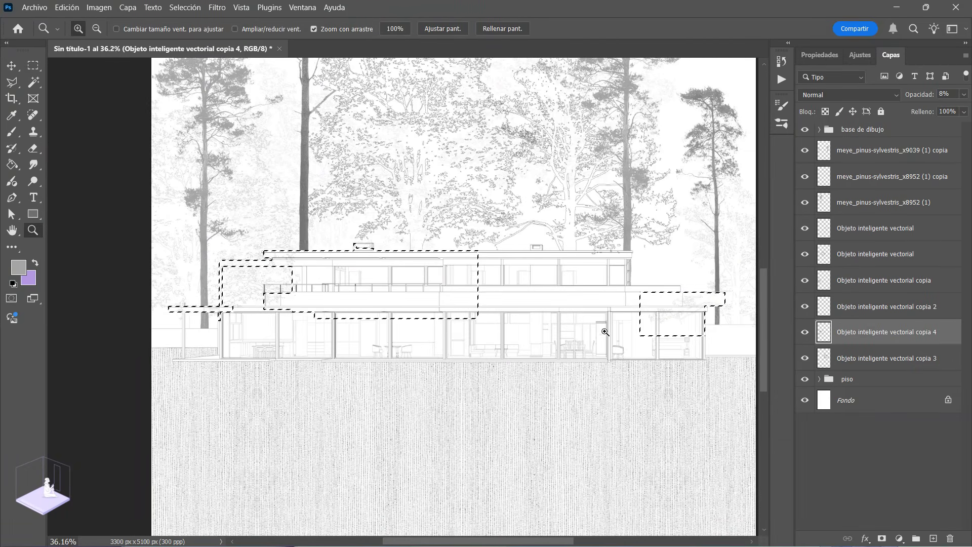
Step: Clear the selected house areas from the outlined tree layers and the pine layer, and release the selection
left_click(877, 358)
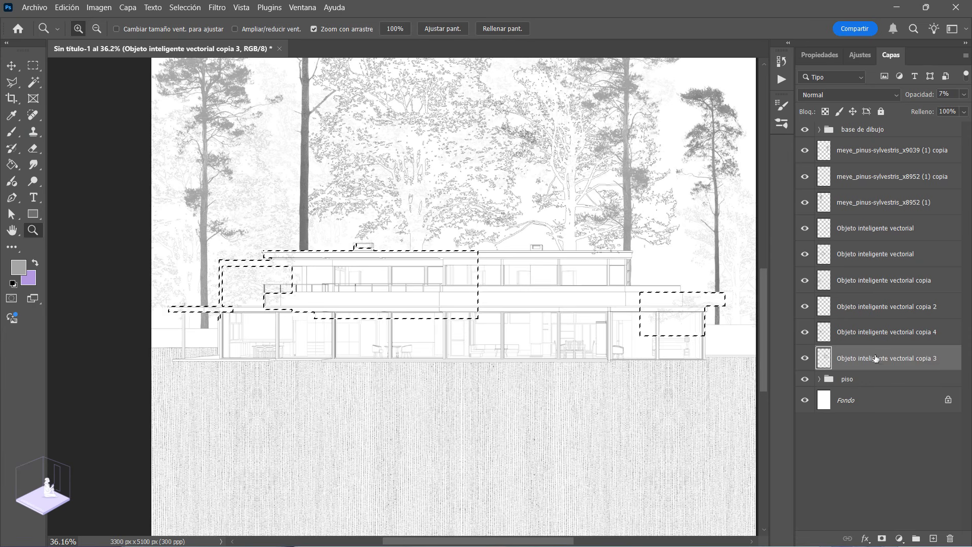
left_click(894, 282)
left_click(880, 263)
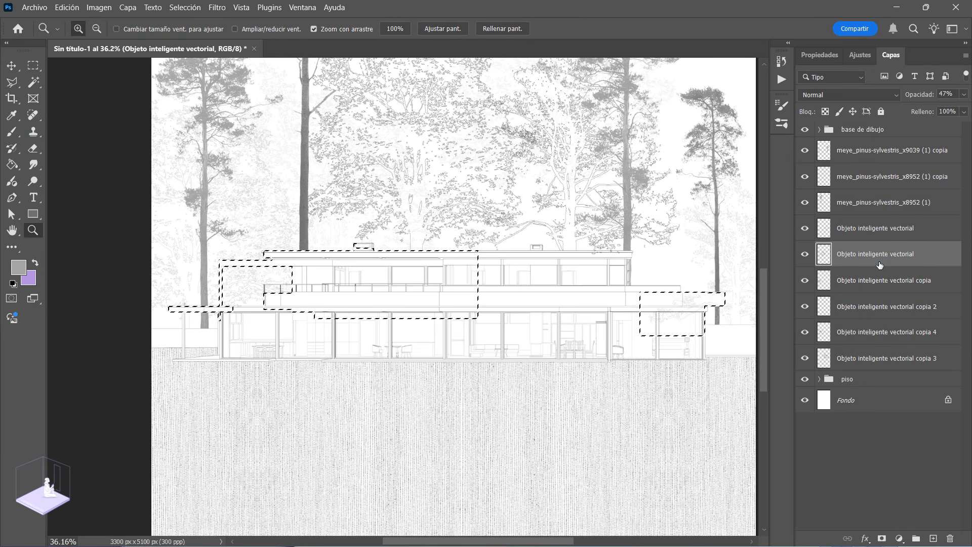
left_click(867, 229)
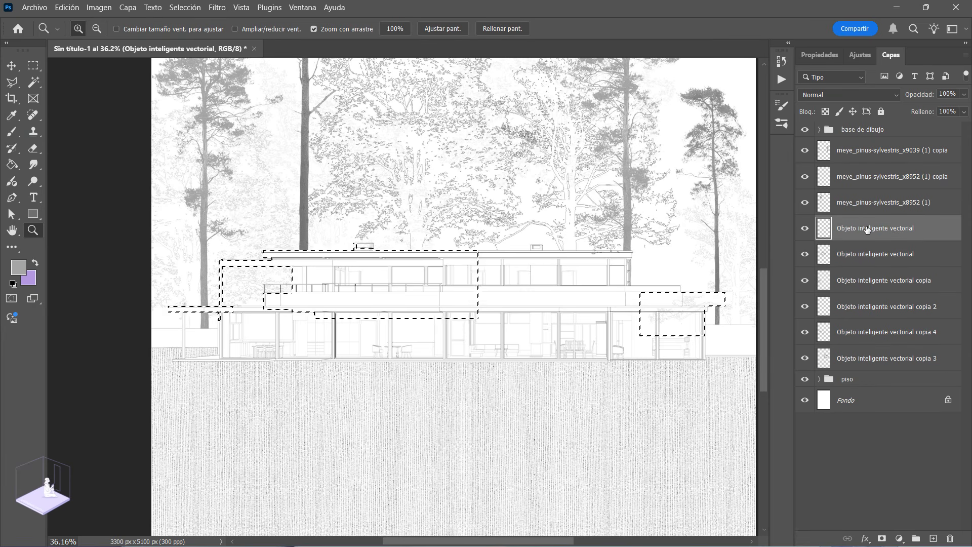
left_click(856, 205)
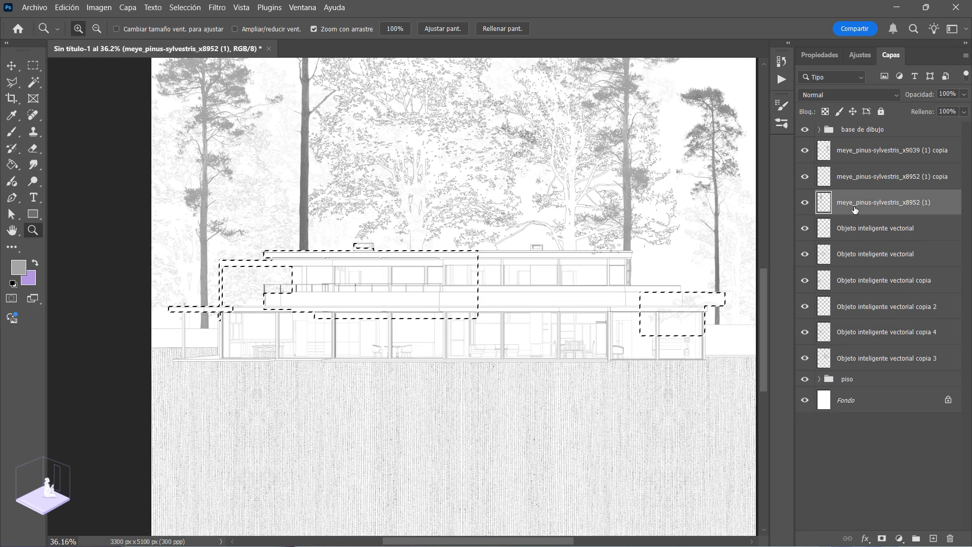
key("ctrl+d")
left_click_drag(386, 381, 368, 369)
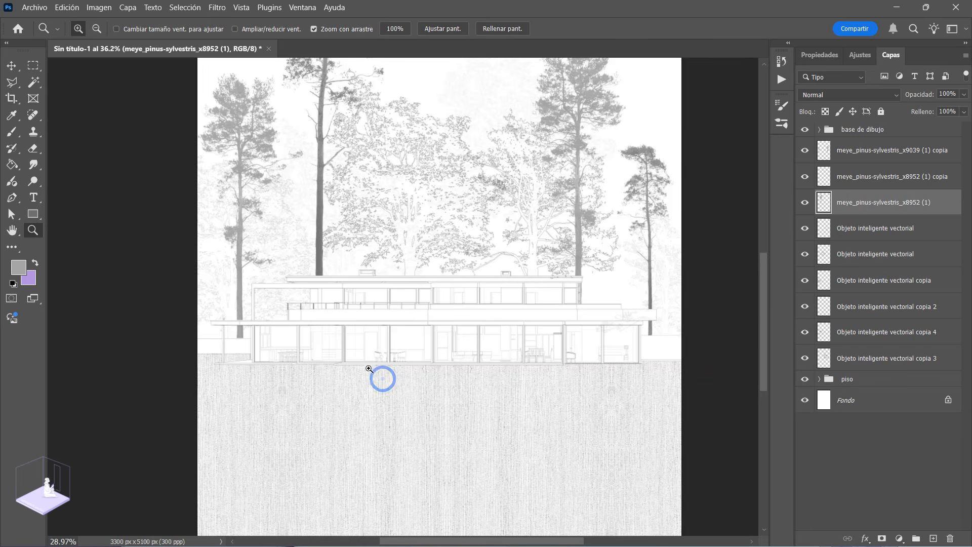
left_click_drag(541, 321, 396, 361)
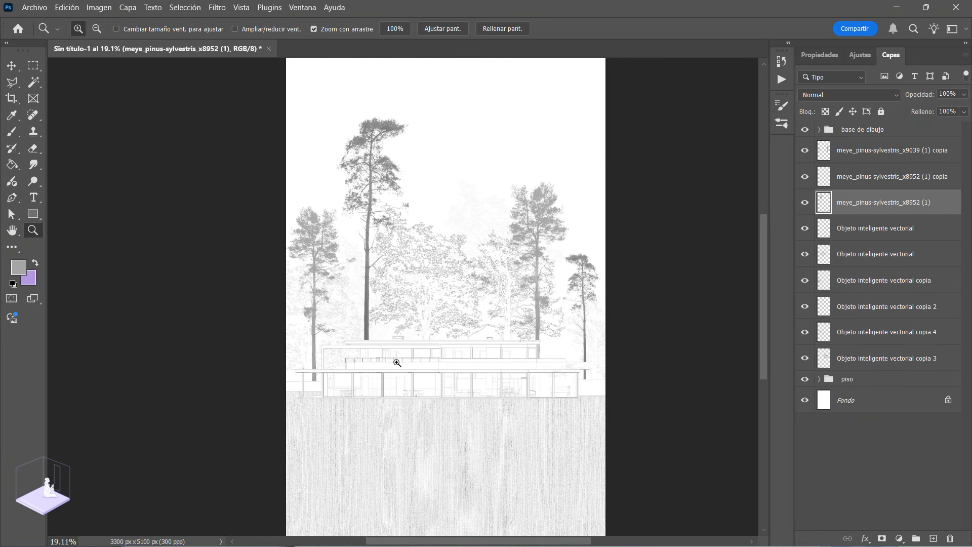
Step: Examine the house façade and the cleared trees behind it at overview and closer scales
left_click_drag(486, 249, 520, 282)
left_click_drag(465, 395, 448, 376)
left_click_drag(454, 439, 446, 327)
left_click_drag(655, 383, 653, 370)
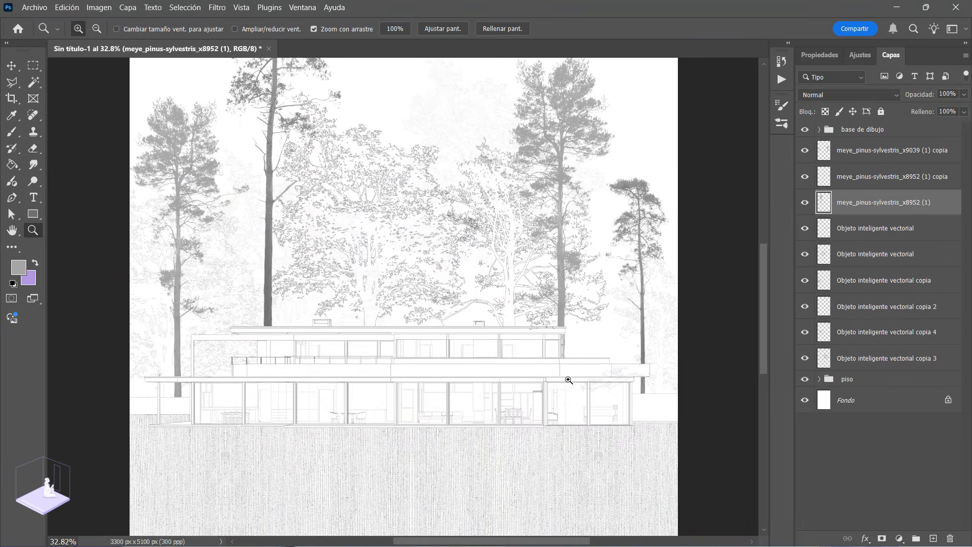
left_click_drag(591, 341, 553, 357)
left_click_drag(345, 355, 425, 356)
left_click_drag(363, 385, 339, 371)
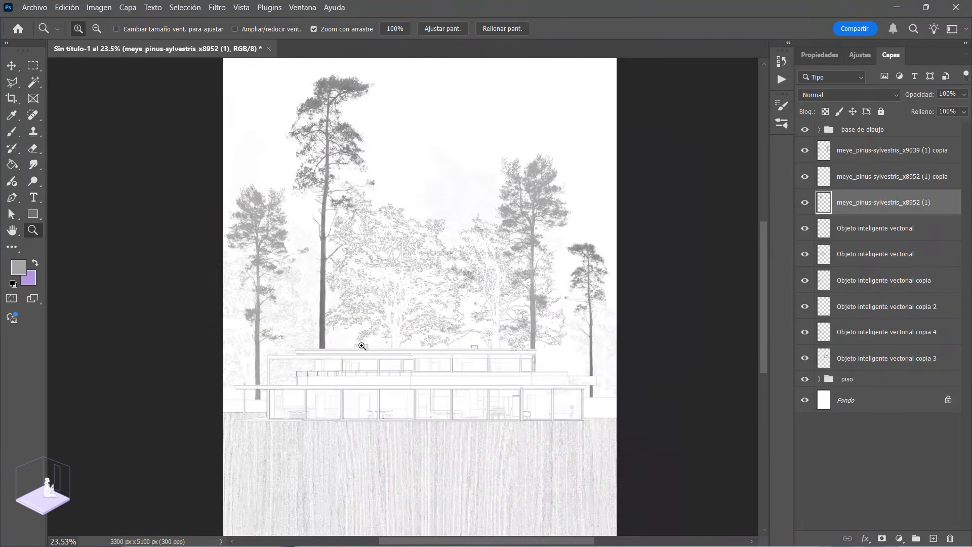
left_click_drag(417, 381, 434, 395)
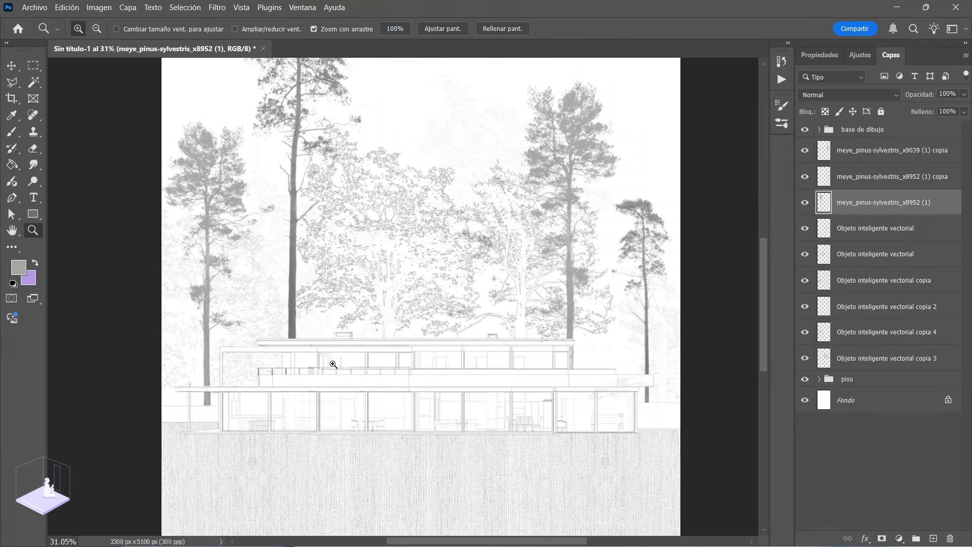
left_click_drag(450, 360, 433, 361)
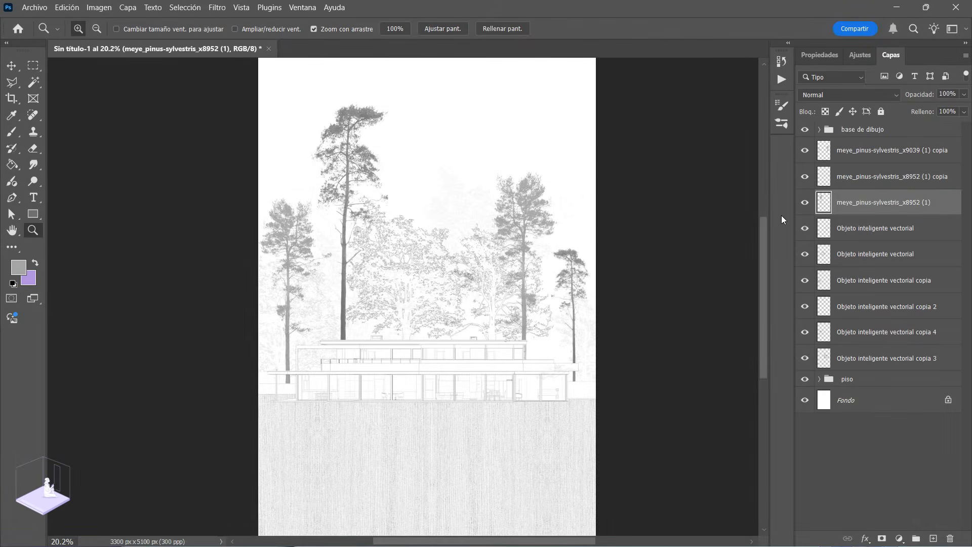
Step: Group the three pine layers and the six outlined tree layers into a group named "arboles"
left_click(840, 161, "shift")
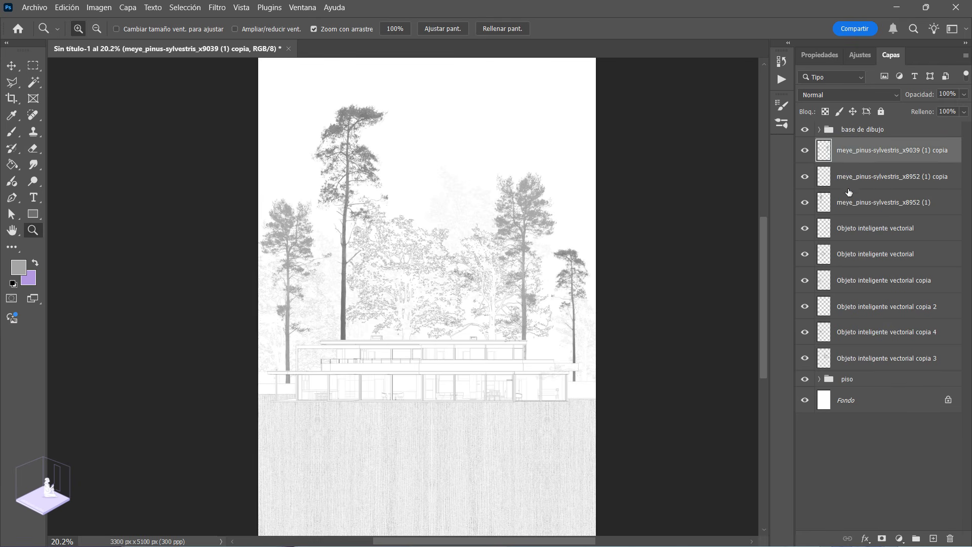
left_click(861, 225, "ctrl")
left_click(855, 256, "ctrl")
left_click(858, 276, "ctrl")
left_click(863, 304, "ctrl")
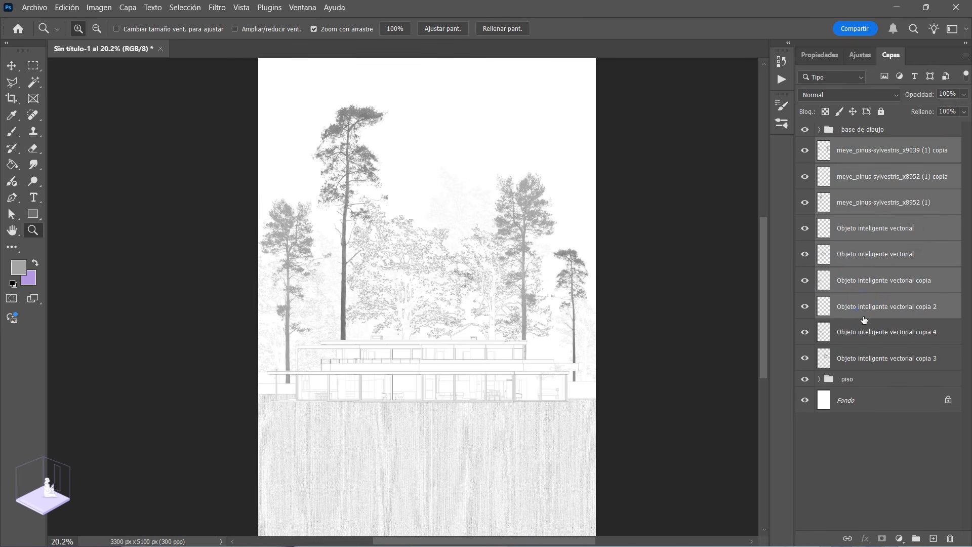
left_click(865, 335, "ctrl")
left_click(866, 357, "ctrl")
key("ctrl+g")
double_click(849, 146)
type("arboles")
key("Return")
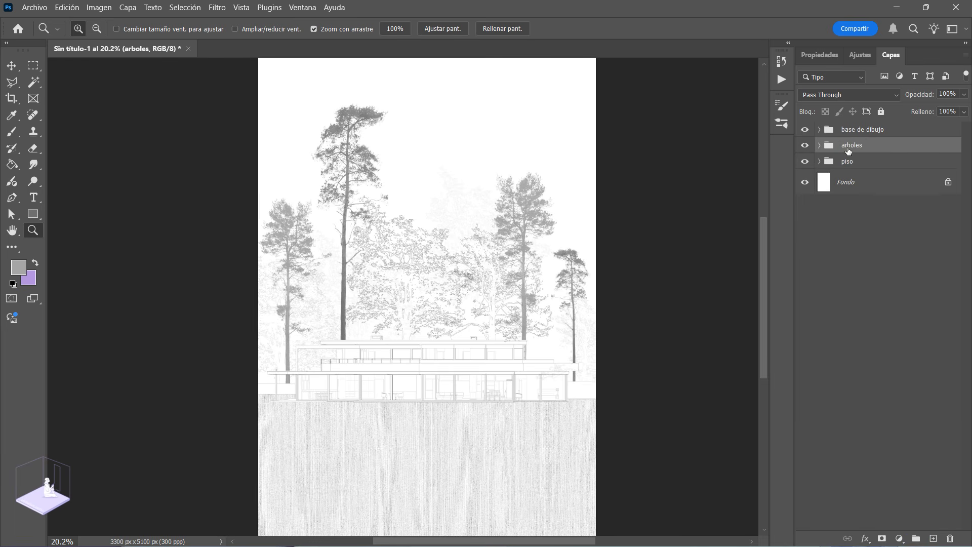
Step: Check the tree group by hiding and showing it, and add a new empty layer directly above it
left_click(806, 145)
left_click(806, 145)
left_click_drag(434, 405, 304, 267)
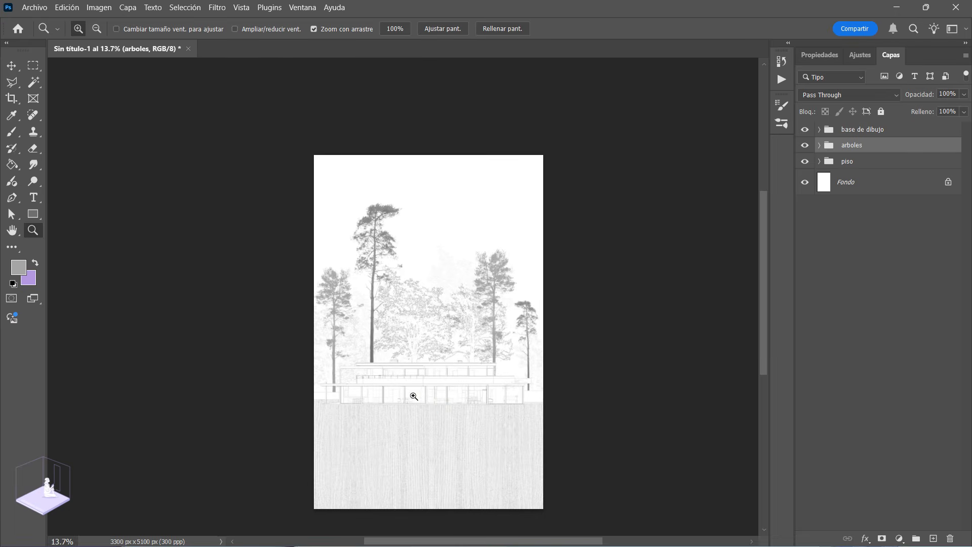
left_click_drag(414, 396, 472, 434)
left_click_drag(445, 401, 763, 250)
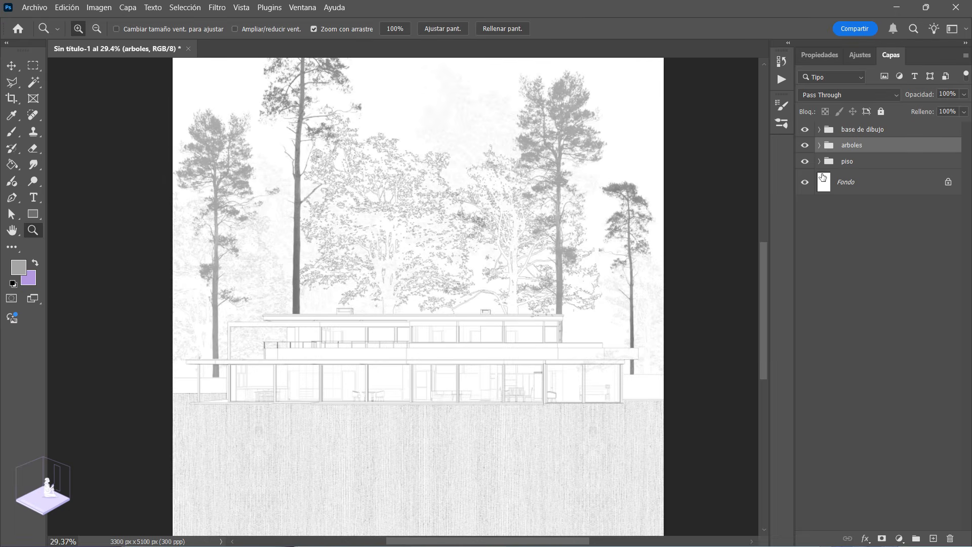
left_click(934, 538)
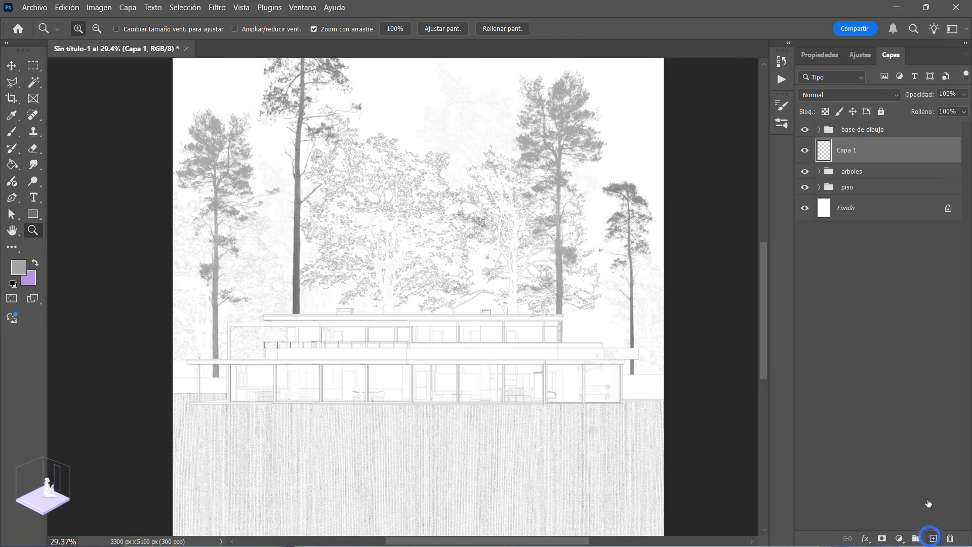
Step: Make a rectangular selection of the fascia band beneath the top roof slab, from near the slab's left end to the projecting right-hand façade
left_click_drag(306, 350, 314, 348)
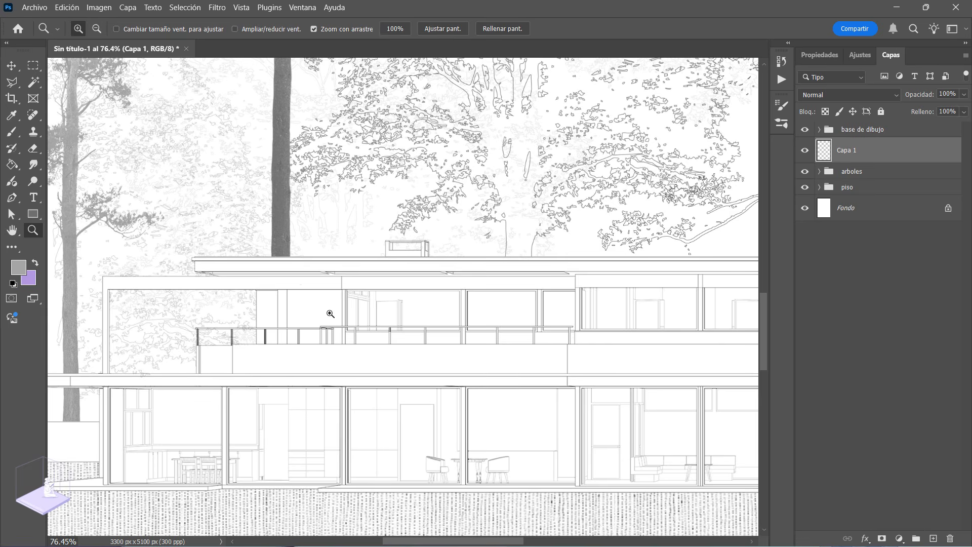
left_click_drag(337, 332, 287, 310)
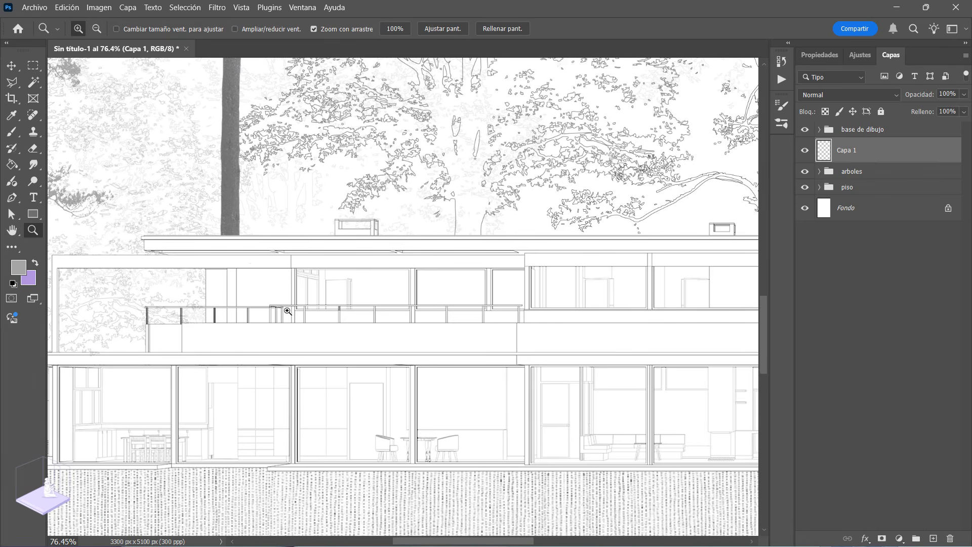
left_click_drag(282, 289, 236, 290)
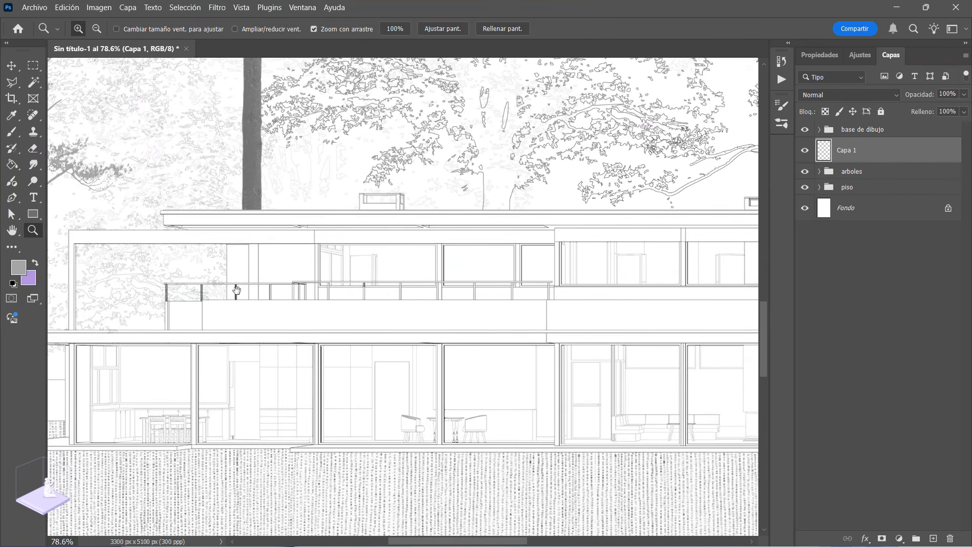
left_click_drag(330, 274, 314, 269)
left_click_drag(389, 252, 426, 276)
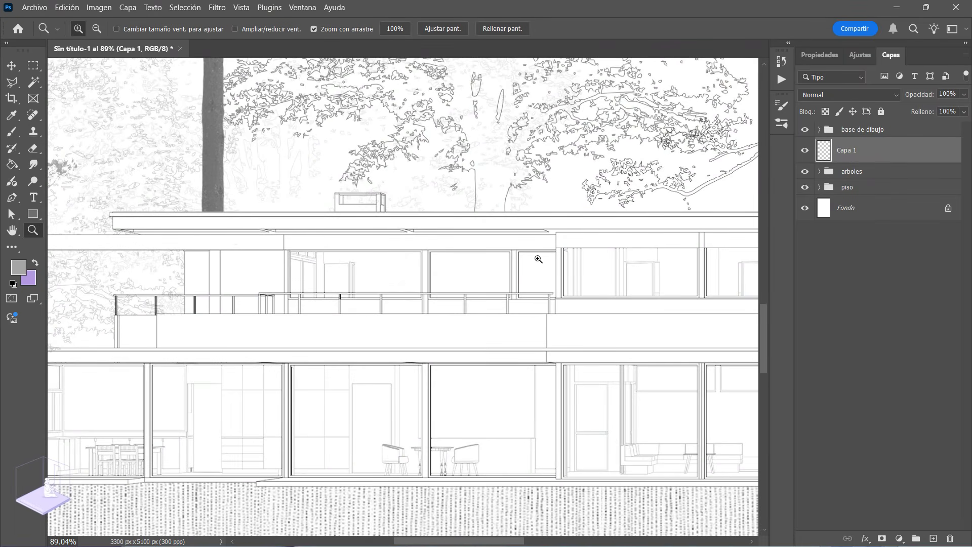
left_click_drag(554, 239, 597, 252)
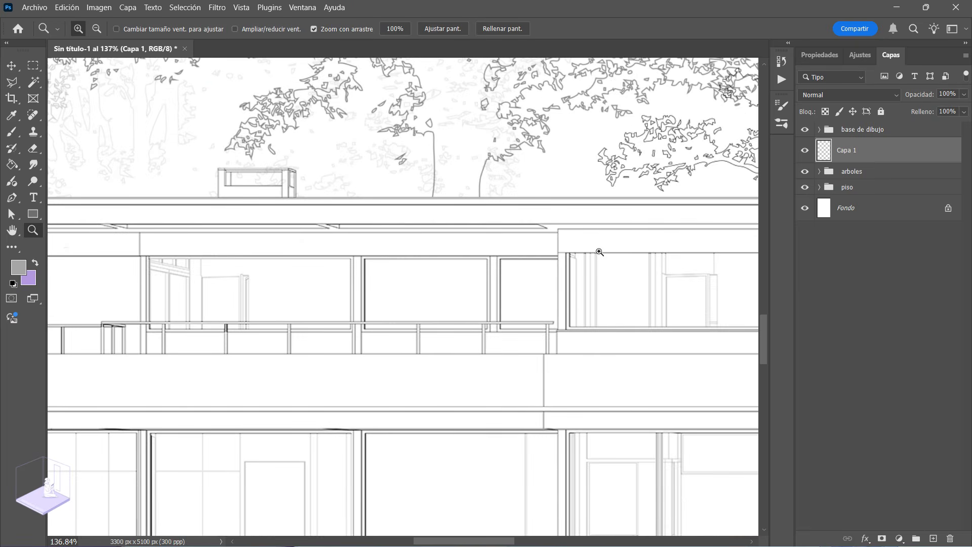
left_click_drag(536, 269, 456, 291)
mouse_move(312, 291)
left_mouse_down()
mouse_move(336, 304)
mouse_move(329, 297)
left_mouse_up()
left_click_drag(238, 298, 312, 285)
left_click_drag(76, 166, 87, 162)
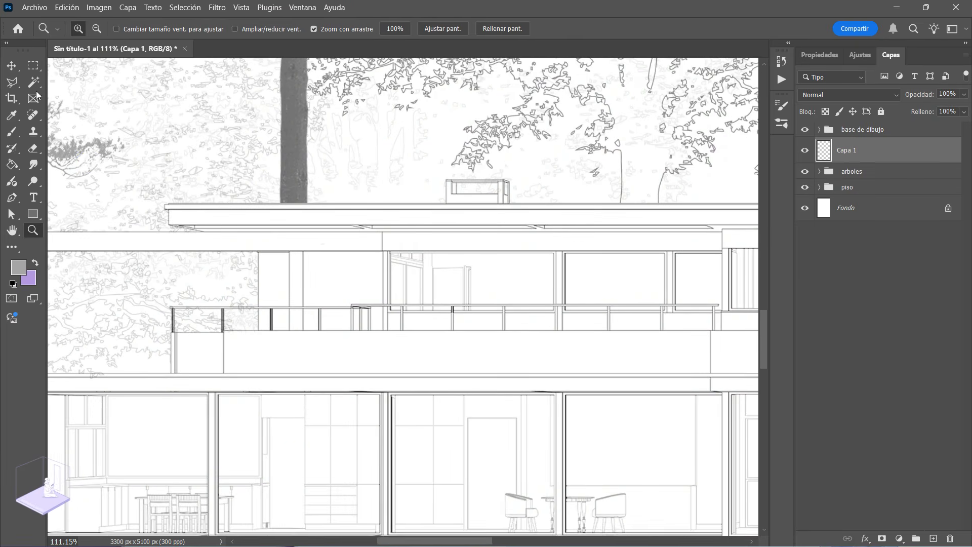
key("m")
left_click_drag(199, 232, 722, 252)
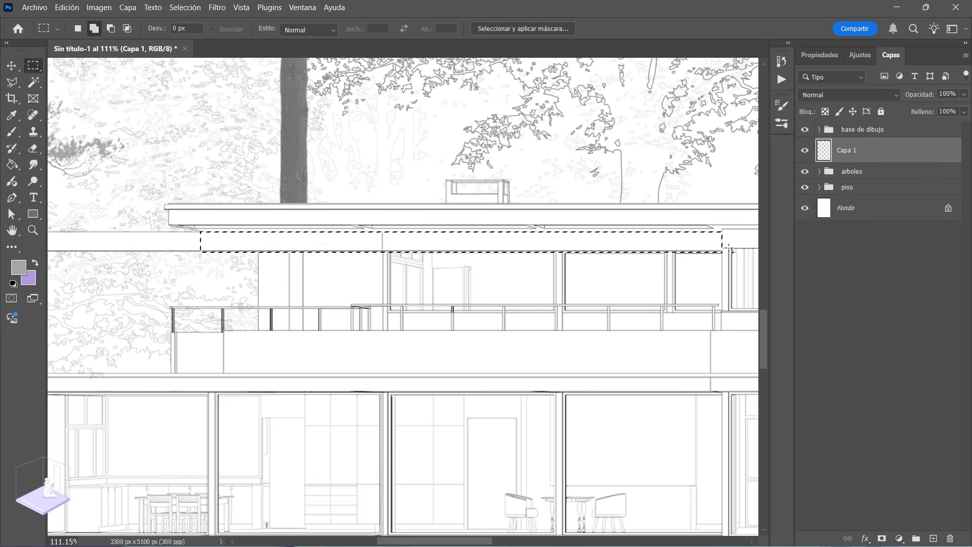
Step: Set the foreground colour to dark grey #444343 and fill the selected fascia band with the Paint Bucket
left_click(18, 267)
left_click(395, 356)
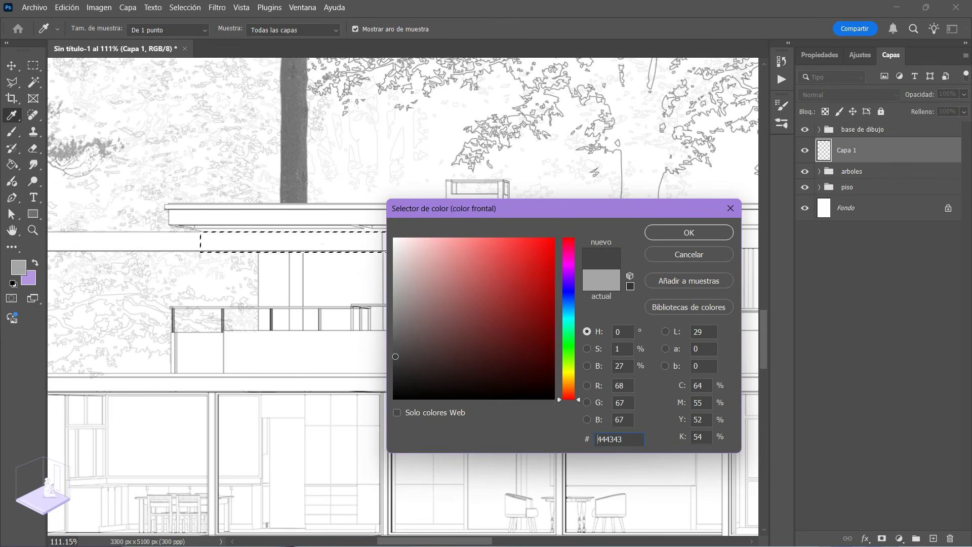
left_click(714, 232)
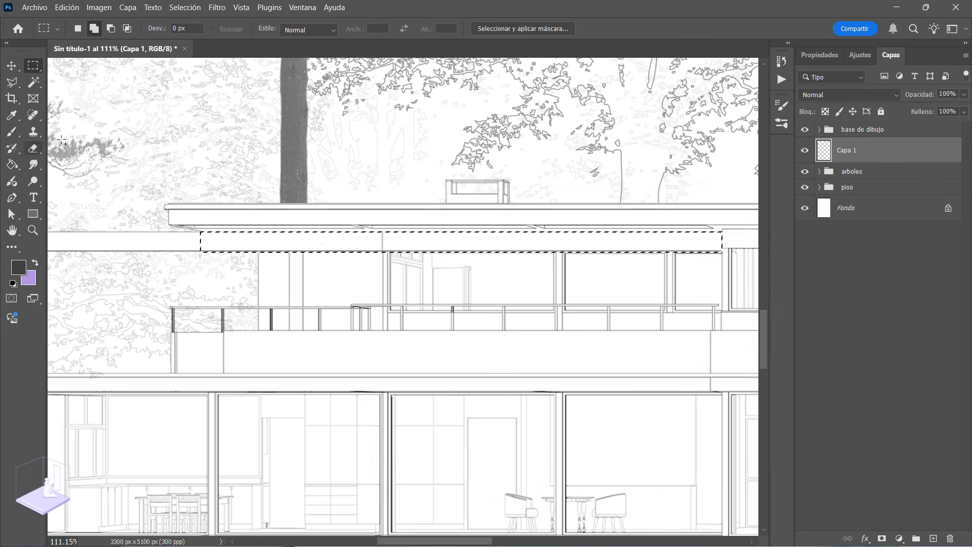
left_click(12, 165)
left_click(449, 243)
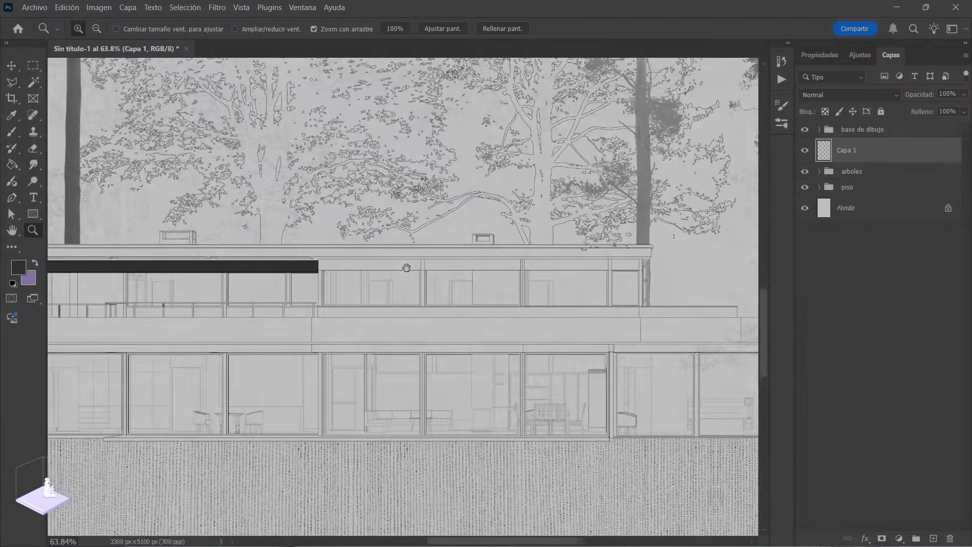
Step: Release the selection, check the dark band against the façade, and start a Path Blur on its layer
left_click_drag(406, 267, 444, 293)
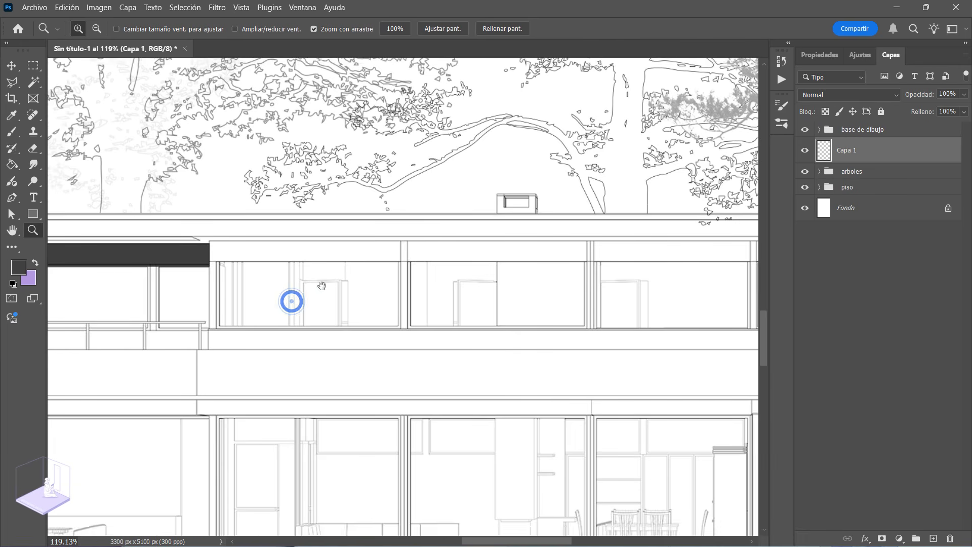
left_click_drag(180, 239, 543, 242)
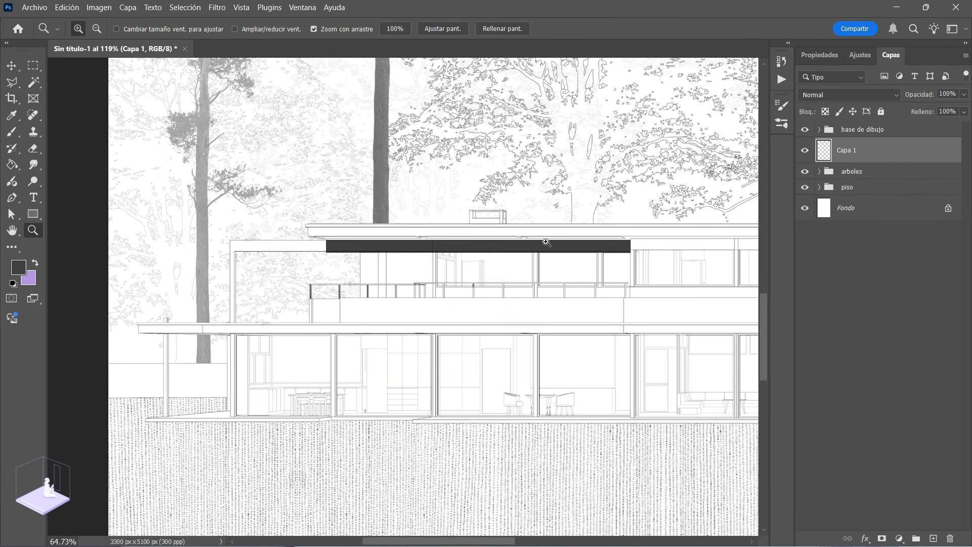
left_click_drag(396, 280, 321, 279)
left_click_drag(385, 251, 405, 282)
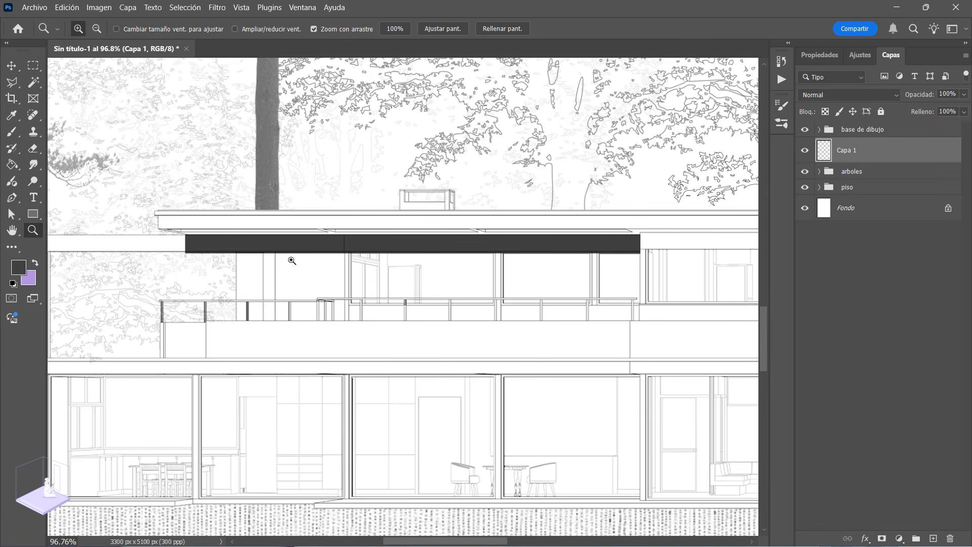
left_click(806, 151)
left_click(217, 8)
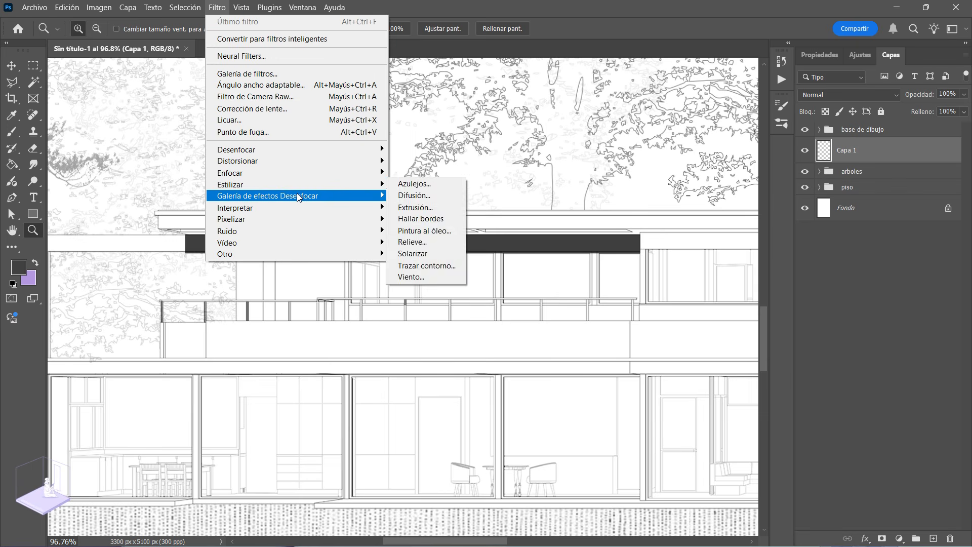
mouse_move(296, 195)
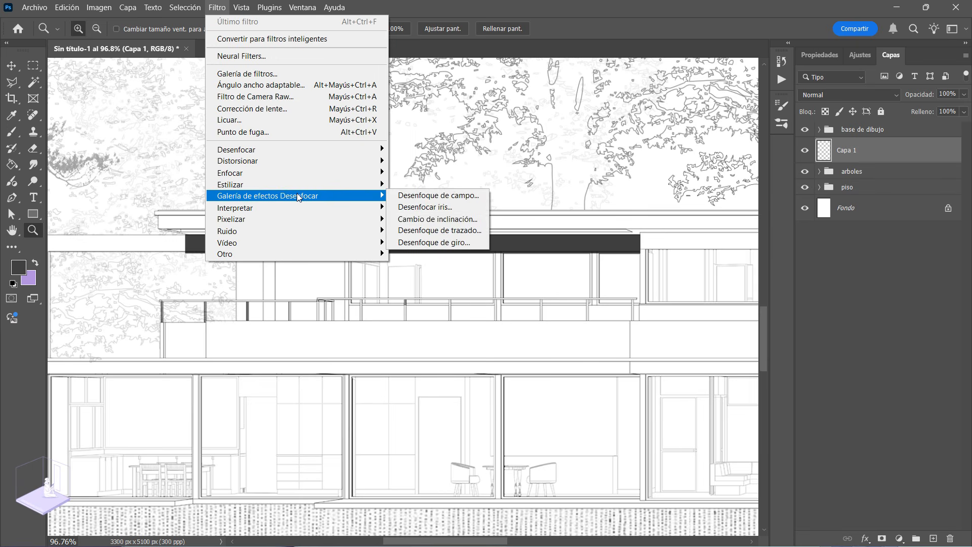
left_click(433, 232)
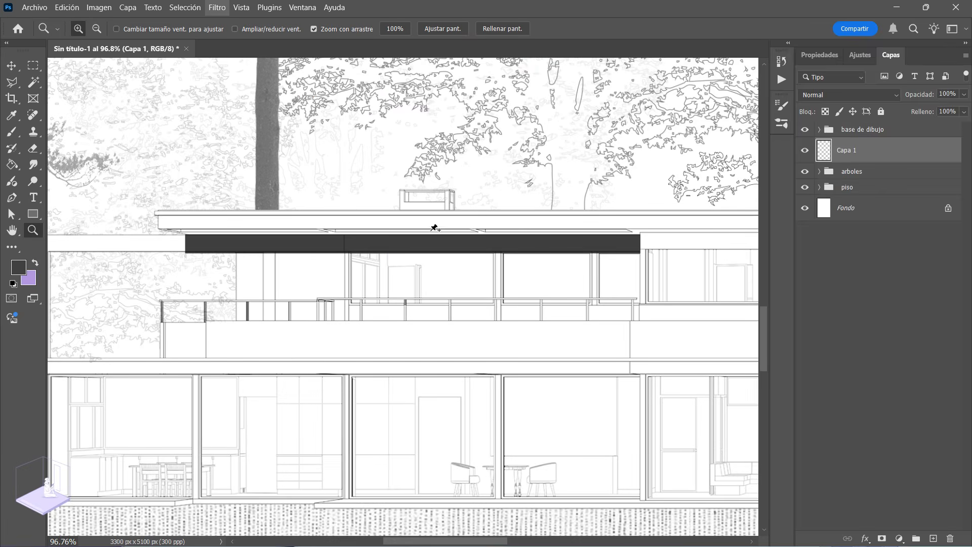
Step: Point the blur path straight down and turn off centred blur so the shadow extends only below the roof
scroll(405, 305, "down", 12)
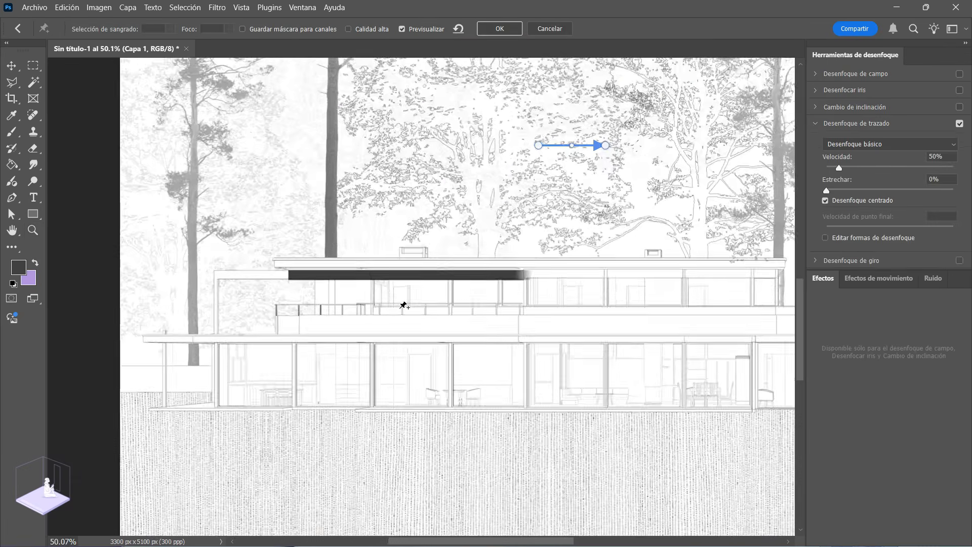
scroll(485, 238, "up", 3)
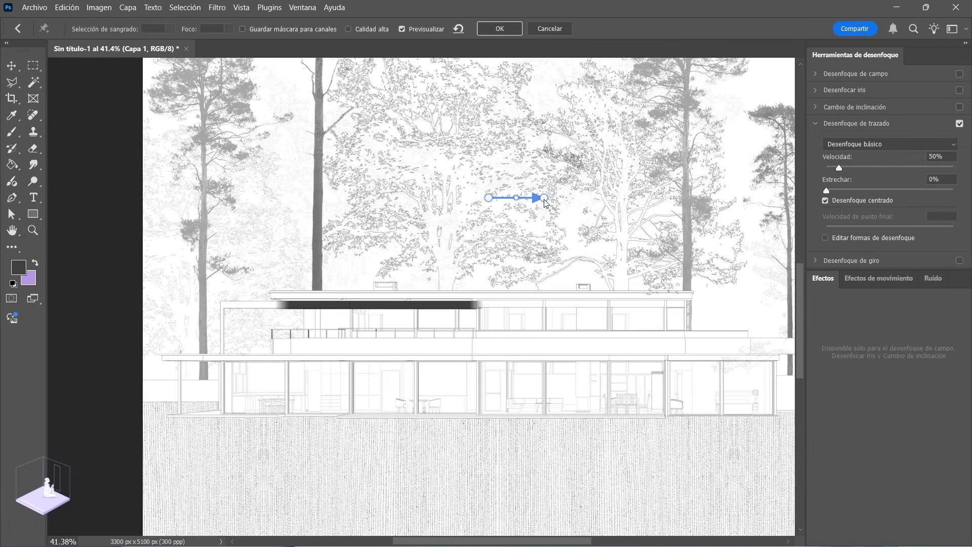
left_click_drag(544, 200, 490, 248)
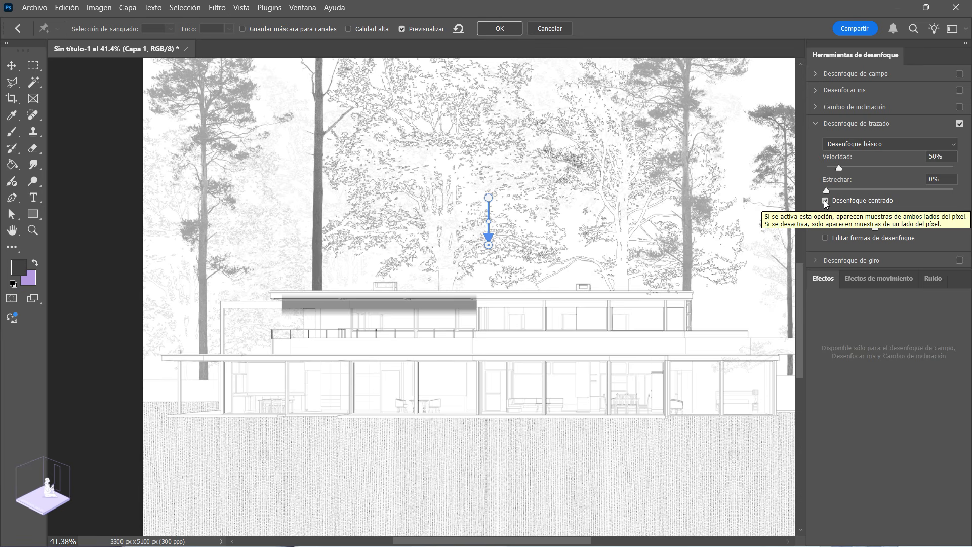
left_click(825, 201)
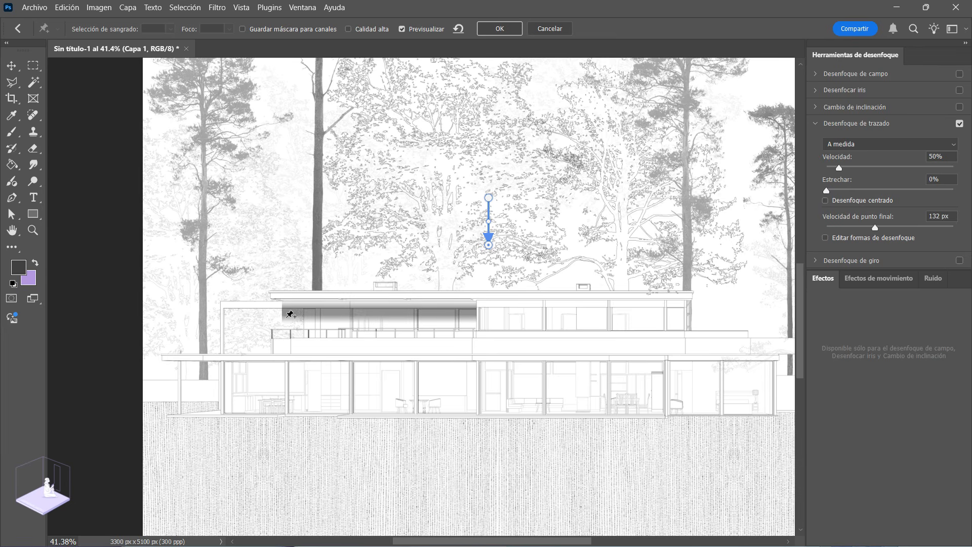
Step: Set the Path Blur speed to 97% and the taper to 24% for the shadow under the roof
scroll(415, 319, "up", 4)
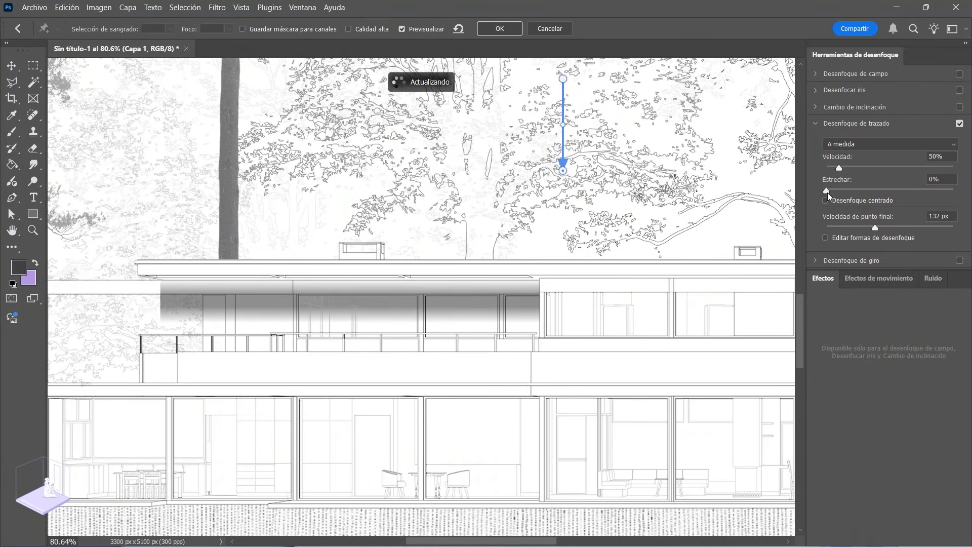
left_click_drag(827, 192, 860, 193)
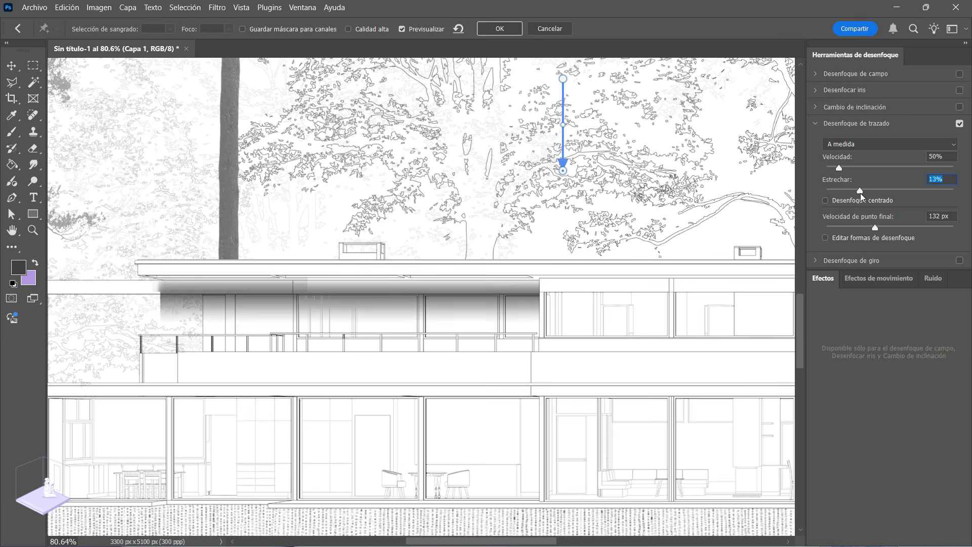
left_click_drag(840, 167, 869, 173)
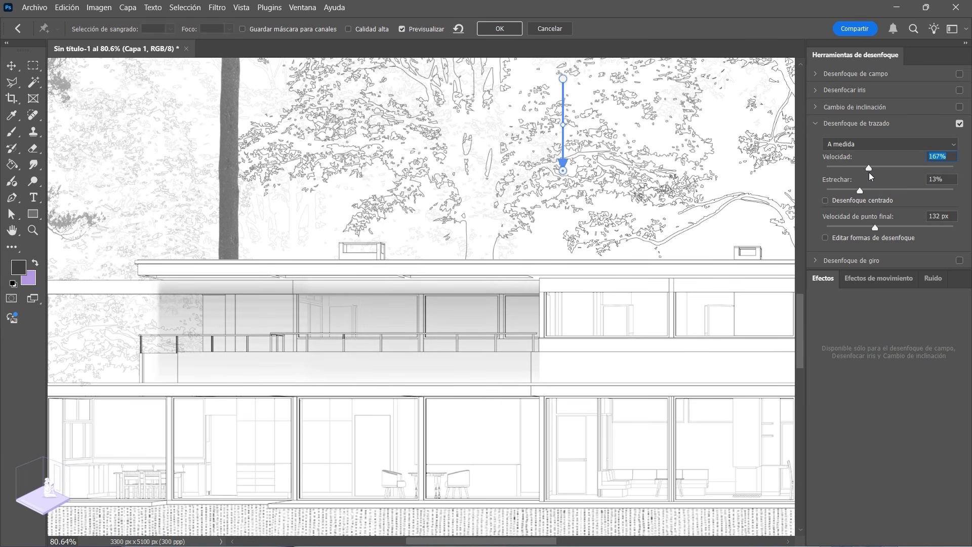
left_click_drag(868, 171, 920, 195)
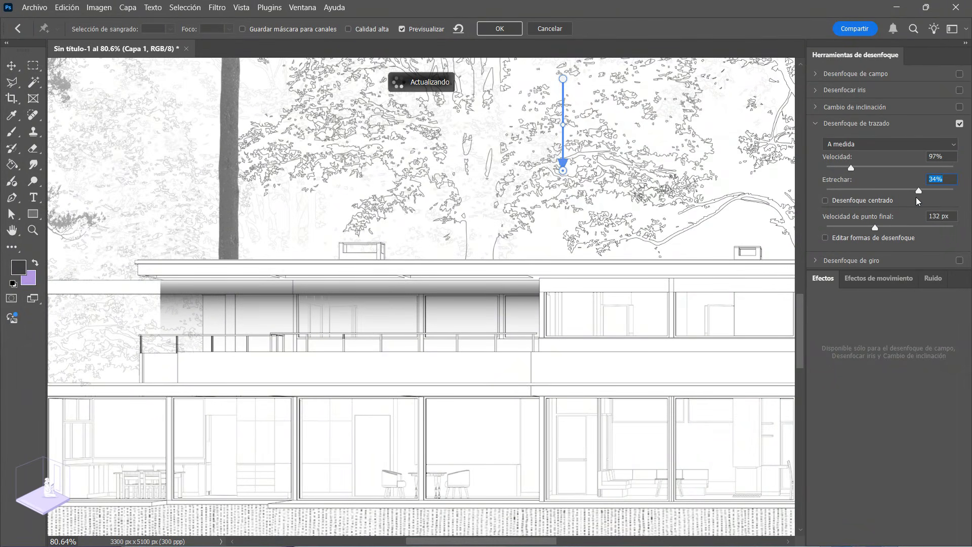
left_click_drag(915, 194, 902, 196)
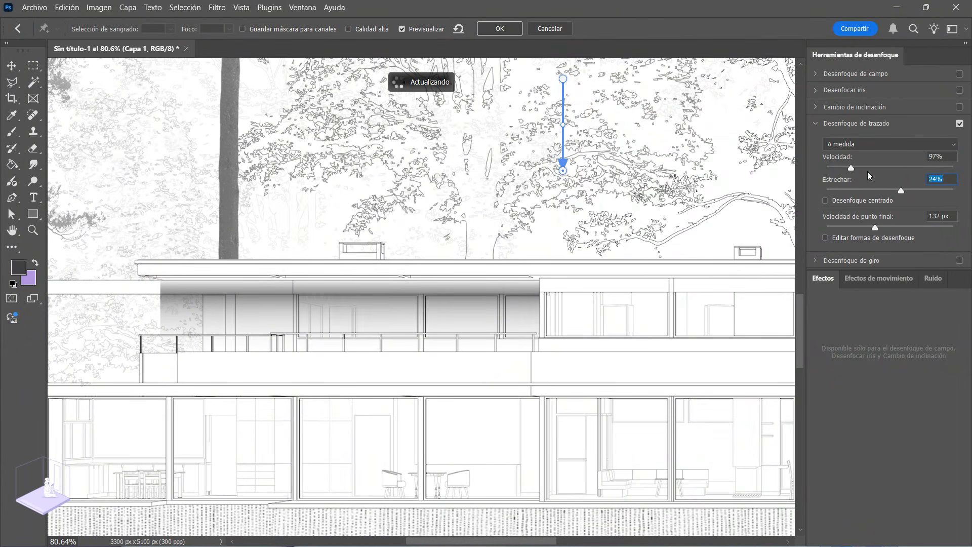
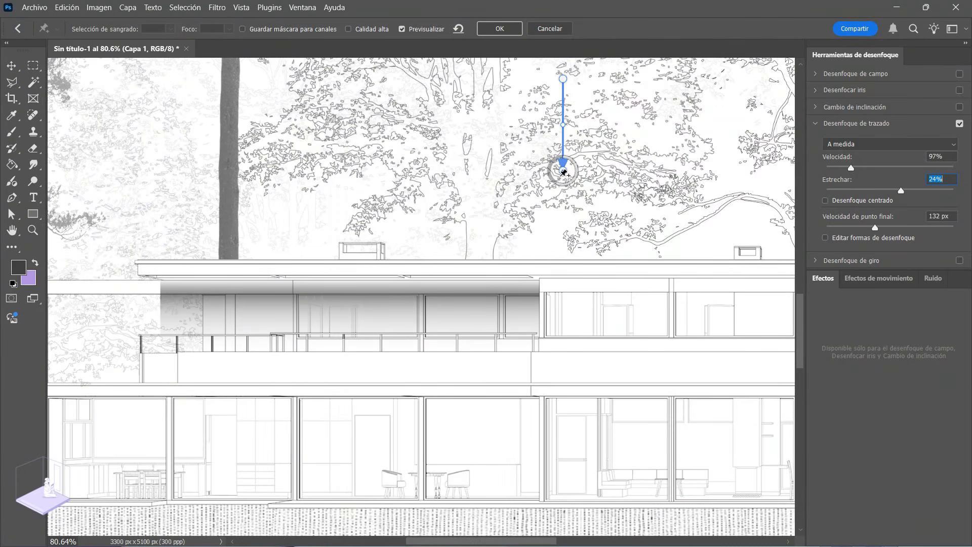
Step: Try a diagonal blur path, return it to straight down, and apply the Path Blur to the upper roof shadow
left_click_drag(563, 171, 503, 179)
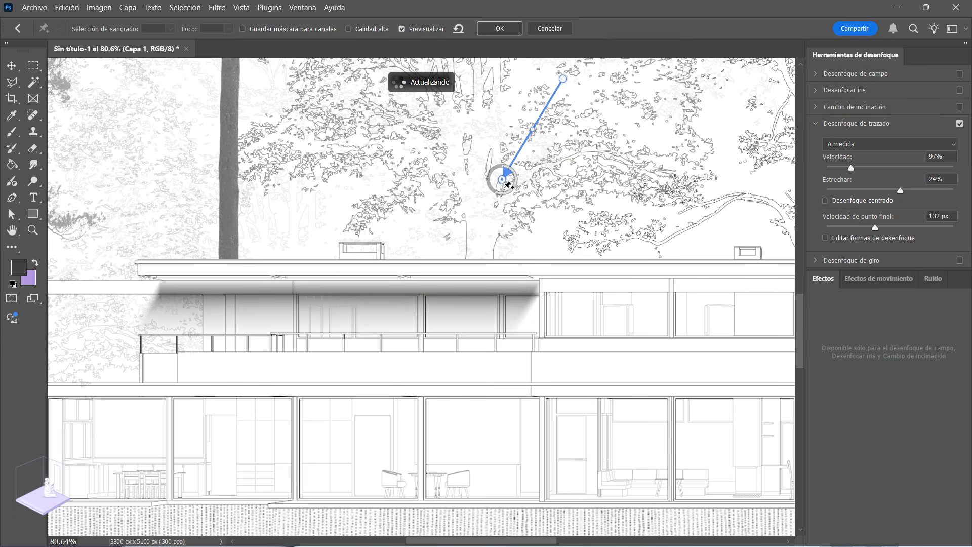
left_click_drag(502, 181, 563, 187)
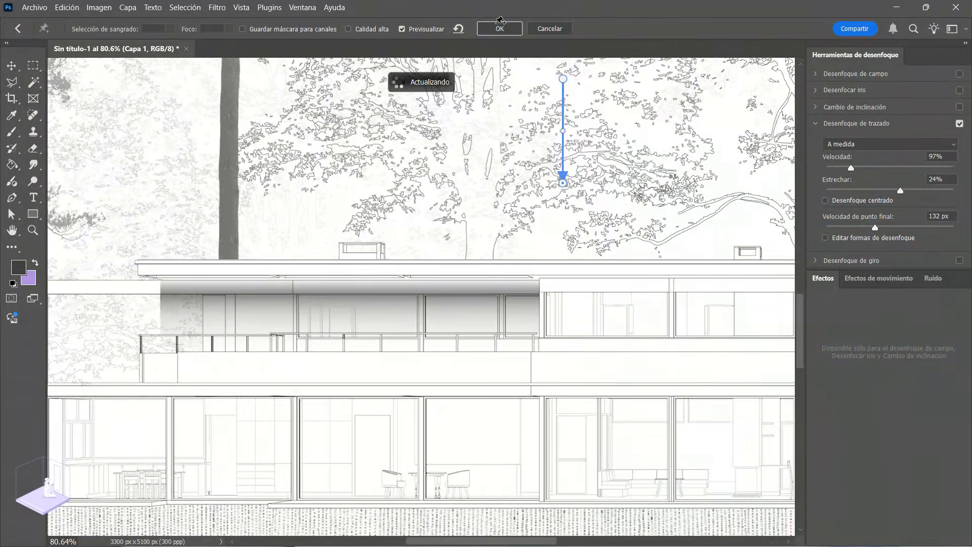
left_click(494, 29)
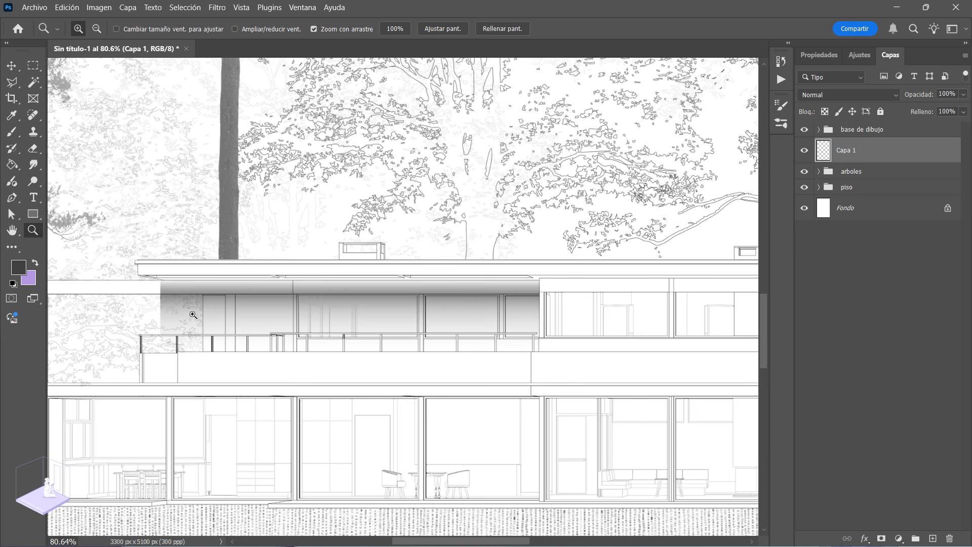
Step: Examine the upper roof shadow up close and in the whole façade, and check the extents of its layer
left_click_drag(343, 346, 323, 344)
mouse_move(398, 336)
left_mouse_down()
mouse_move(424, 352)
mouse_move(390, 329)
mouse_move(410, 343)
left_mouse_up()
left_click_drag(347, 333, 525, 491)
key("ctrl+0")
left_click_drag(274, 423, 494, 386)
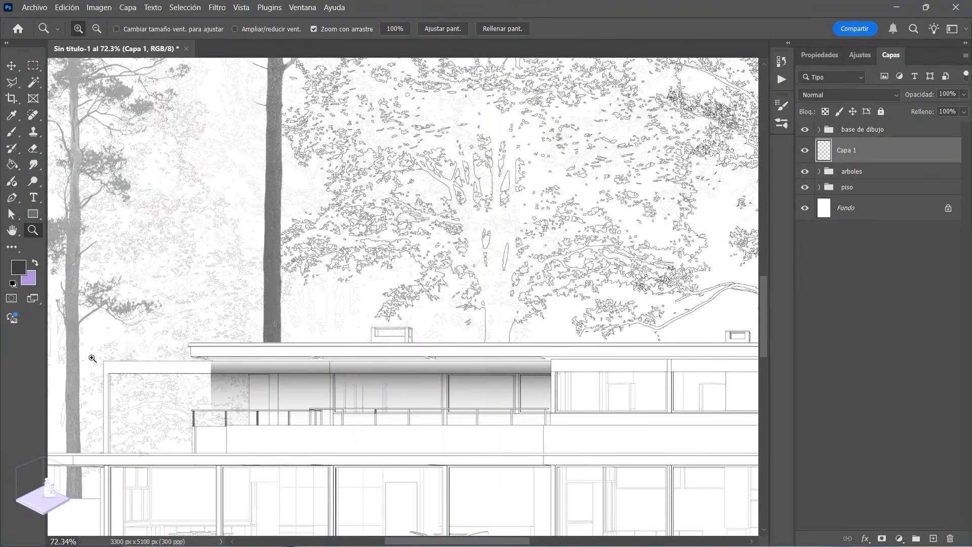
key("ctrl+t")
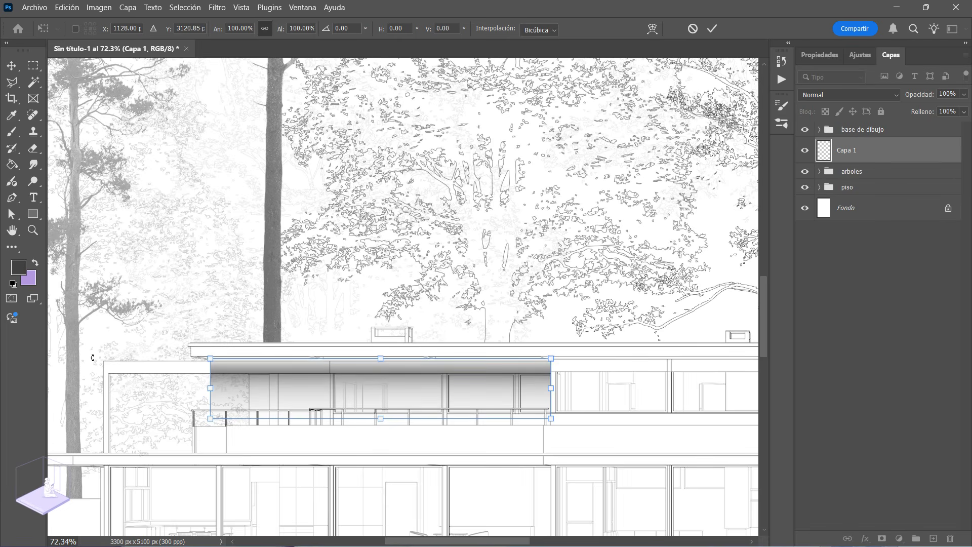
key("Return")
left_click_drag(301, 376, 253, 336)
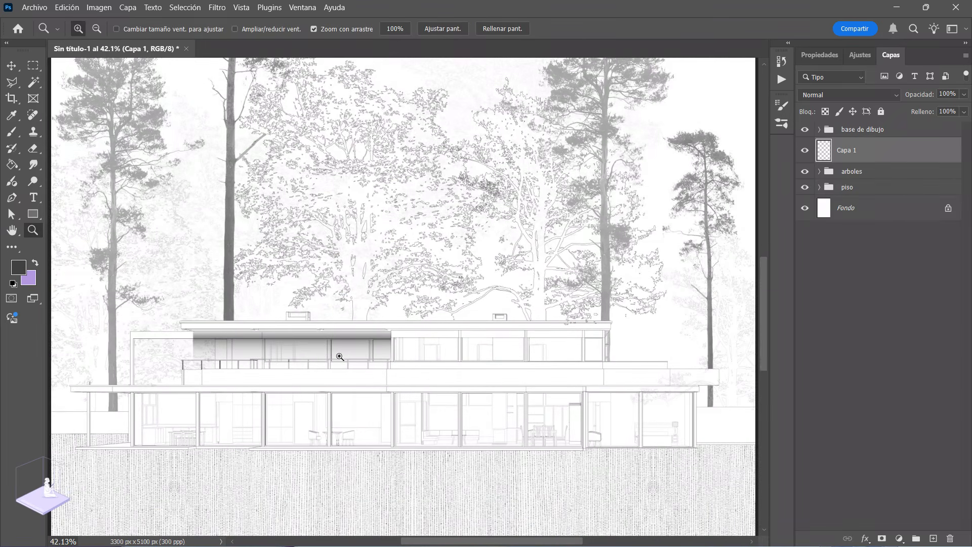
Step: Try the upper roof shadow layer at 76% and 87% opacity
left_click(965, 96)
left_click_drag(946, 110, 947, 111)
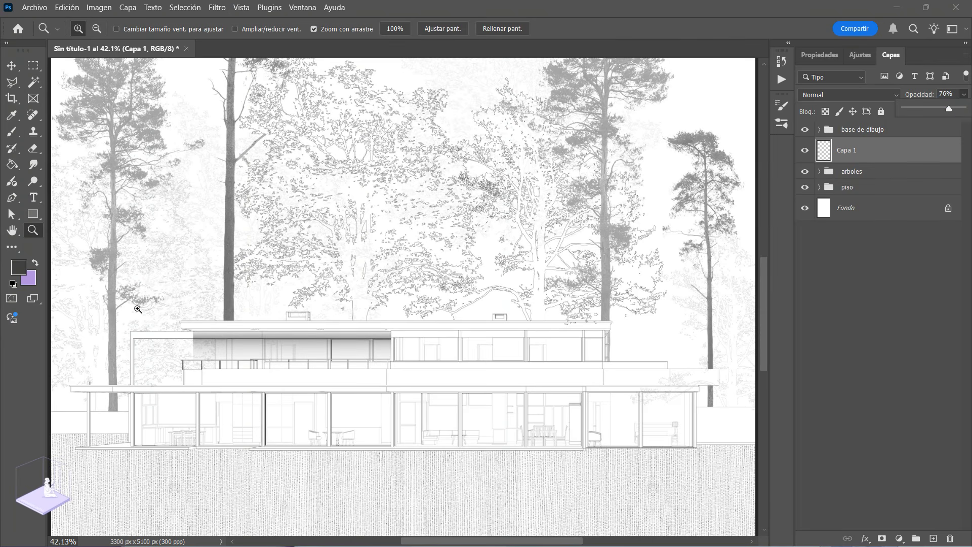
left_click_drag(381, 350, 403, 338)
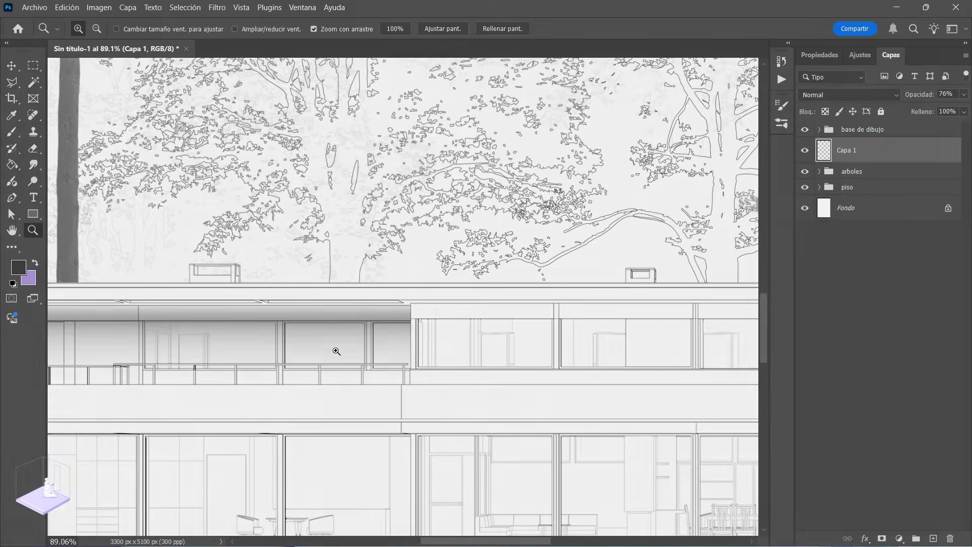
left_click_drag(337, 351, 437, 330)
left_click(964, 95)
left_click_drag(948, 108, 956, 109)
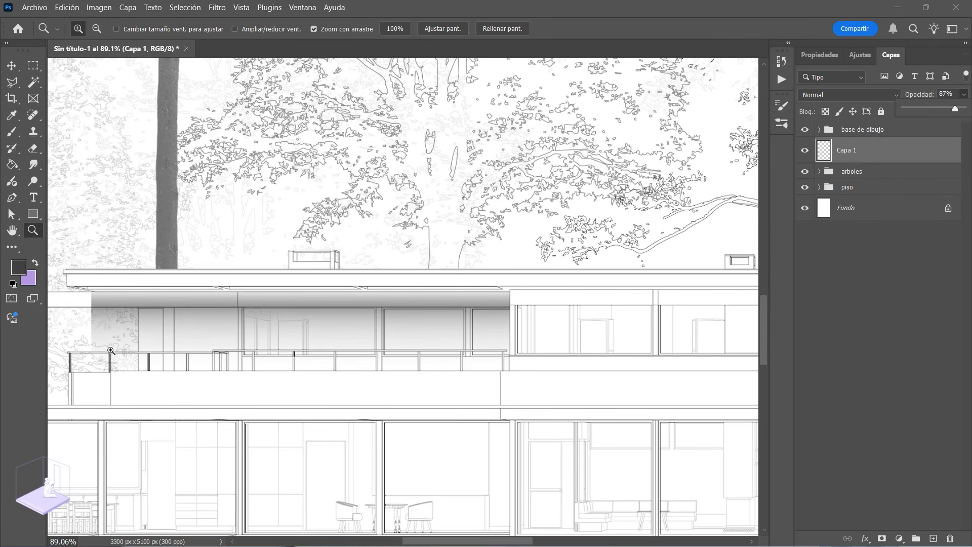
Step: Compare the upper roof shadow with the façade linework and set its layer's opacity to 93%
left_click_drag(474, 323, 465, 322)
left_click_drag(545, 353, 589, 380)
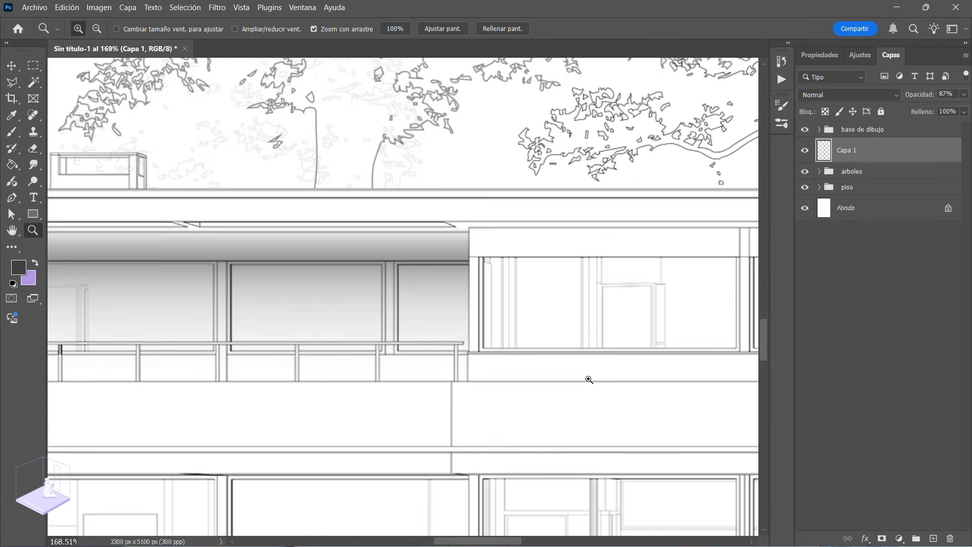
left_click_drag(466, 363, 393, 331)
left_click_drag(474, 382, 335, 361)
left_click_drag(497, 353, 515, 368)
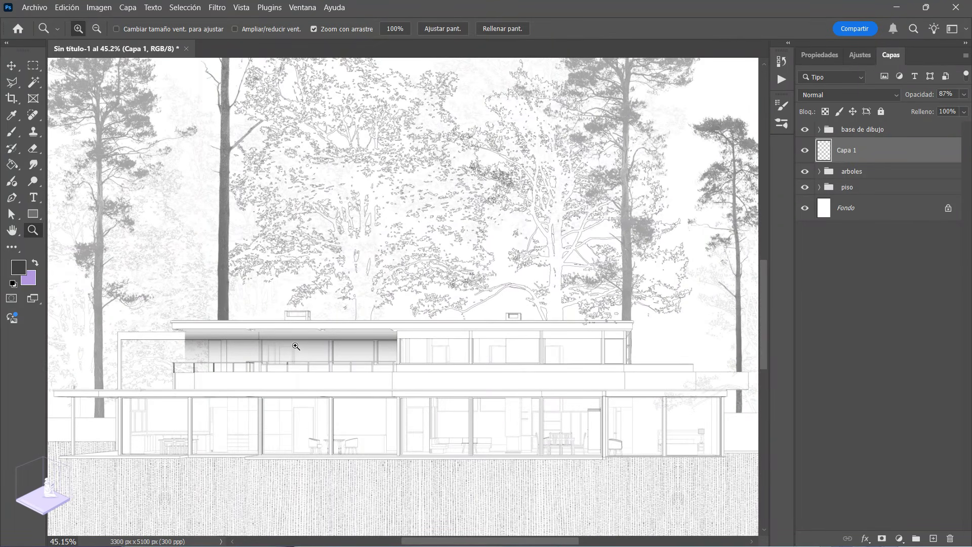
left_click_drag(296, 346, 432, 329)
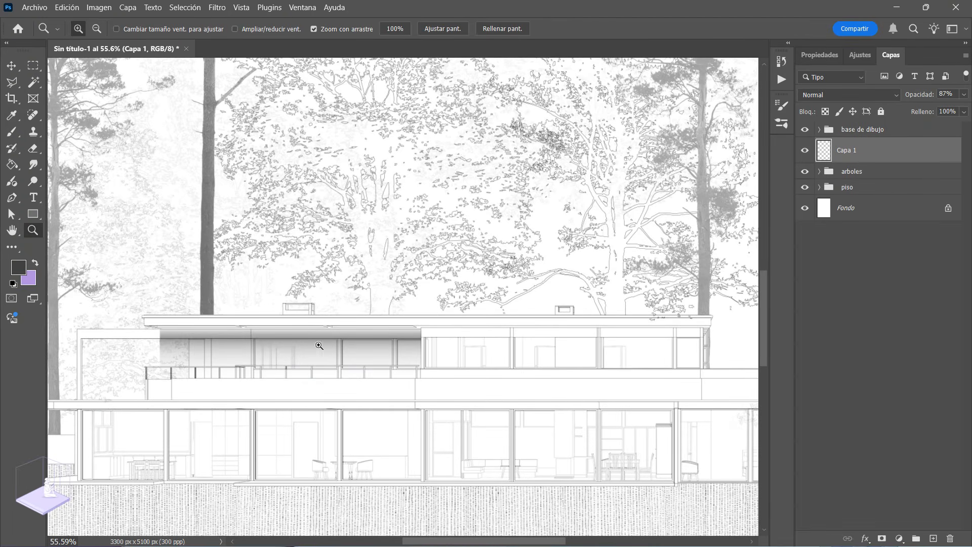
left_click(964, 94)
left_click_drag(960, 110, 960, 111)
left_click(321, 368, "alt")
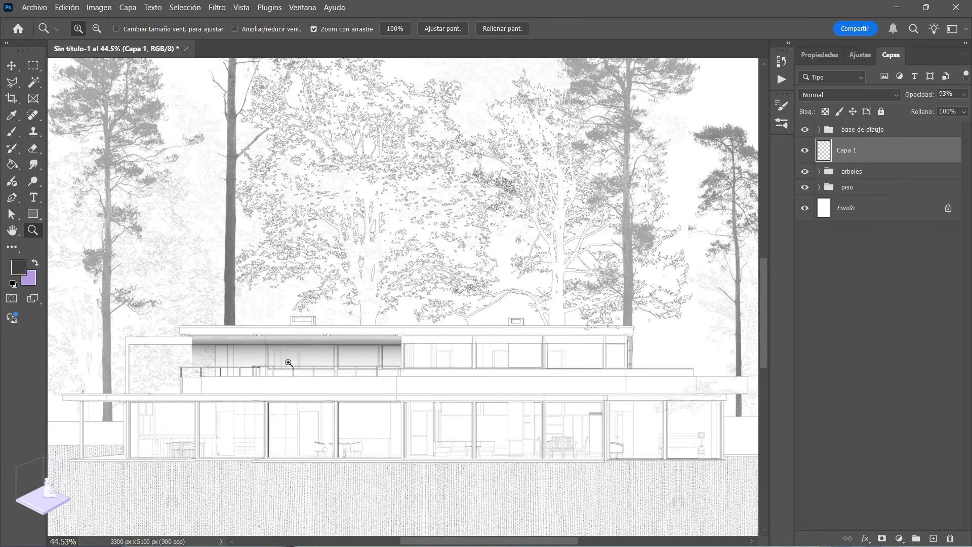
Step: Examine the upper-floor windows and the rest of the façade around the roof shadow
left_click_drag(376, 374, 385, 382)
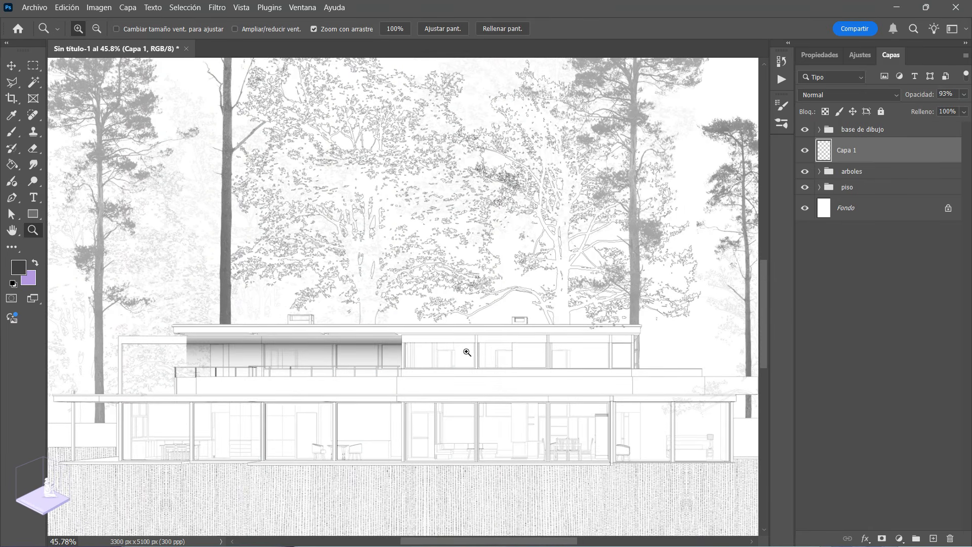
left_click_drag(467, 352, 547, 376)
left_click_drag(480, 365, 395, 365)
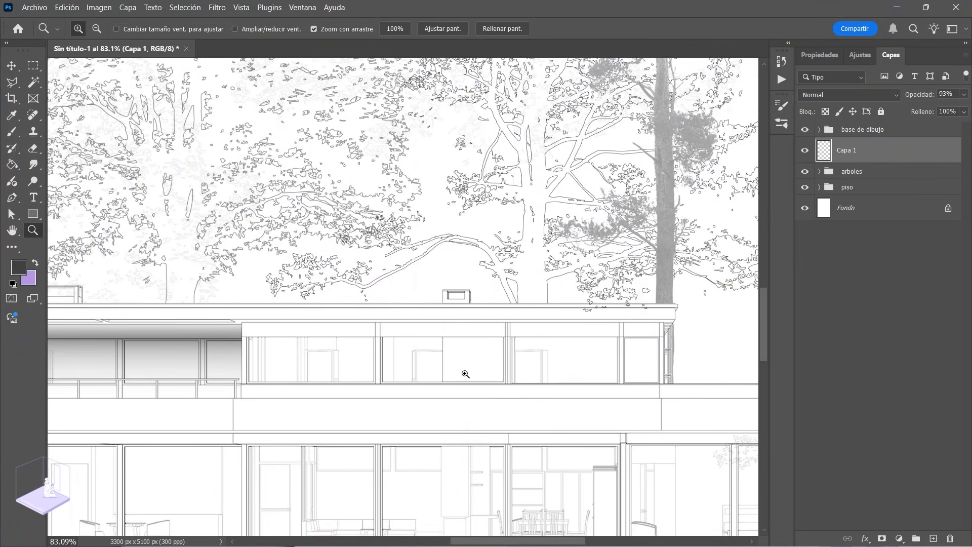
left_click_drag(354, 367, 244, 399)
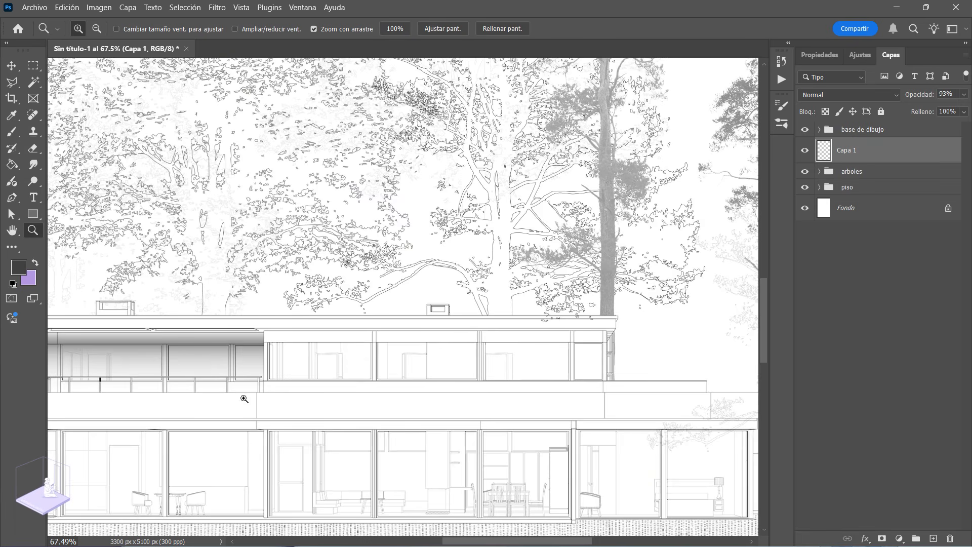
left_click_drag(329, 346, 379, 361)
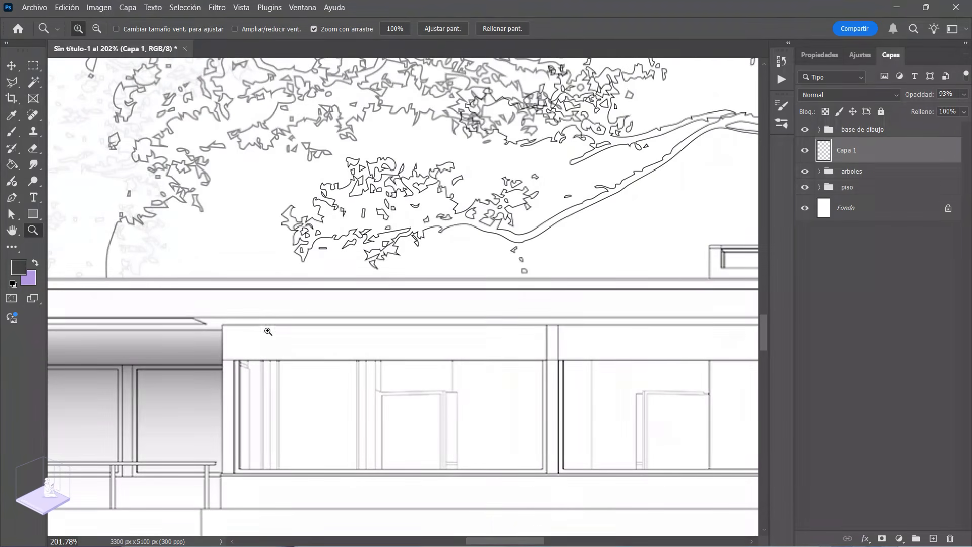
left_click_drag(484, 368, 367, 403)
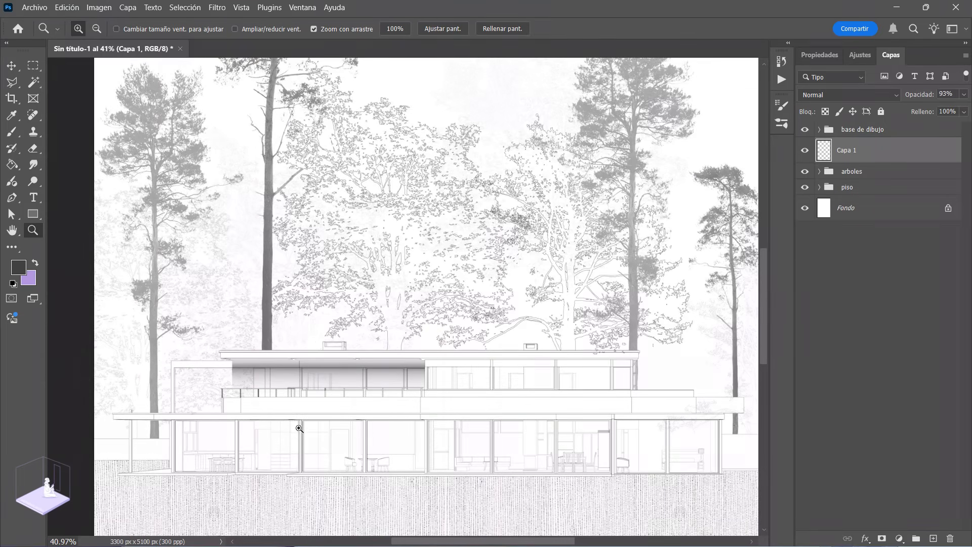
left_click_drag(346, 434, 234, 371)
Step: Expand the arboles group and select the two rectangular areas where faint branches overlap the house's right end
left_click_drag(575, 359, 628, 383)
left_click(819, 171)
left_click_drag(861, 192, 668, 193)
key("Return")
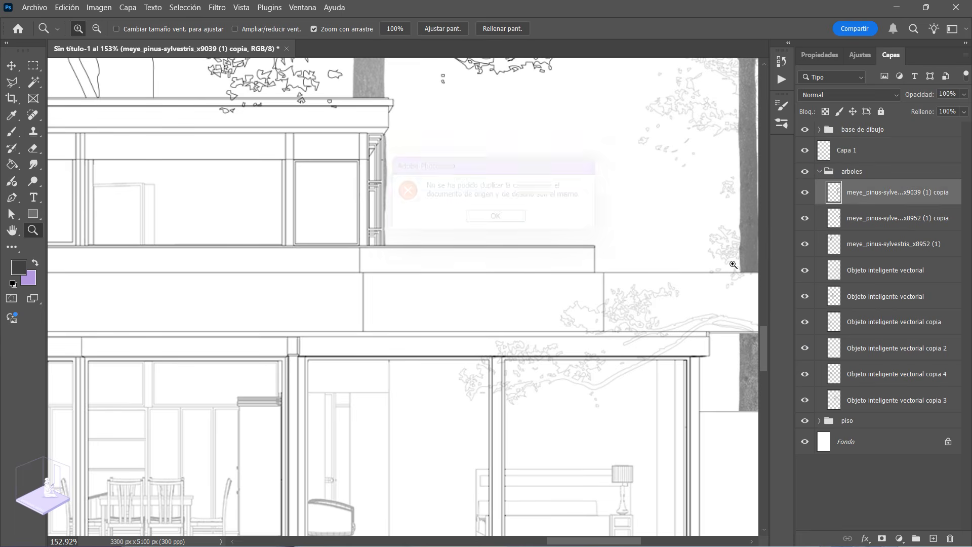
left_click_drag(553, 381, 310, 349)
left_click(34, 66)
left_click_drag(191, 251, 459, 426)
left_click_drag(359, 243, 541, 301)
Step: Delete the selected branches from the Objeto inteligente vectorial copia 2 layer and release the selection
left_click(866, 401)
left_click(864, 378)
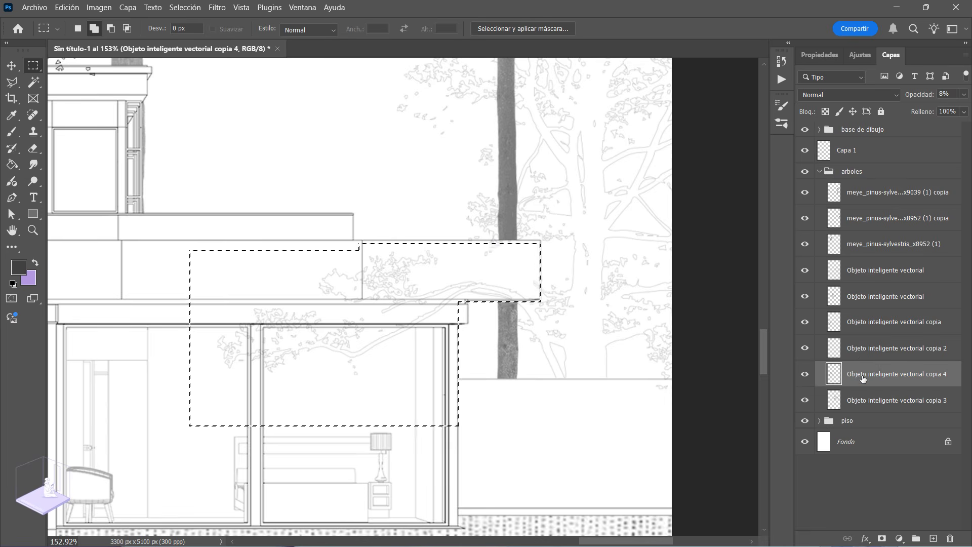
left_click(856, 348)
key("Delete")
key("ctrl+d")
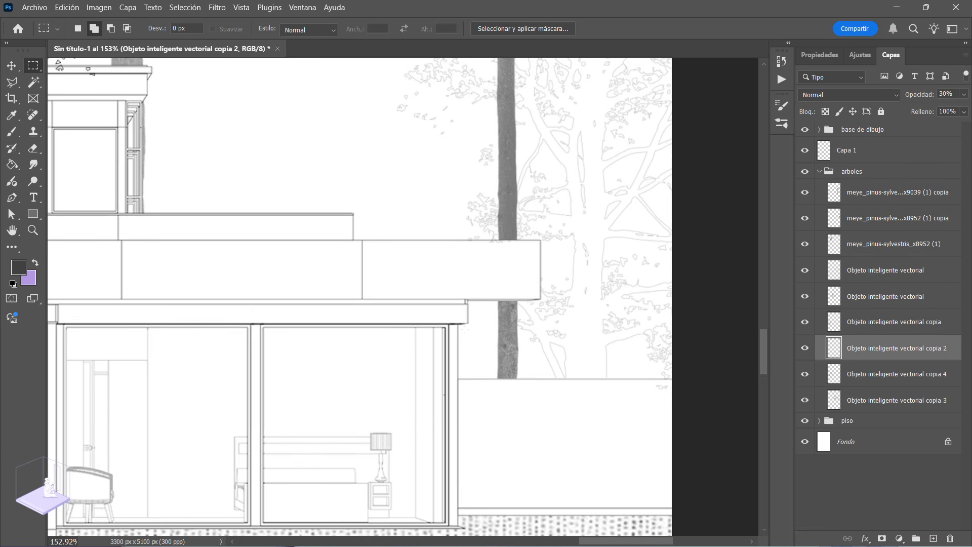
key("z")
left_click_drag(543, 365, 510, 374)
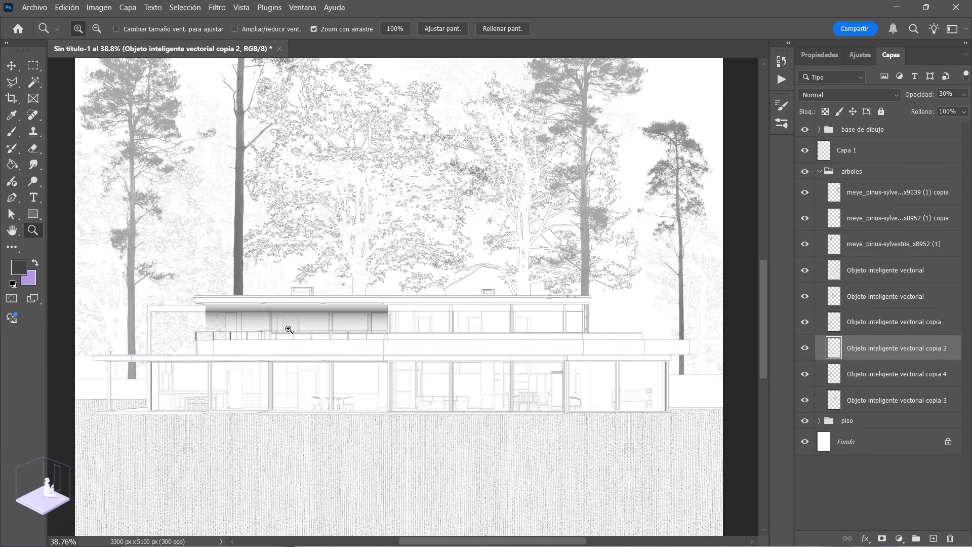
Step: Collapse the arboles group and create a new layer directly above Capa 1
left_click(820, 171)
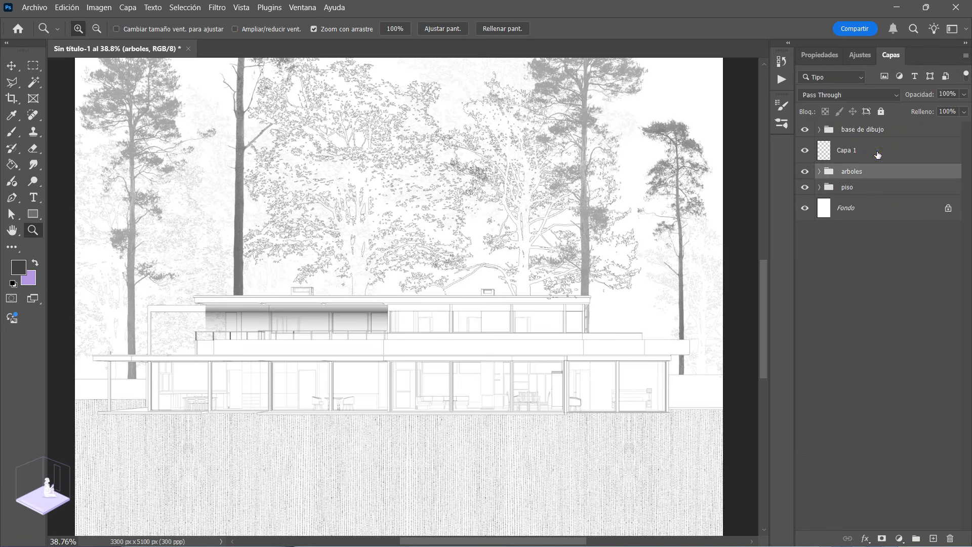
left_click(878, 153)
left_click(933, 539)
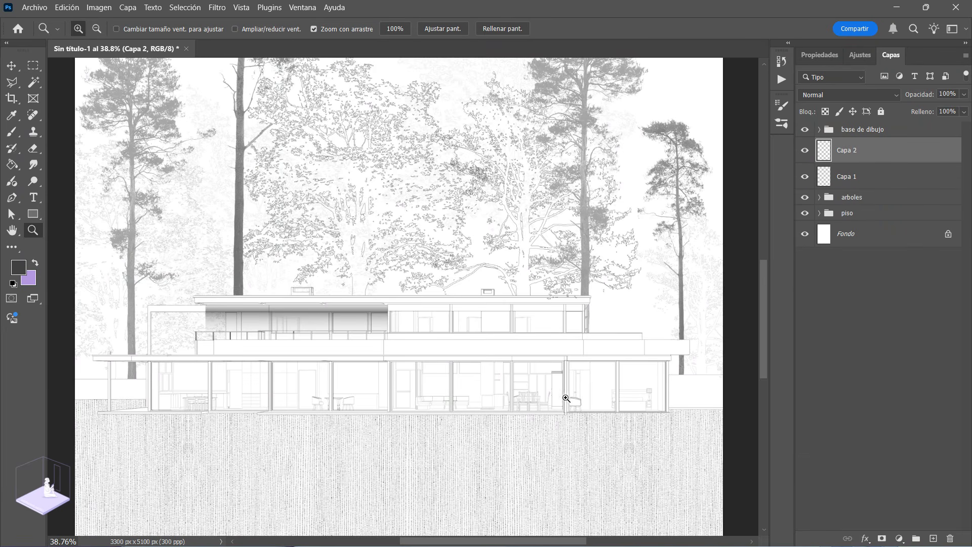
Step: Select a thin rectangular band under the lower roof, spanning the full width of the glazed ground floor
left_click(684, 396)
left_click_drag(684, 396, 691, 395)
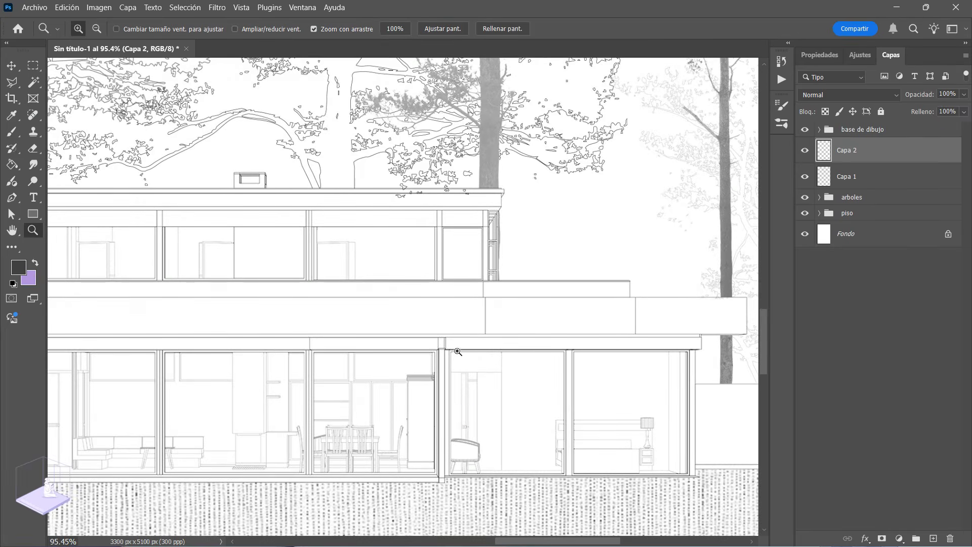
left_click_drag(458, 412, 438, 411)
left_click_drag(437, 410, 585, 394)
left_click_drag(130, 388, 178, 364)
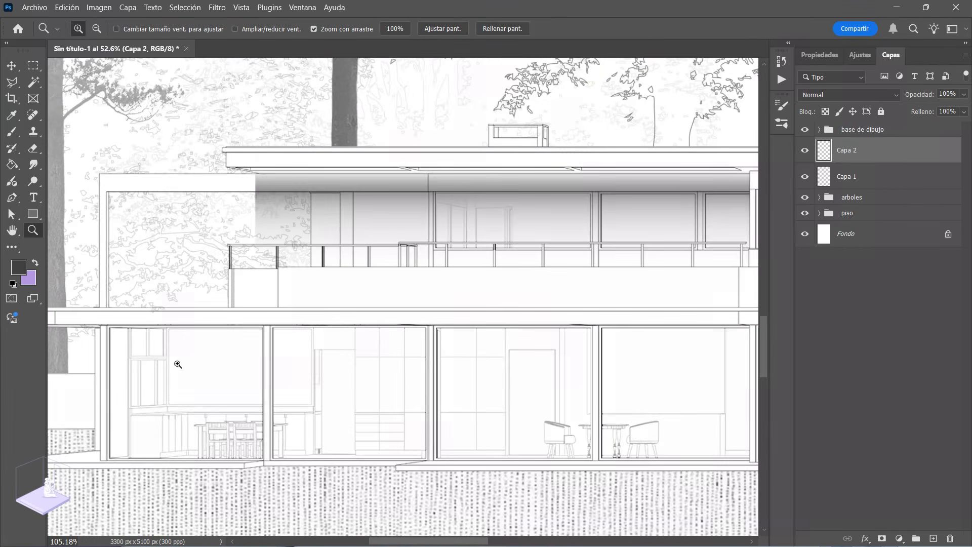
left_click(32, 65)
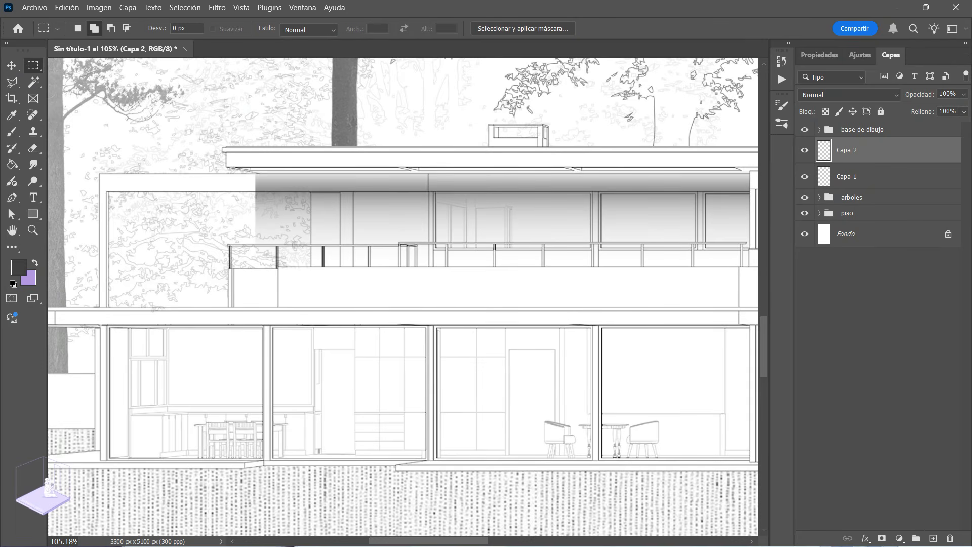
left_click_drag(100, 320, 694, 334)
Step: Fill the band under the lower roof with the dark grey foreground colour and release the selection
left_click(12, 165)
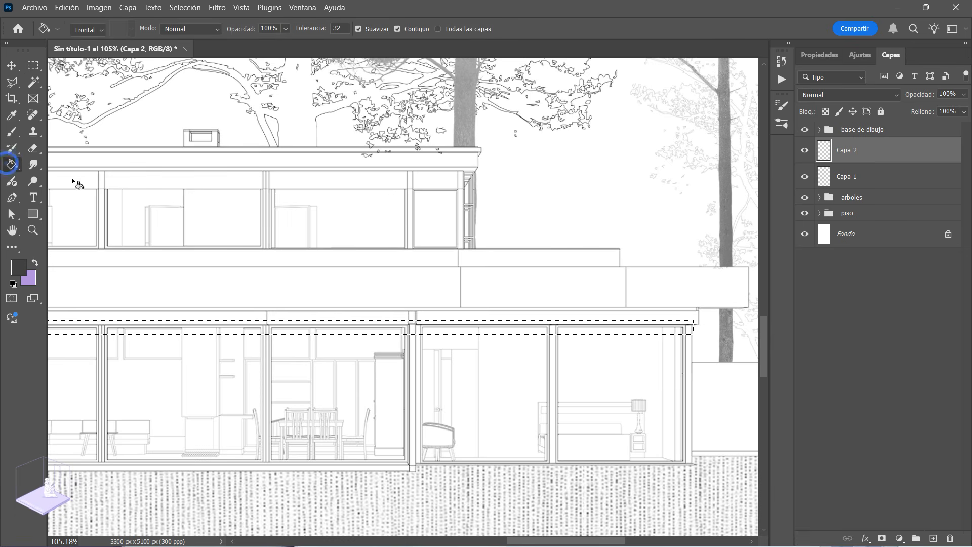
left_click(446, 333)
key("ctrl+d")
key("z")
left_click_drag(512, 365, 360, 369)
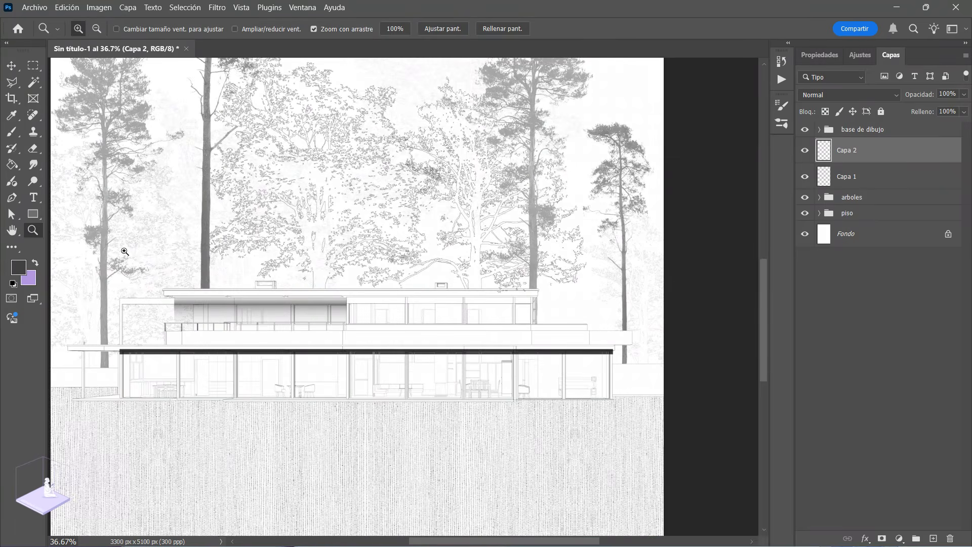
Step: Start a Path Blur on the lower band, point its path straight down, and turn off centred blur
left_click(219, 8)
mouse_move(285, 195)
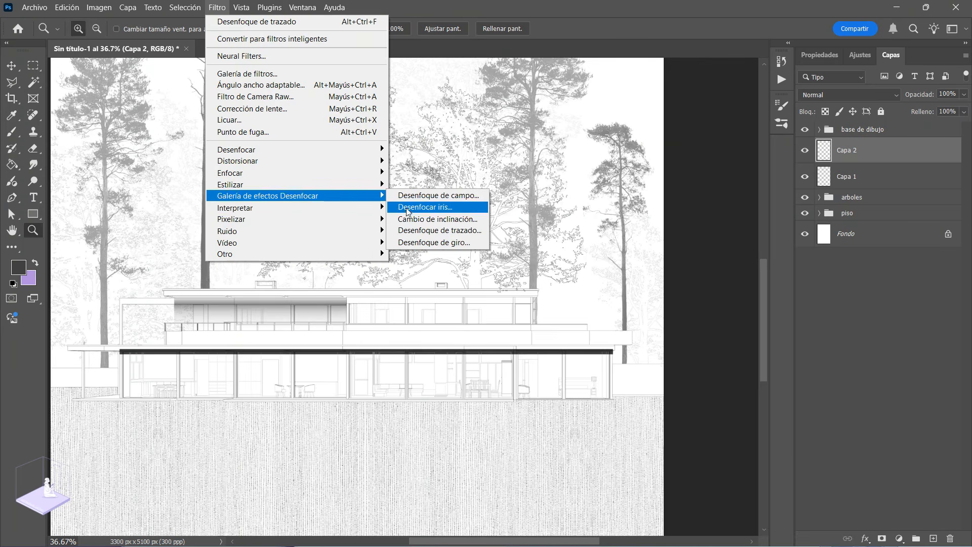
left_click(435, 230)
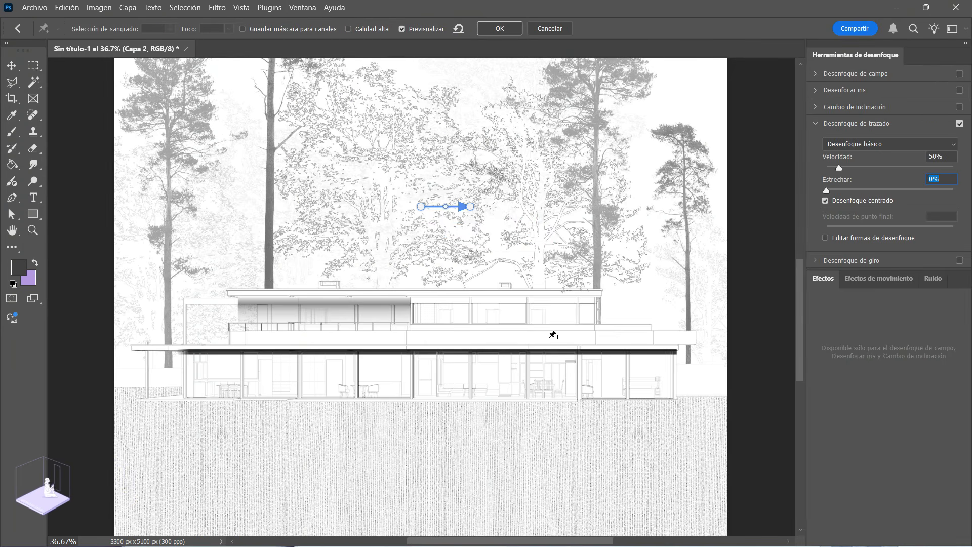
left_click_drag(472, 208, 421, 249)
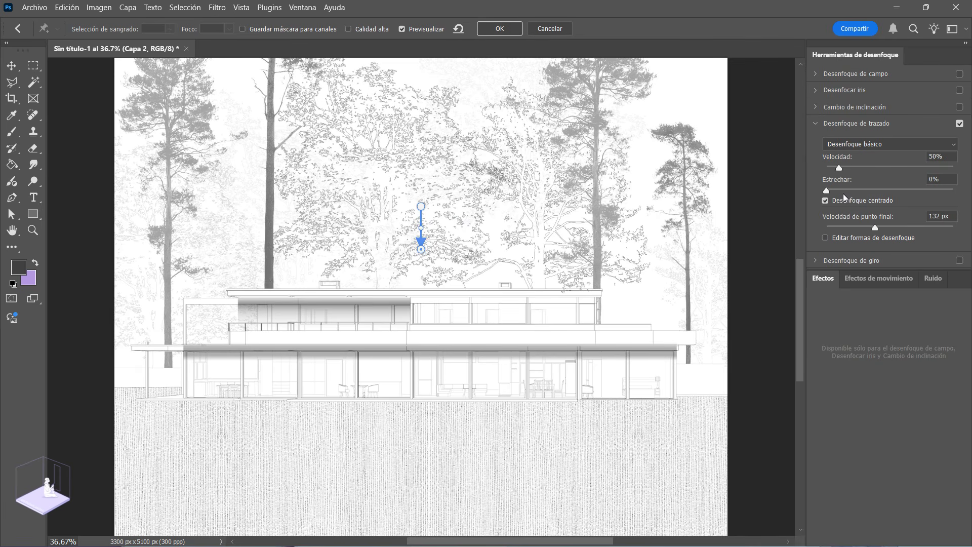
left_click(826, 202)
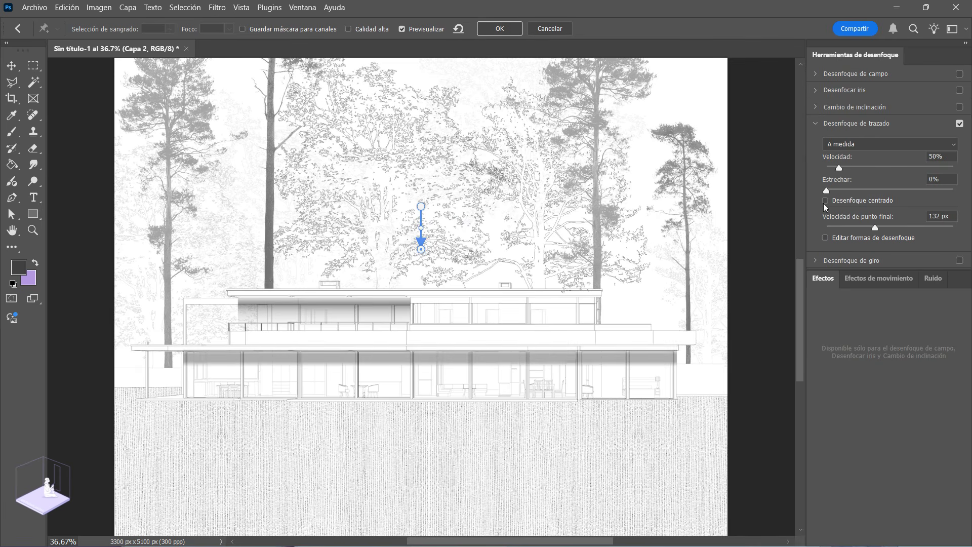
Step: Set the Path Blur speed to 104% and the taper slightly above 17%, and apply the blur
left_click_drag(839, 168, 875, 194)
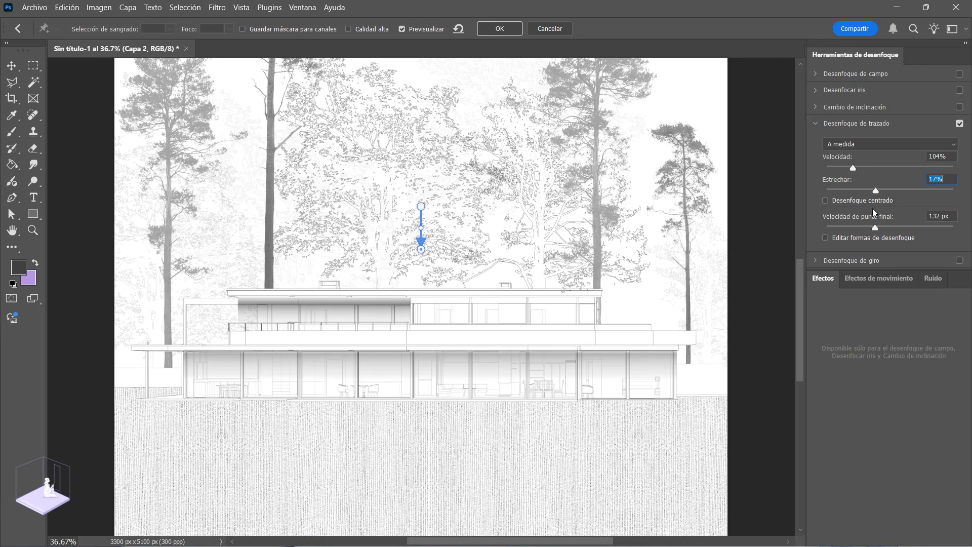
left_click_drag(877, 191, 883, 193)
left_click(490, 30)
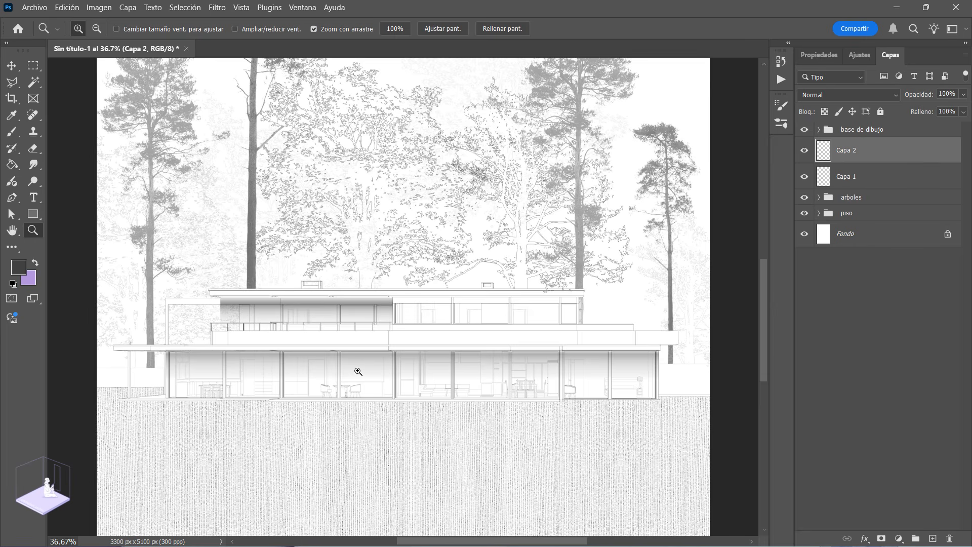
Step: Lower the opacity of the upper roof's shadow layer, Capa 1, to 63%
left_click_drag(390, 380, 451, 415)
left_click_drag(443, 382, 507, 408)
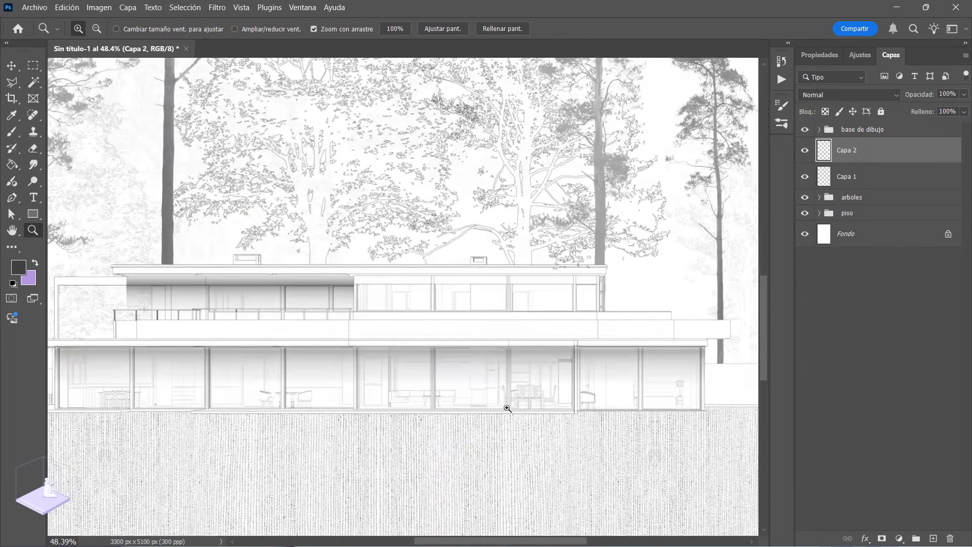
left_click_drag(489, 361, 336, 380)
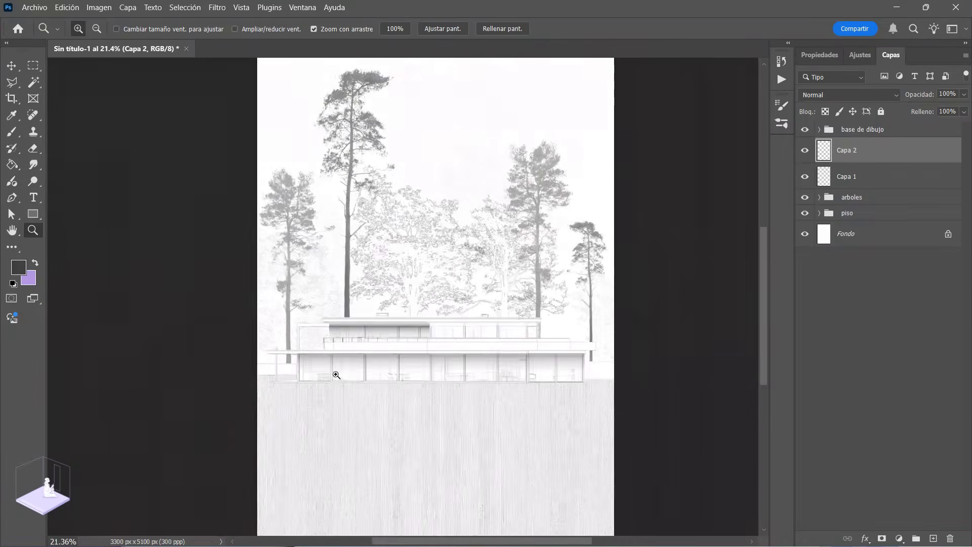
left_click_drag(413, 376, 438, 392)
left_click_drag(380, 312, 408, 298)
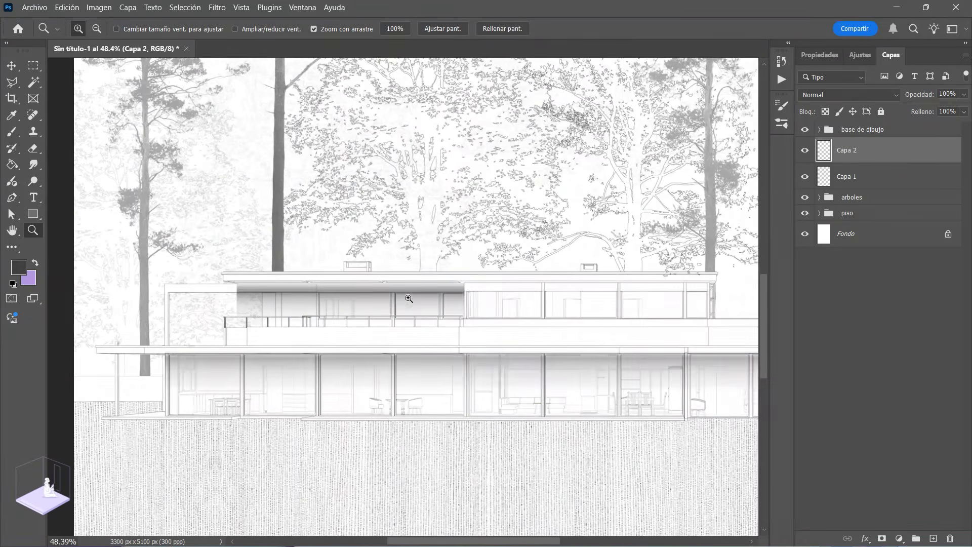
left_click(844, 177)
left_click(964, 95)
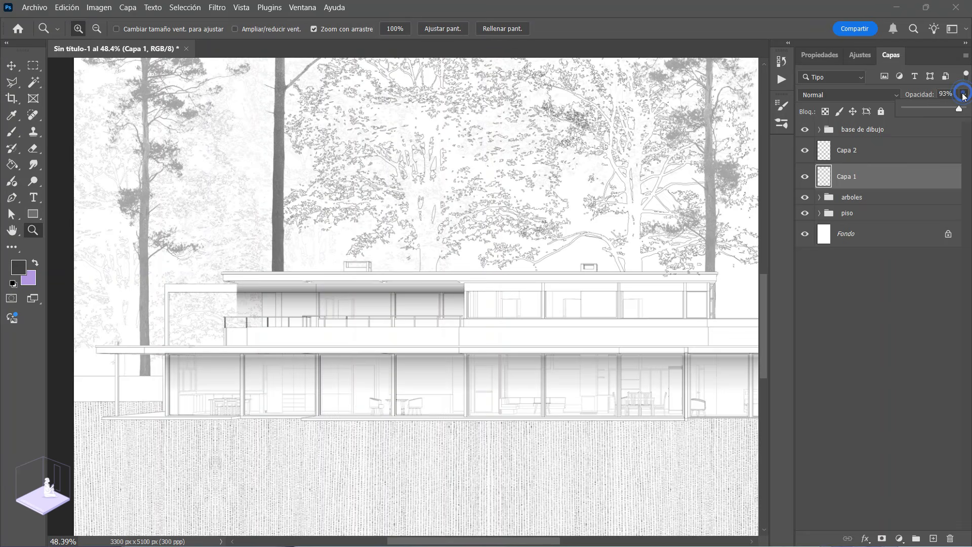
left_click_drag(942, 107, 943, 108)
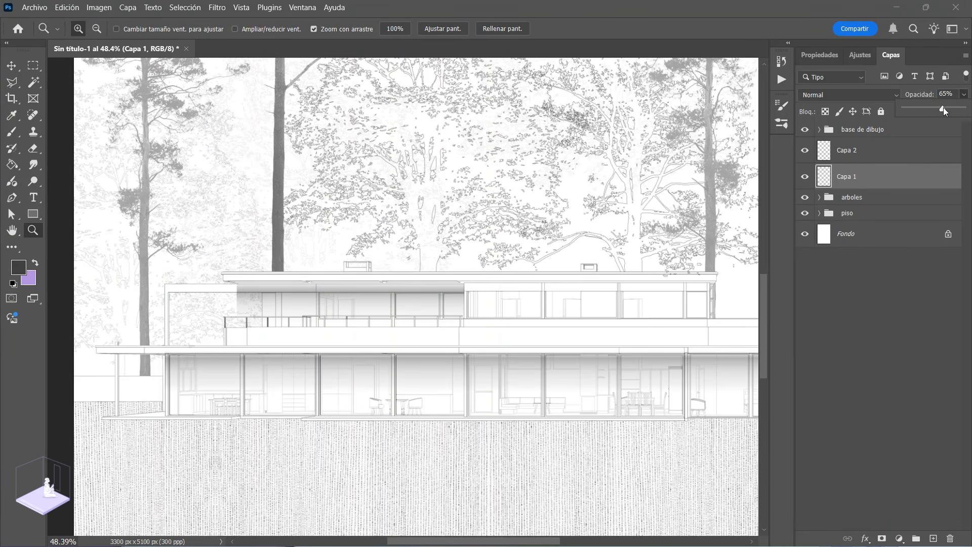
left_click(272, 405, "alt")
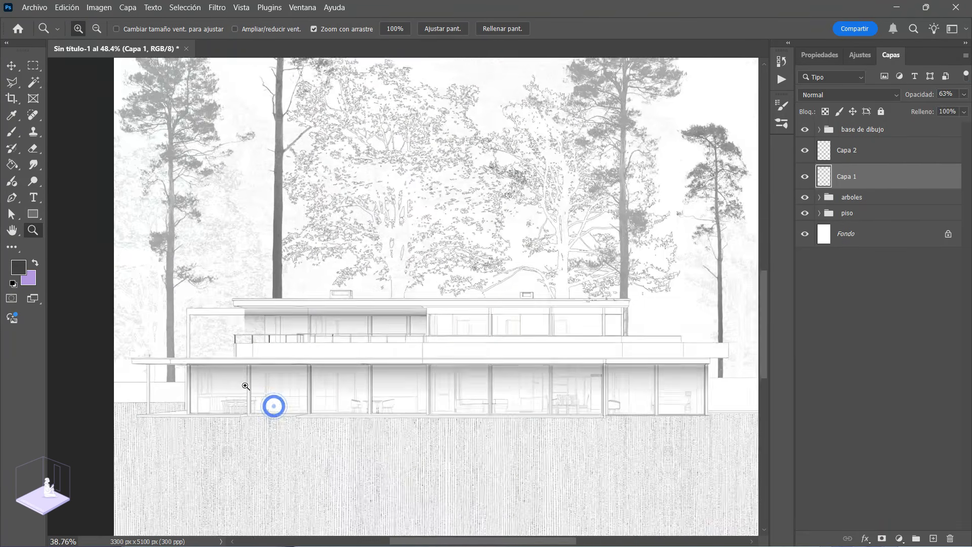
Step: Examine both roof shadows on the façade, comparing the upper one hidden and shown
left_click(318, 389, "alt")
left_click_drag(376, 369, 434, 386)
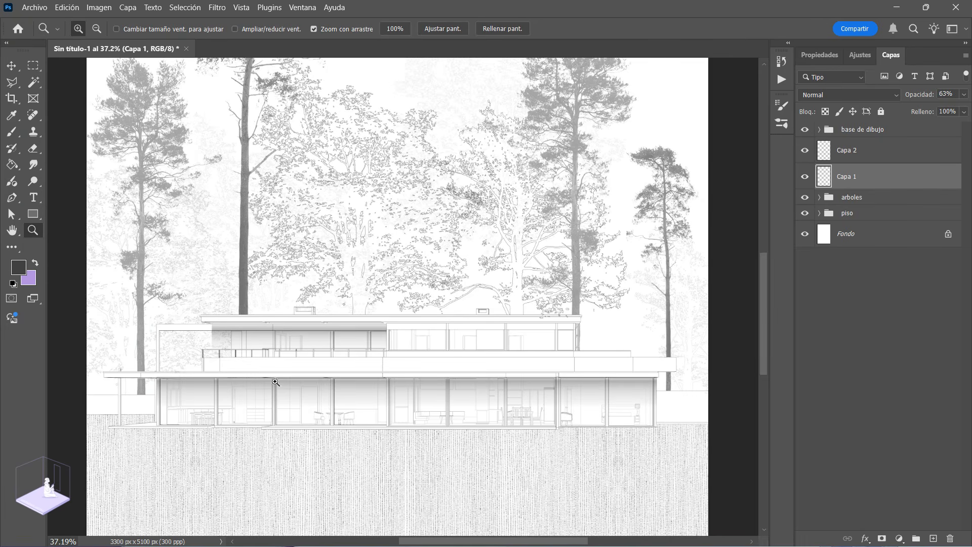
left_click_drag(419, 393, 378, 399)
left_click_drag(486, 399, 536, 397)
left_click(868, 153)
left_click(834, 178)
left_click(804, 176)
left_click(804, 177)
left_click(870, 150)
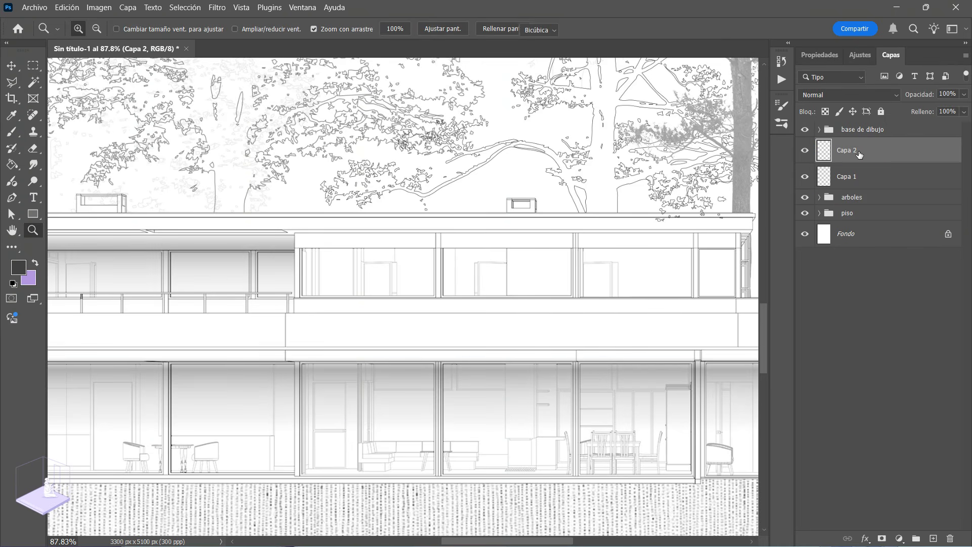
key("ctrl+t")
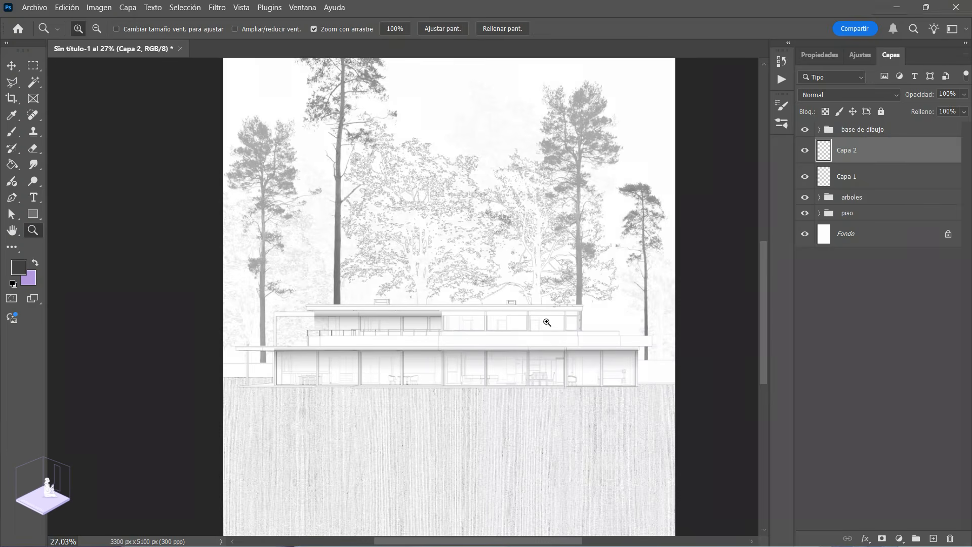
left_click_drag(426, 372, 368, 355)
left_click_drag(476, 370, 452, 347)
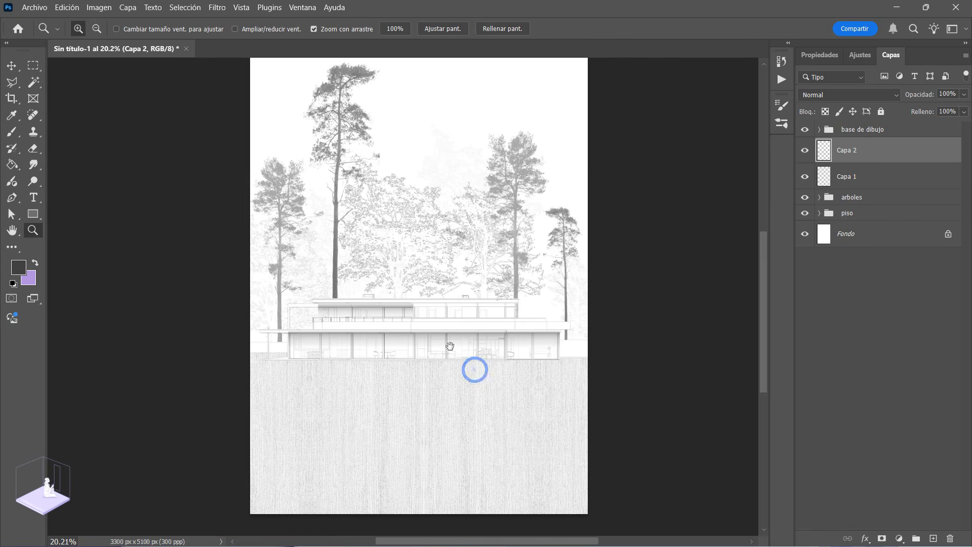
Step: Rename layer Capa 2 as "sombra 1" and the original Capa 1 as "sombra 2"
double_click(846, 151)
type("sombra")
key("Return")
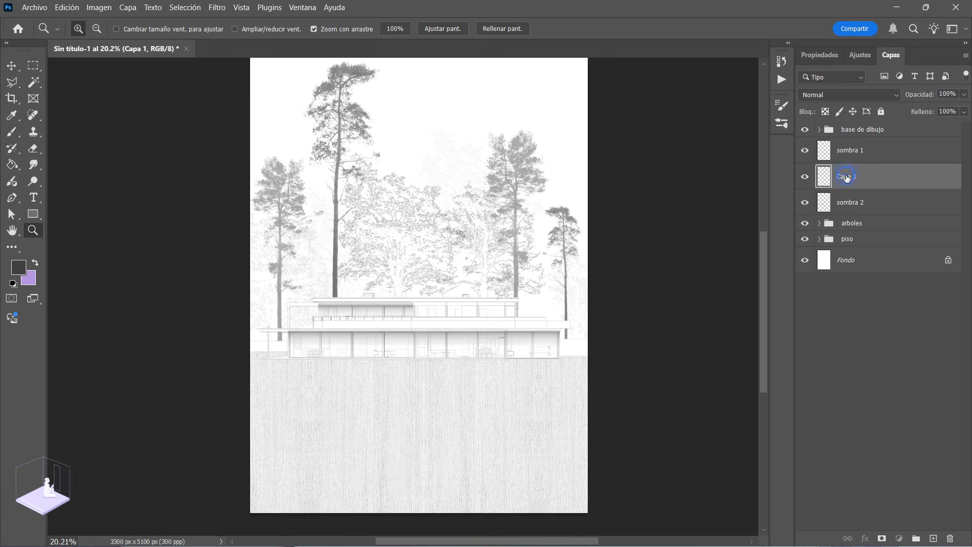
double_click(847, 176)
Step: Name the new empty layer "sombra 3" and move it into the piso group
type("som")
key("Return")
left_click_drag(846, 180, 856, 228)
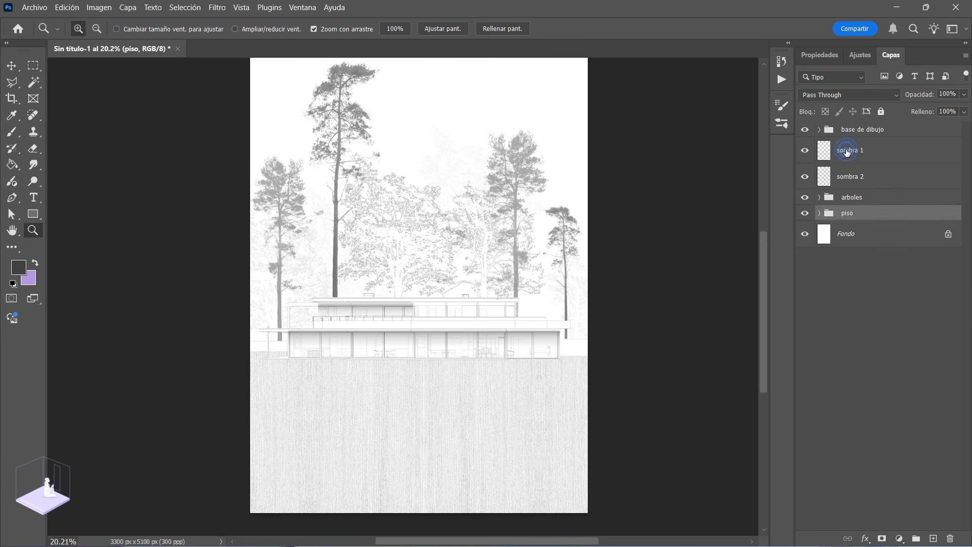
Step: Group the layers sombra 1 and sombra 2 and name the group "sombras"
left_click(845, 151)
left_click(851, 183, "shift")
left_click(916, 538)
double_click(852, 146)
type("so")
type("as")
key("Return")
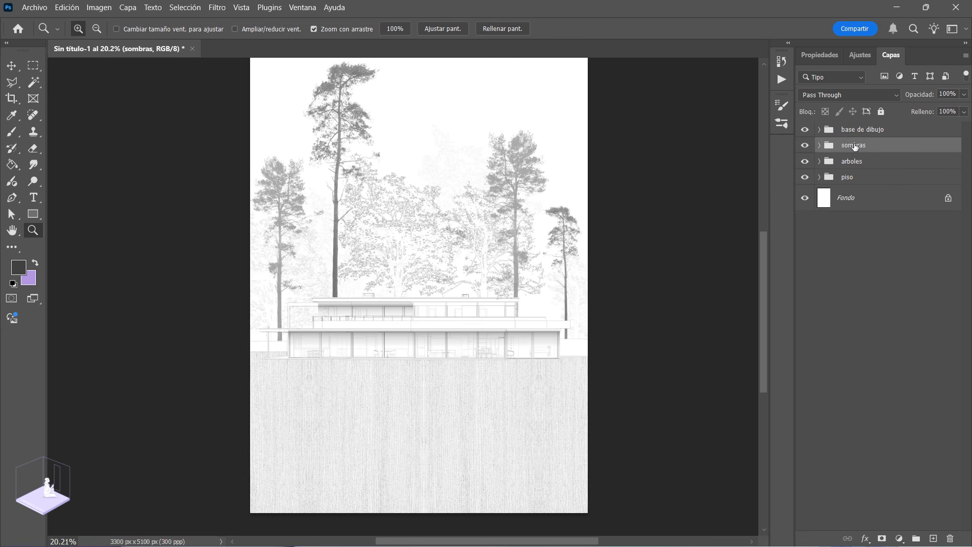
Step: Clip the sombra 3 layer in the piso group to the ground texture layer with a clipping mask
left_click(820, 177)
left_click(834, 200)
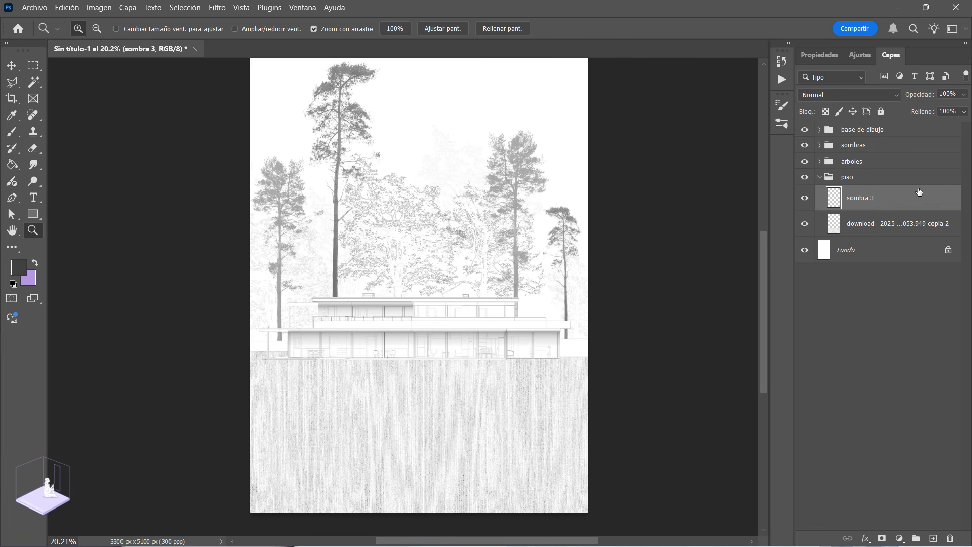
right_click(869, 203)
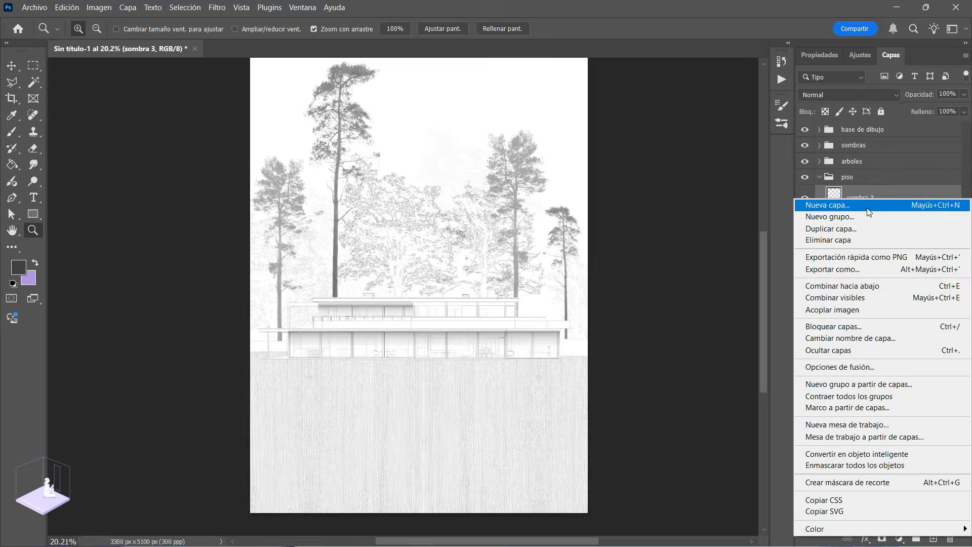
left_click(865, 483)
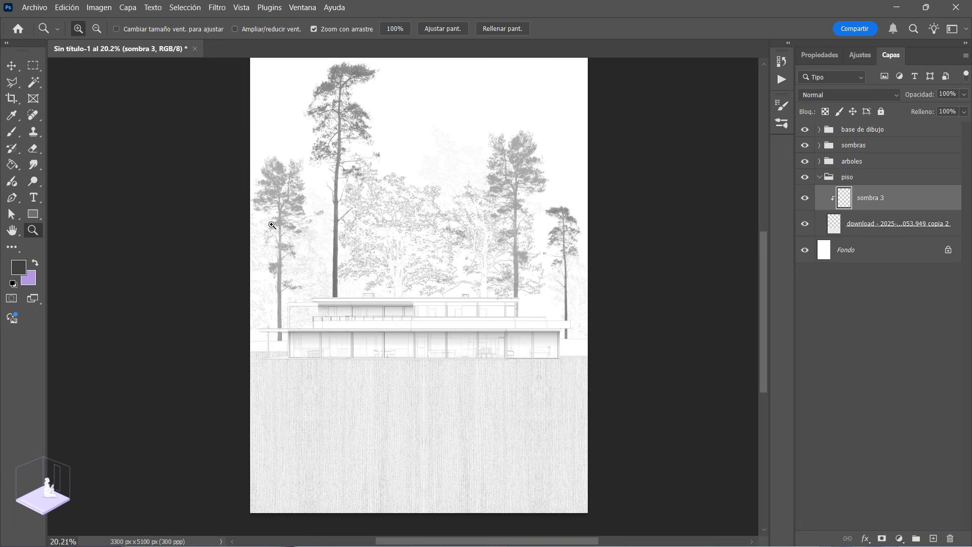
Step: Set up the Brush with the "Tamaño de presión, circular difuso" preset at a size of 3594 px
key("b")
left_click(93, 28)
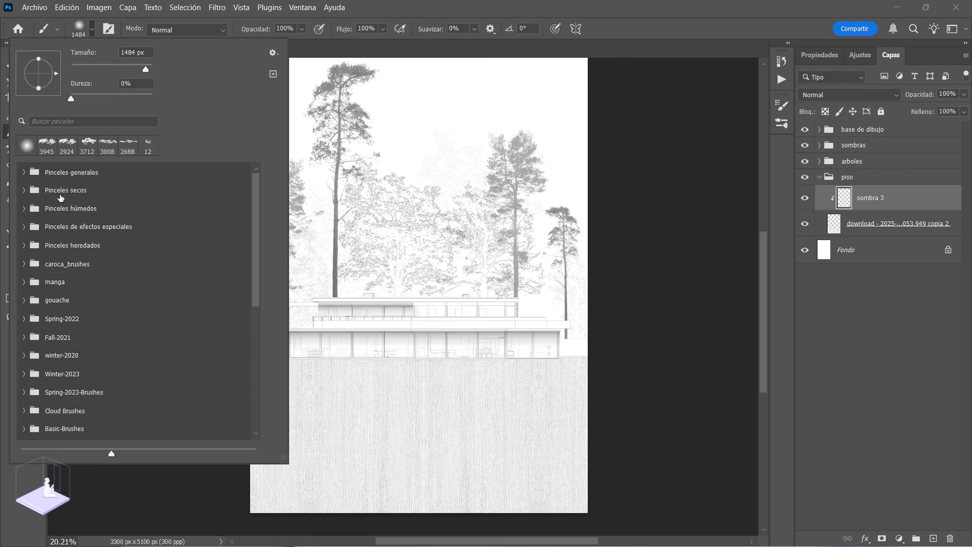
left_click(24, 172)
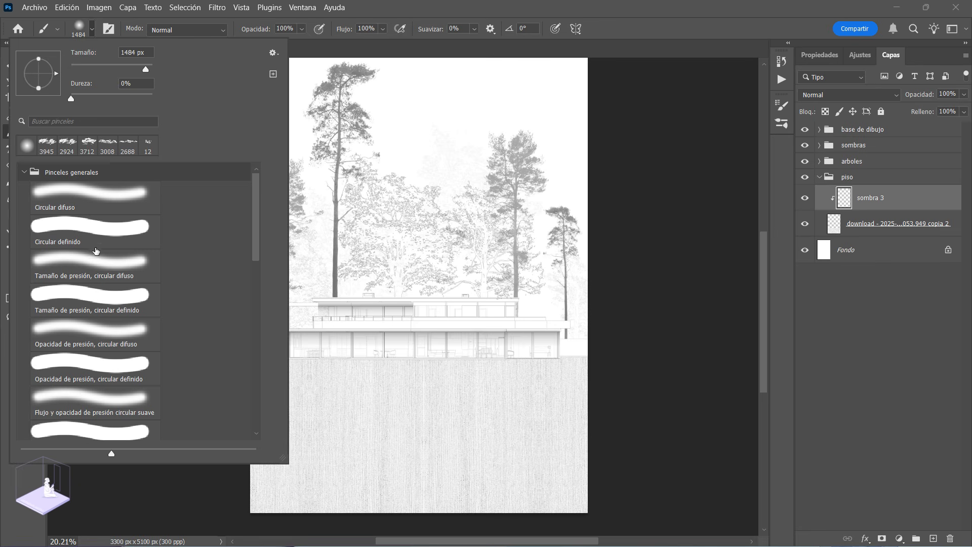
left_click(98, 275)
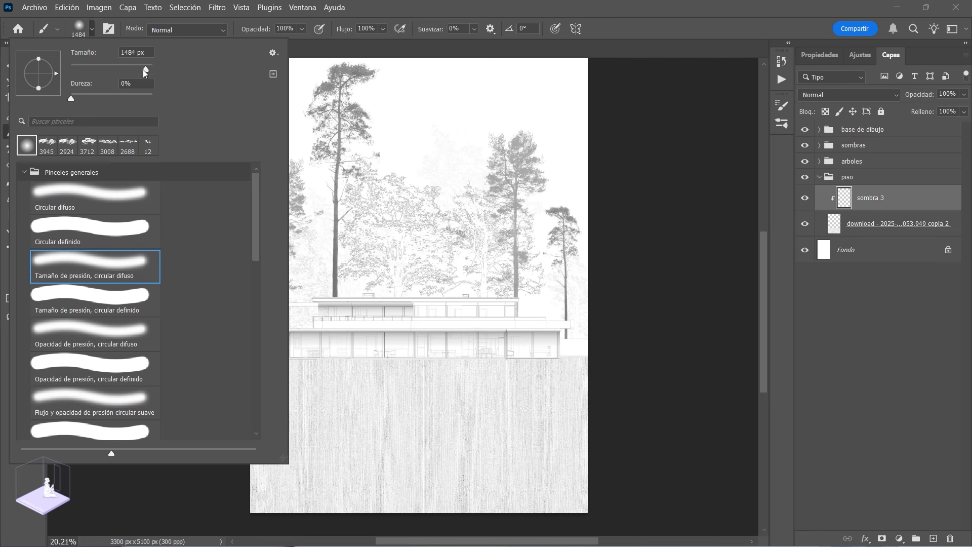
left_click_drag(145, 72, 150, 70)
left_click(632, 29)
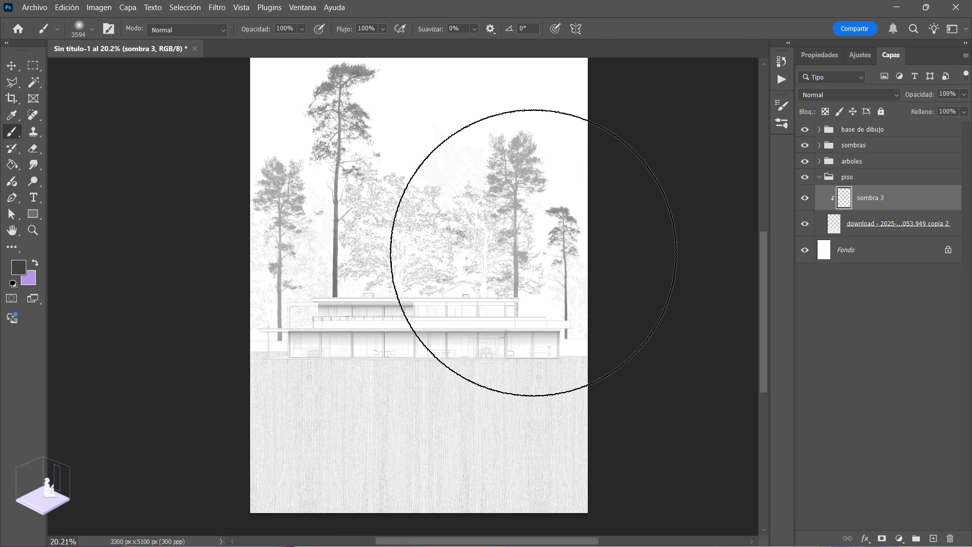
Step: Paint a broad soft dark shadow across the ground beneath the house and set the sombra 3 opacity to 63%
mouse_move(530, 243)
left_mouse_down()
mouse_move(366, 268)
mouse_move(228, 218)
left_mouse_up()
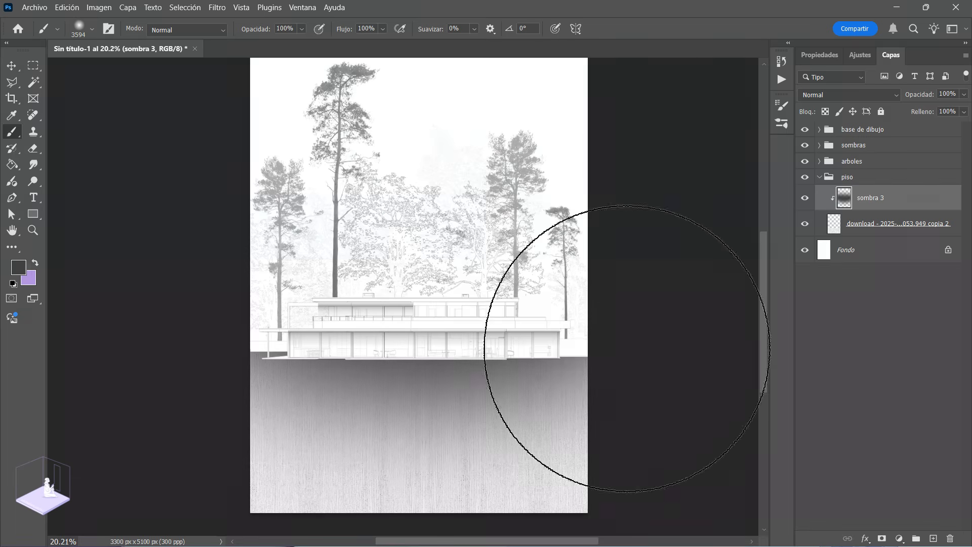
left_click(965, 95)
left_click(937, 109)
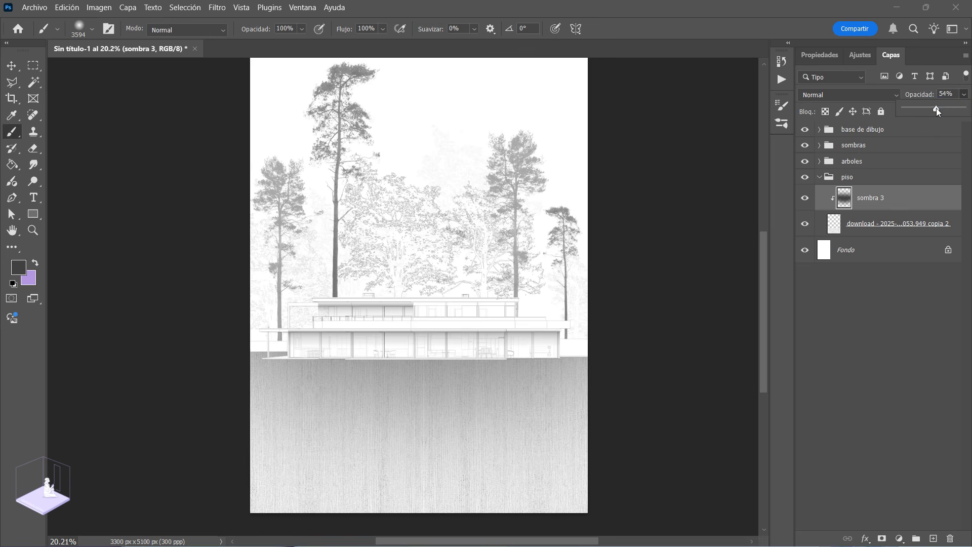
left_click_drag(931, 109, 926, 110)
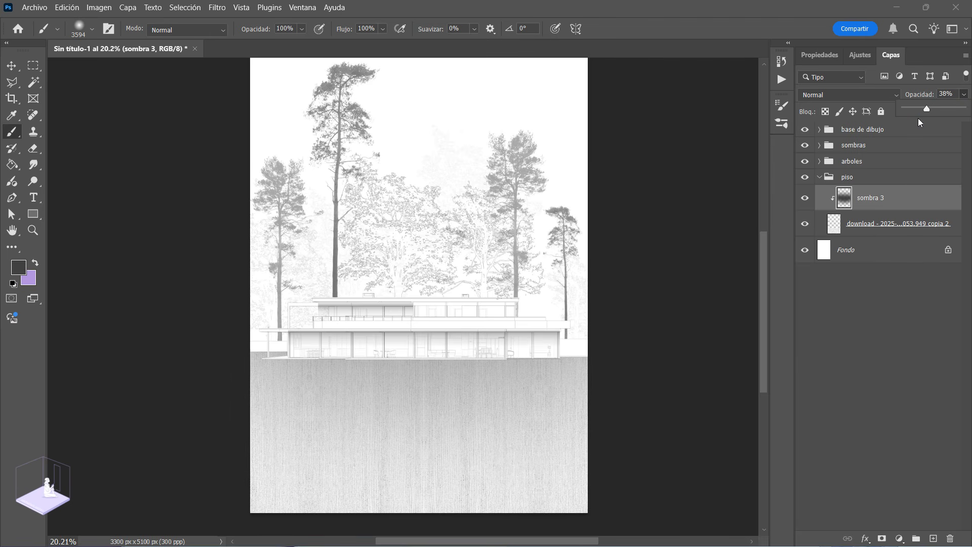
left_click(941, 108)
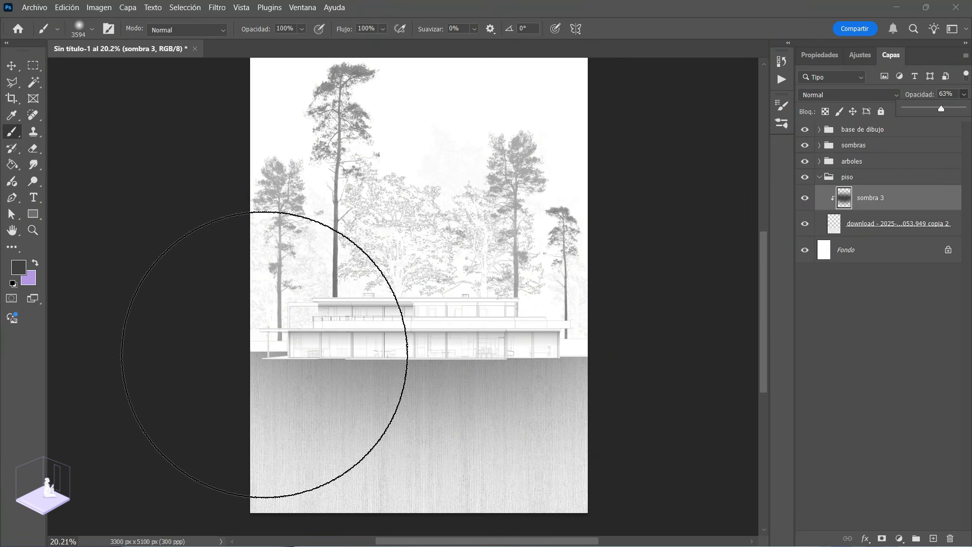
Step: Set the sombra 3 blending mode to Multiplicar and compare the ground with the shadow hidden and shown
key("z")
left_click_drag(419, 353, 403, 325)
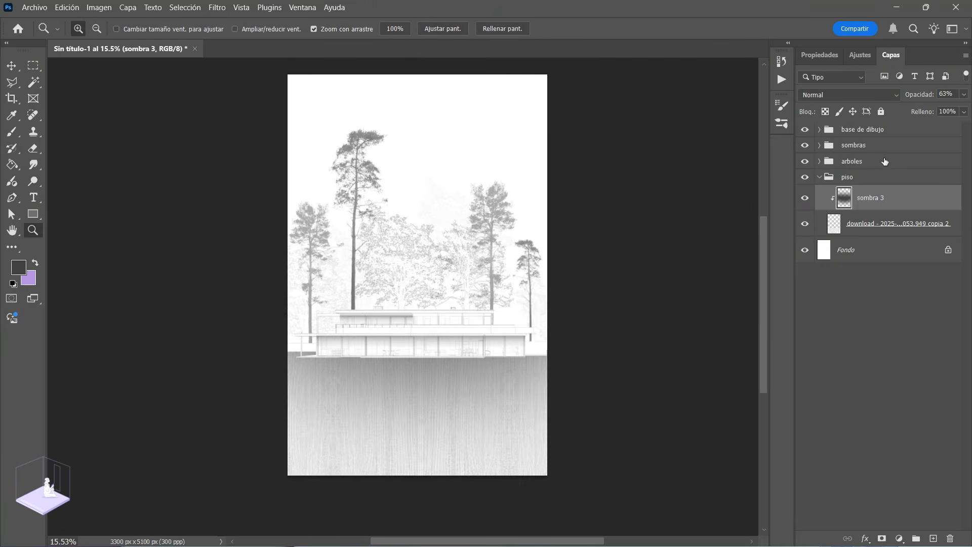
left_click(853, 94)
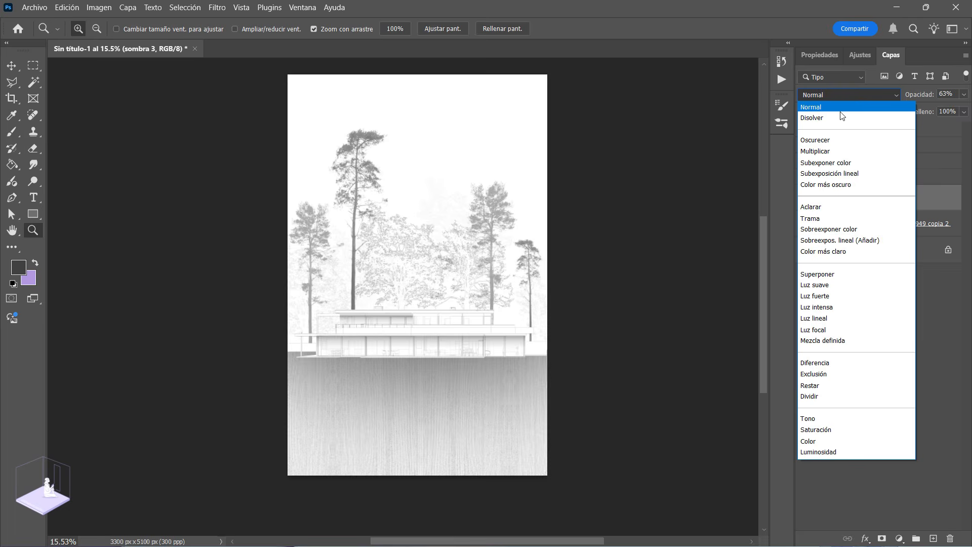
left_click(831, 152)
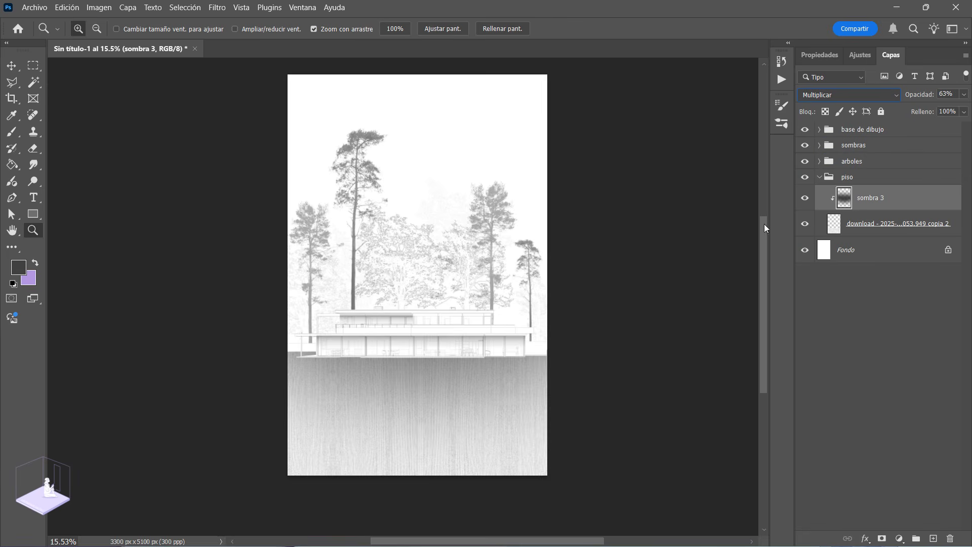
left_click(805, 199)
left_click(806, 199)
left_click_drag(462, 386, 449, 342)
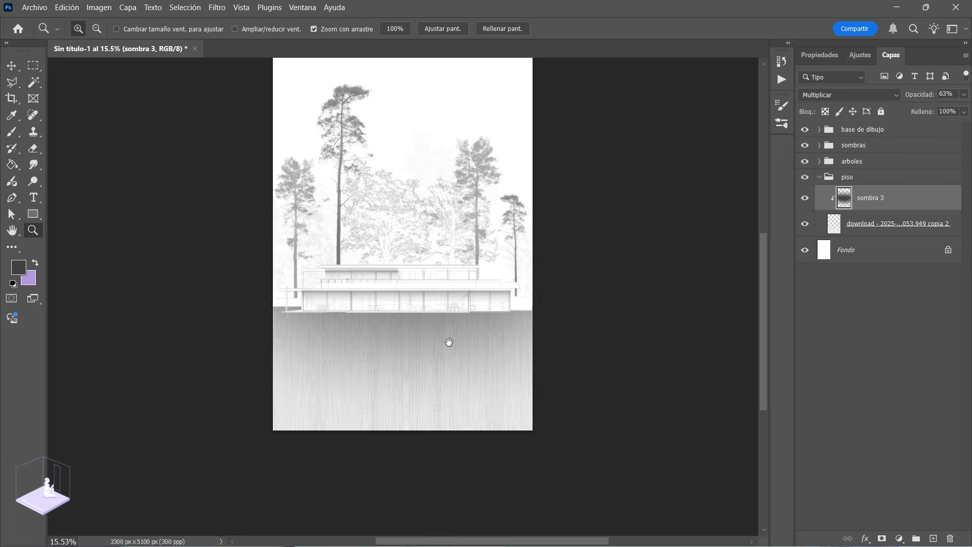
Step: Raise the sombra 3 opacity to 100% and erase the shadow's outer and lower areas with the Brush in Borrar mode
left_click(964, 94)
left_click(916, 106)
left_click_drag(916, 106, 963, 109)
key("b")
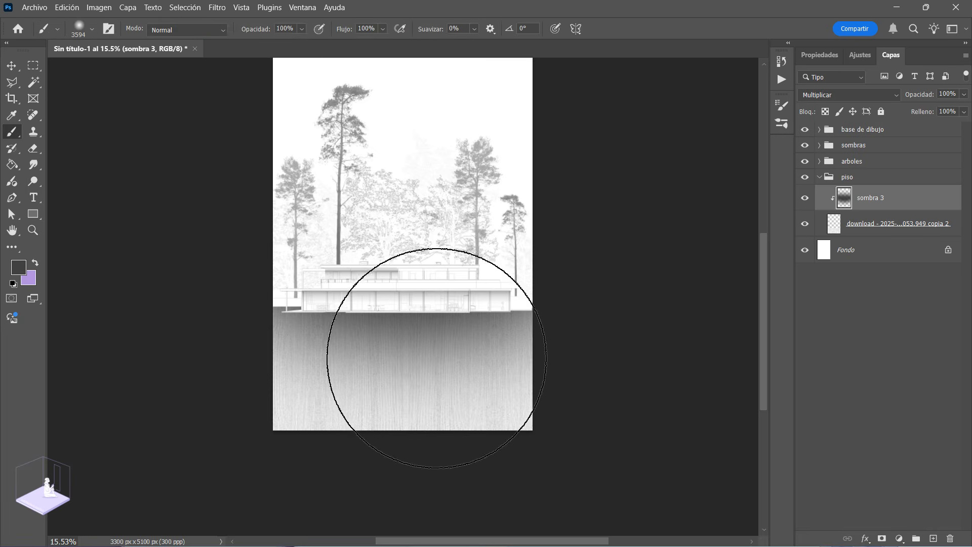
left_click(182, 30)
left_click(167, 65)
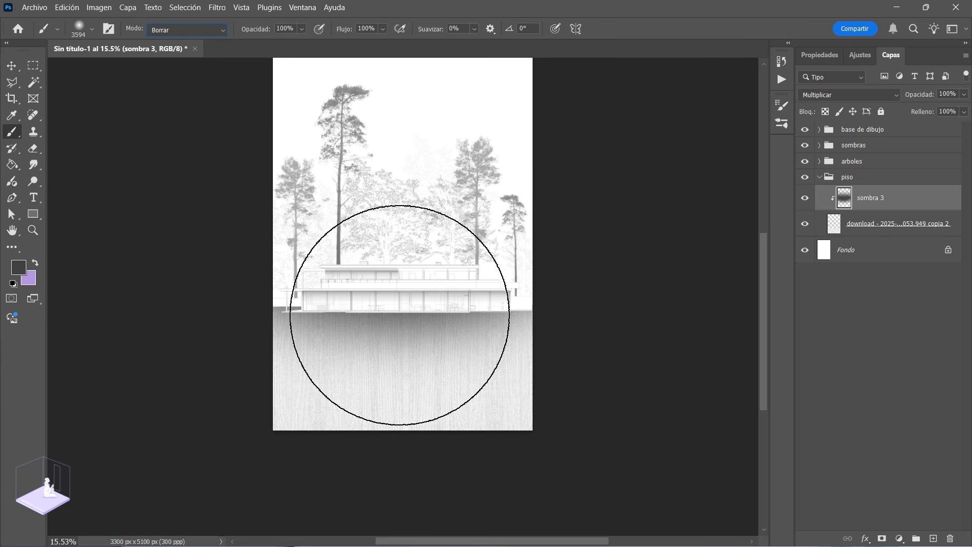
Step: Lower the sombra 3 opacity to 53% and check the ground with and without its shadow
left_click(33, 230)
left_click_drag(420, 327, 452, 344)
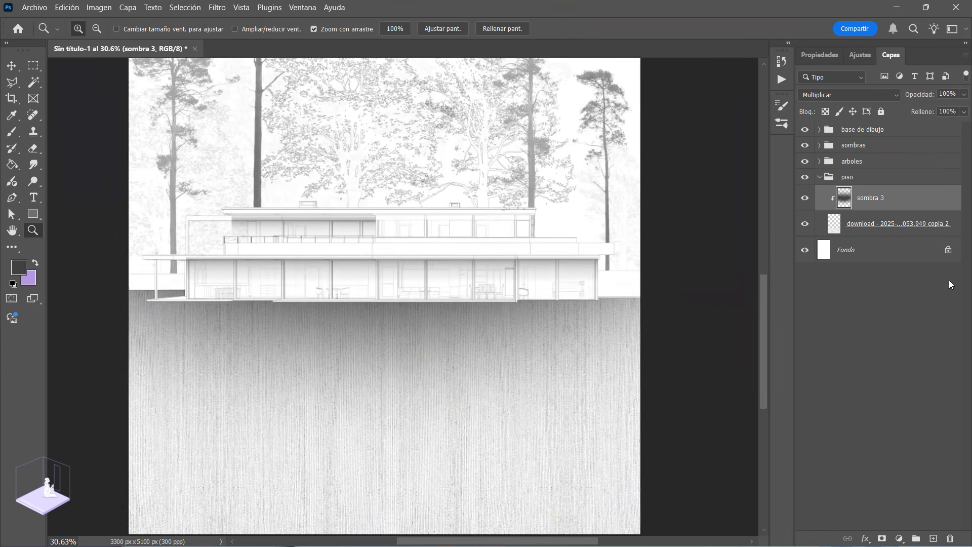
left_click(965, 95)
left_click_drag(926, 110, 937, 109)
left_click_drag(527, 382, 501, 351)
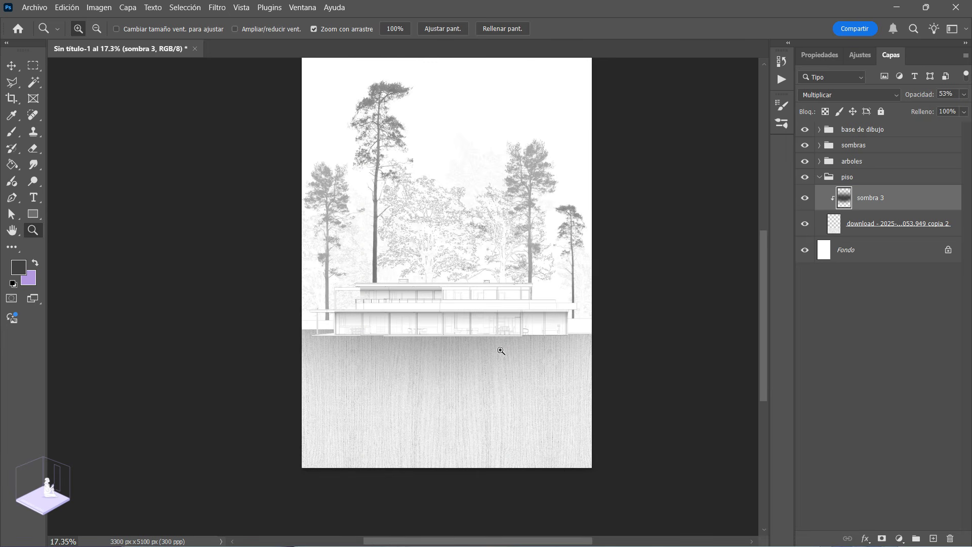
left_click(806, 199)
left_click(806, 199)
left_click_drag(403, 376, 559, 252)
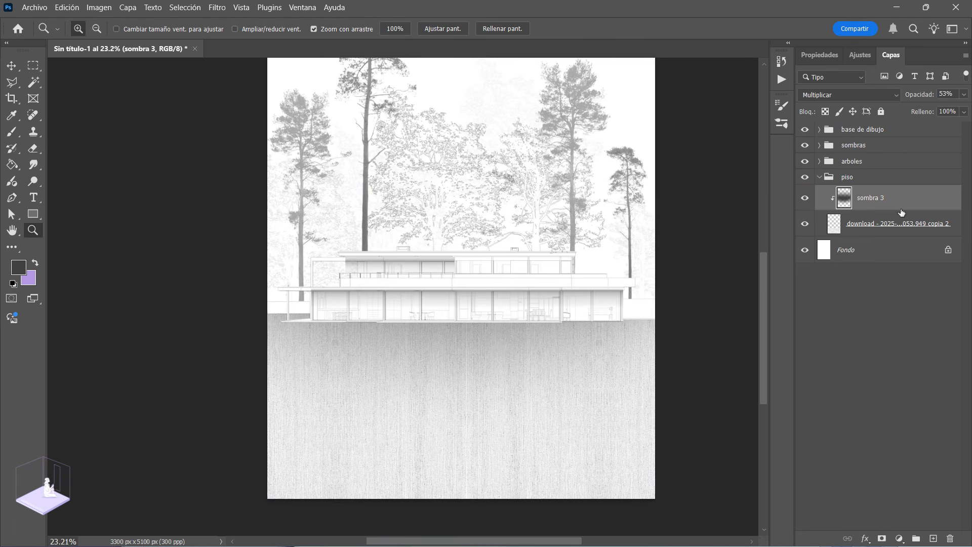
Step: Compare the ground with its shadow hidden and shown again, and set the sombra 3 opacity to 63%
left_click(805, 199)
left_click(805, 199)
left_click(462, 364)
left_click_drag(462, 364, 419, 371)
left_click(964, 94)
left_click_drag(935, 108, 941, 107)
Step: Place the Aves PNG birds image, scale it to 33.57% and position it in the sky above the trees
left_click_drag(456, 356, 438, 357)
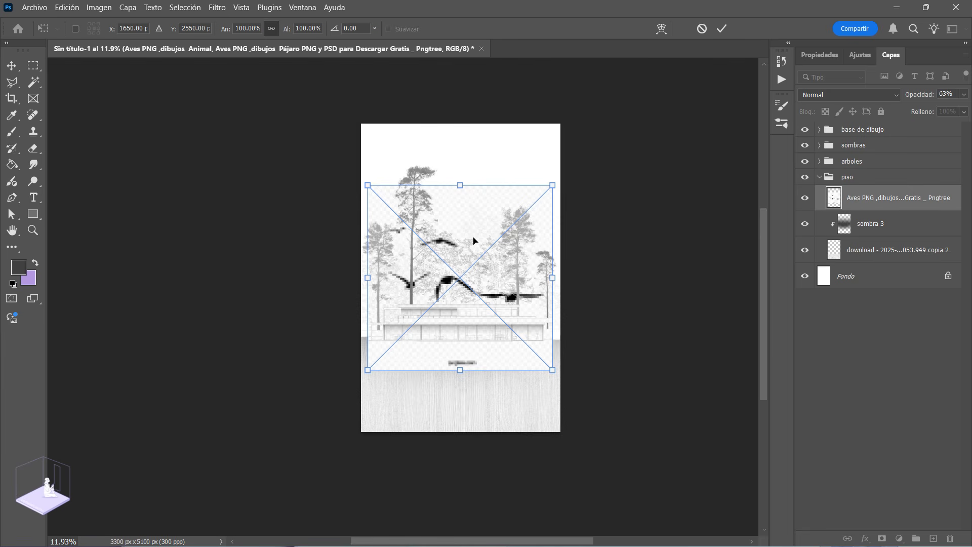
scroll(548, 221, "up", 2)
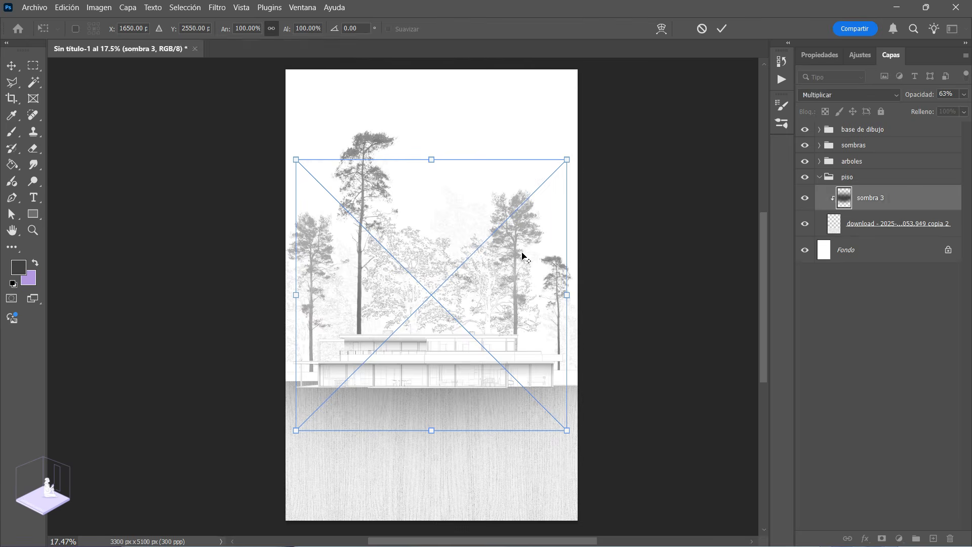
left_click_drag(568, 159, 475, 269)
left_click_drag(452, 306, 475, 153)
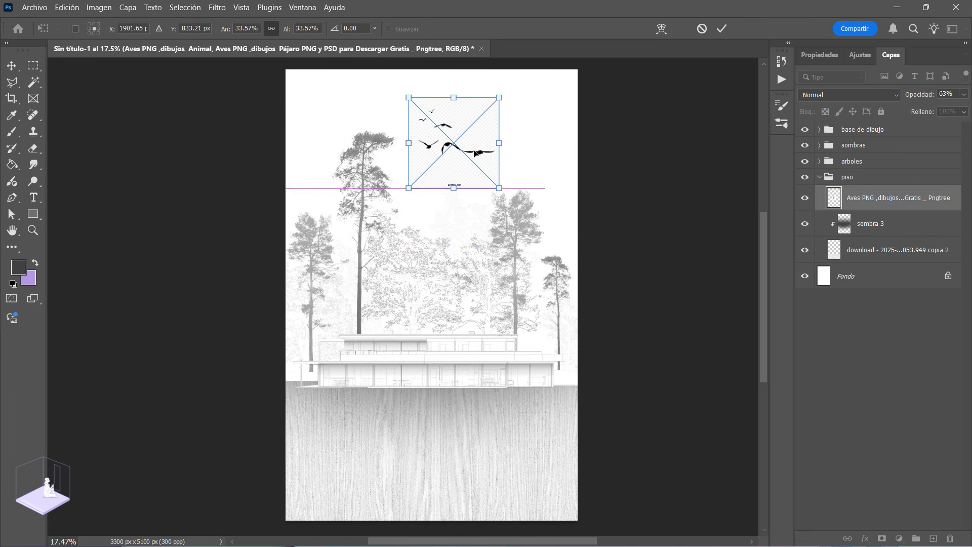
key("Return")
Step: Move the birds layer above the base de dibujo group and shift the image slightly up and right in the sky
key("z")
left_click_drag(864, 201, 861, 126)
left_click_drag(495, 127, 542, 195)
left_click_drag(476, 184, 503, 224)
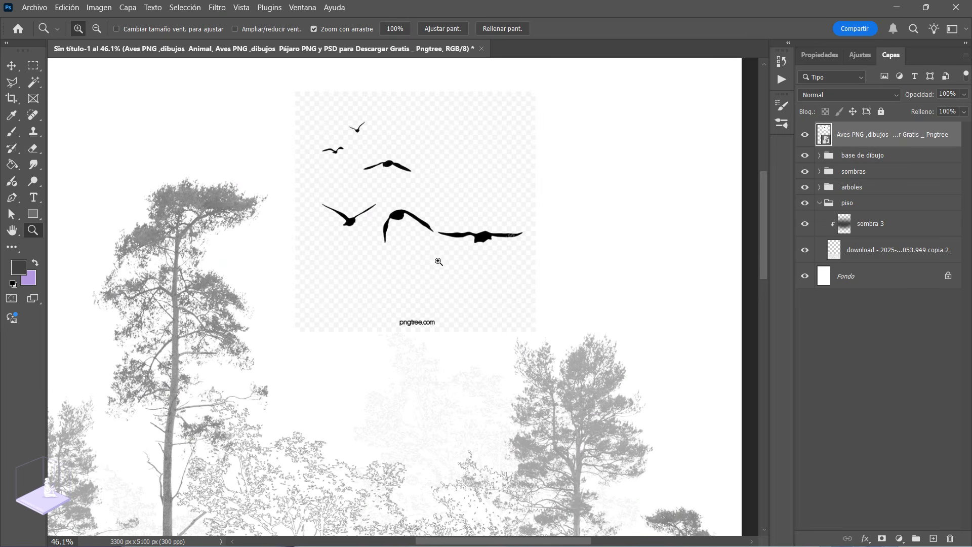
key("ctrl+t")
left_click_drag(511, 220, 520, 197)
key("Return")
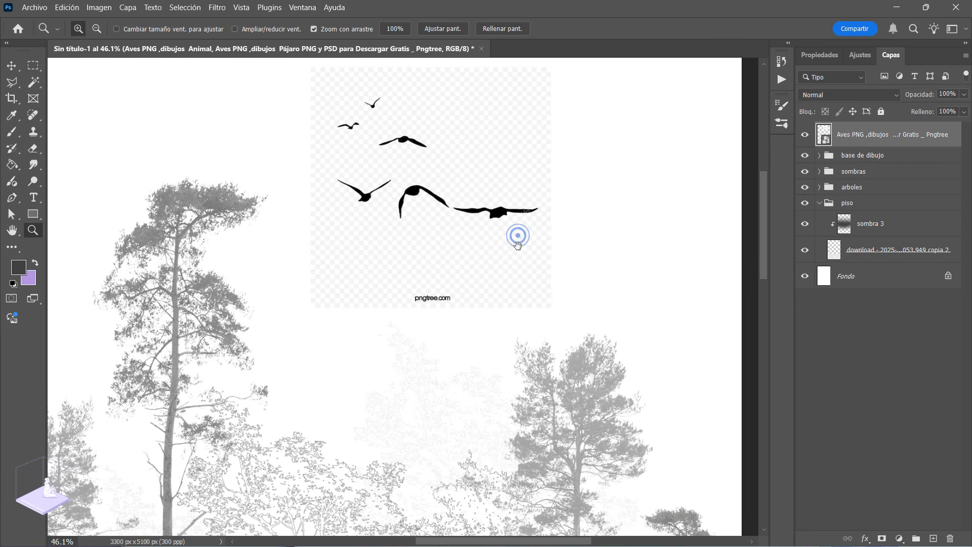
Step: Rasterize the birds layer and delete its checkered background with the Magic Wand at tolerance 20
left_click_drag(517, 235, 512, 296)
right_click(862, 142)
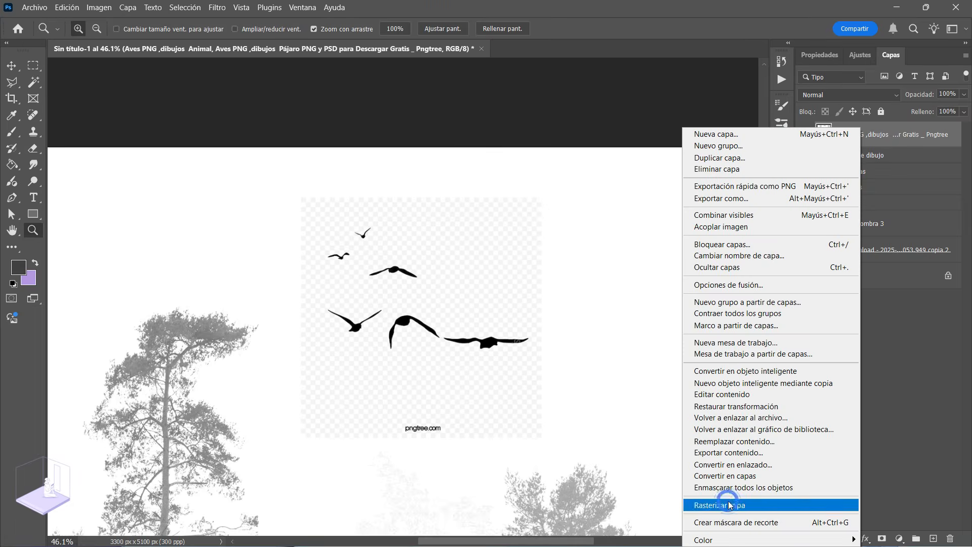
left_click(730, 505)
left_click(33, 82)
left_click(445, 250)
key("Delete")
key("ctrl+d")
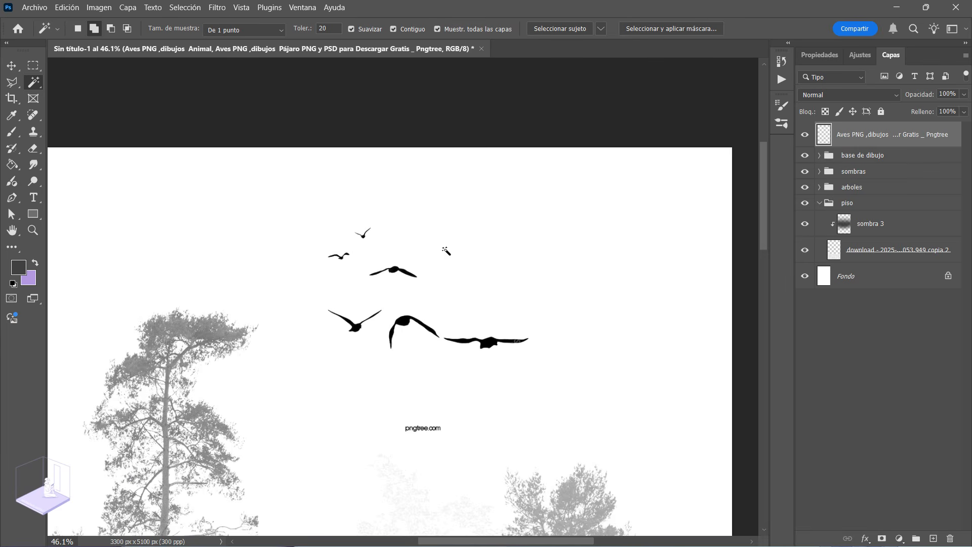
Step: Select the pngtree.com text below the birds with a rectangular marquee and delete it
left_click(33, 65)
left_click_drag(365, 394, 474, 448)
key("Delete")
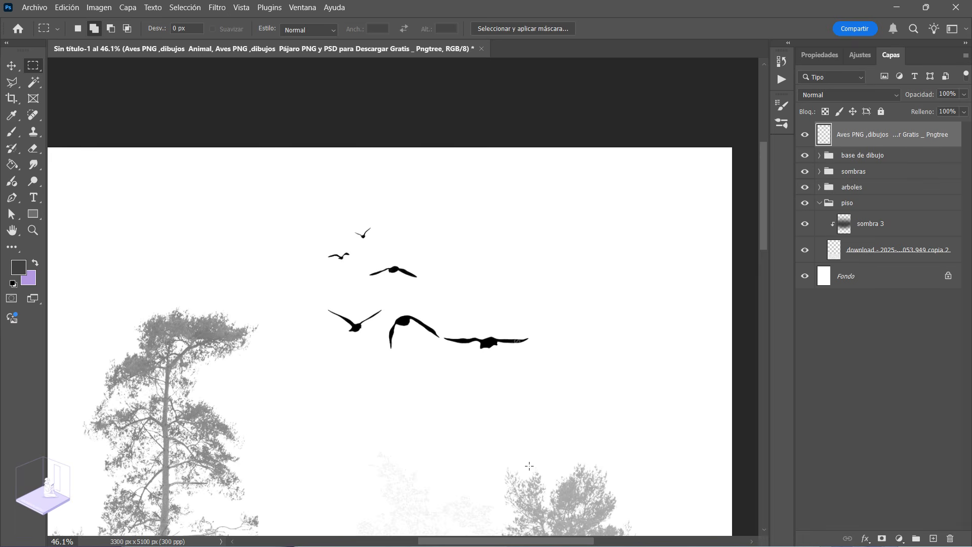
Step: Scale the birds down slightly and move them lower, into the gap between the tallest tree and the opposite pine
key("z")
scroll(472, 336, "down", 3)
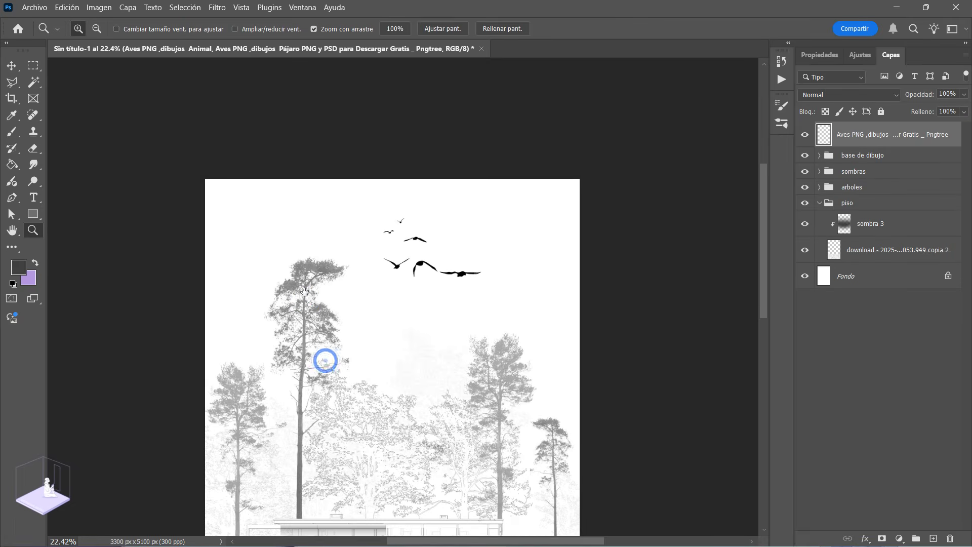
key("ctrl+t")
left_click_drag(440, 270, 408, 347)
left_click_drag(462, 296, 445, 307)
left_click_drag(397, 347, 403, 345)
key("Return")
key("z")
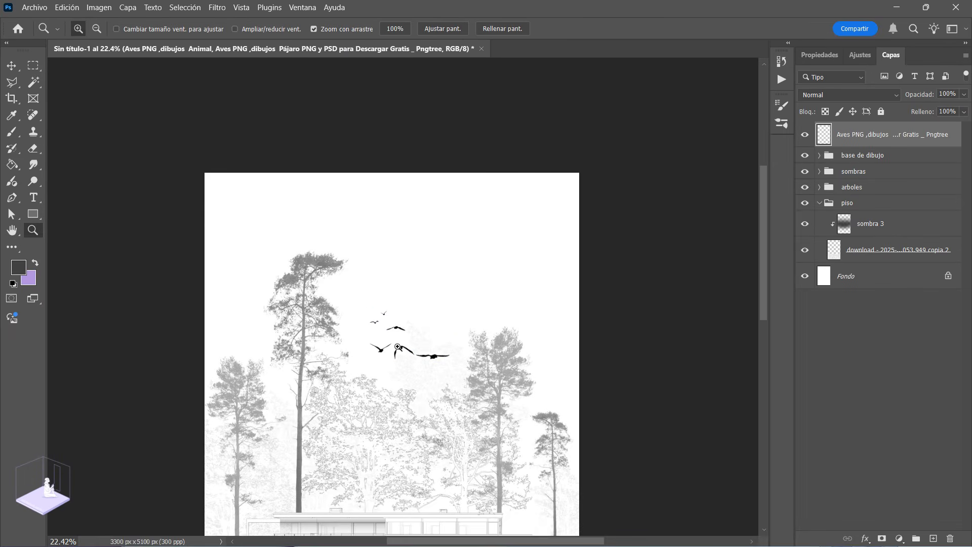
Step: Inspect the birds up close and within the composition, and lower their layer opacity to 55%
left_click(412, 353)
left_click(339, 240)
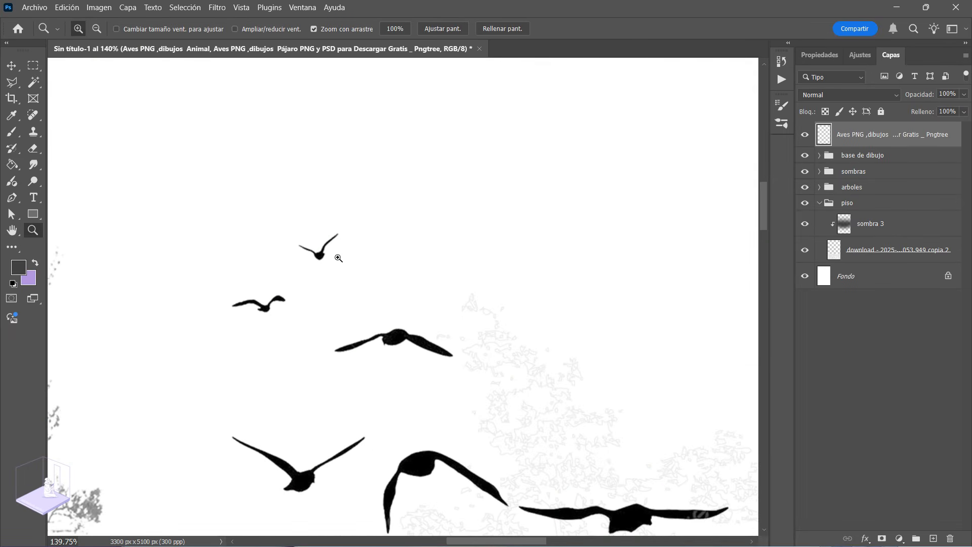
left_click_drag(301, 254, 347, 260)
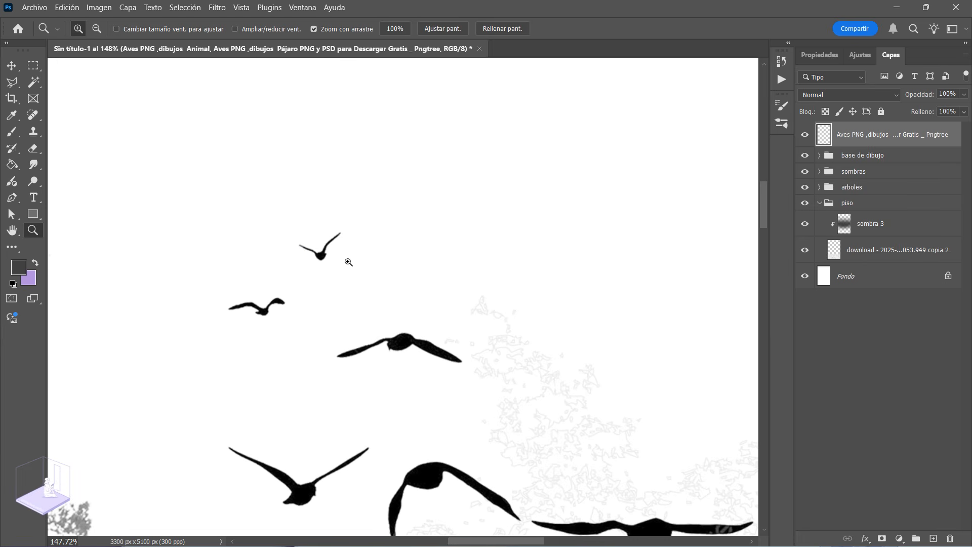
left_click(339, 298, "alt")
left_click_drag(472, 407, 456, 284)
left_click_drag(450, 319, 430, 301)
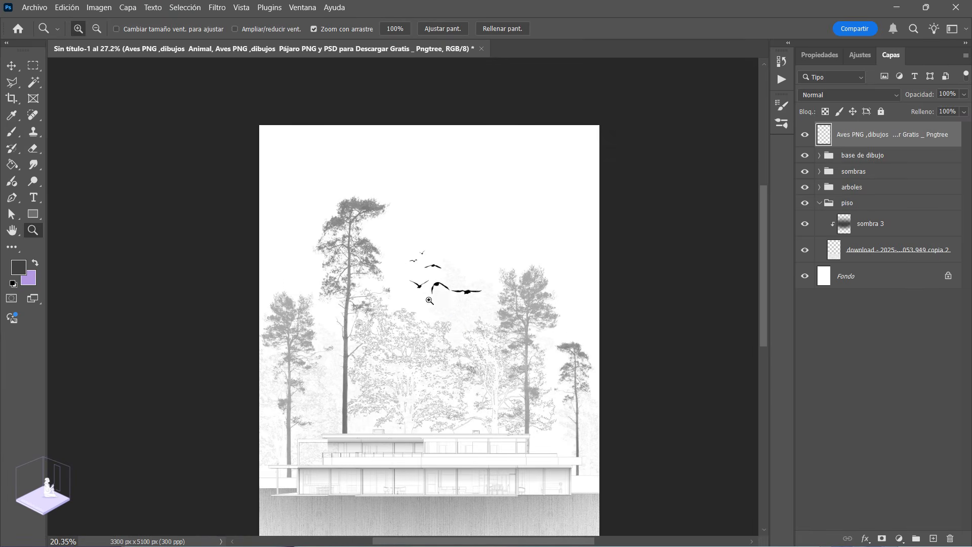
left_click_drag(478, 280, 494, 307)
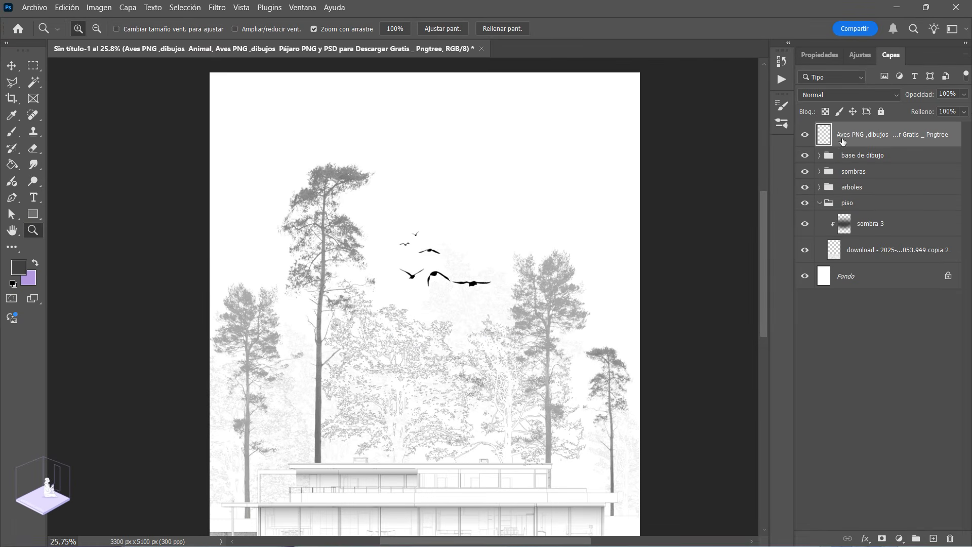
left_click(963, 97)
left_click(928, 108)
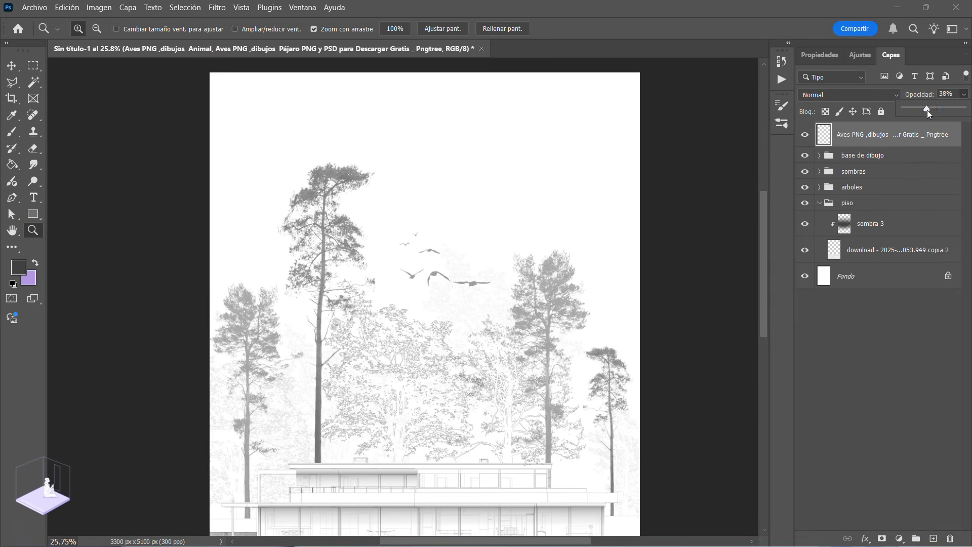
left_click_drag(929, 109, 937, 110)
Step: Collapse the piso group, select it, and review the whole façade composition with its trees, birds and ground
left_click_drag(492, 296, 399, 348)
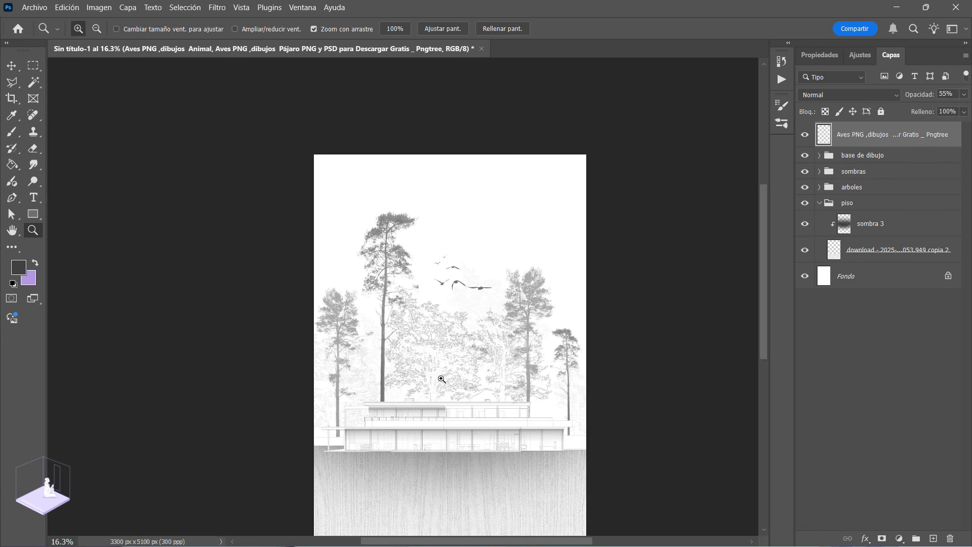
scroll(441, 379, "down", 3)
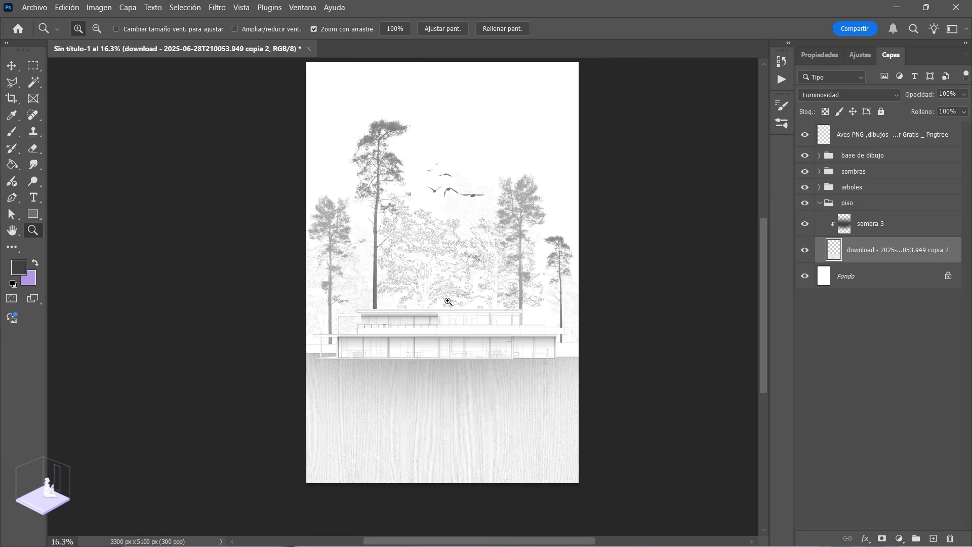
left_click_drag(433, 303, 466, 317)
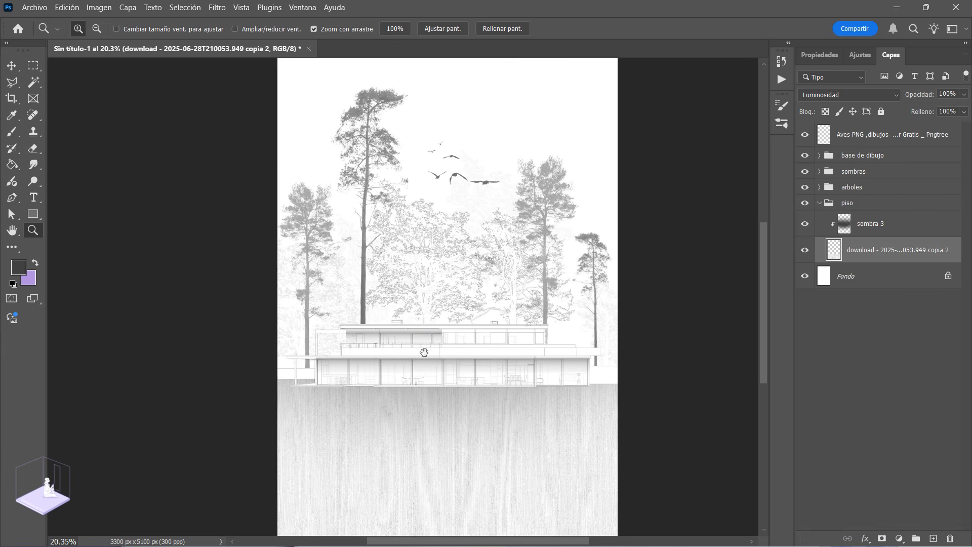
left_click(820, 204)
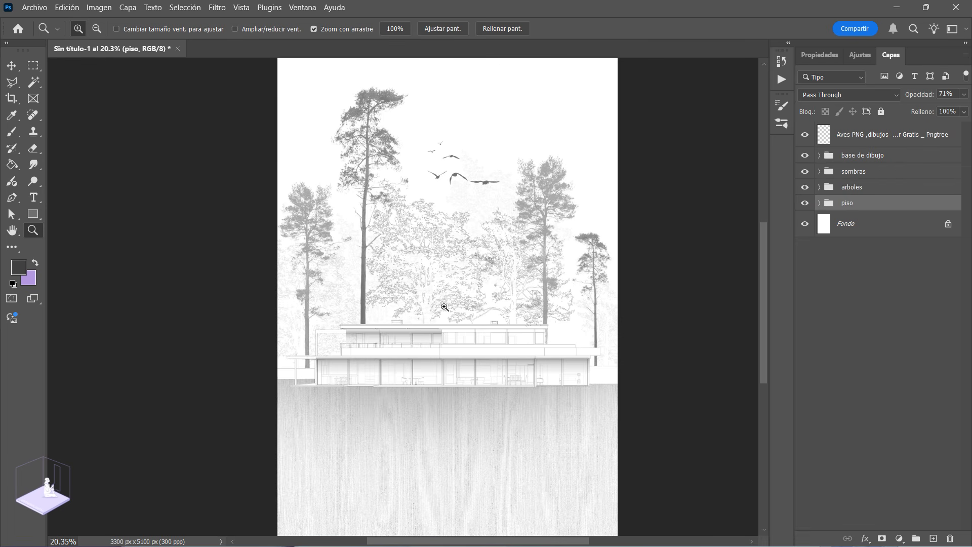
left_click_drag(453, 336, 453, 338)
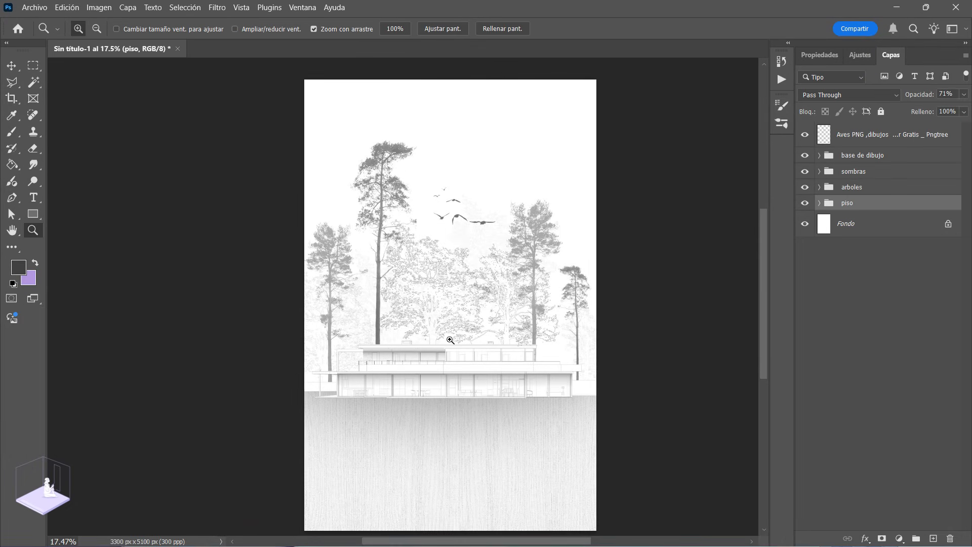
scroll(454, 272, "down", 1)
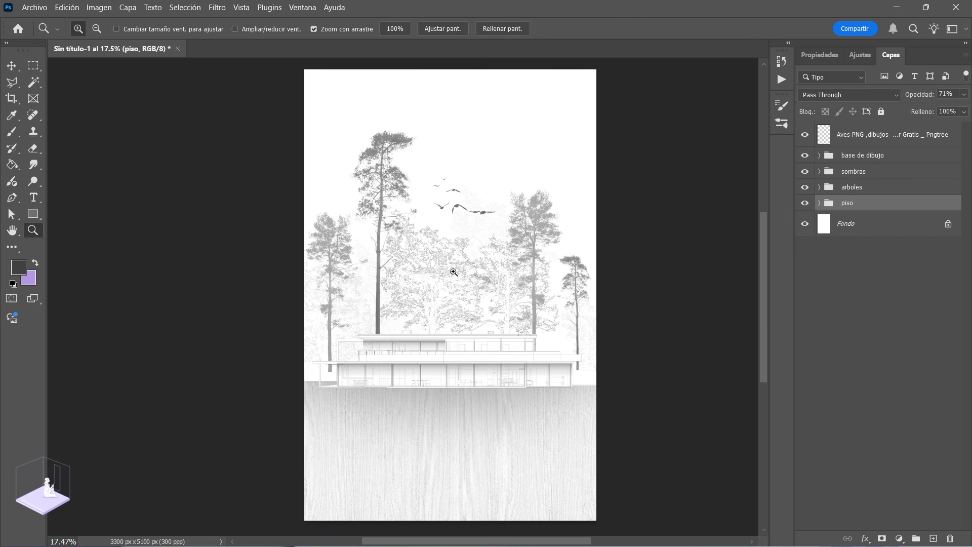